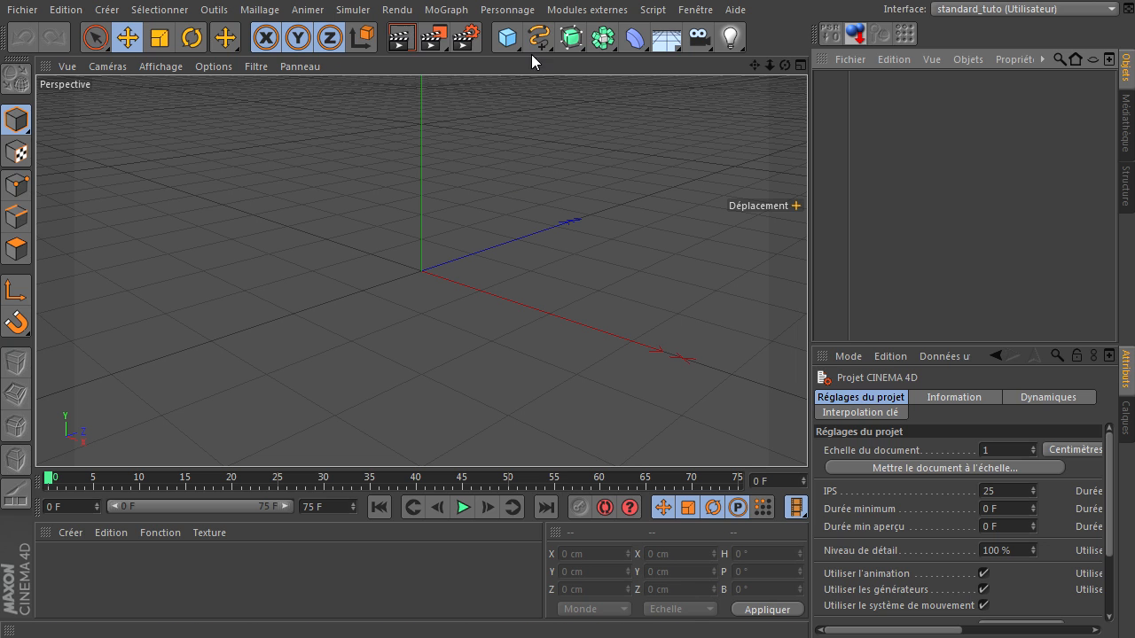
# Add a cube at the origin and shrink it to about 65 × 49 × 63 cm.
pyautogui.scroll(-3, 504, 357)
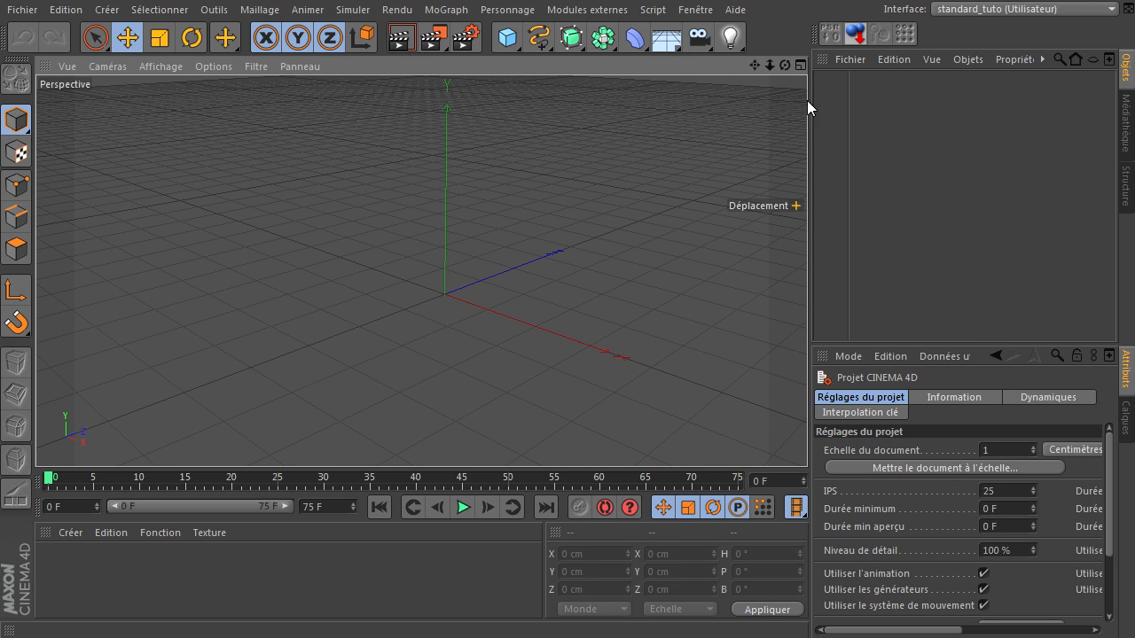
pyautogui.moveTo(756, 64)
pyautogui.mouseDown()
pyautogui.moveTo(421, 271)
pyautogui.moveTo(750, 68)
pyautogui.mouseUp()
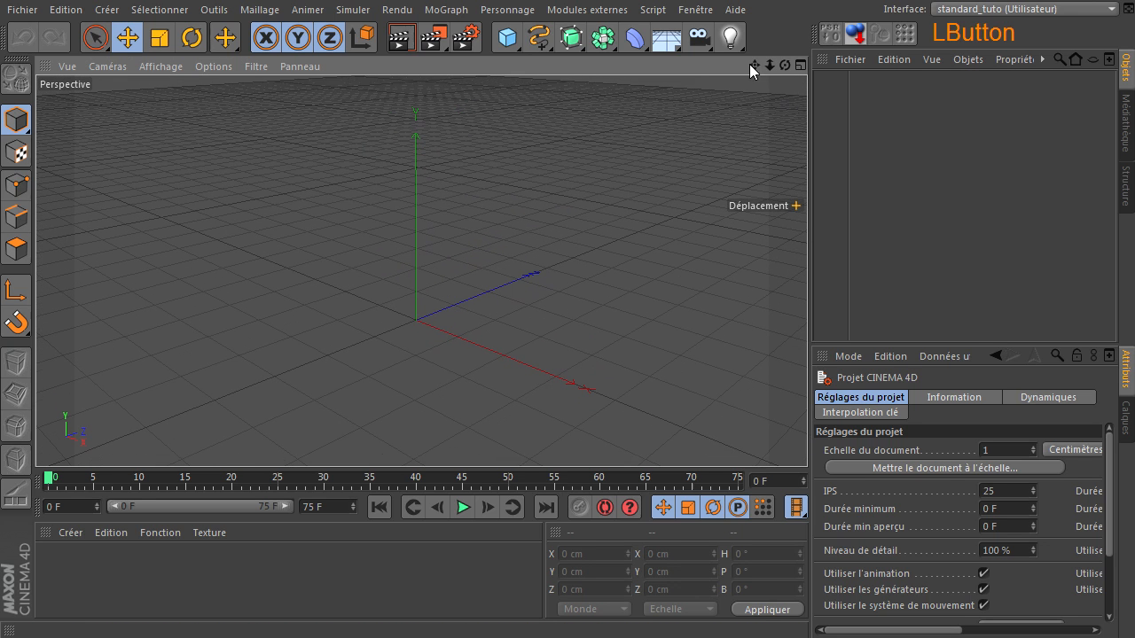
pyautogui.click(516, 46)
pyautogui.moveTo(415, 268); pyautogui.dragTo(445, 312)
pyautogui.click(36, 53)
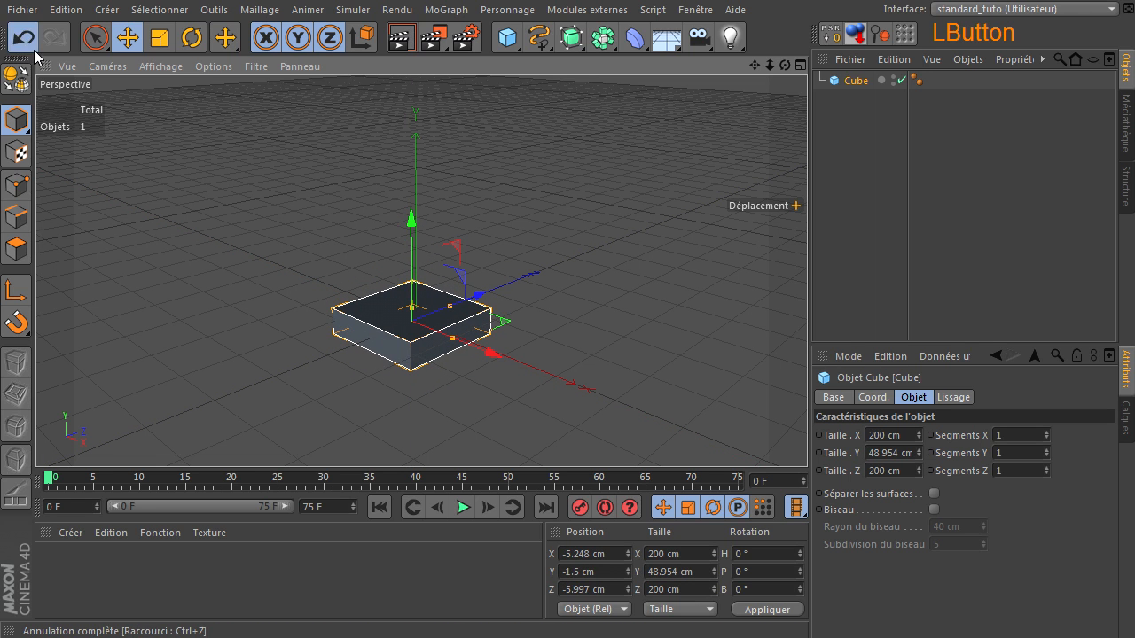
pyautogui.moveTo(451, 312); pyautogui.dragTo(429, 316)
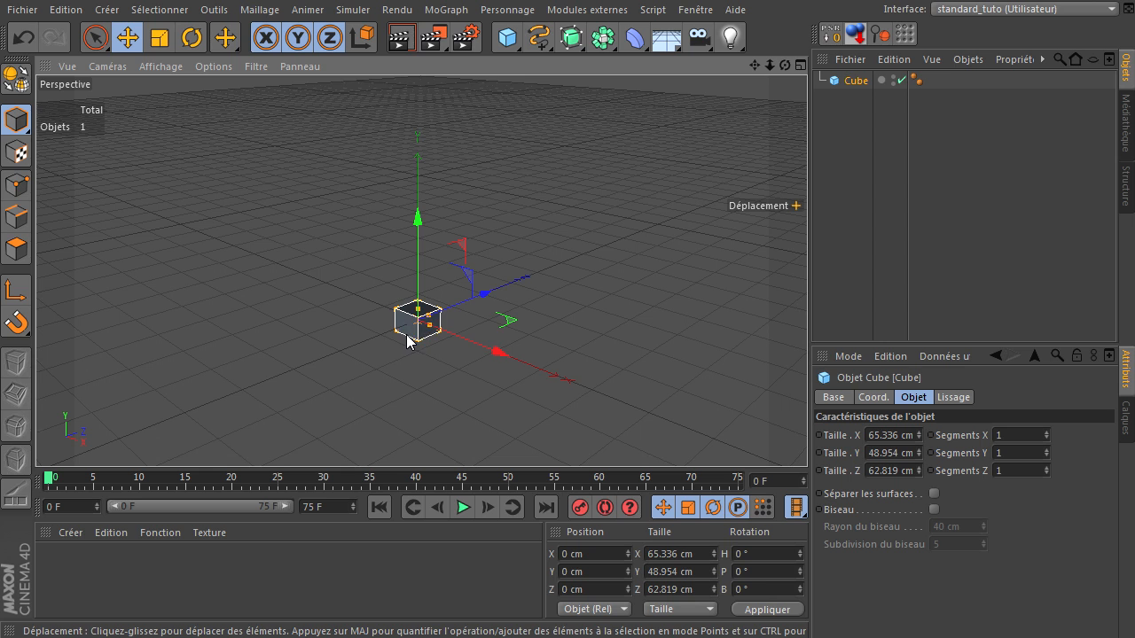
# Set the cube's X segments to 2 and convert it to an editable polygon object.
pyautogui.scroll(3, 406, 335)
pyautogui.scroll(3, 406, 335)
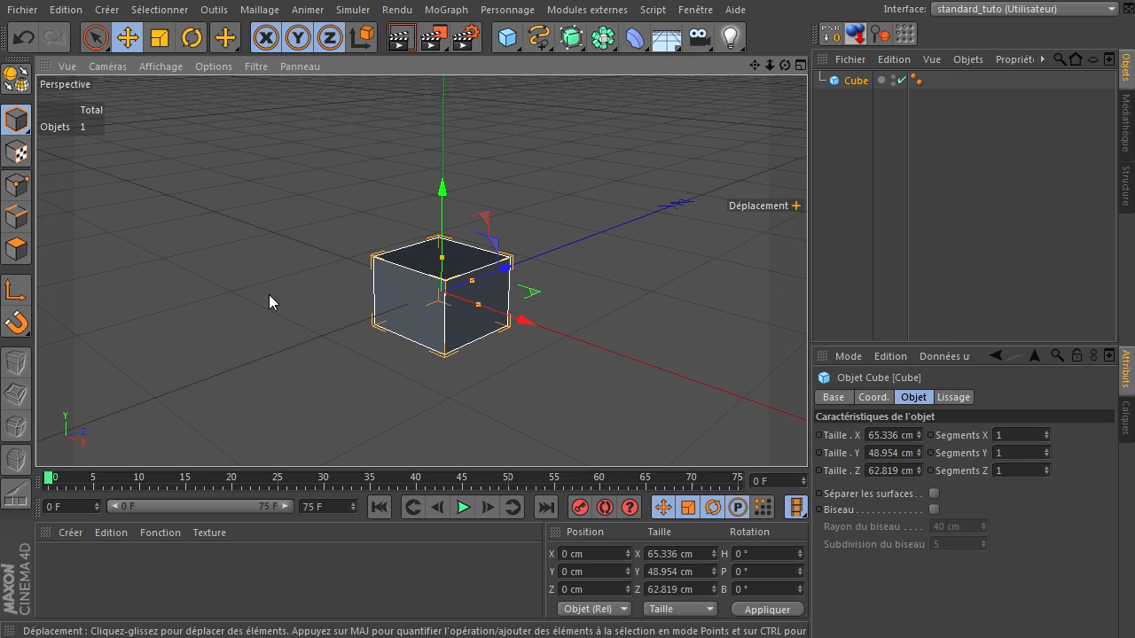
pyautogui.click(1046, 432)
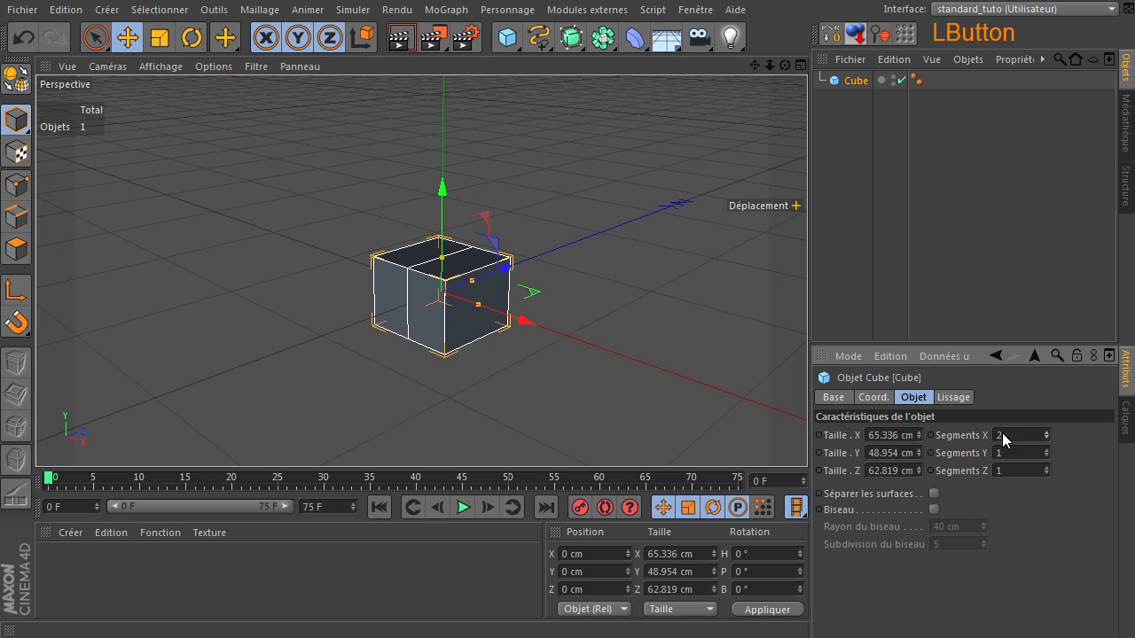
pyautogui.click(16, 79)
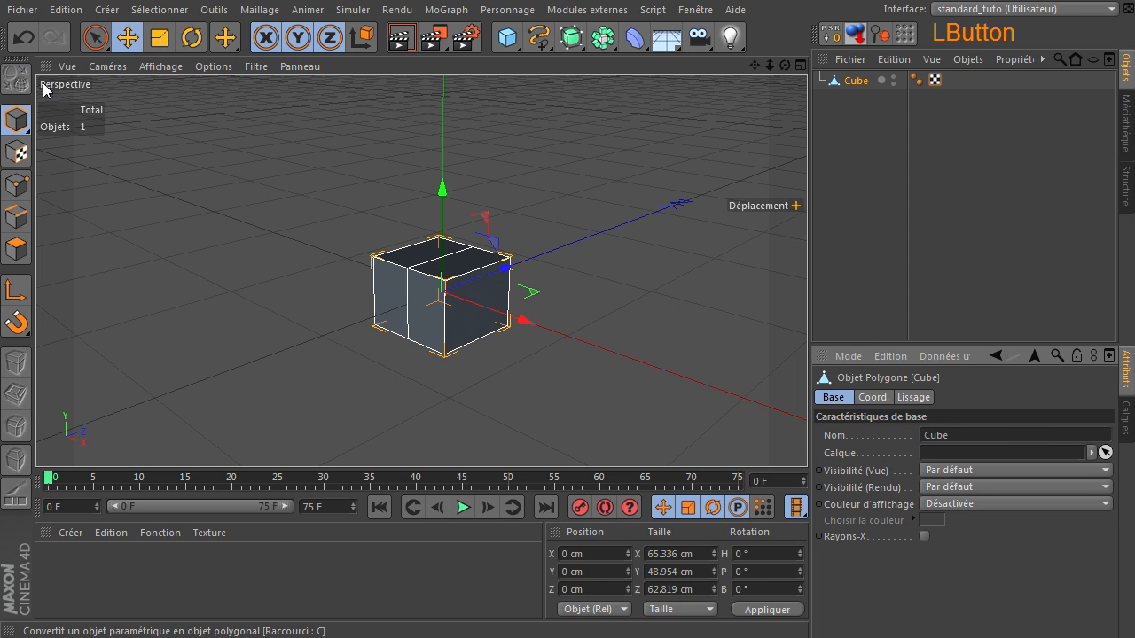
# Delete the five polygons forming the negative X half of the cube.
pyautogui.click(16, 249)
pyautogui.moveTo(783, 66); pyautogui.dragTo(336, 327)
pyautogui.moveTo(432, 314); pyautogui.dragTo(437, 310)
pyautogui.click(430, 322)
pyautogui.press('Delete')
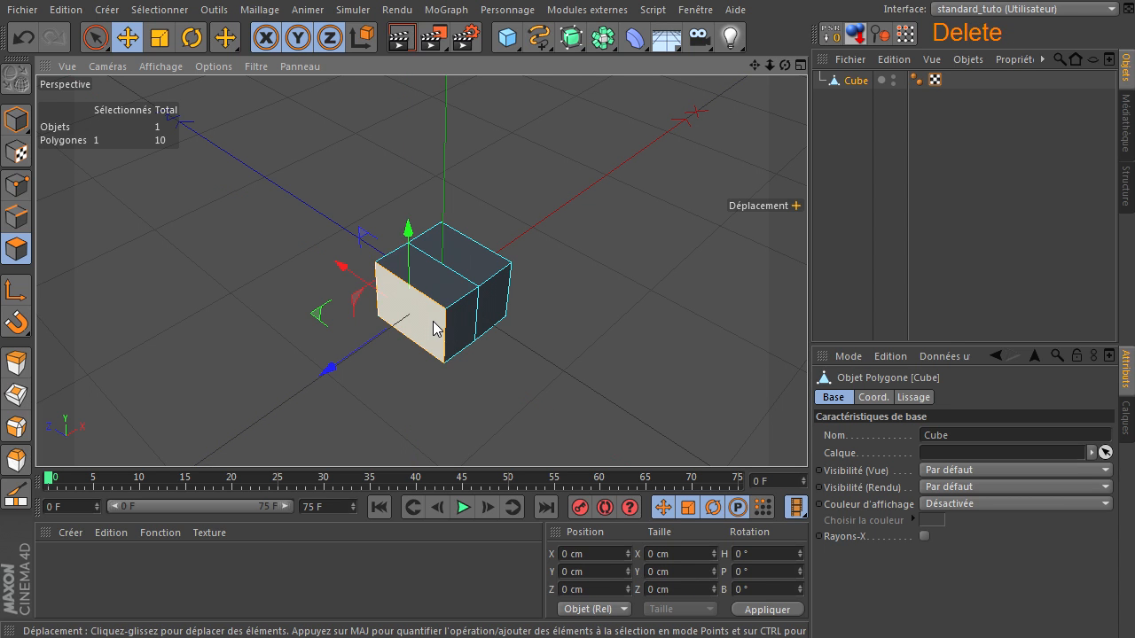
pyautogui.click(445, 303)
pyautogui.press('Delete')
pyautogui.click(460, 344)
pyautogui.press('Delete')
pyautogui.click(435, 351)
pyautogui.press('Delete')
pyautogui.click(401, 306)
pyautogui.press('Delete')
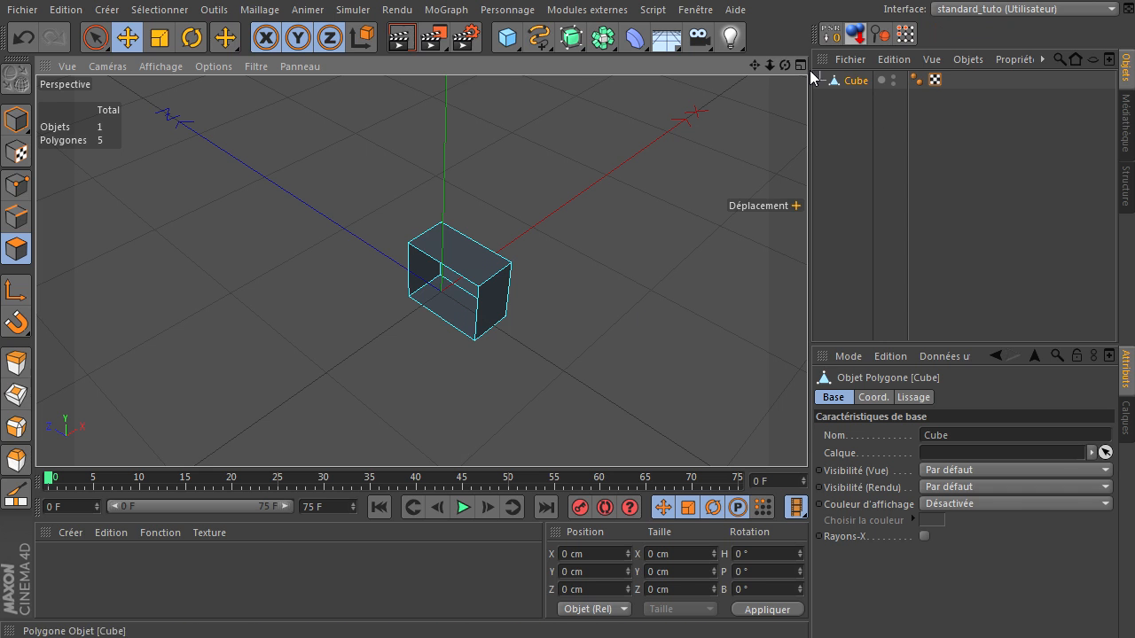
# Select the outer polygon on the half cube's positive X side and extrude it inward by about 9.7 cm.
pyautogui.moveTo(784, 66); pyautogui.dragTo(807, 435)
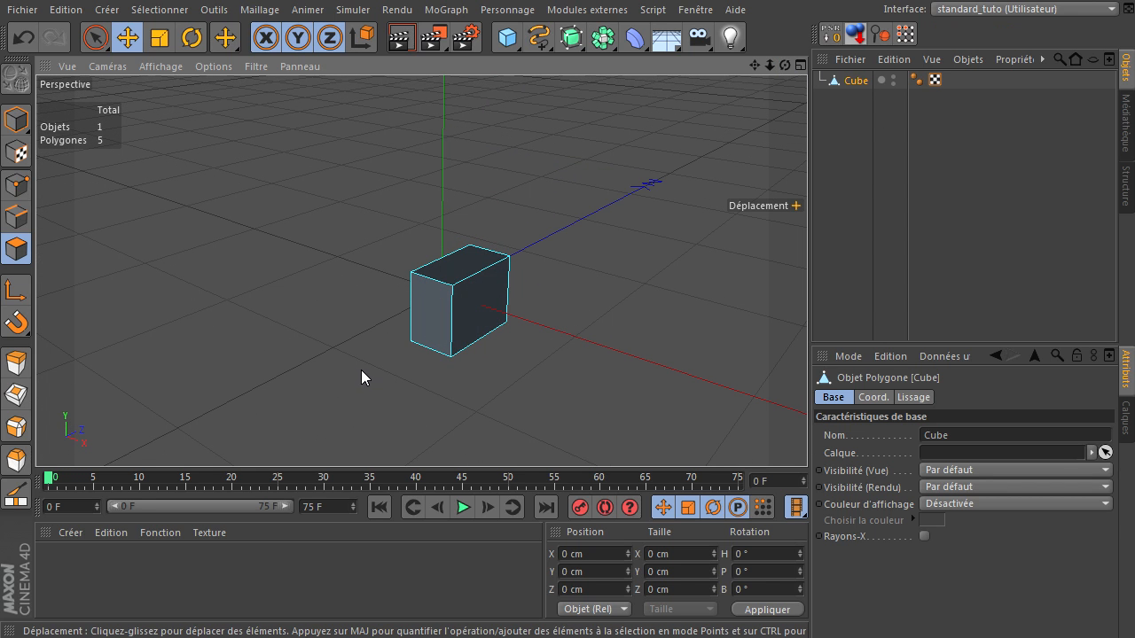
pyautogui.click(18, 251)
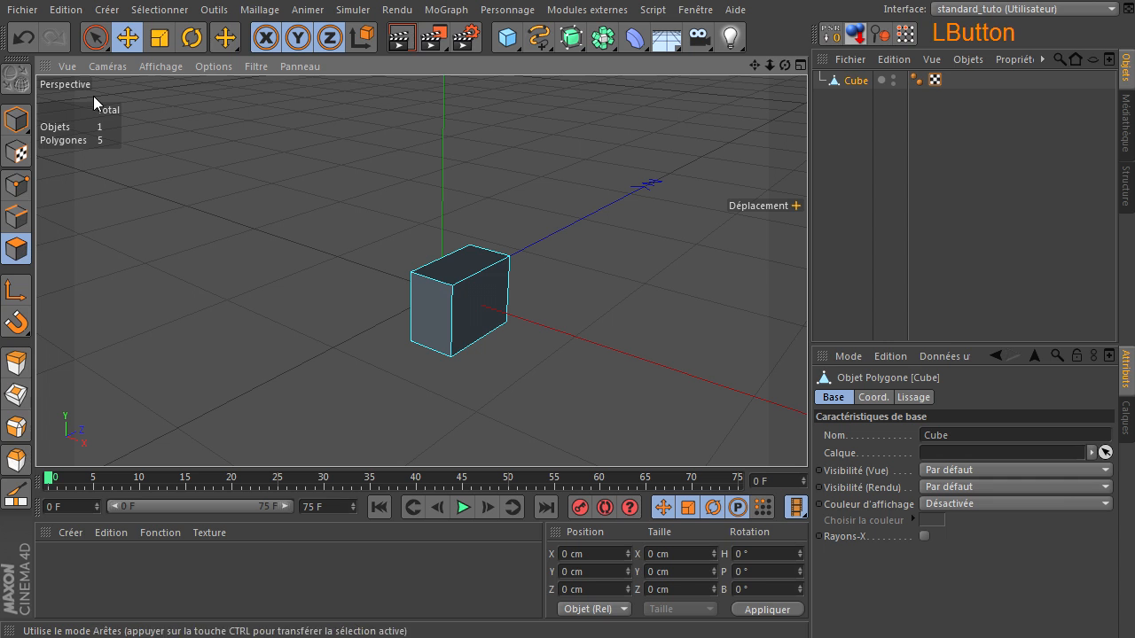
pyautogui.click(95, 38)
pyautogui.click(477, 312)
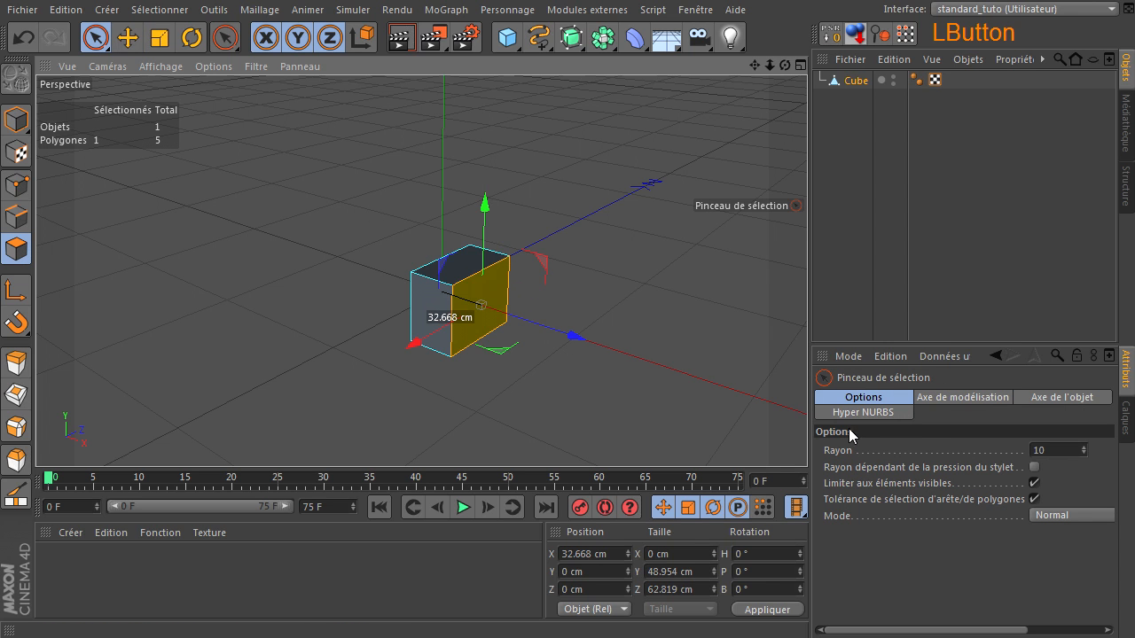
pyautogui.scroll(-2, 634, 436)
pyautogui.moveTo(752, 63); pyautogui.dragTo(775, 212)
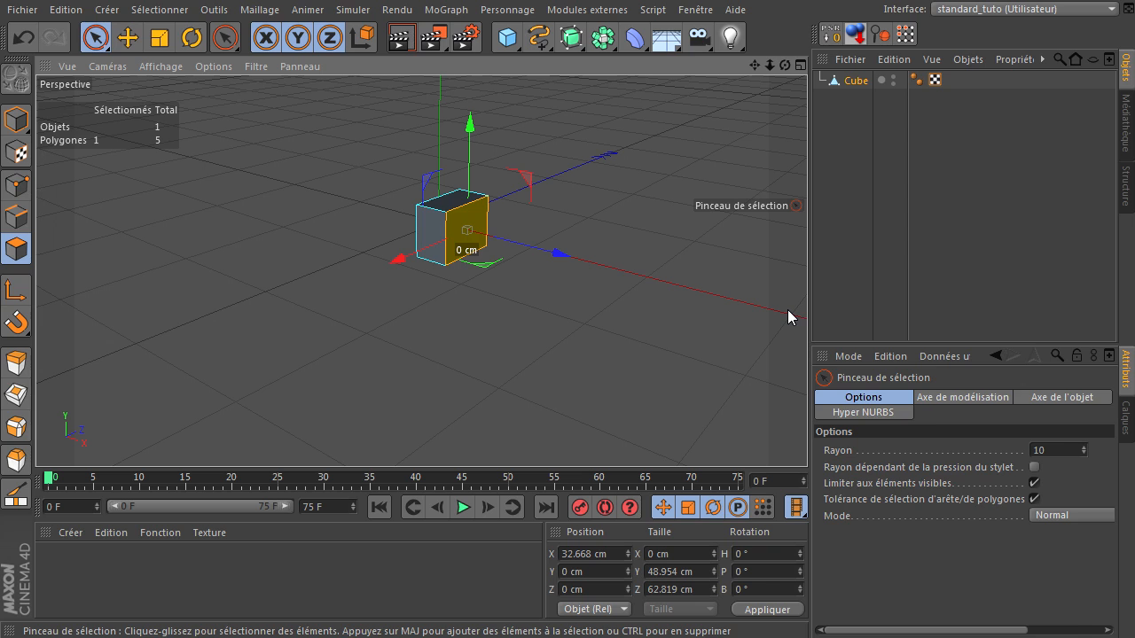
pyautogui.press('i')
pyautogui.moveTo(609, 332); pyautogui.dragTo(806, 435)
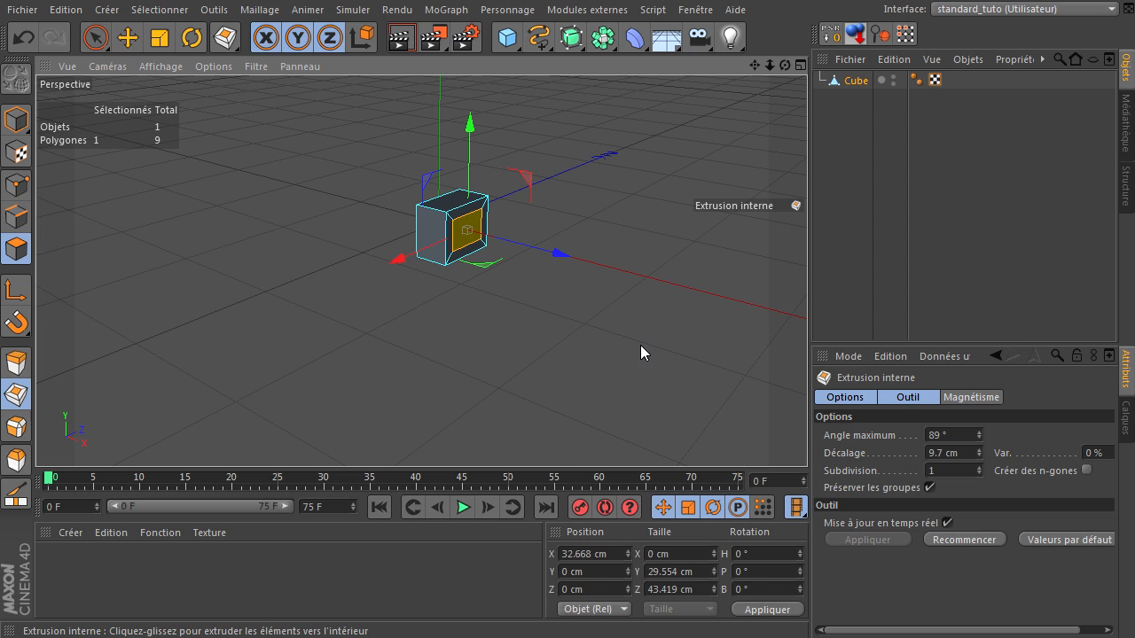
# Extrude the inset polygon outward about 54.6 cm and rotate the new end face horizontally by about -25°.
pyautogui.press('d')
pyautogui.moveTo(572, 336); pyautogui.dragTo(806, 434)
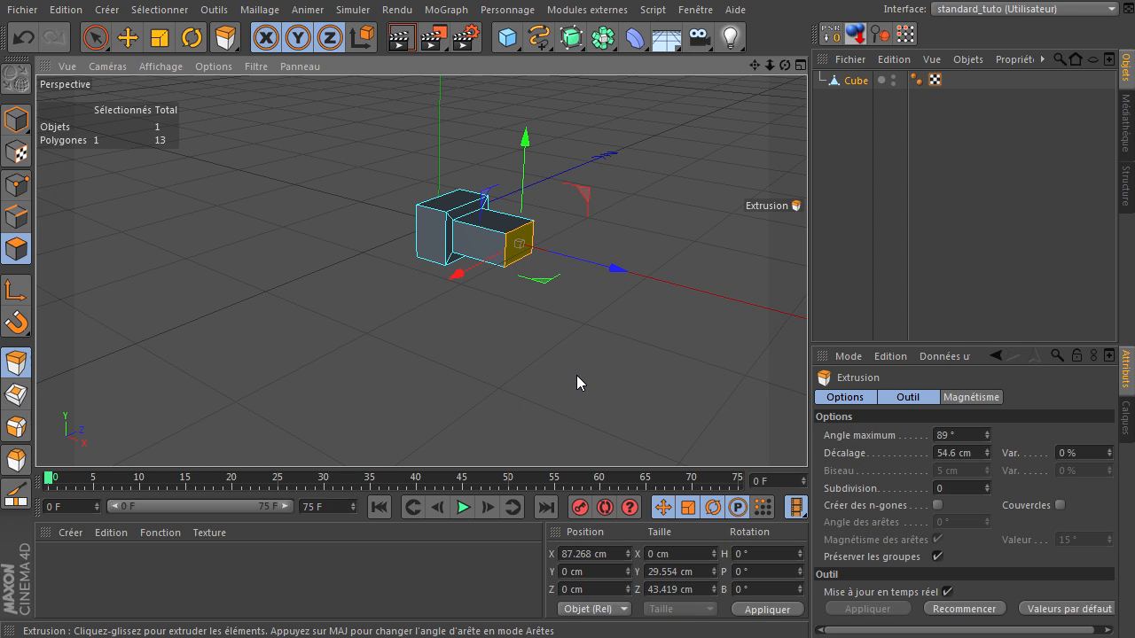
pyautogui.press('r')
pyautogui.moveTo(549, 268); pyautogui.dragTo(521, 273)
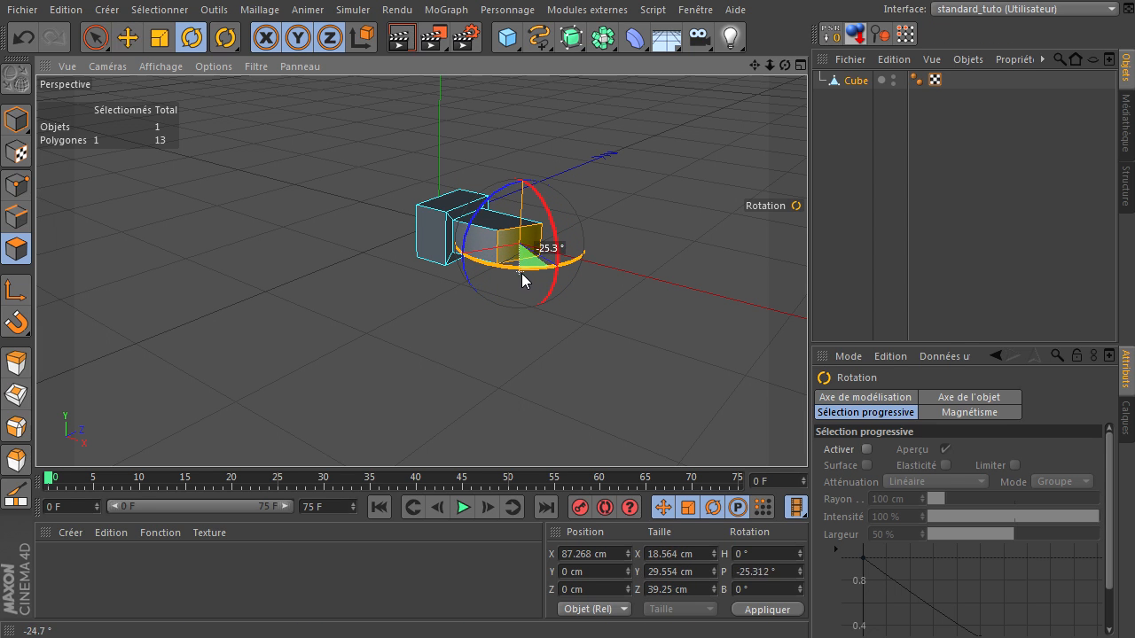
pyautogui.moveTo(584, 375); pyautogui.dragTo(674, 362)
pyautogui.hotkey('ctrl', 'z')
# Extrude the end face about 63.2 cm and reposition it at an inward angle around X 135.7 cm, Z -38.2 cm.
pyautogui.press('d')
pyautogui.moveTo(600, 372); pyautogui.dragTo(808, 435)
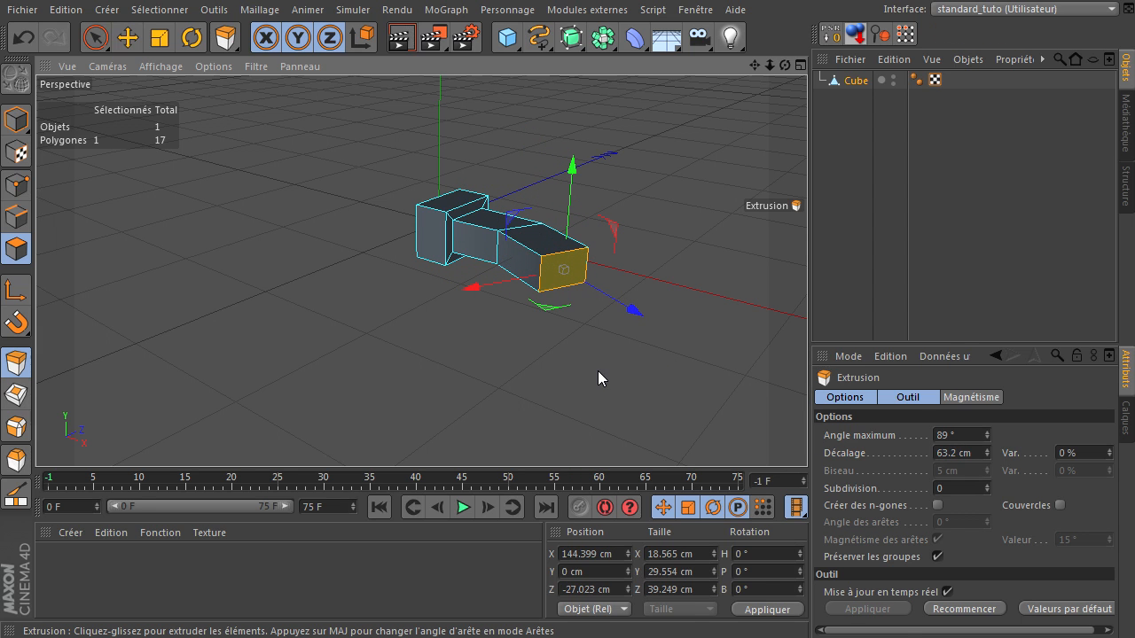
pyautogui.press('e')
pyautogui.moveTo(494, 289); pyautogui.dragTo(482, 312)
pyautogui.press('r')
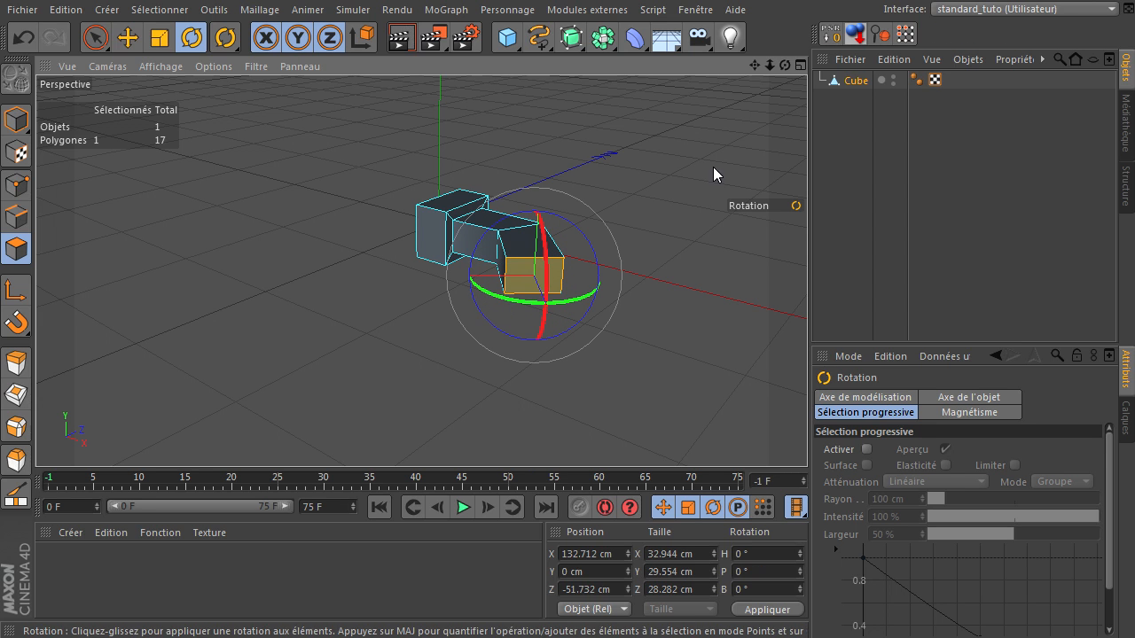
pyautogui.moveTo(812, 424); pyautogui.dragTo(811, 424)
pyautogui.press('e')
pyautogui.moveTo(600, 299); pyautogui.dragTo(508, 373)
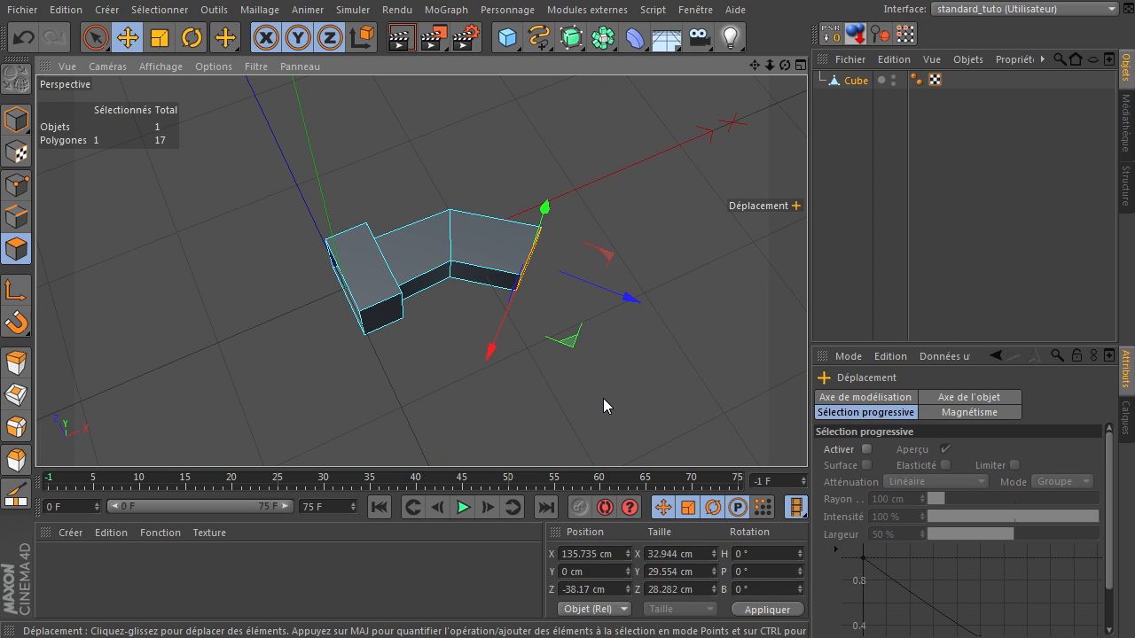
# Extrude the end face about 49.6 cm and bend it further inward around X 146.8 cm, Z -82.2 cm.
pyautogui.press('d')
pyautogui.moveTo(568, 401); pyautogui.dragTo(809, 439)
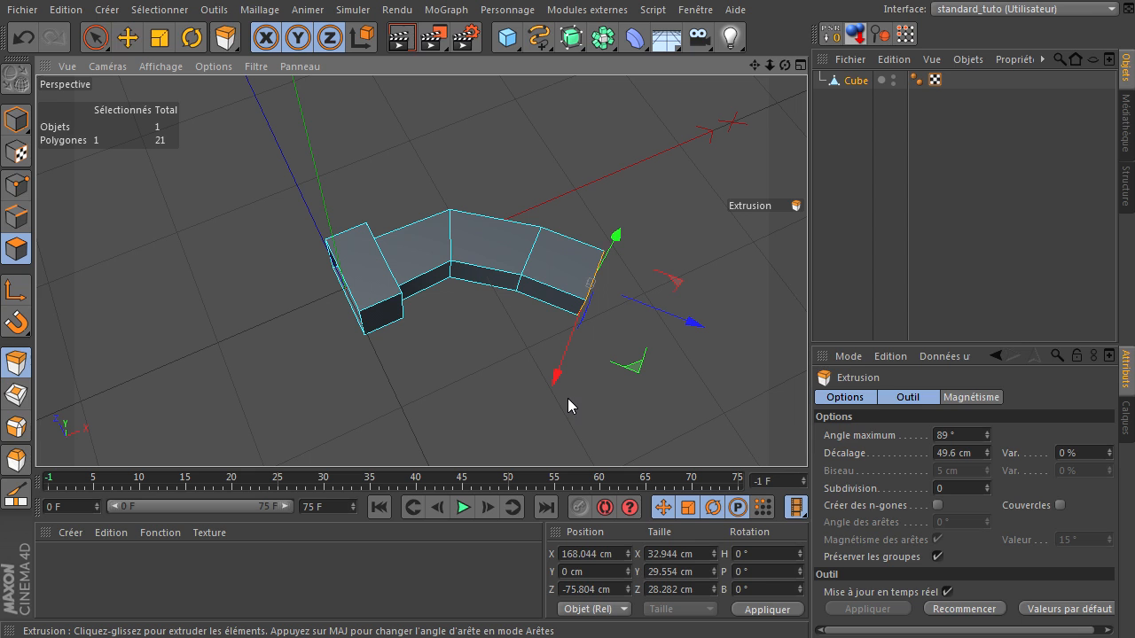
pyautogui.press('r')
pyautogui.moveTo(590, 356); pyautogui.dragTo(531, 352)
pyautogui.click(23, 37)
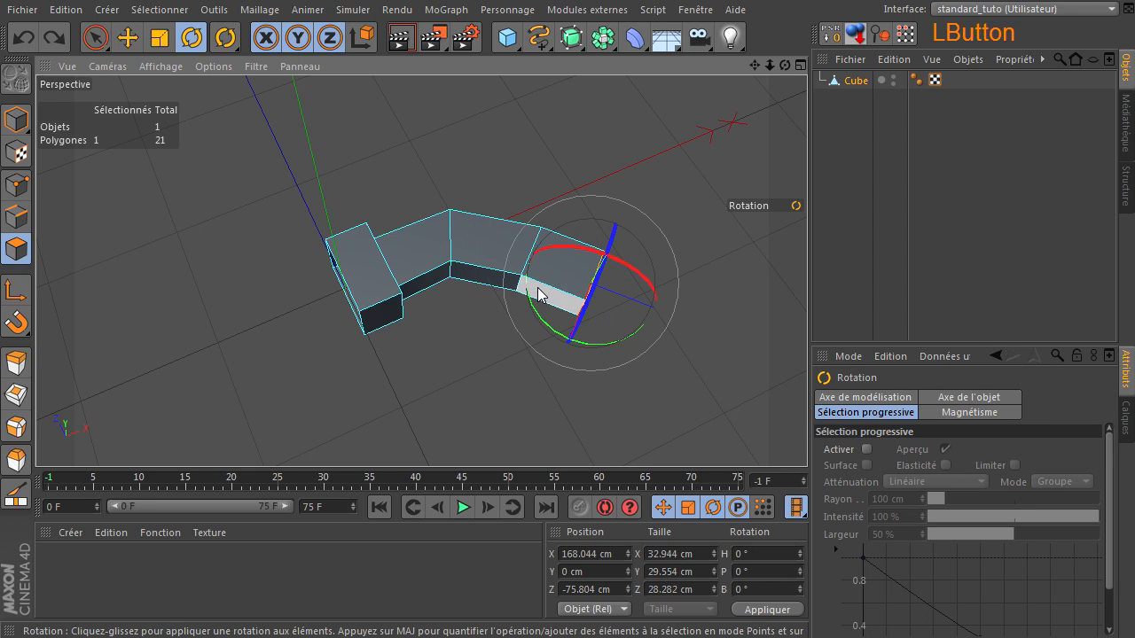
pyautogui.moveTo(590, 349); pyautogui.dragTo(554, 394)
pyautogui.press('e')
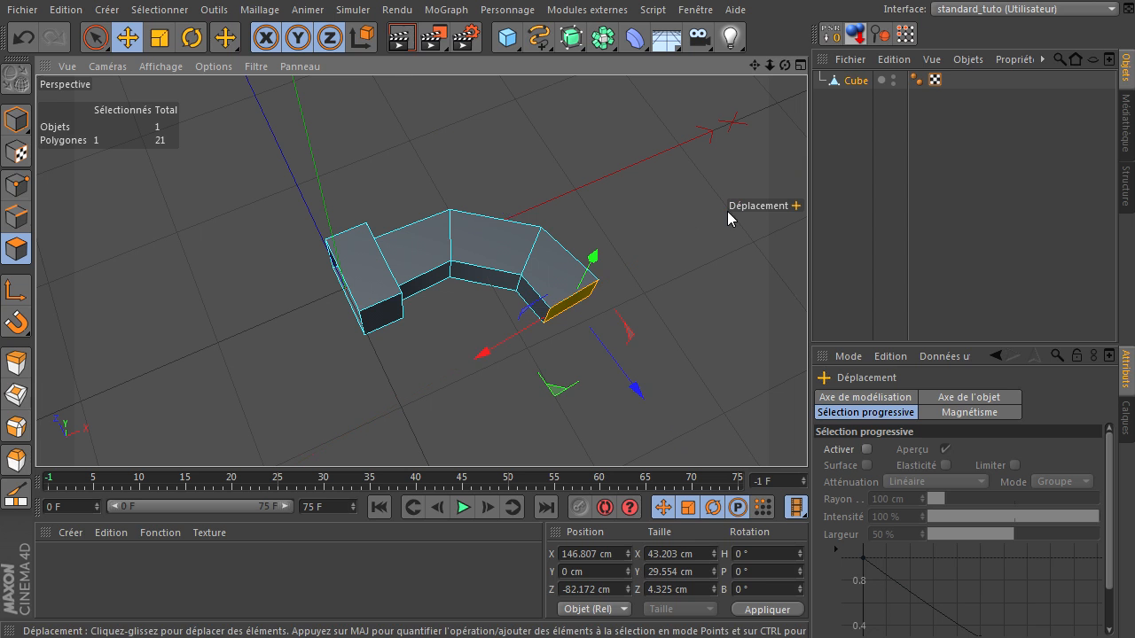
pyautogui.moveTo(784, 65); pyautogui.dragTo(744, 123)
pyautogui.press('r')
pyautogui.moveTo(577, 323); pyautogui.dragTo(564, 323)
# Extrude the end face about 65.7 cm and curve it back inward to about X 87.2 cm, Z -136.4 cm.
pyautogui.press('d')
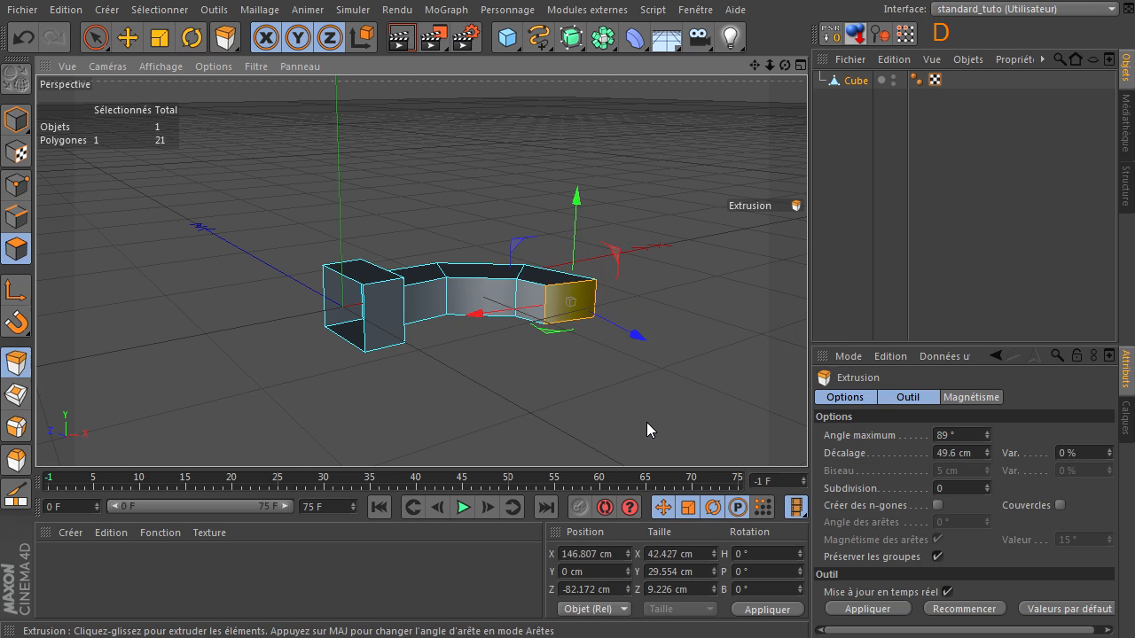
pyautogui.moveTo(594, 422)
pyautogui.mouseDown()
pyautogui.moveTo(822, 433)
pyautogui.moveTo(594, 421)
pyautogui.mouseUp()
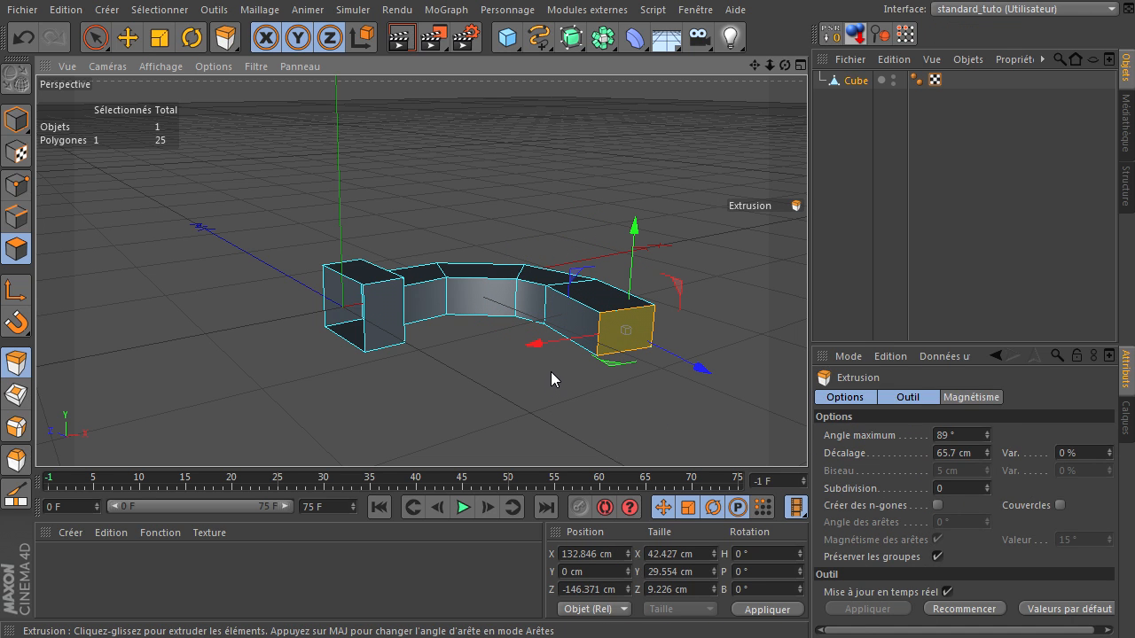
pyautogui.press('e')
pyautogui.moveTo(538, 343); pyautogui.dragTo(439, 350)
pyautogui.press('r')
pyautogui.moveTo(785, 64); pyautogui.dragTo(735, 96)
# Narrow the arm's end face along its own X axis to about two thirds of its width and deselect it.
pyautogui.press('t')
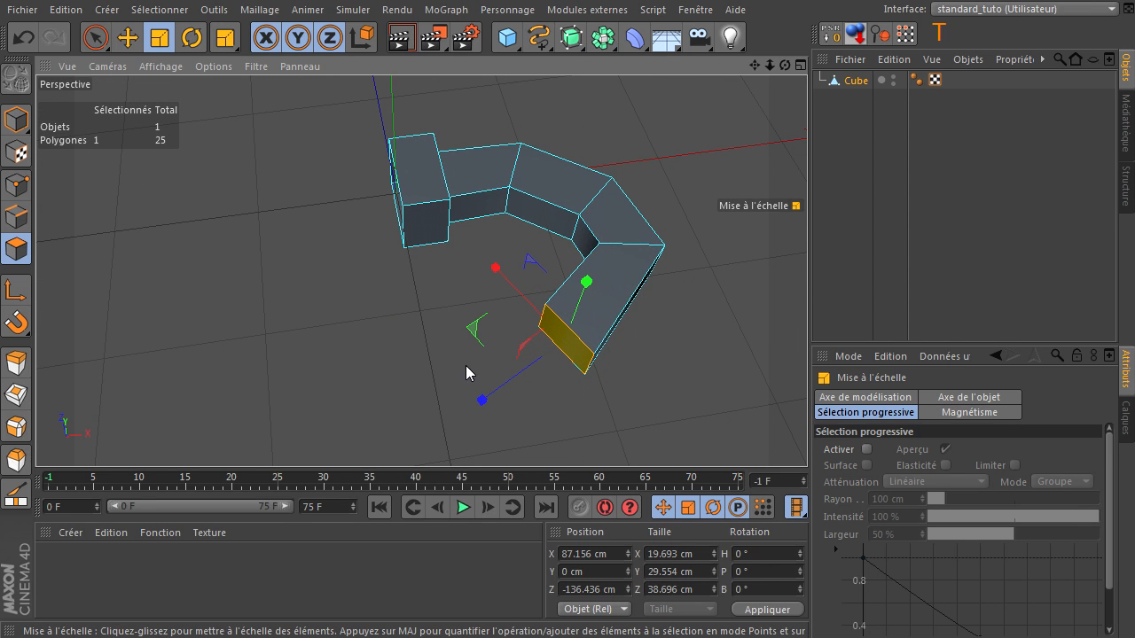
pyautogui.moveTo(498, 269); pyautogui.dragTo(528, 290)
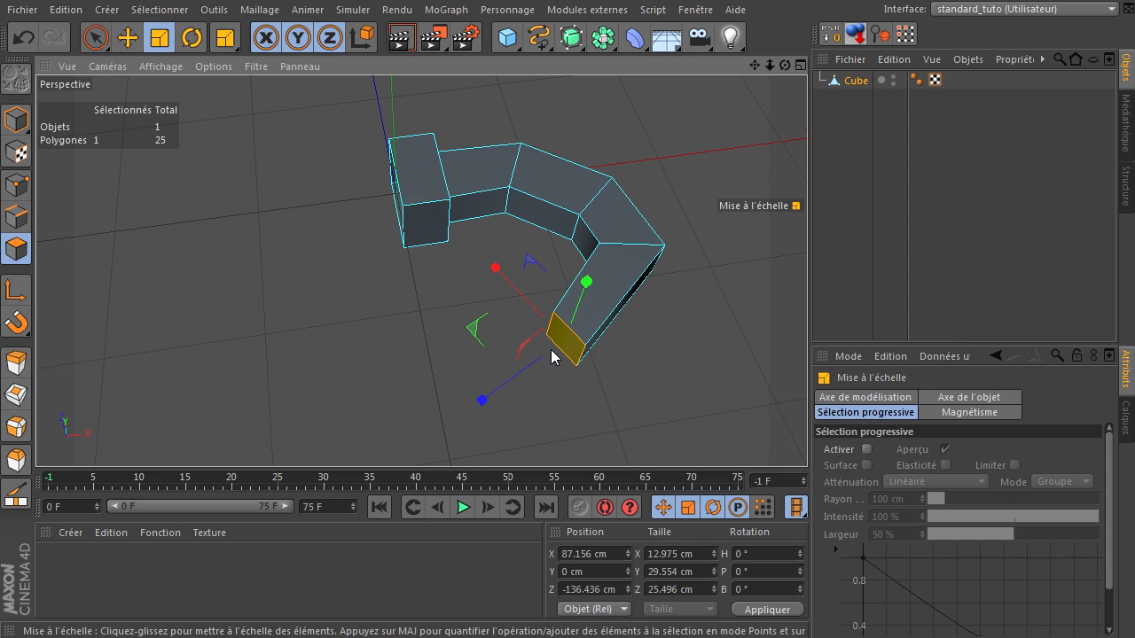
pyautogui.click(666, 388)
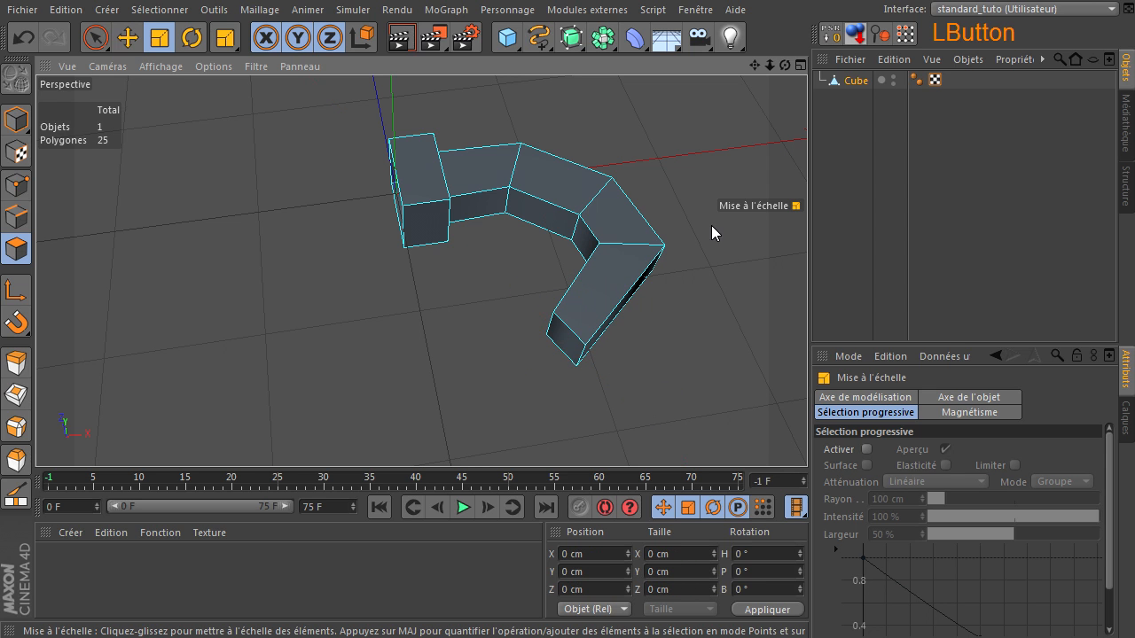
# Add a Symmetry object with the Cube as its child to mirror the arm.
pyautogui.moveTo(786, 65); pyautogui.dragTo(806, 435)
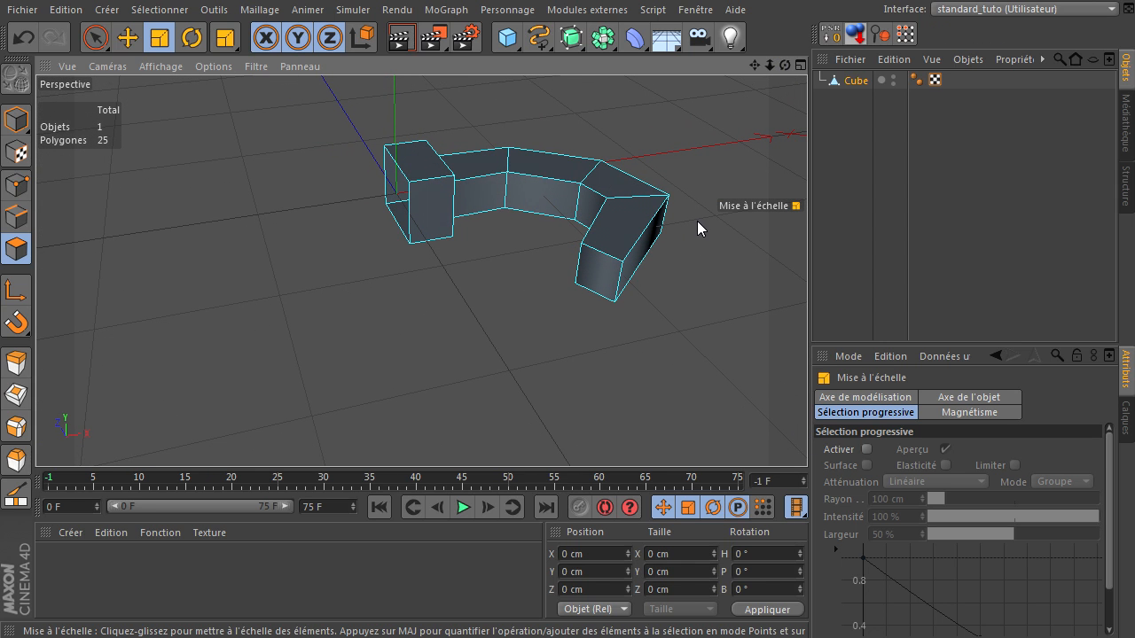
pyautogui.moveTo(769, 65); pyautogui.dragTo(797, 441)
pyautogui.moveTo(601, 44); pyautogui.dragTo(852, 81)
pyautogui.click(849, 170)
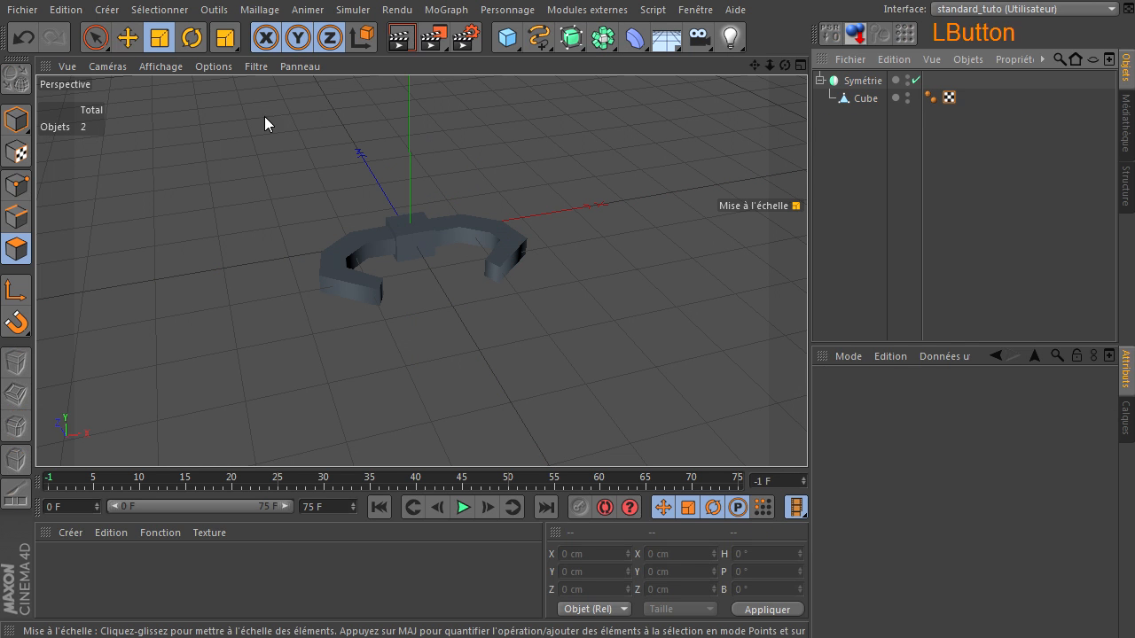
# Display the model with Gouraud shading and lines (Ombrage de Gouraud (lignes)).
pyautogui.click(140, 67)
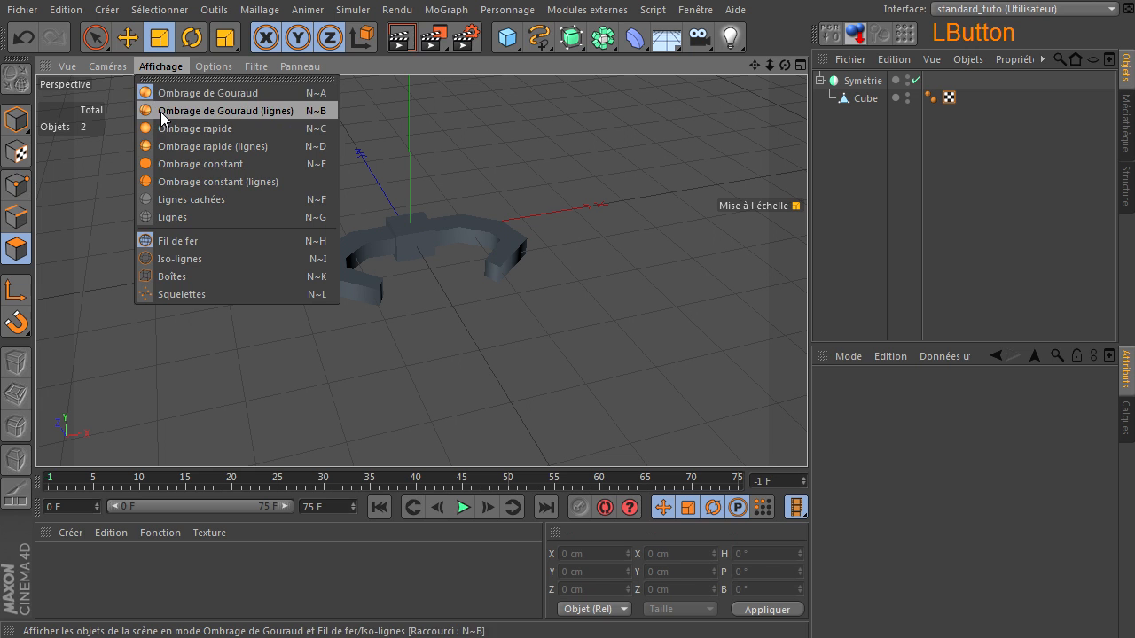
pyautogui.click(161, 111)
pyautogui.moveTo(785, 65); pyautogui.dragTo(807, 441)
# Extrude the Cube arm's end face to about X 55 cm, Z -153 cm and rotate it slightly in the horizontal plane.
pyautogui.click(870, 100)
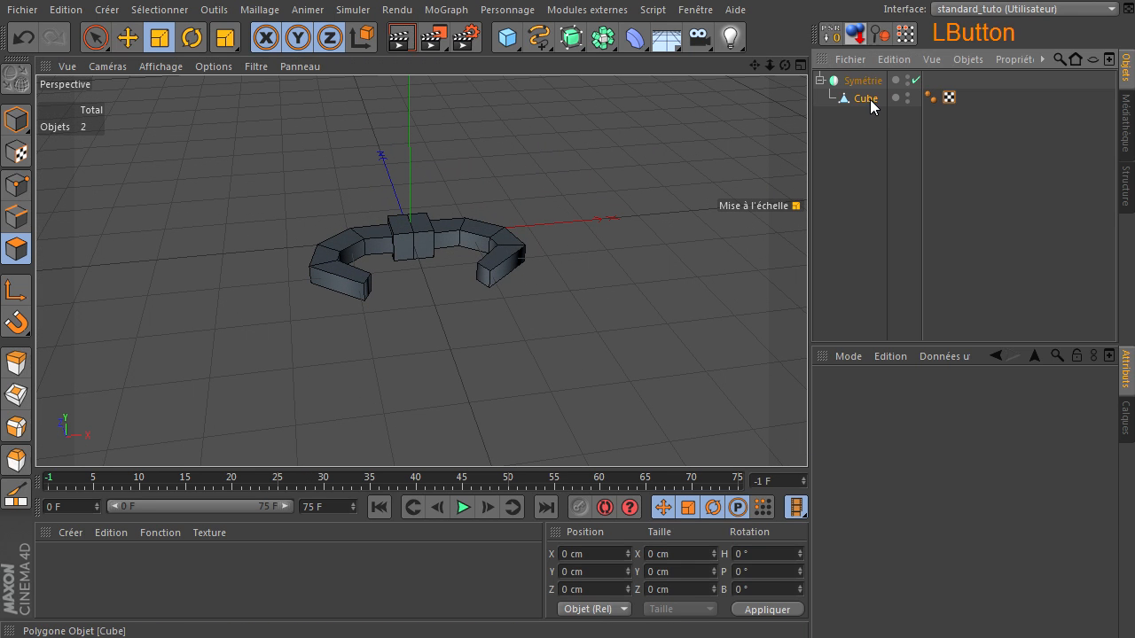
pyautogui.click(479, 276)
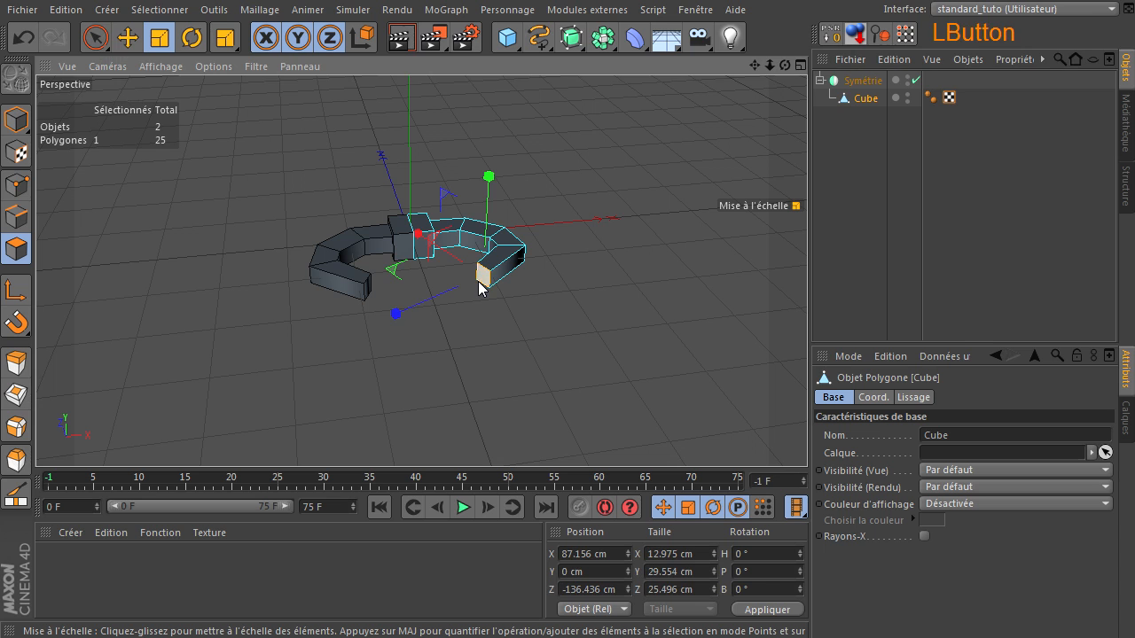
pyautogui.press('e')
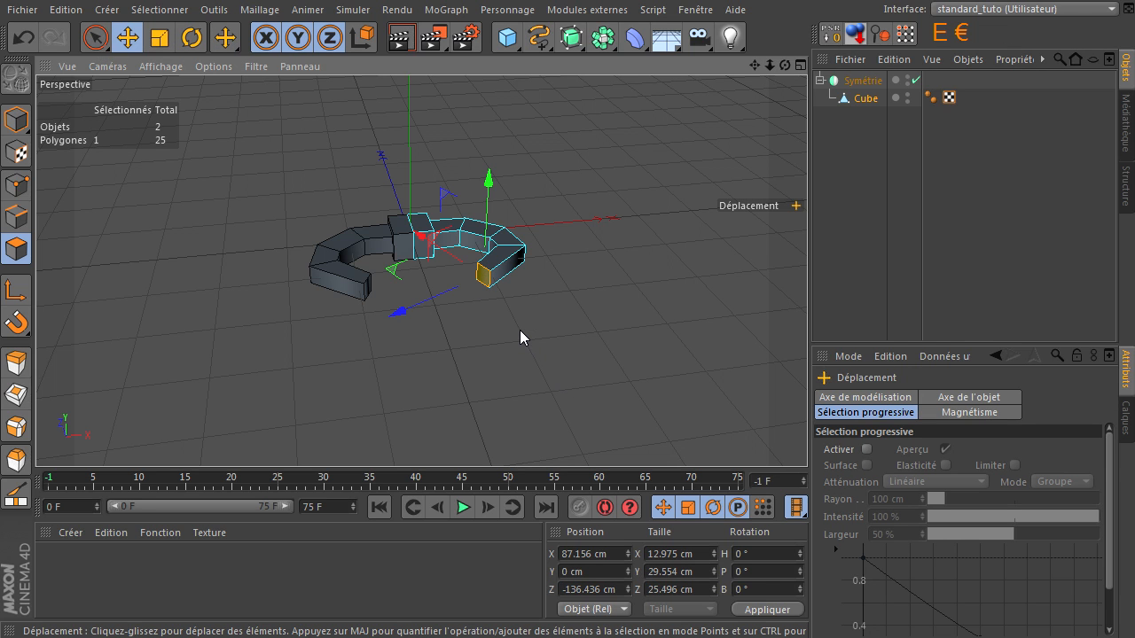
pyautogui.press('d')
pyautogui.moveTo(522, 333); pyautogui.dragTo(808, 435)
pyautogui.press('r')
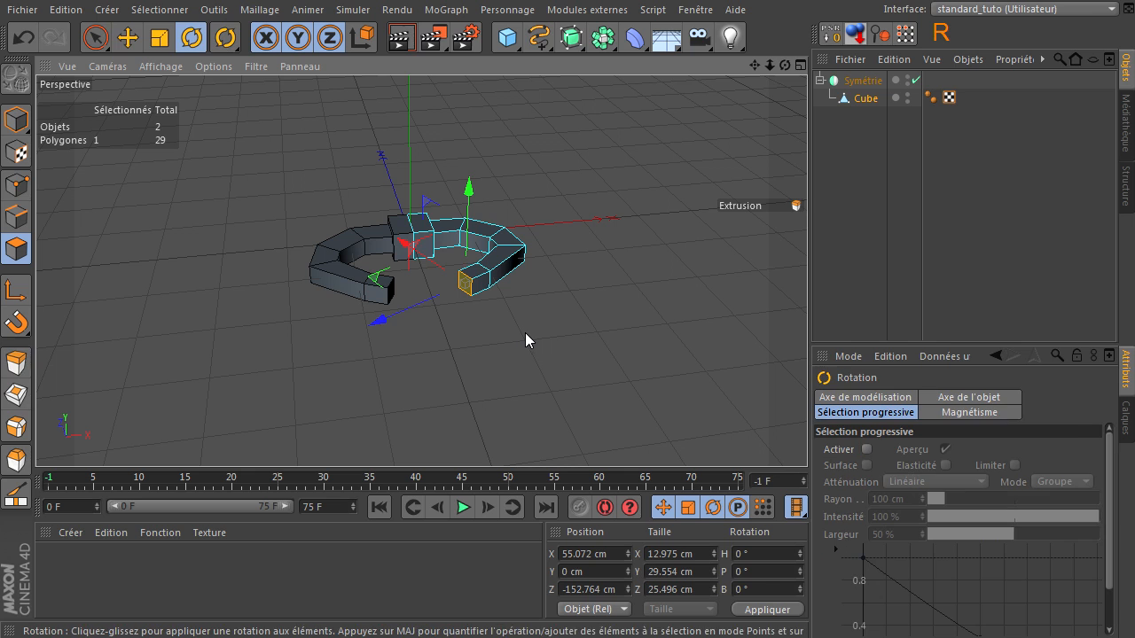
pyautogui.moveTo(456, 322); pyautogui.dragTo(450, 320)
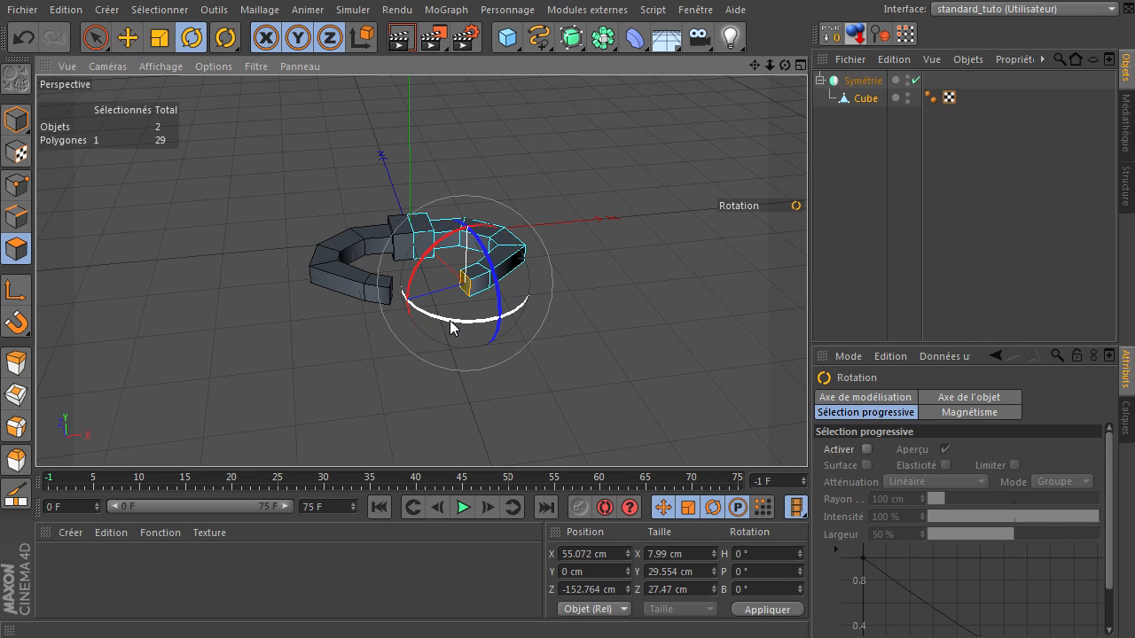
# Shrink the arm's end face uniformly to about 7.5 × 27.7 × 25.7 cm and deselect it.
pyautogui.press('t')
pyautogui.moveTo(562, 336); pyautogui.dragTo(534, 352)
pyautogui.press('e')
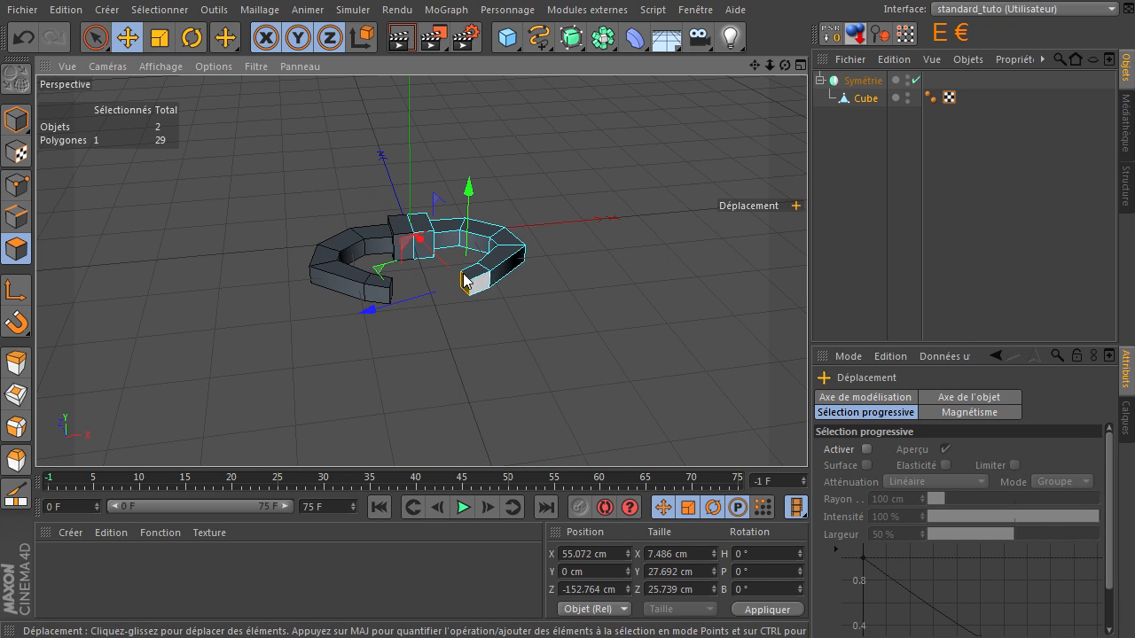
pyautogui.moveTo(443, 264)
pyautogui.mouseDown()
pyautogui.moveTo(435, 259)
pyautogui.moveTo(445, 266)
pyautogui.mouseUp()
pyautogui.click(565, 321)
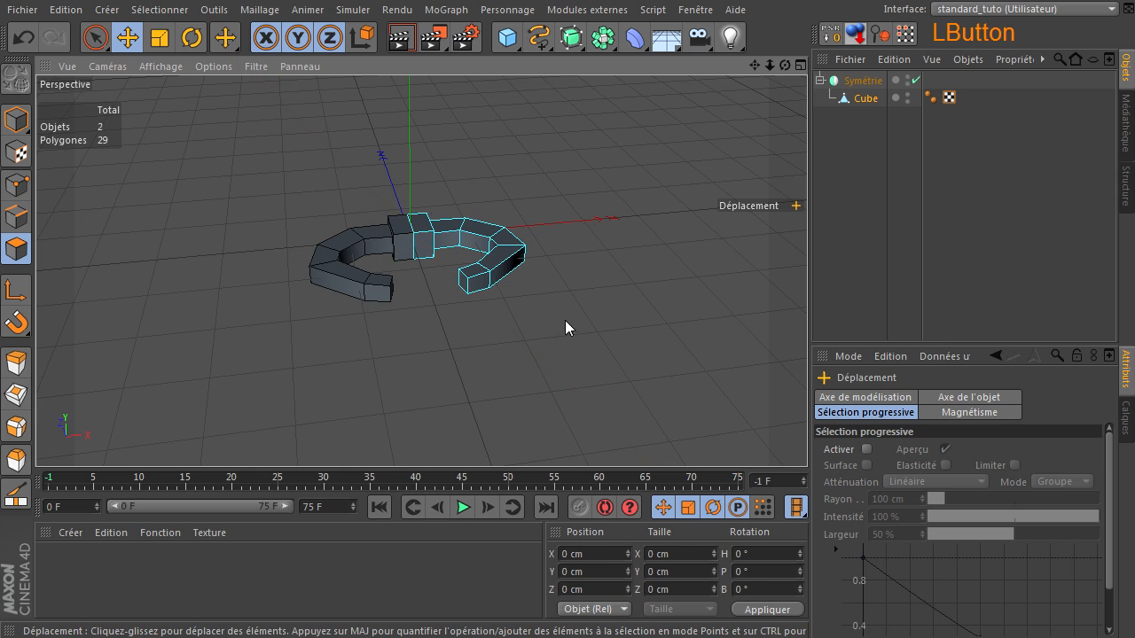
# Create an instance of the Symétrie object.
pyautogui.moveTo(785, 65); pyautogui.dragTo(807, 435)
pyautogui.click(857, 108)
pyautogui.click(865, 82)
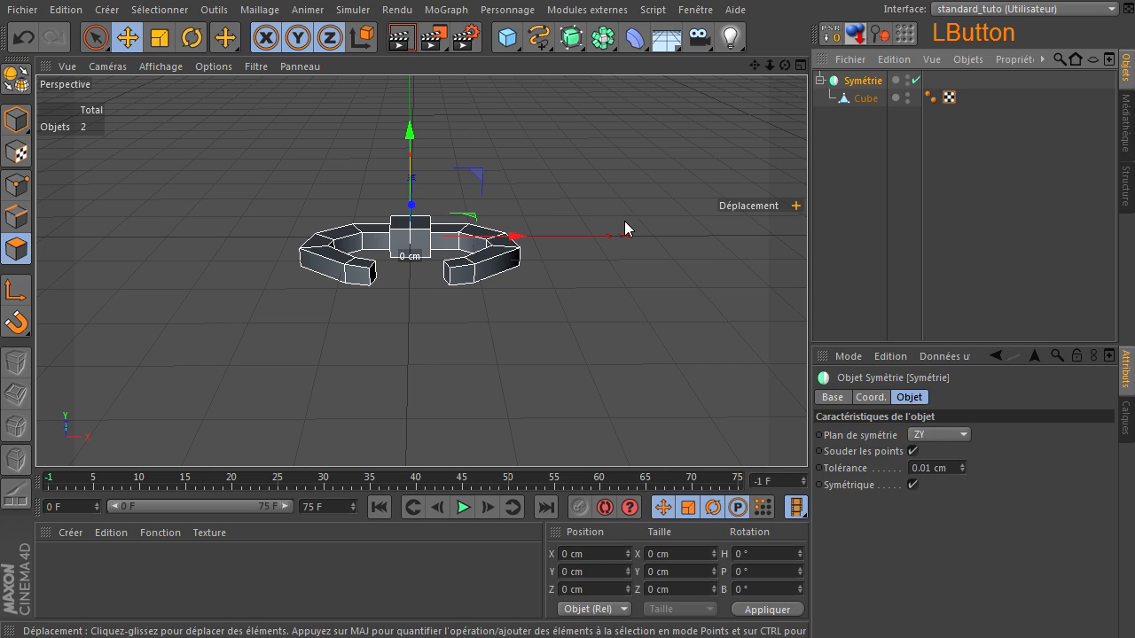
pyautogui.moveTo(608, 46); pyautogui.dragTo(917, 86)
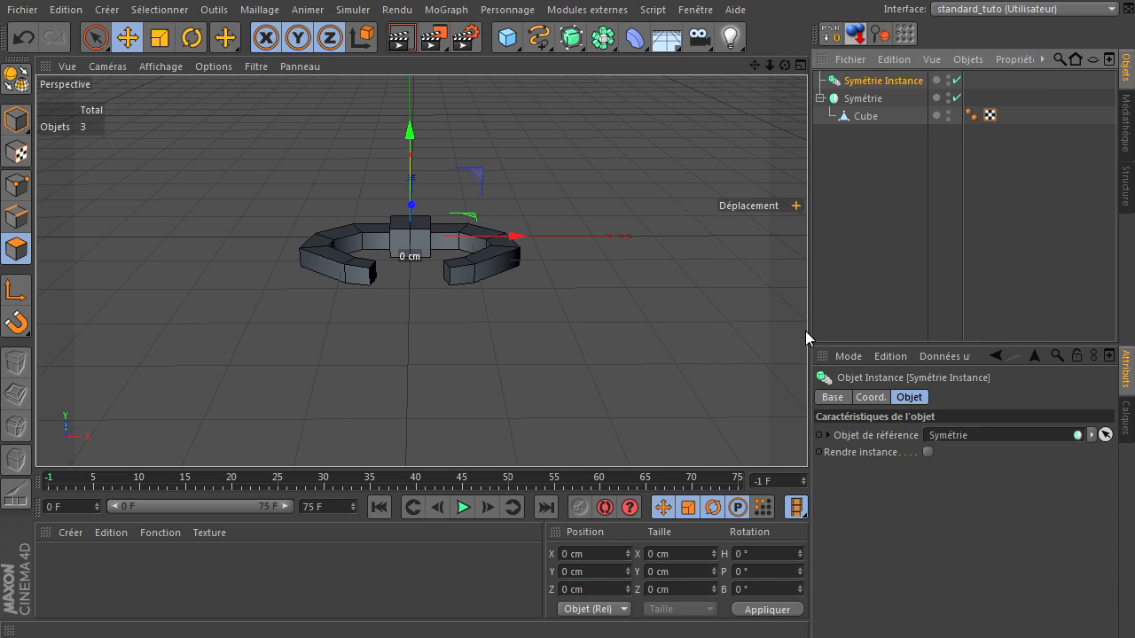
pyautogui.click(876, 99)
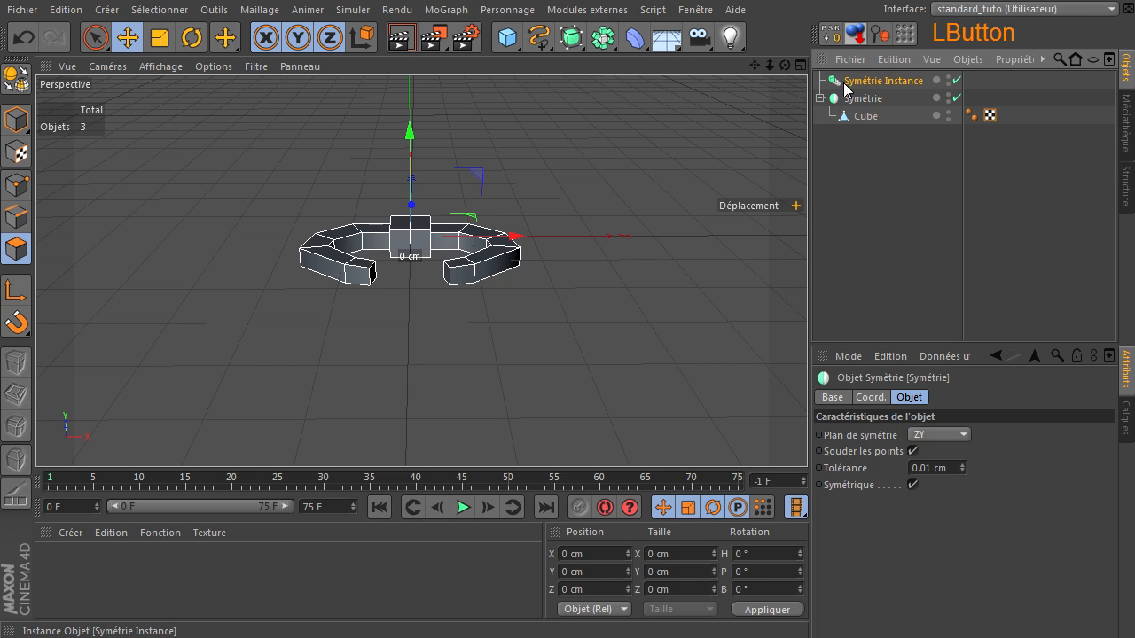
# Lower Symétrie Instance below the original claw to about Y -57 cm.
pyautogui.click(882, 81)
pyautogui.moveTo(408, 126); pyautogui.dragTo(420, 94)
pyautogui.moveTo(785, 65); pyautogui.dragTo(806, 434)
pyautogui.moveTo(412, 105); pyautogui.dragTo(434, 176)
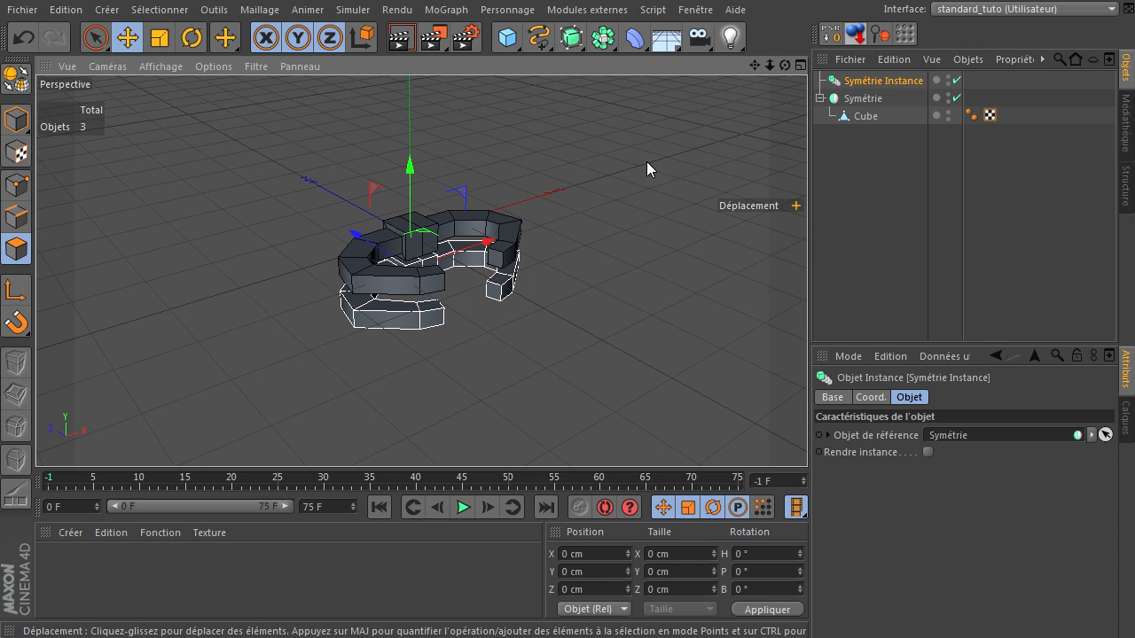
pyautogui.moveTo(784, 65)
pyautogui.mouseDown()
pyautogui.moveTo(806, 435)
pyautogui.moveTo(767, 64)
pyautogui.mouseUp()
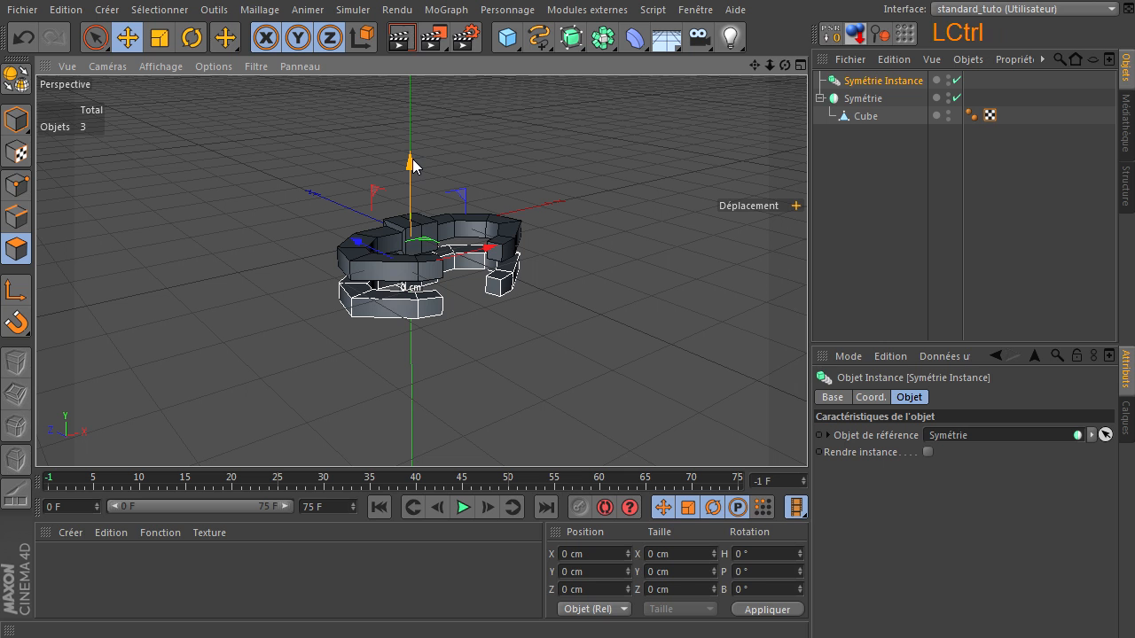
# Duplicate Symétrie Instance downward to about Y -117 cm as a third claw level.
pyautogui.keyDown('ctrl'); pyautogui.moveTo(408, 161); pyautogui.dragTo(410, 193); pyautogui.keyUp('ctrl')
pyautogui.moveTo(785, 66); pyautogui.dragTo(329, 166)
pyautogui.moveTo(414, 190); pyautogui.dragTo(414, 195)
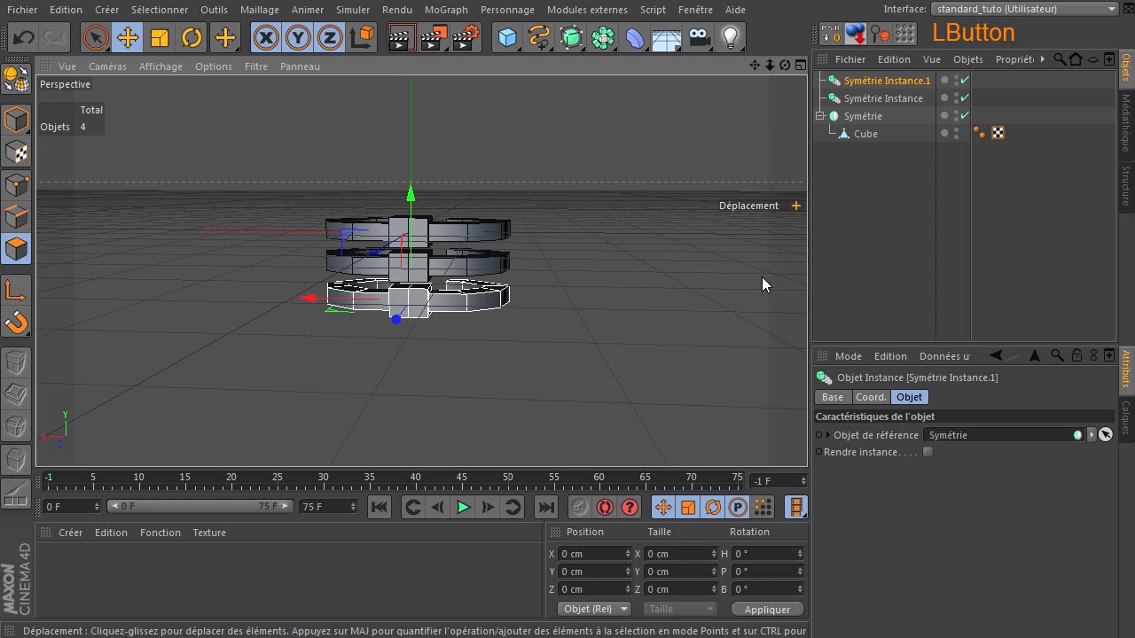
pyautogui.moveTo(784, 64); pyautogui.dragTo(807, 434)
pyautogui.moveTo(807, 435); pyautogui.dragTo(807, 434)
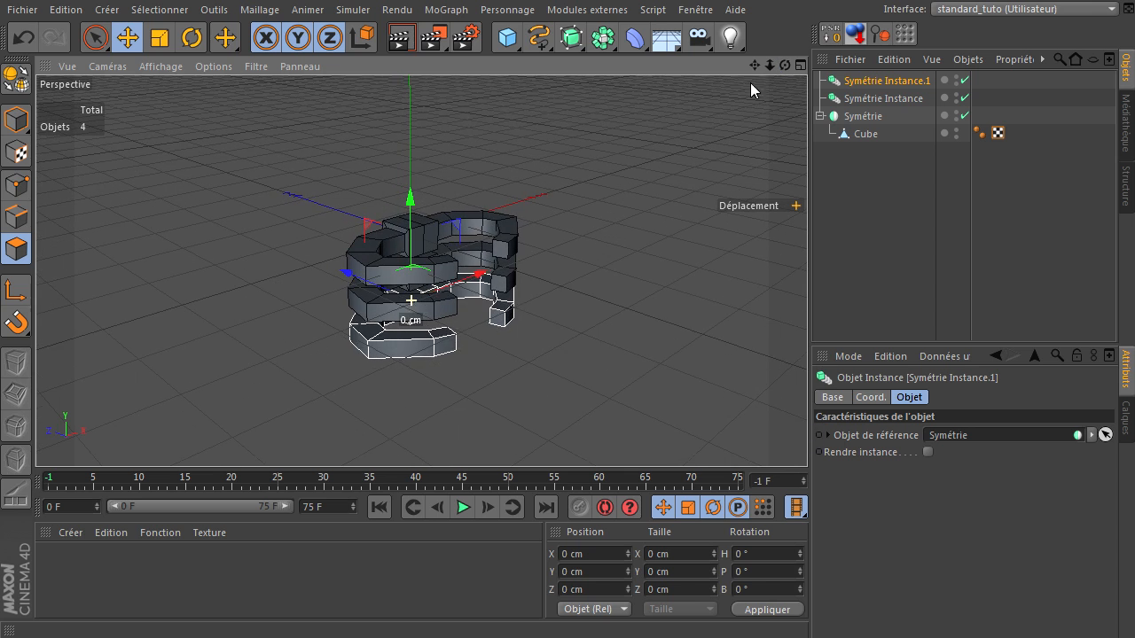
pyautogui.scroll(4, 420, 312)
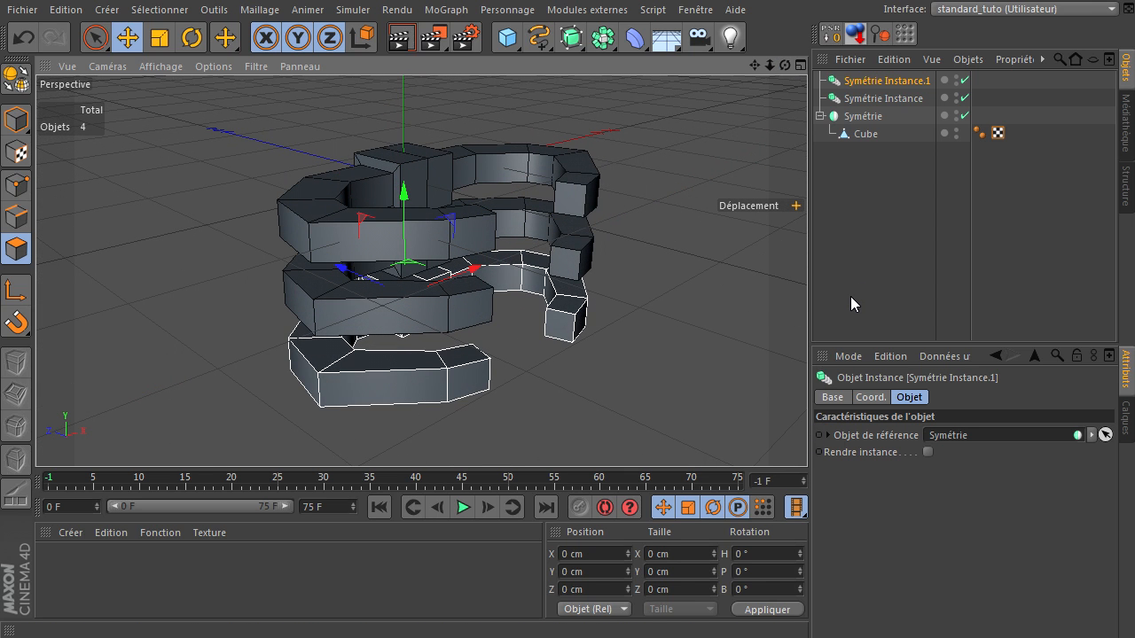
# Switch to Model mode and set the middle Symétrie Instance's X, Y and Z scale to 0.9.
pyautogui.click(863, 117)
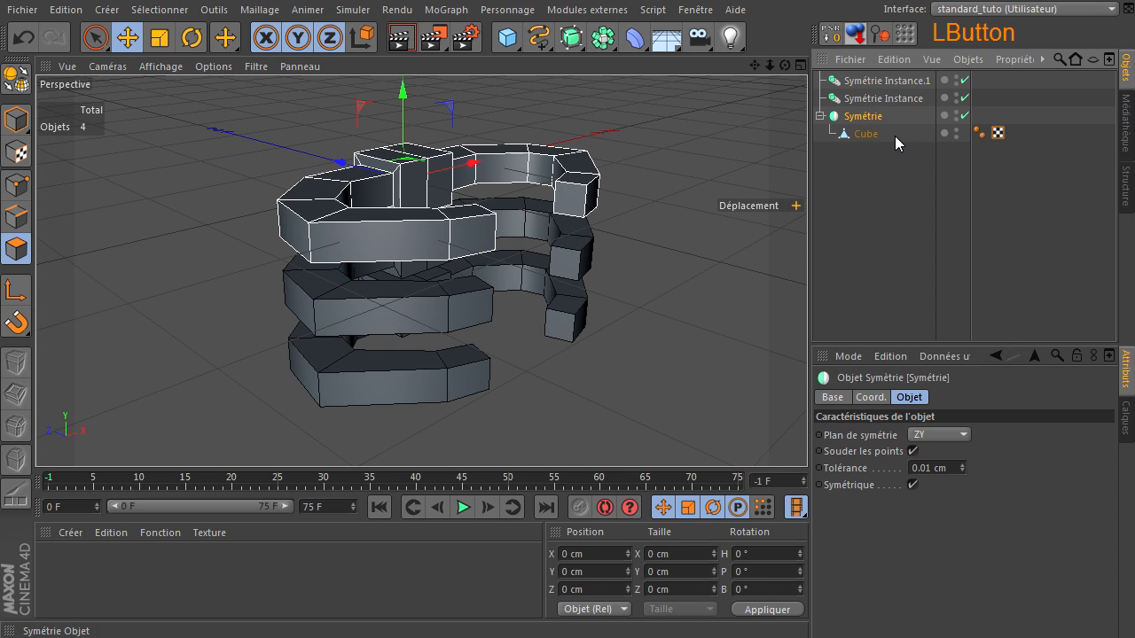
pyautogui.click(852, 103)
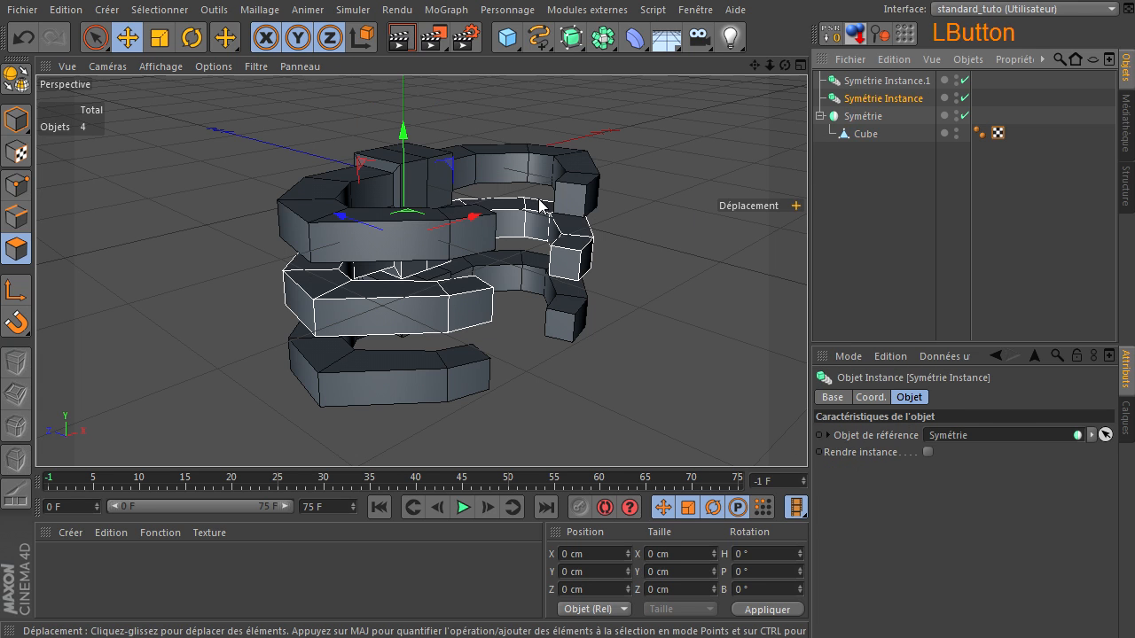
pyautogui.click(858, 397)
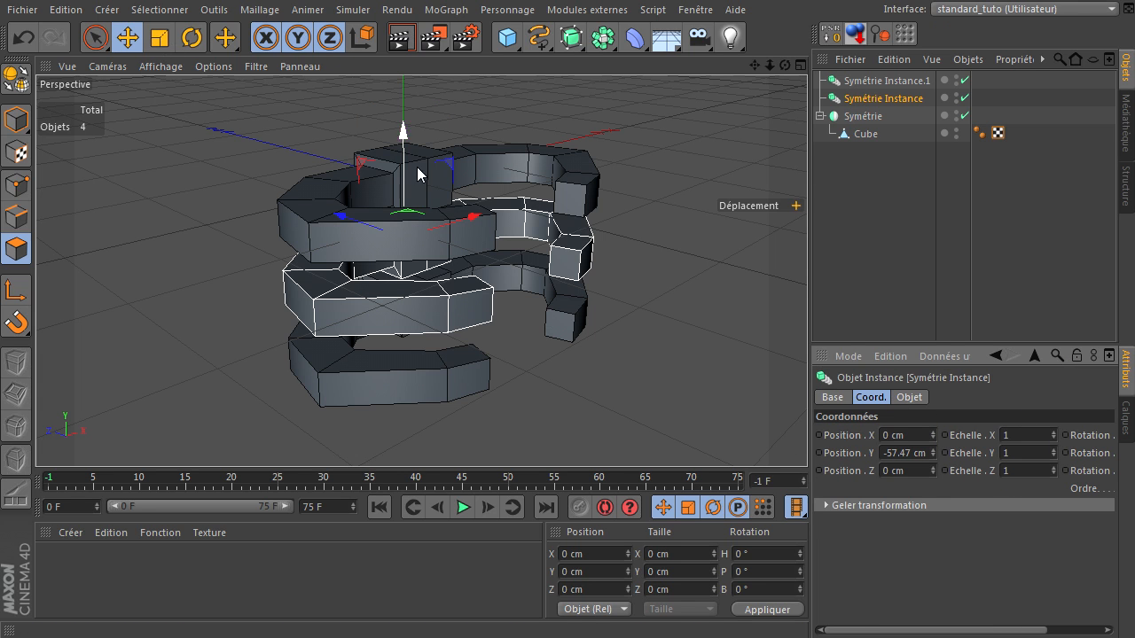
pyautogui.click(160, 37)
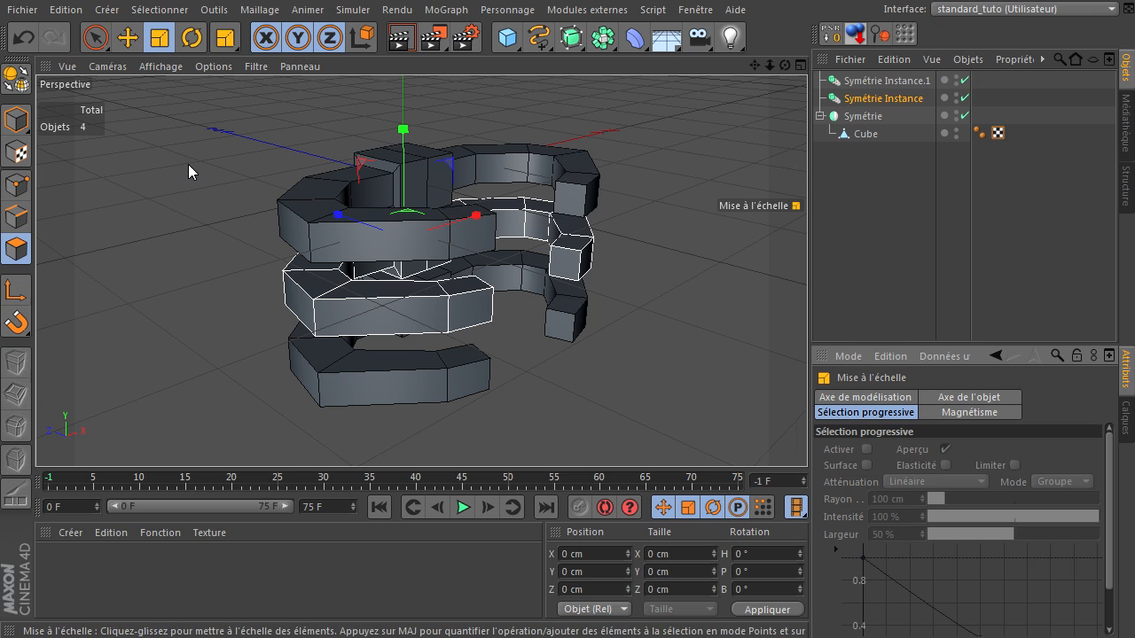
pyautogui.click(16, 118)
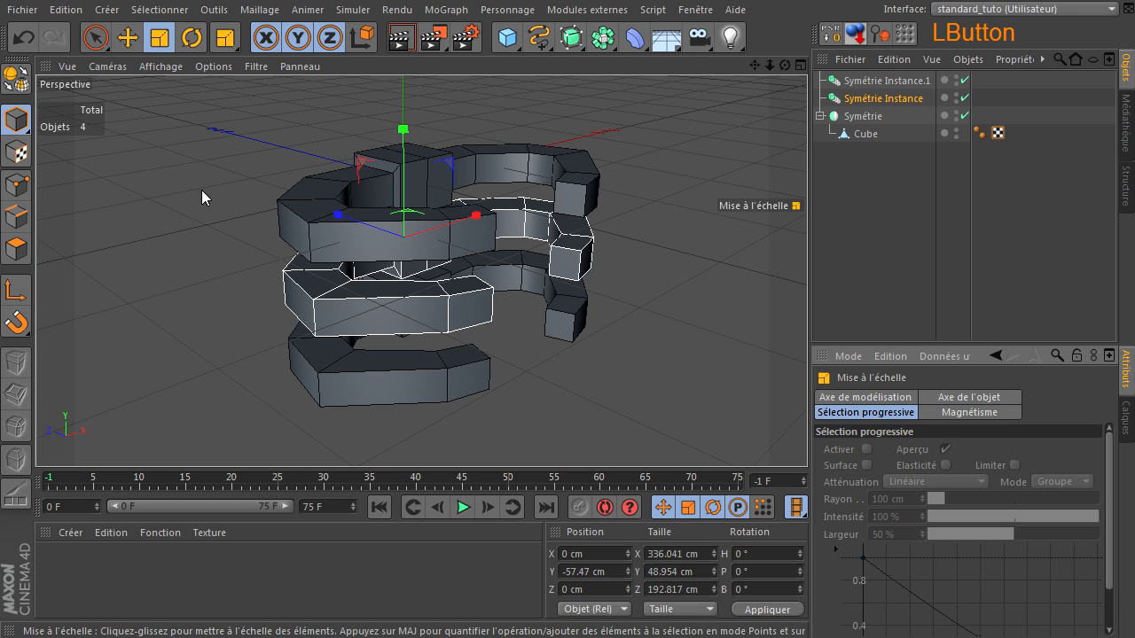
pyautogui.moveTo(172, 206); pyautogui.dragTo(844, 440)
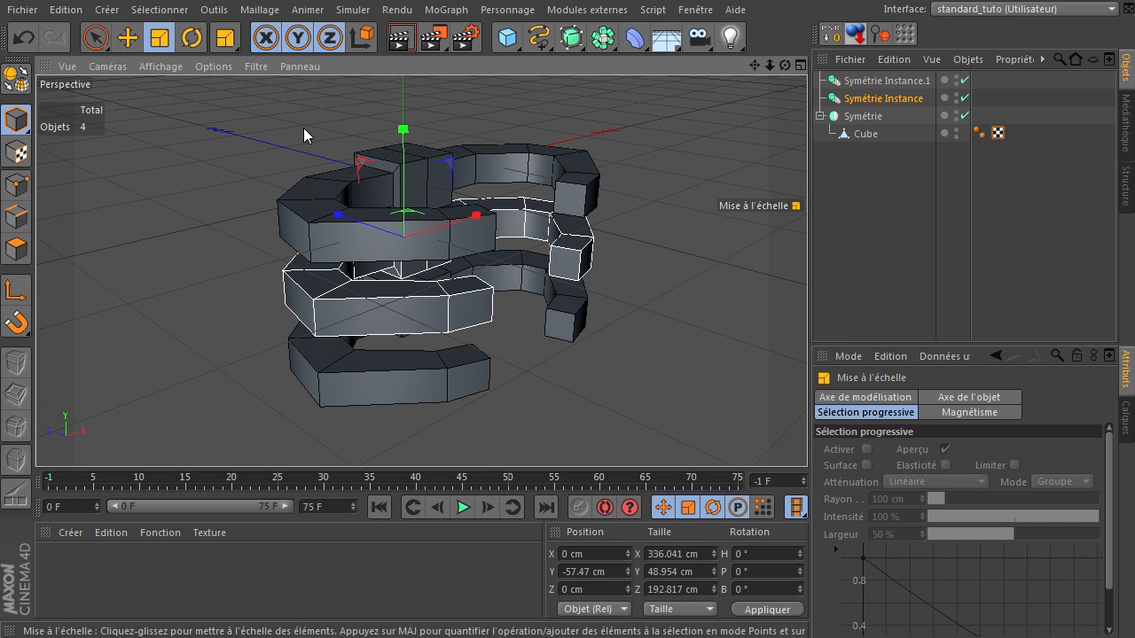
pyautogui.click(876, 100)
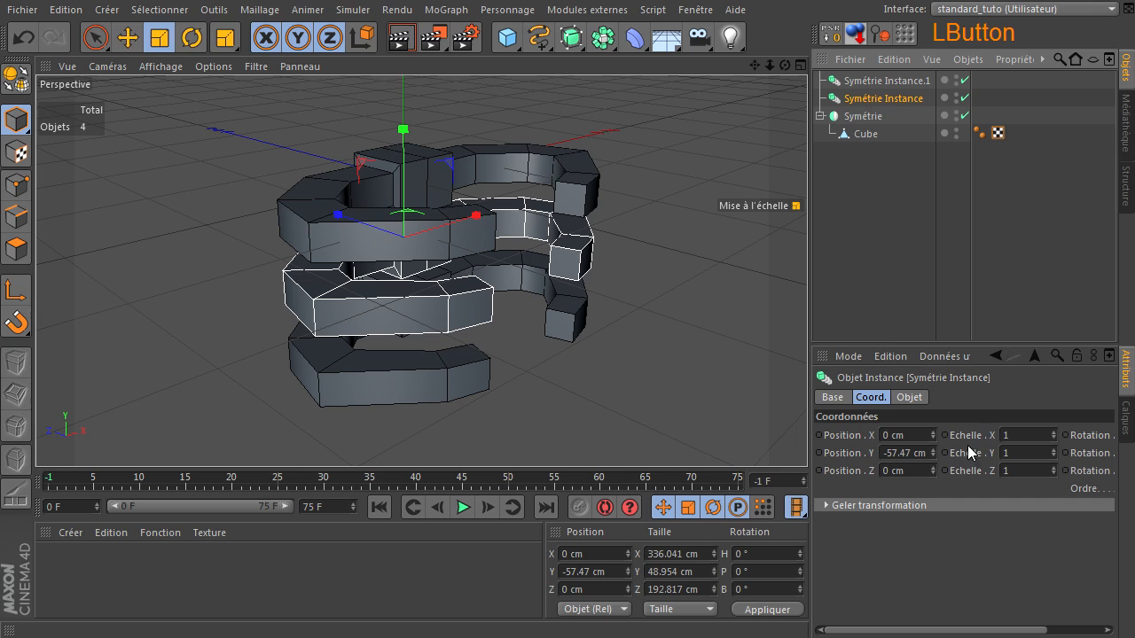
pyautogui.click(878, 397)
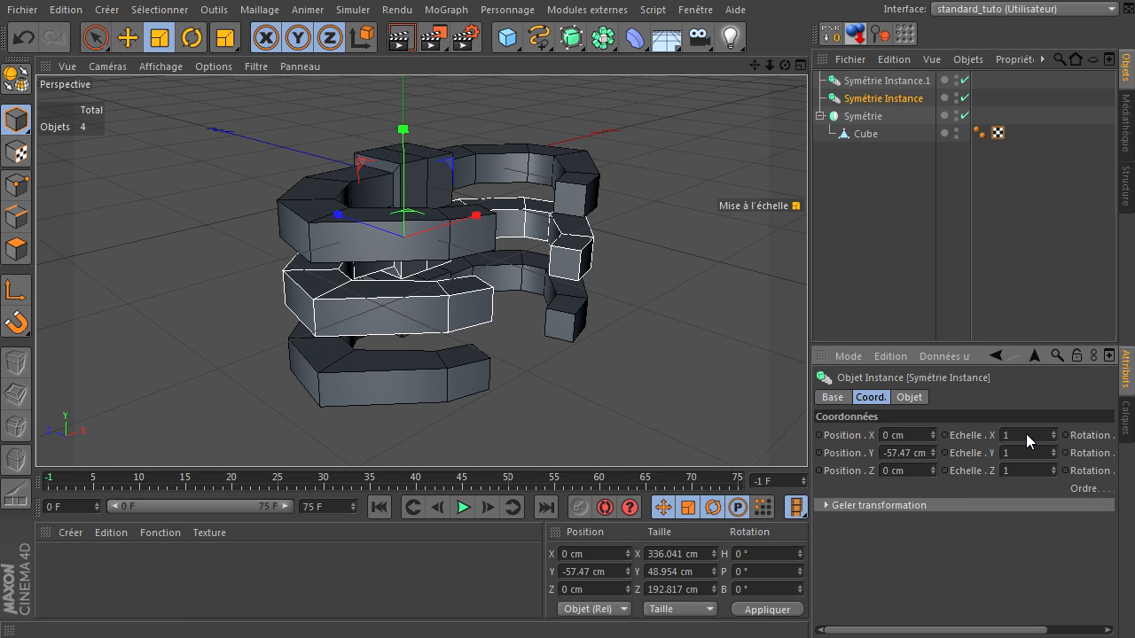
pyautogui.write('.9.9')
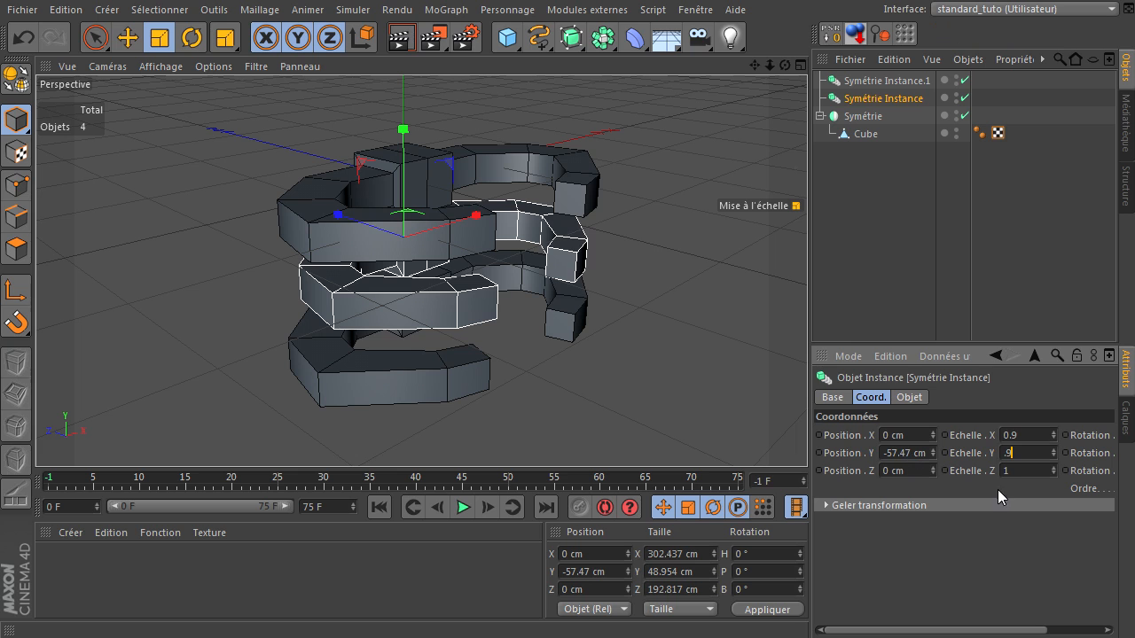
pyautogui.press('BackSpace')
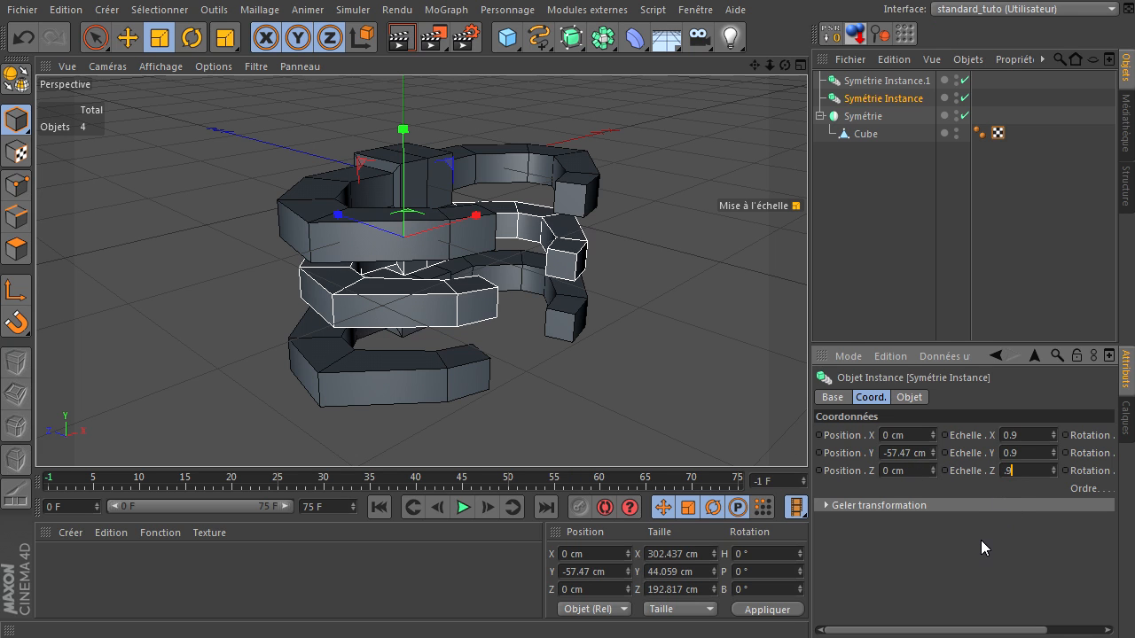
pyautogui.click(723, 358)
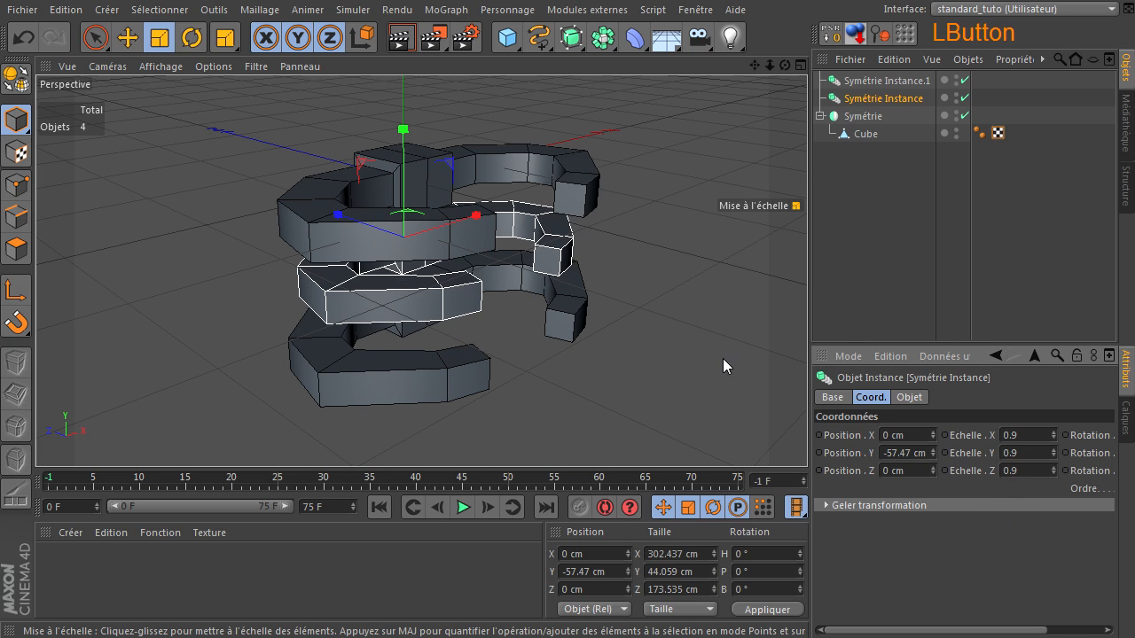
# Set the X, Y and Z scale of Symétrie Instance.1 to 0.8 and deselect it.
pyautogui.click(881, 81)
pyautogui.doubleClick(1038, 439)
pyautogui.write('0.8')
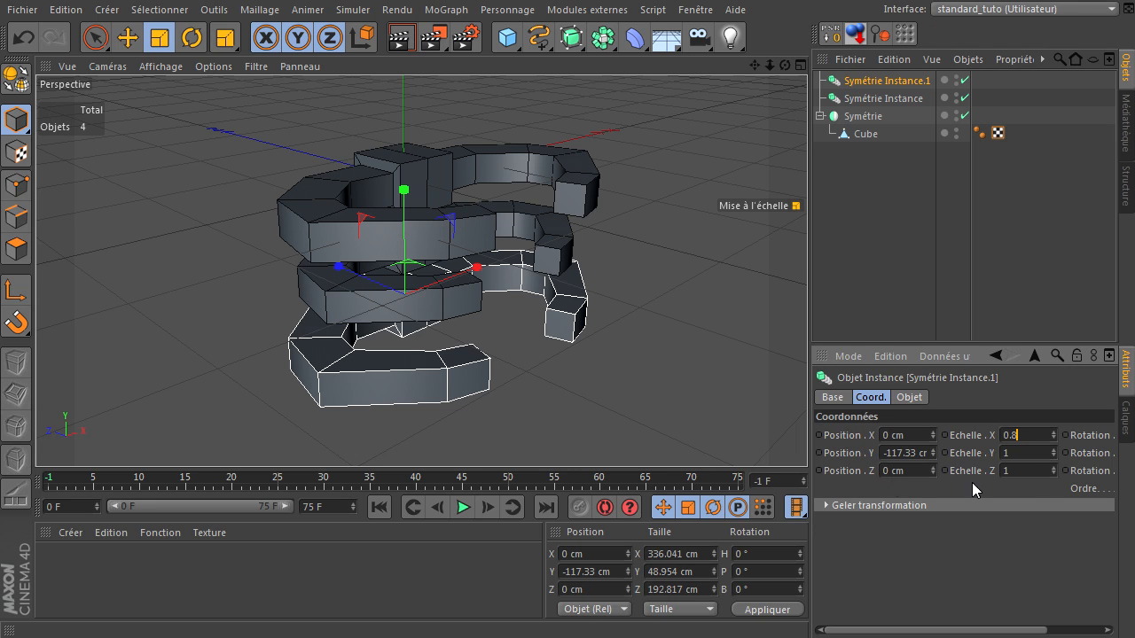
pyautogui.doubleClick(1039, 449)
pyautogui.write('.8')
pyautogui.doubleClick(1038, 472)
pyautogui.write('.8')
pyautogui.press('Return')
pyautogui.click(850, 304)
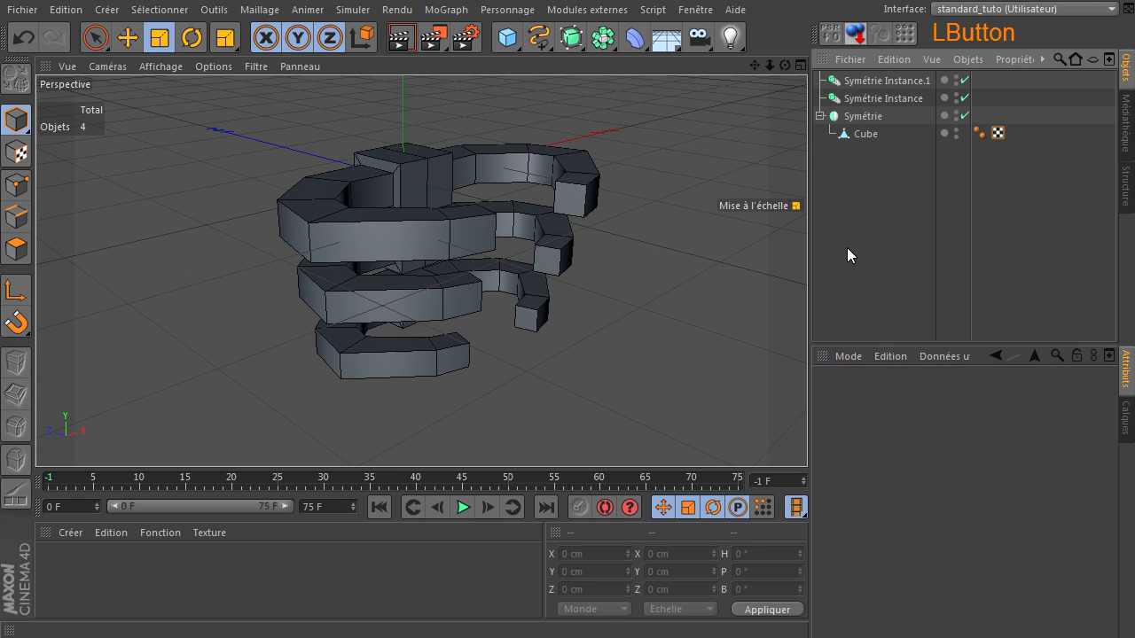
# Add a new Cube and move it above the claws to about Y 163 cm, Z -67 cm.
pyautogui.moveTo(784, 66); pyautogui.dragTo(807, 434)
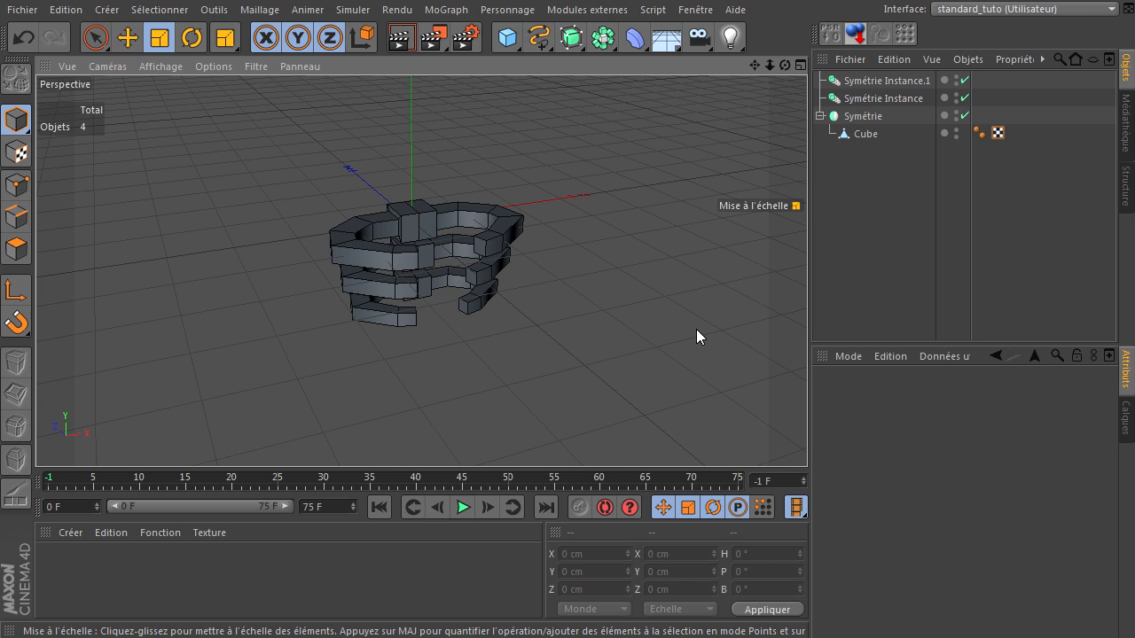
pyautogui.click(507, 37)
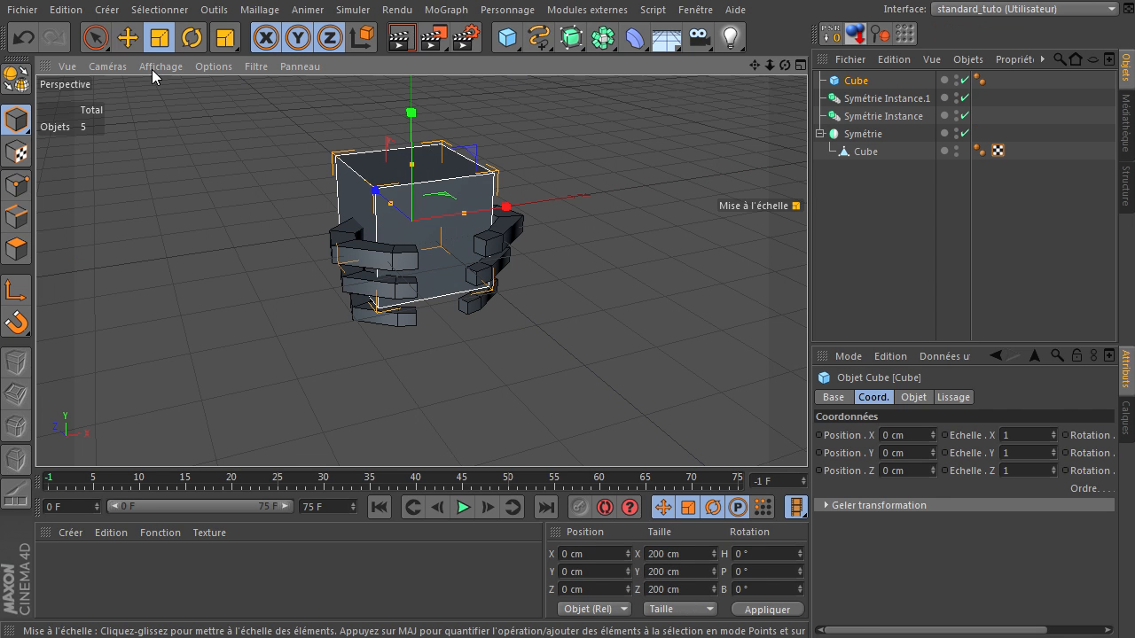
pyautogui.click(128, 37)
pyautogui.moveTo(410, 133); pyautogui.dragTo(417, 67)
pyautogui.moveTo(783, 65); pyautogui.dragTo(748, 79)
pyautogui.moveTo(297, 133); pyautogui.dragTo(337, 142)
pyautogui.moveTo(785, 64); pyautogui.dragTo(742, 84)
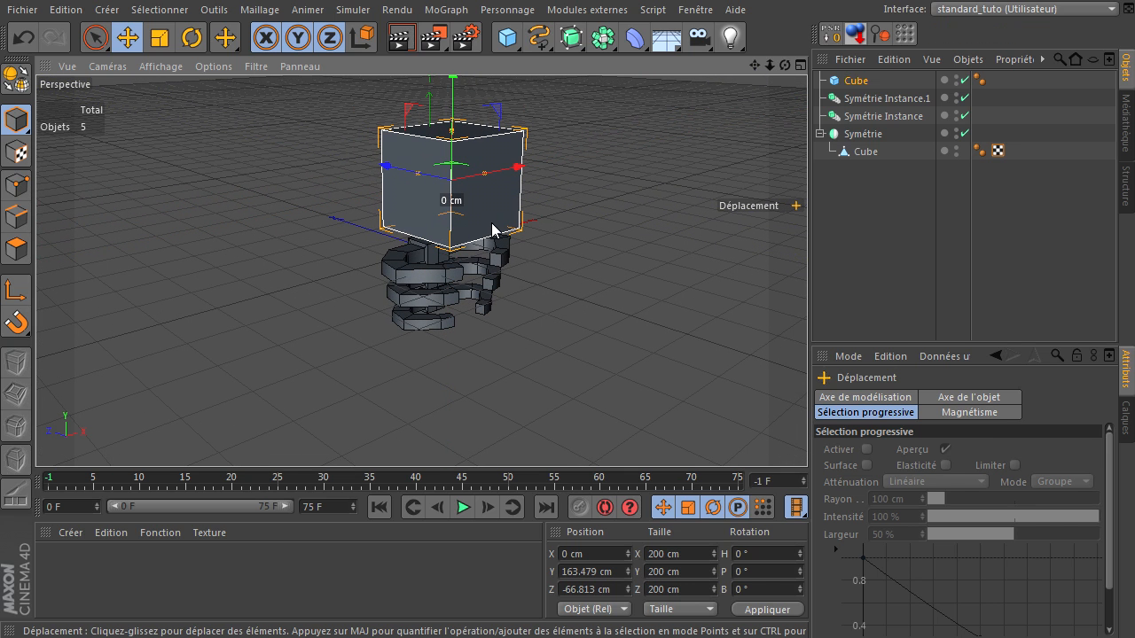
# Add a Dilatation/Contraction deformer as a child of the new Cube and reset its position to 0 on all axes.
pyautogui.moveTo(635, 37); pyautogui.dragTo(866, 97)
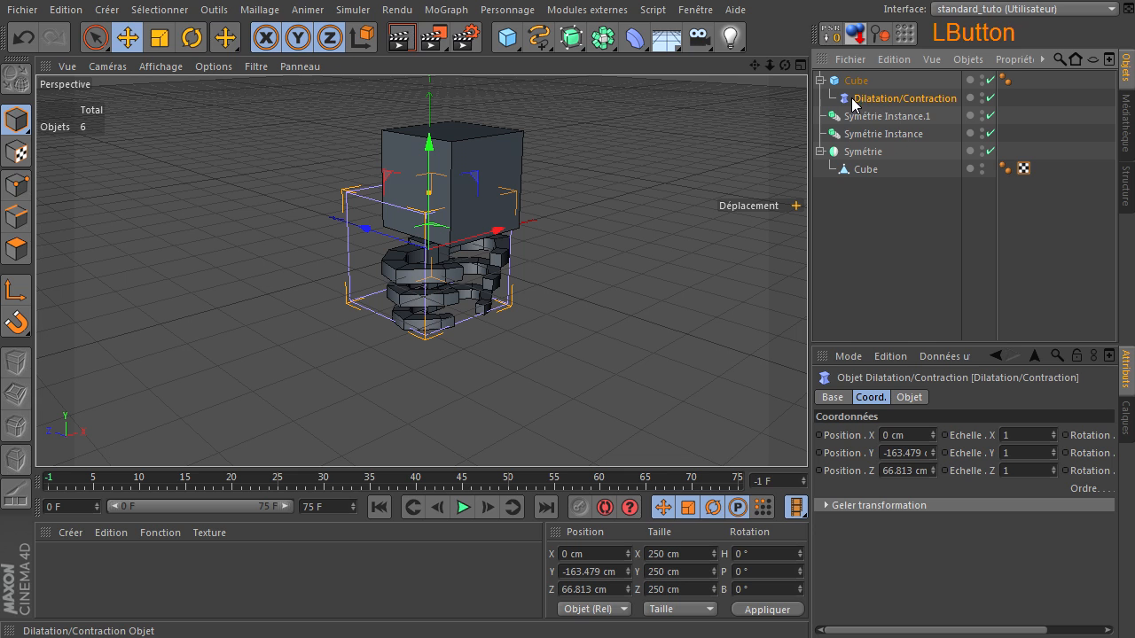
pyautogui.click(831, 37)
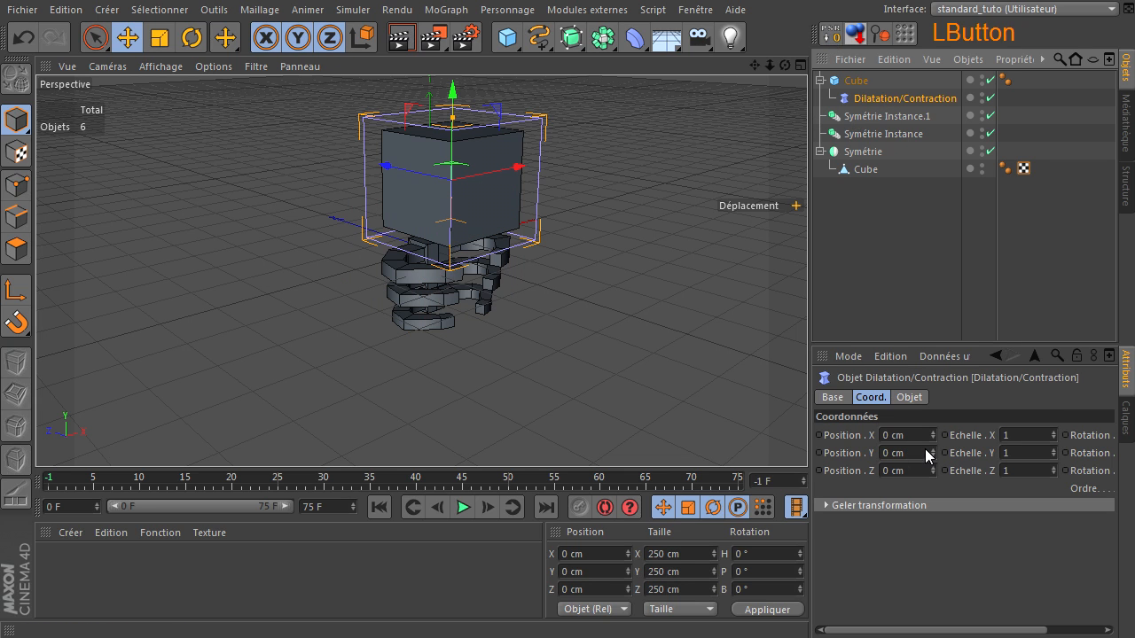
pyautogui.click(859, 82)
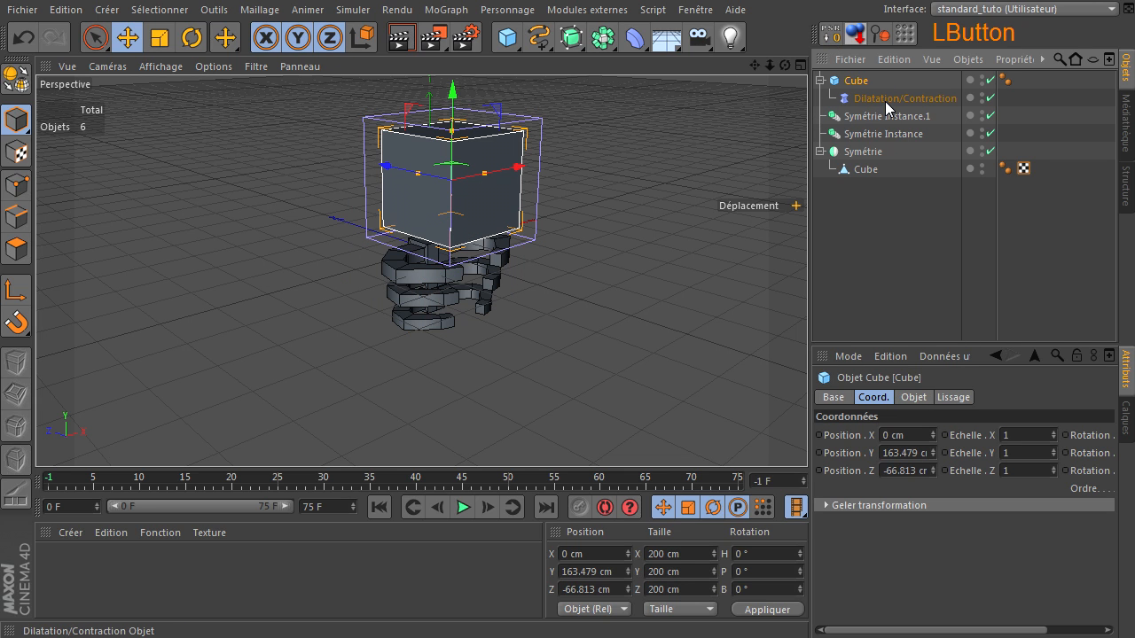
# Set the Dilatation/Contraction deformer's size to 200 × 200 × 200 cm to match the Cube.
pyautogui.click(884, 99)
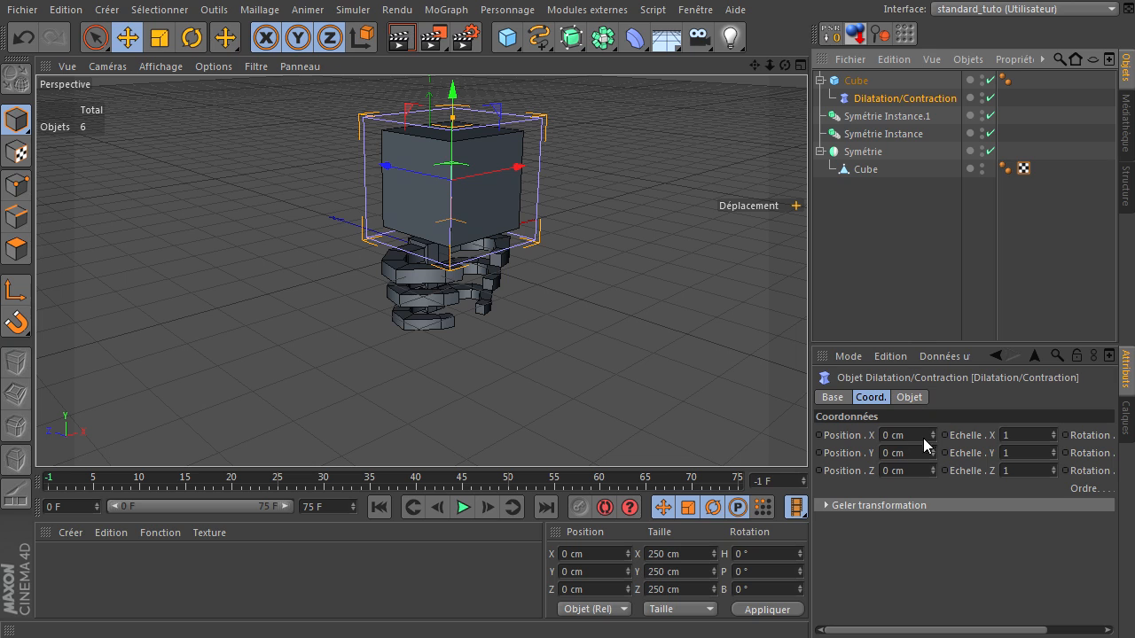
pyautogui.click(909, 396)
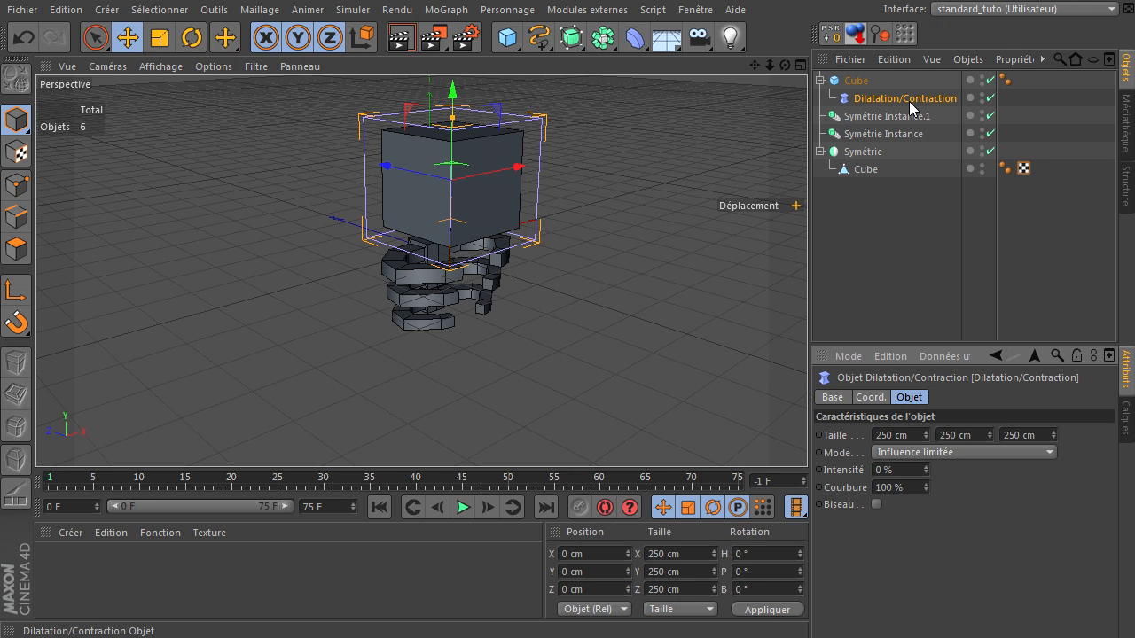
pyautogui.doubleClick(905, 434)
pyautogui.write('200')
pyautogui.doubleClick(975, 436)
pyautogui.write('200')
pyautogui.press('Return')
pyautogui.doubleClick(1018, 437)
pyautogui.write('200')
pyautogui.press('Return')
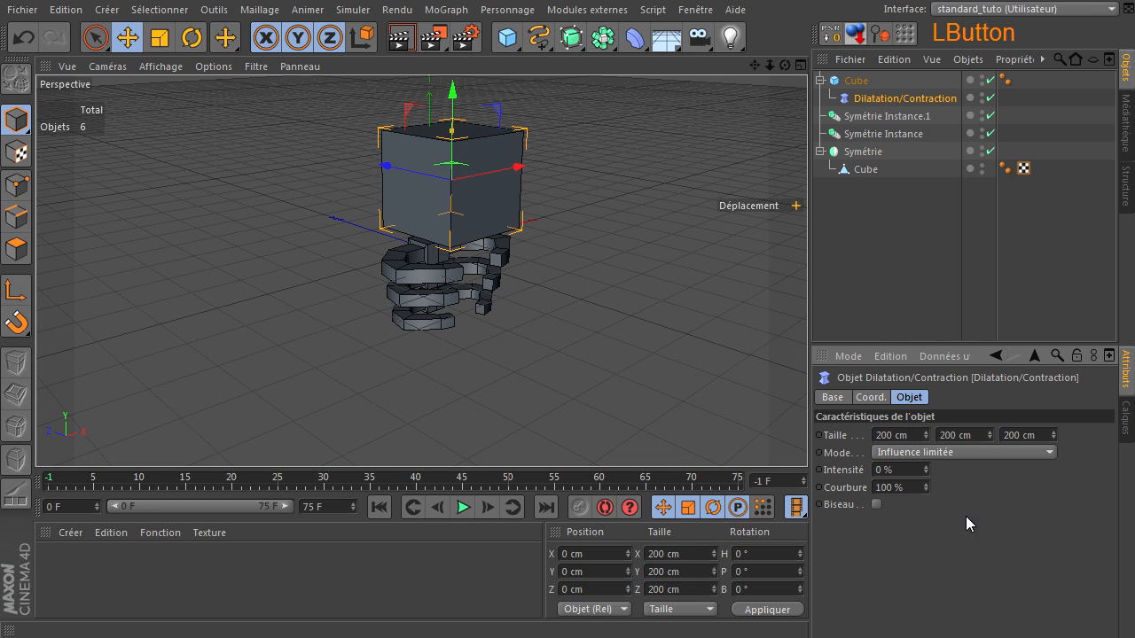
# Set the upper Cube's Y segments to 7 and its Dilatation/Contraction deformer's intensity to -4 %.
pyautogui.click(851, 81)
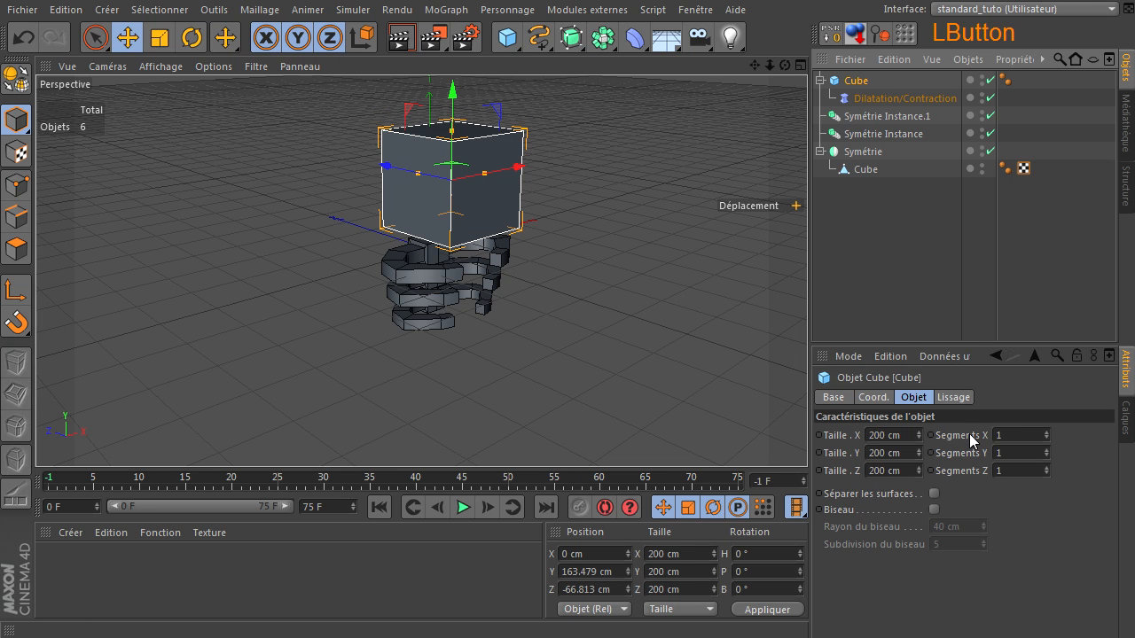
pyautogui.moveTo(1048, 450); pyautogui.dragTo(1048, 448)
pyautogui.click(900, 99)
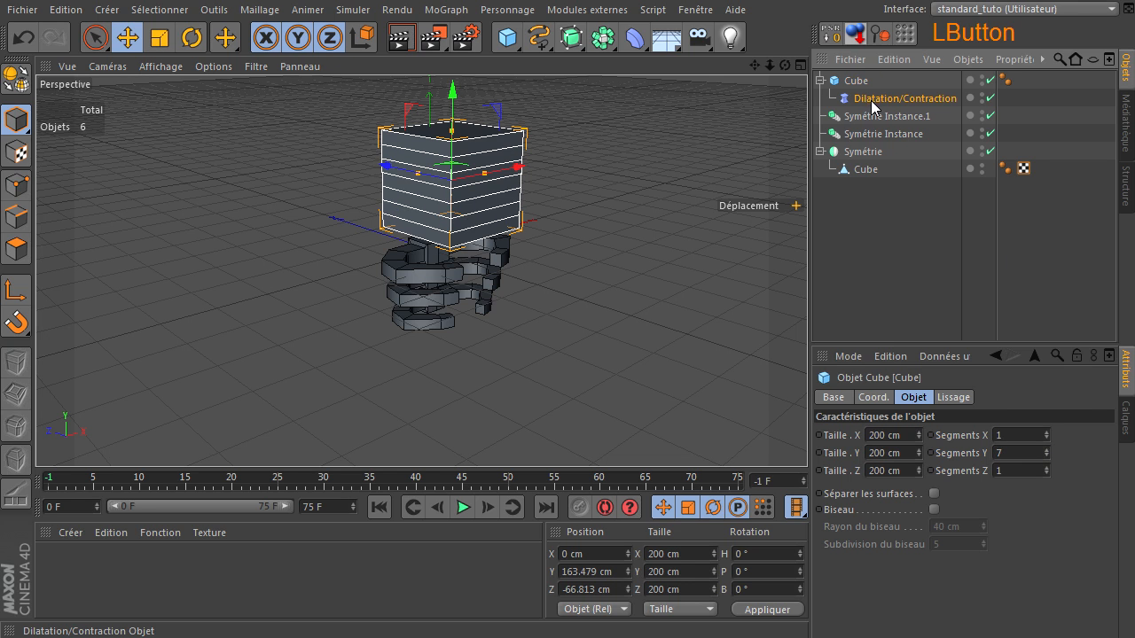
pyautogui.moveTo(924, 473); pyautogui.dragTo(925, 474)
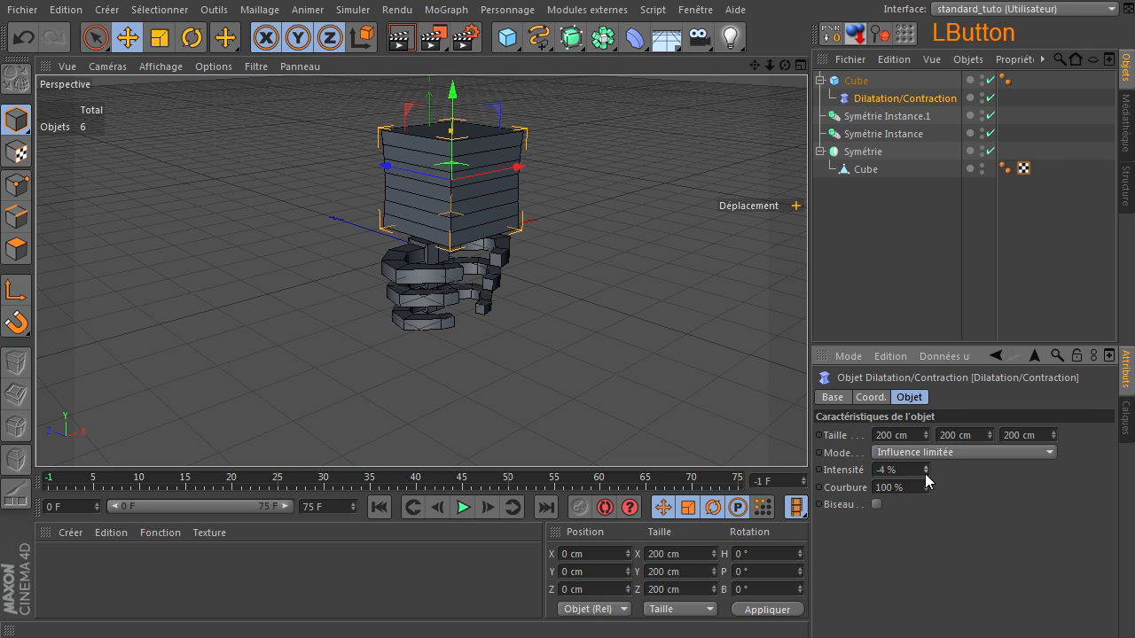
# Render the perspective view to check the deformed cube above the claw stack.
pyautogui.click(635, 273)
pyautogui.moveTo(785, 65); pyautogui.dragTo(807, 434)
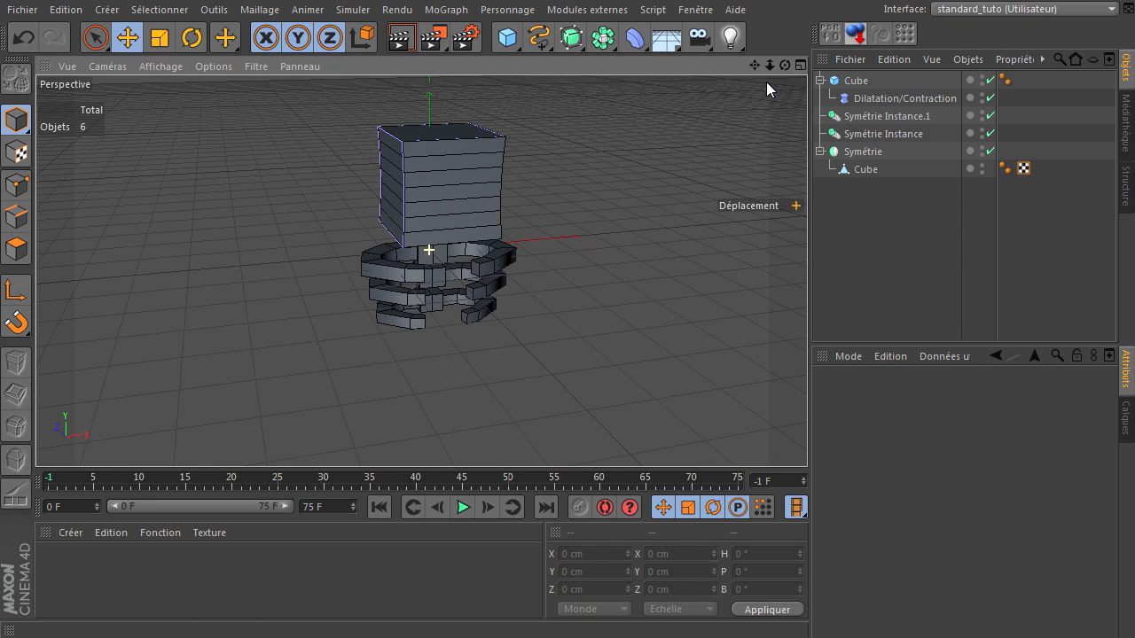
pyautogui.click(401, 37)
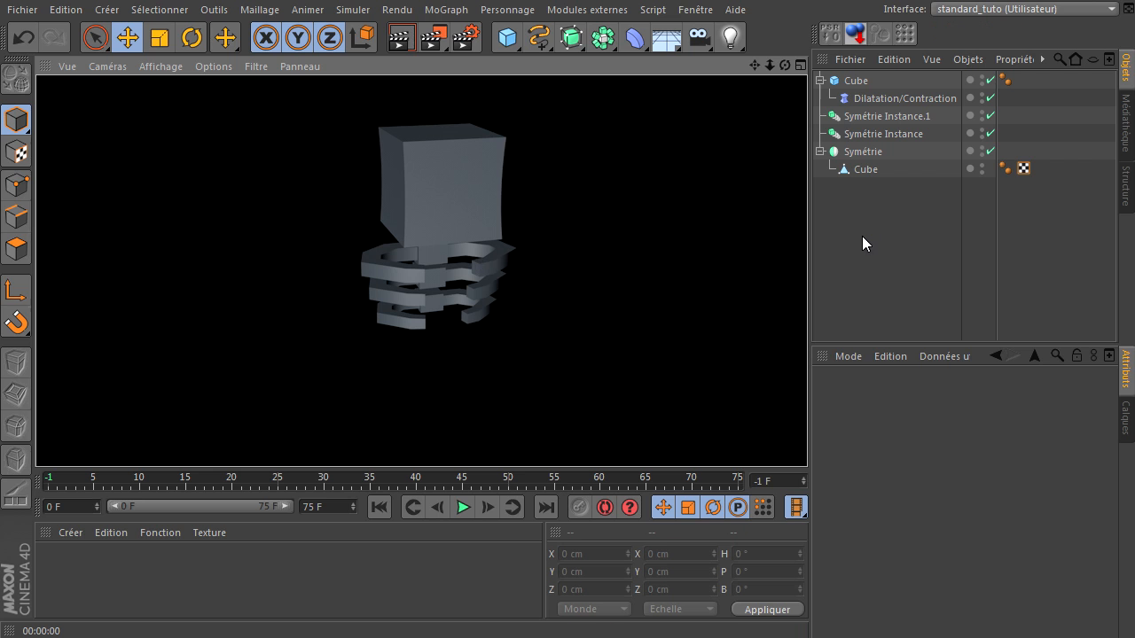
pyautogui.click(796, 251)
# Add a new Cube and move it beneath the claw stack to about Y -233 cm.
pyautogui.moveTo(772, 68); pyautogui.dragTo(806, 434)
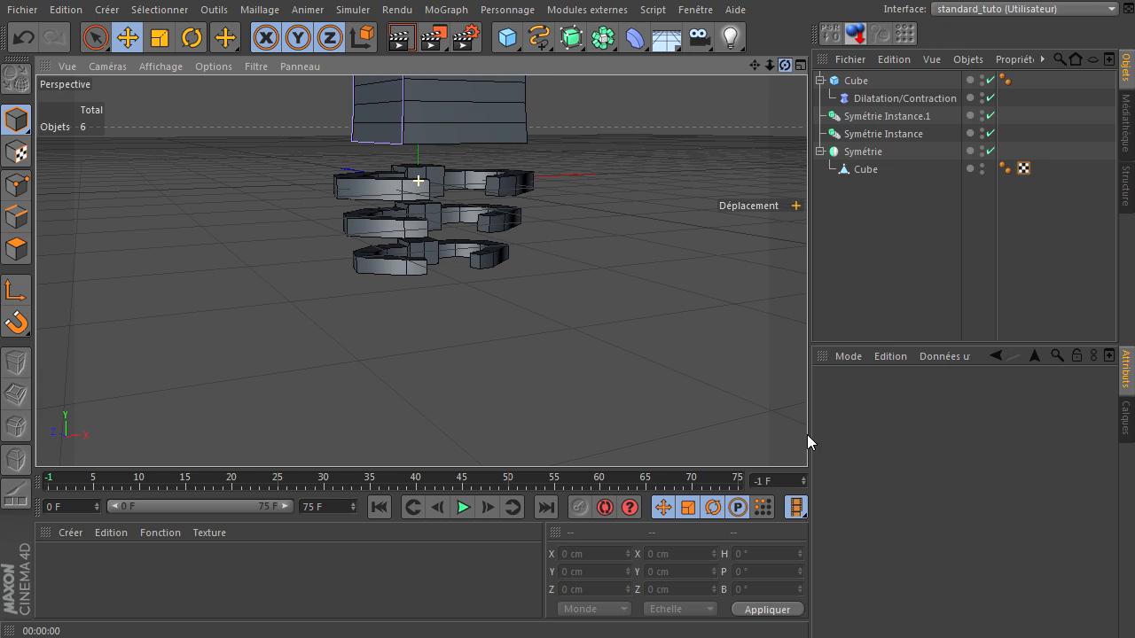
pyautogui.moveTo(511, 41); pyautogui.dragTo(687, 58)
pyautogui.moveTo(446, 129); pyautogui.dragTo(468, 270)
pyautogui.scroll(5, 412, 338)
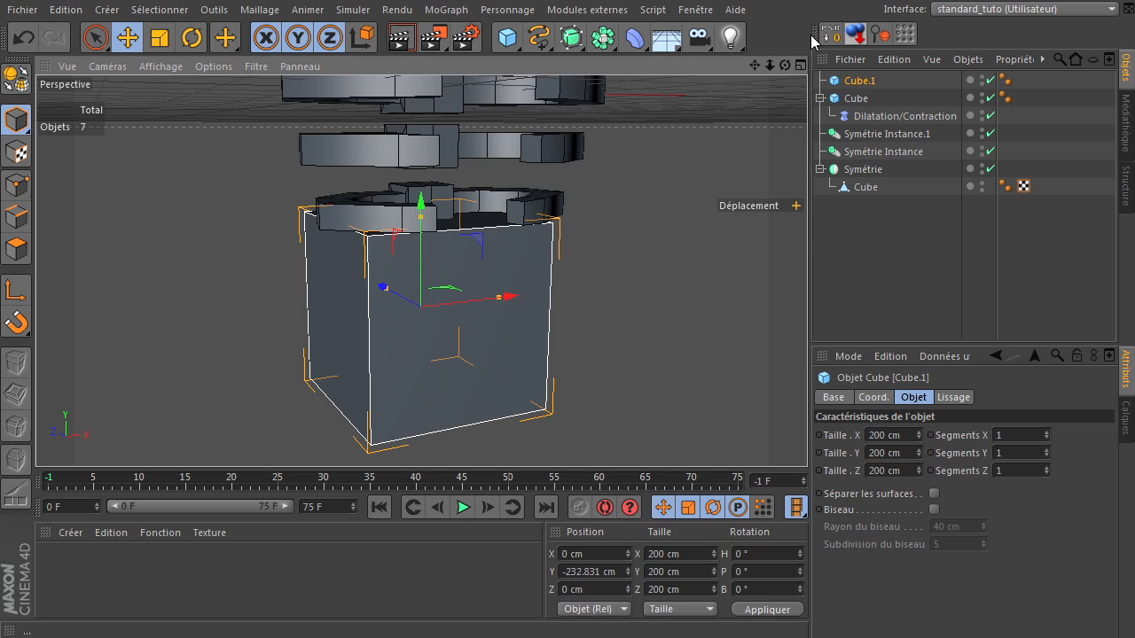
# Resize the new cube to about 49 × 47 × 47 cm and raise it to about Y -182 cm under the lowest claw.
pyautogui.moveTo(784, 65); pyautogui.dragTo(676, 171)
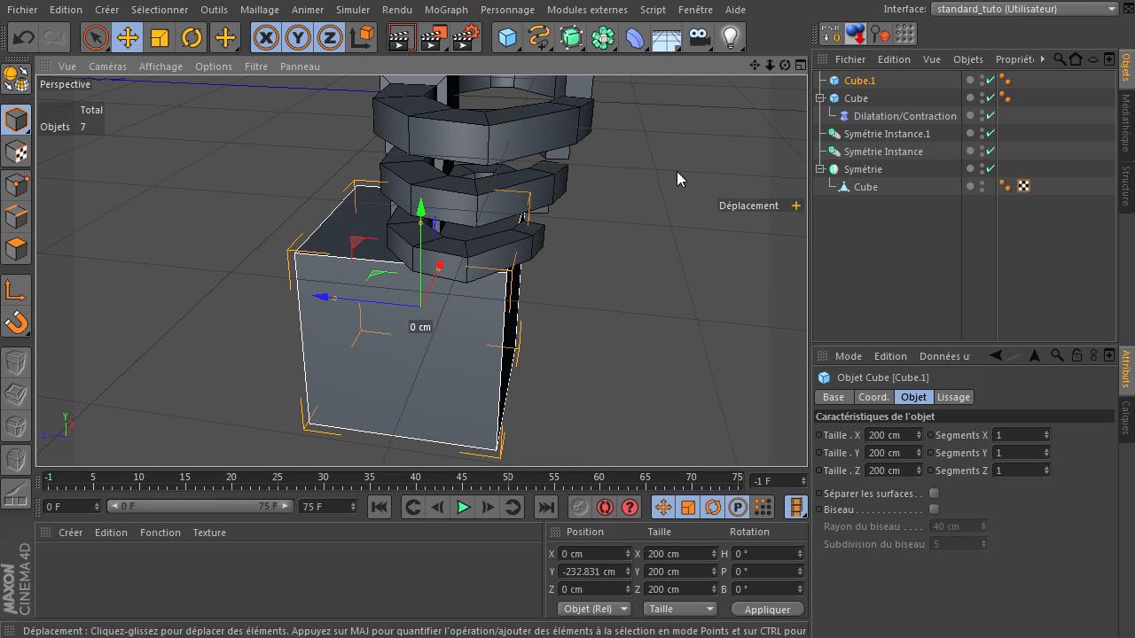
pyautogui.moveTo(335, 299); pyautogui.dragTo(395, 307)
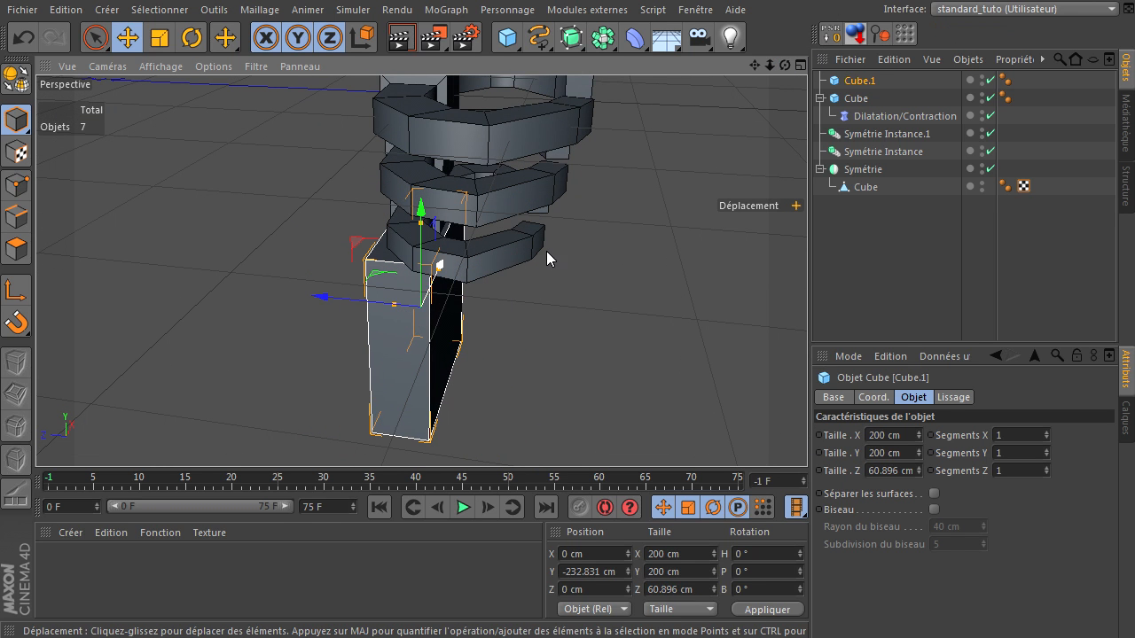
pyautogui.moveTo(785, 65); pyautogui.dragTo(414, 306)
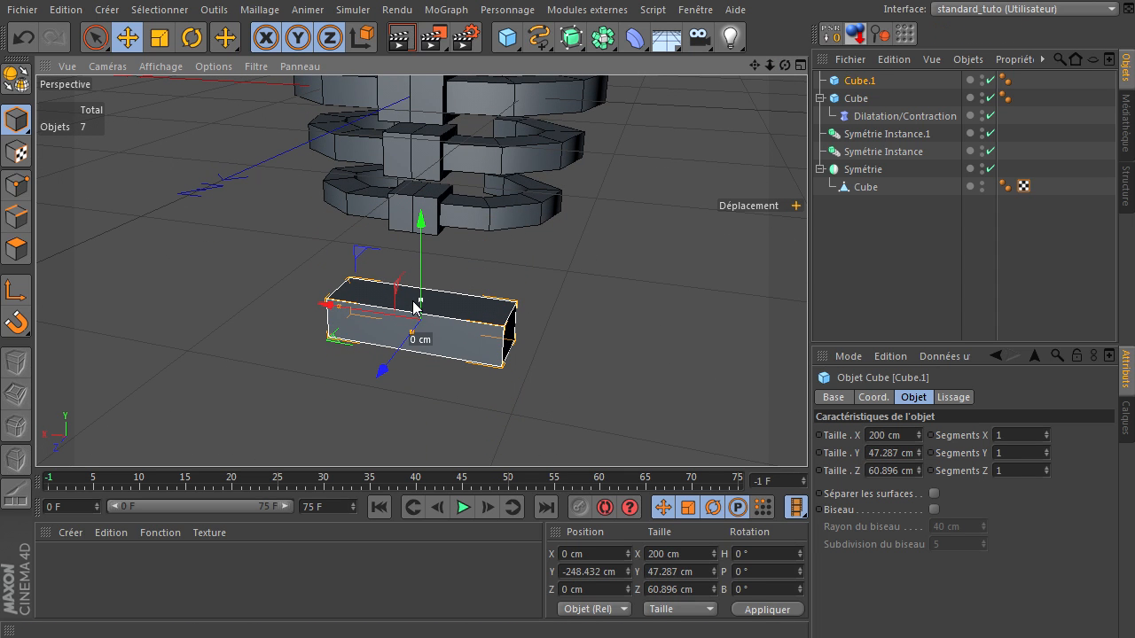
pyautogui.moveTo(338, 314); pyautogui.dragTo(417, 335)
pyautogui.moveTo(417, 220); pyautogui.dragTo(430, 180)
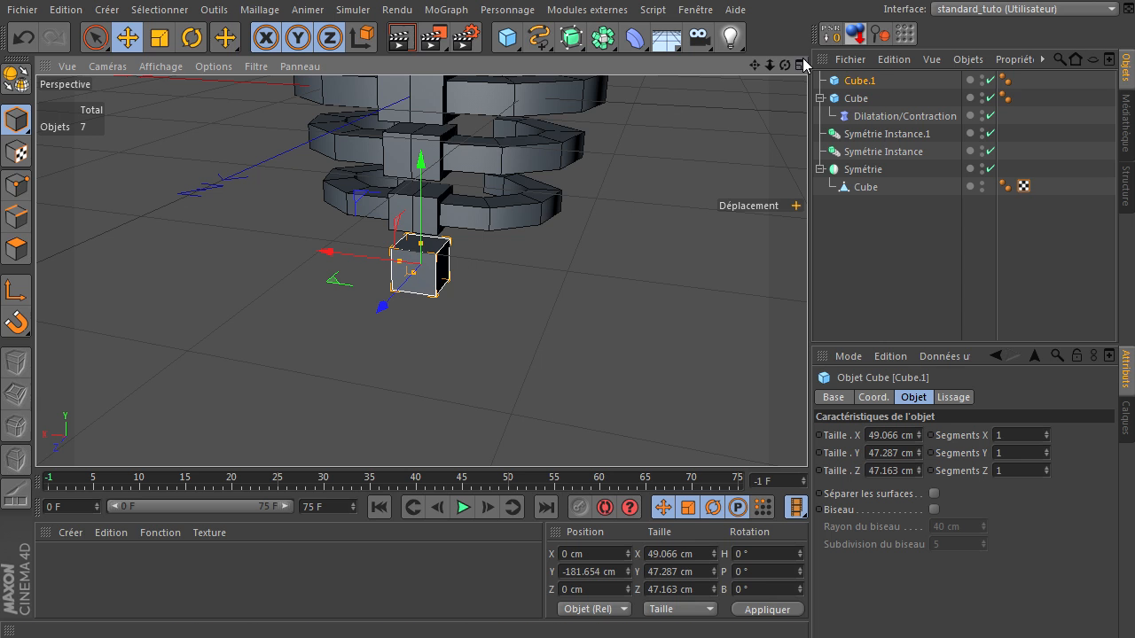
pyautogui.moveTo(784, 66); pyautogui.dragTo(806, 435)
pyautogui.moveTo(423, 183); pyautogui.dragTo(448, 146)
pyautogui.click(555, 405)
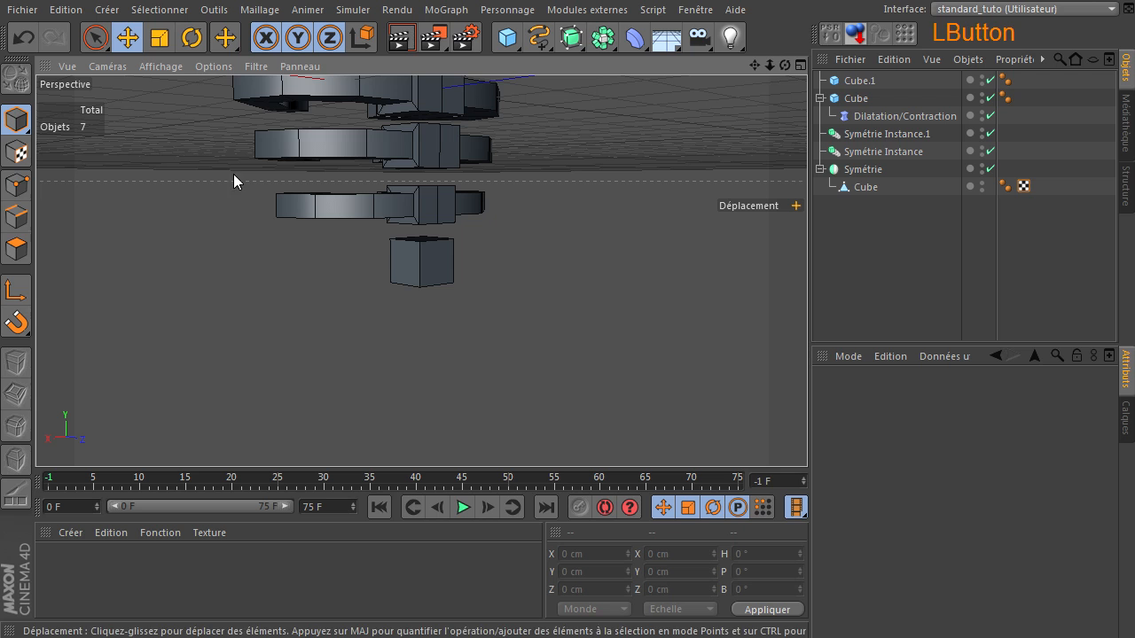
pyautogui.click(19, 39)
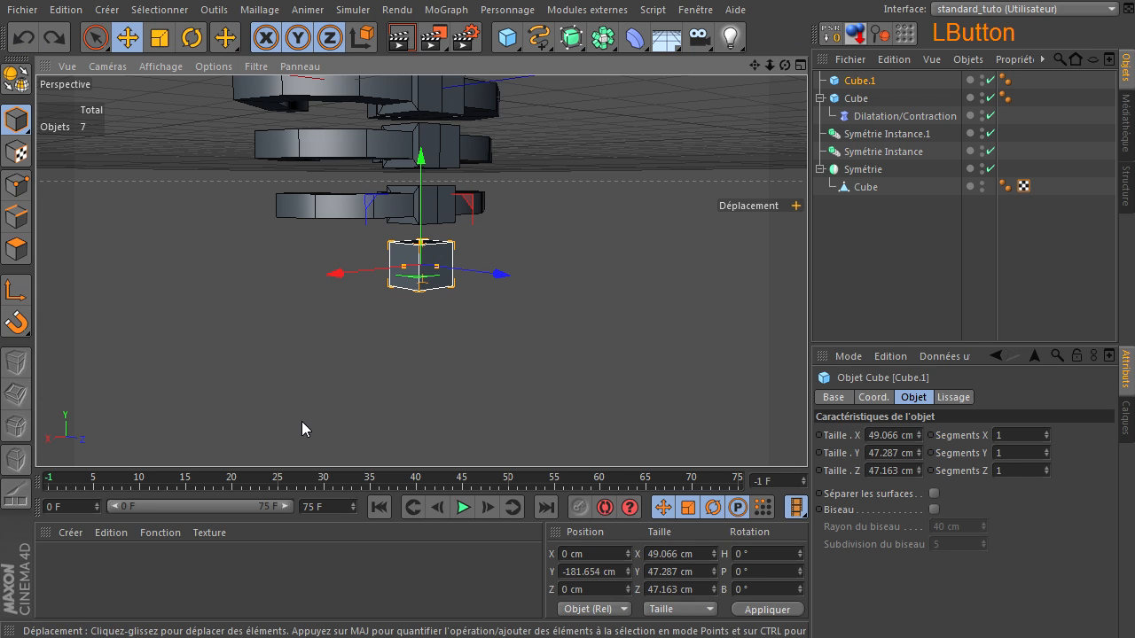
pyautogui.click(302, 420)
pyautogui.click(19, 39)
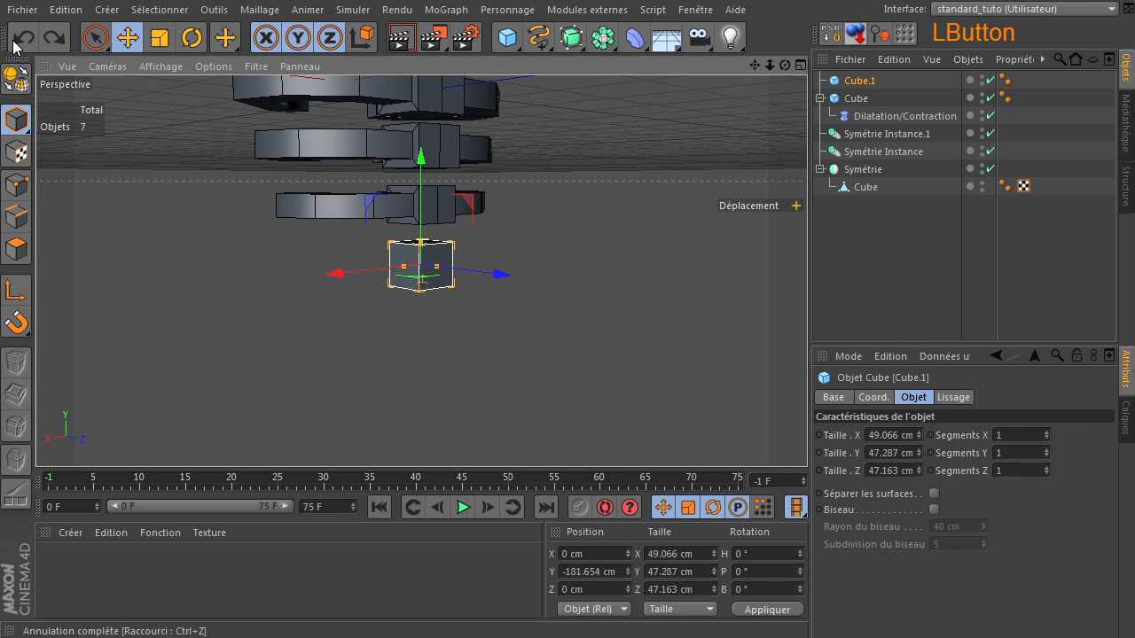
# Raise the small cube to about Y -177 cm, just below the lowest claw, and deselect it.
pyautogui.moveTo(414, 221); pyautogui.dragTo(435, 174)
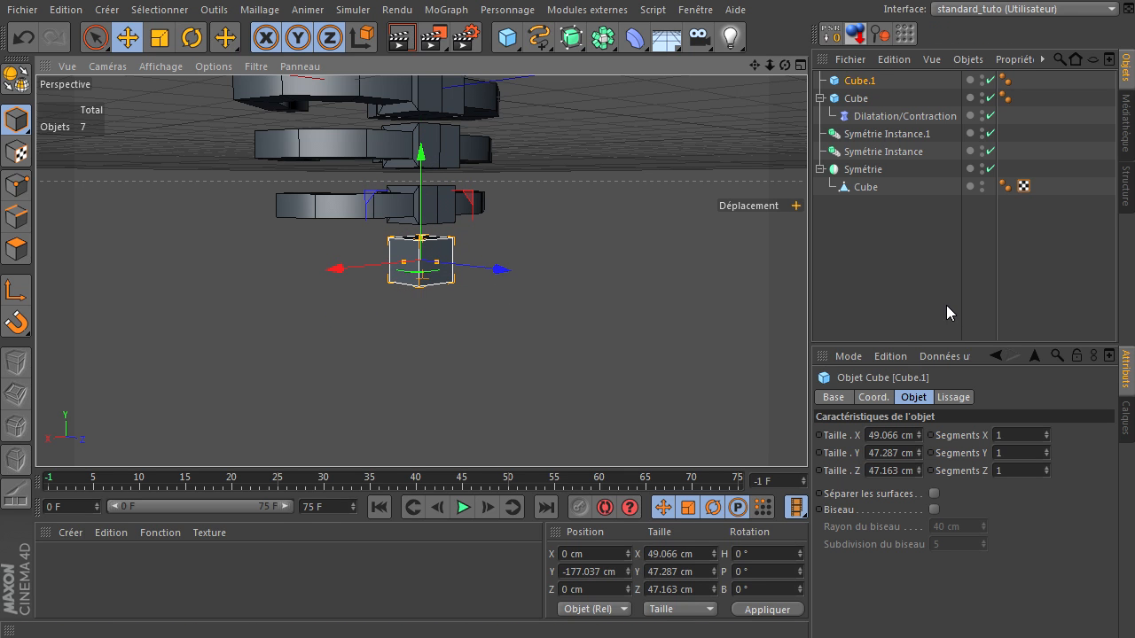
pyautogui.click(948, 307)
# Set the small lower cube's X segments to 2 and make it editable.
pyautogui.moveTo(784, 67); pyautogui.dragTo(807, 434)
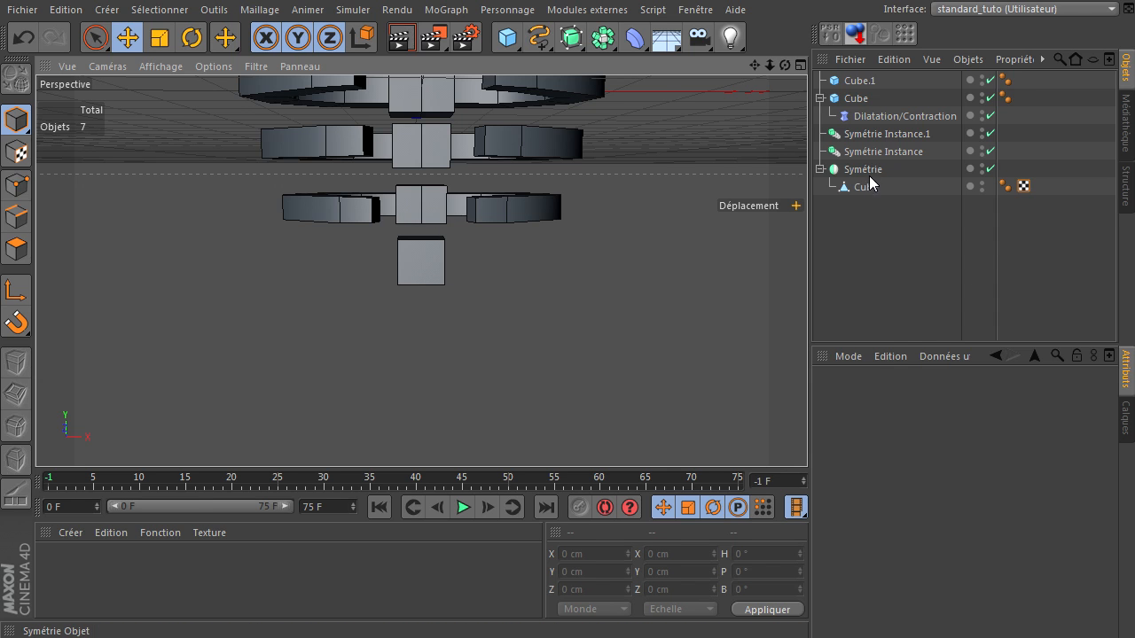
pyautogui.click(858, 82)
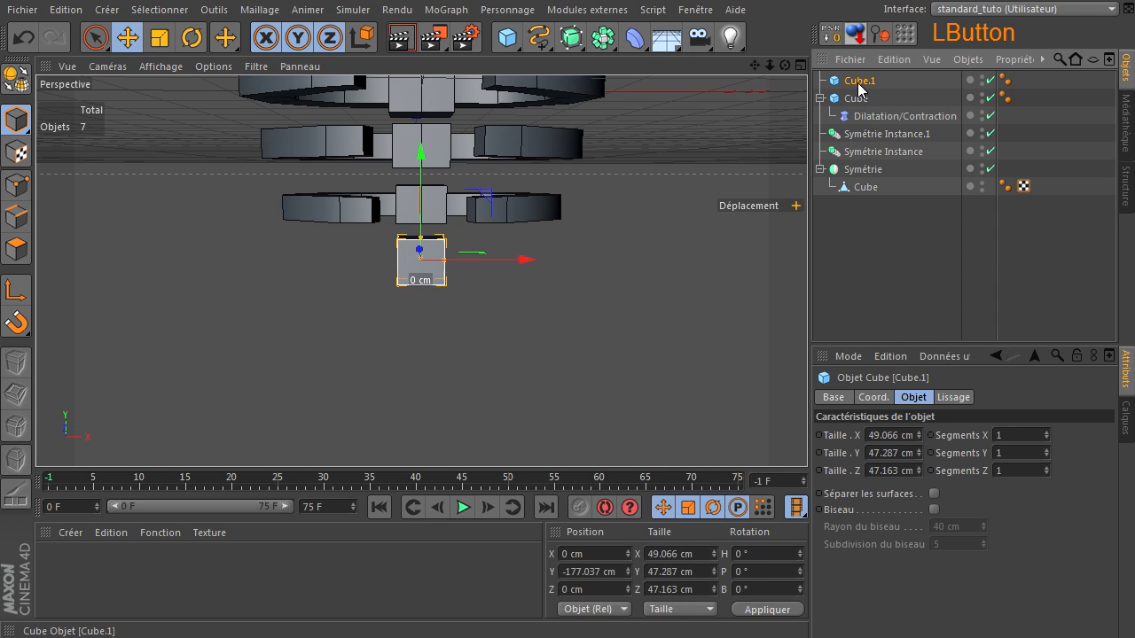
pyautogui.click(1046, 431)
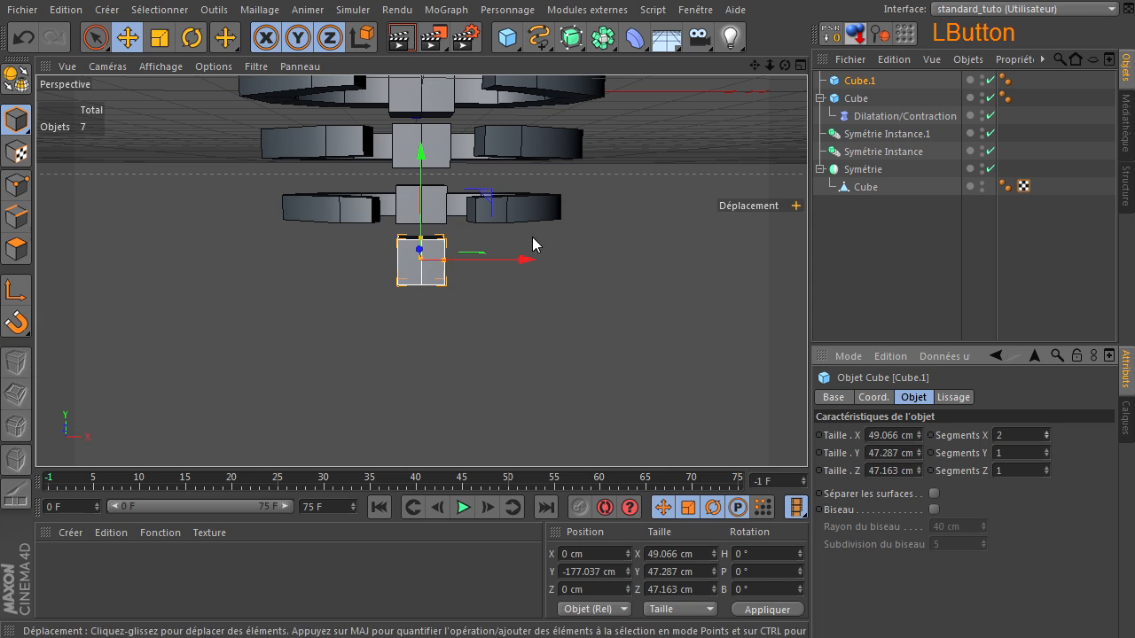
pyautogui.click(16, 81)
# Delete the polygons of Cube.1's negative-X half, using a loop selection for the ring and a separate selection for the end face.
pyautogui.click(16, 249)
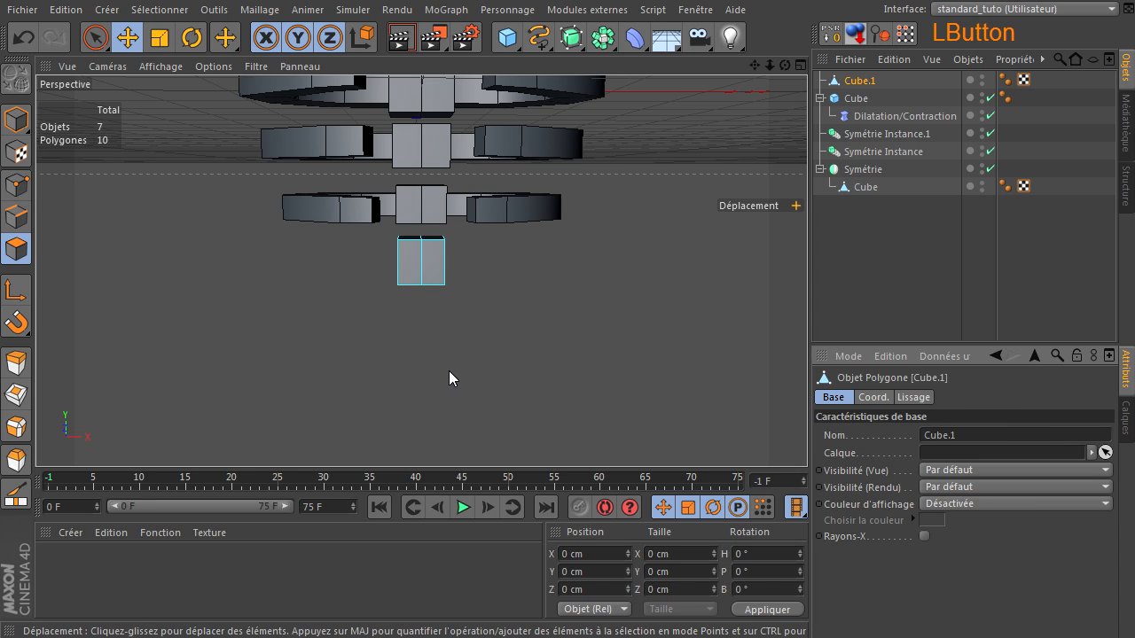
pyautogui.press('u')
pyautogui.press('l')
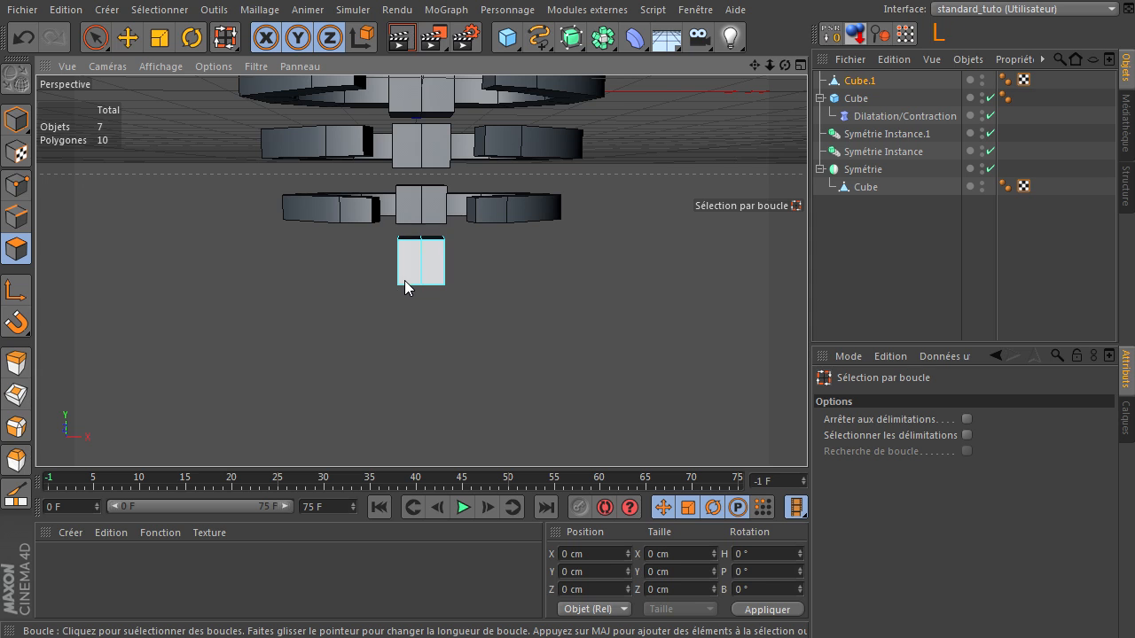
pyautogui.click(405, 280)
pyautogui.press('Delete')
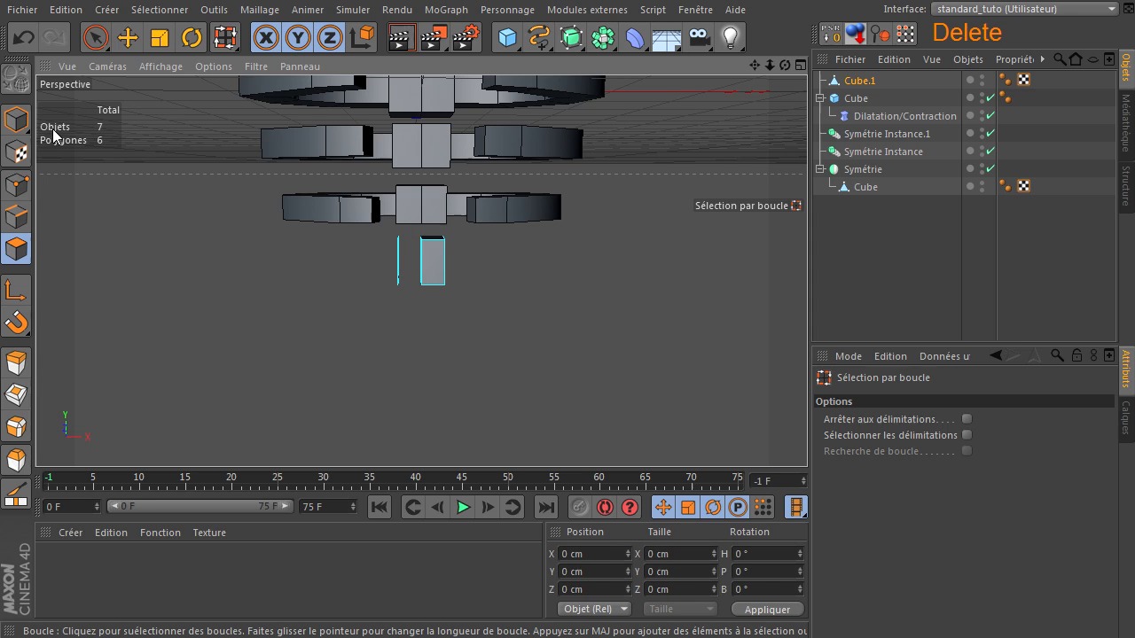
pyautogui.click(95, 37)
pyautogui.click(399, 265)
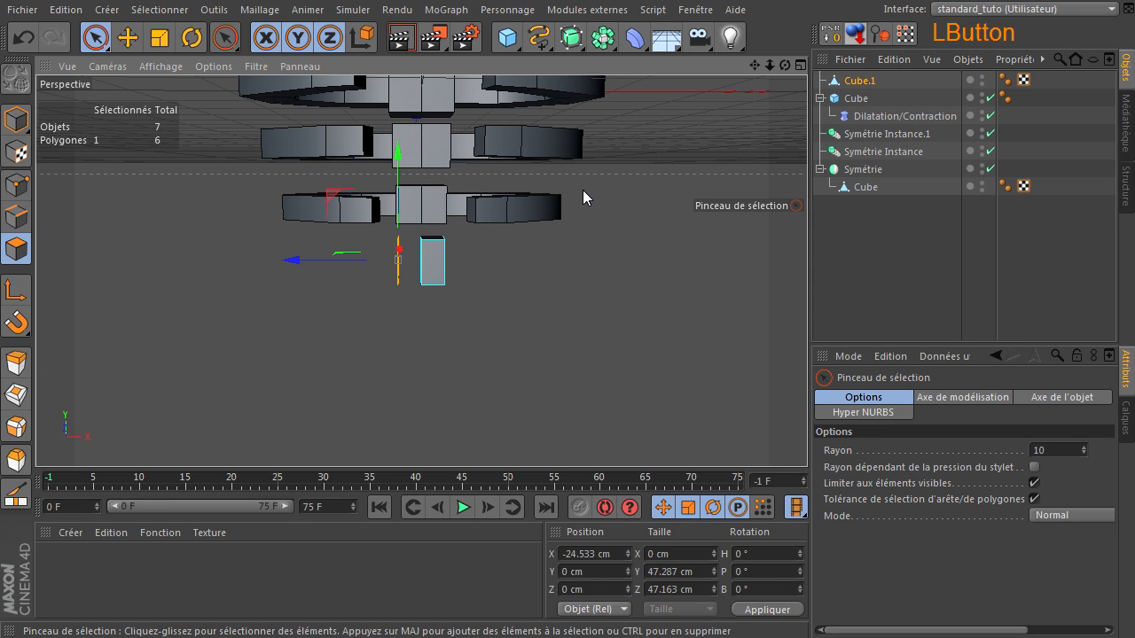
pyautogui.press('Delete')
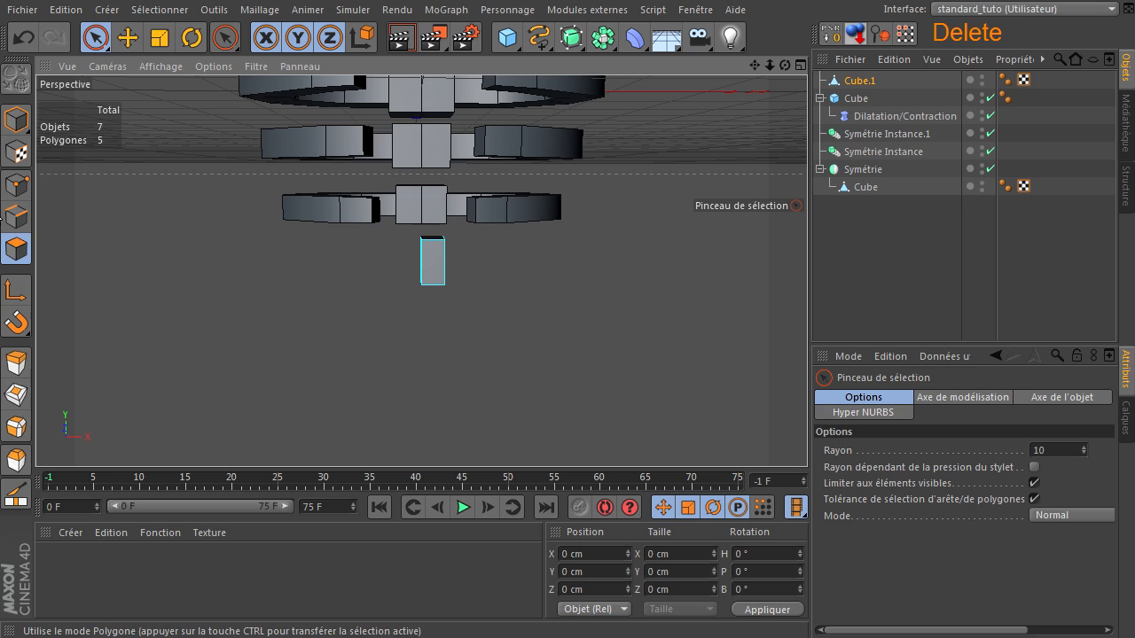
# Optimize Cube.1 in point mode to remove the stray points left by the deleted polygons.
pyautogui.click(15, 188)
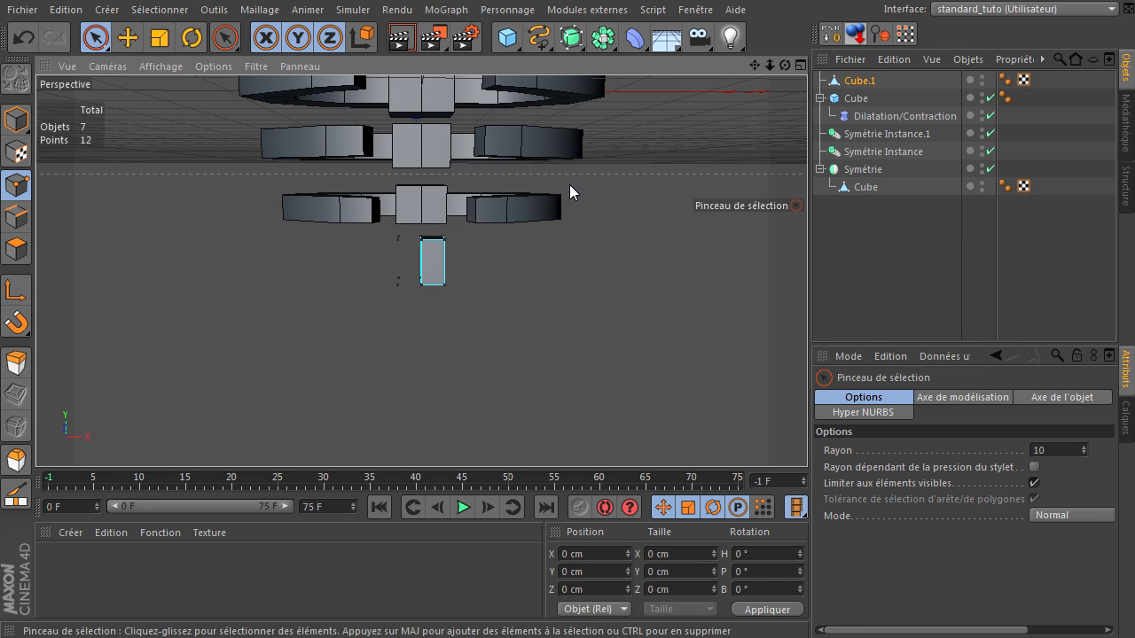
pyautogui.rightClick(646, 141)
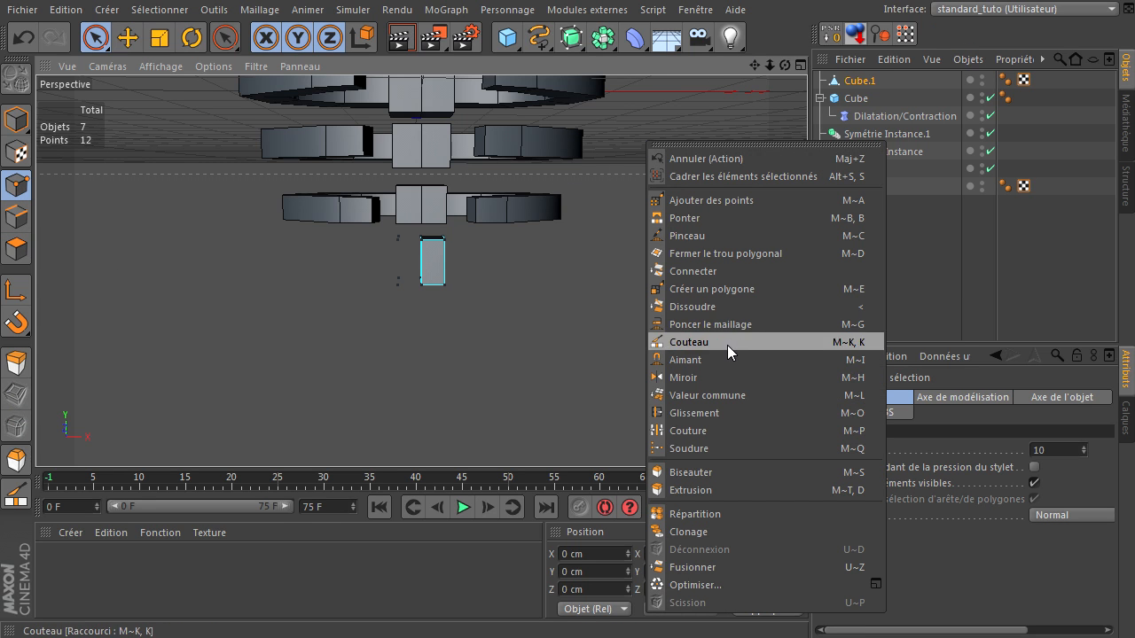
pyautogui.click(693, 584)
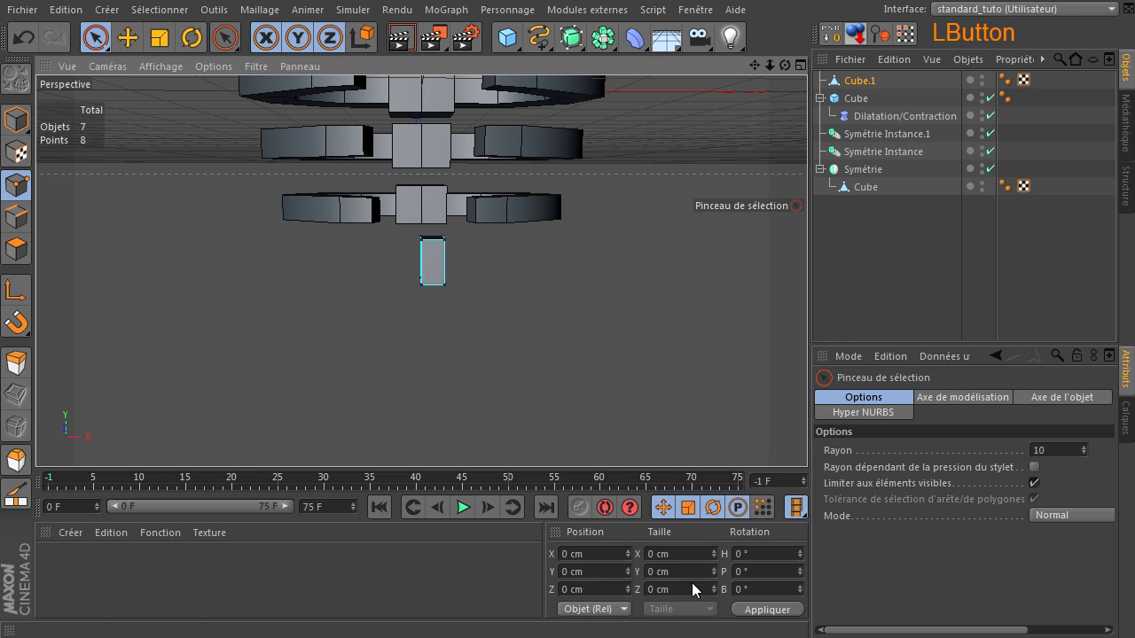
# Select all points of the Cube under Symétrie, optimize them, and clear the selection.
pyautogui.click(864, 187)
pyautogui.hotkey('ctrl', 'a')
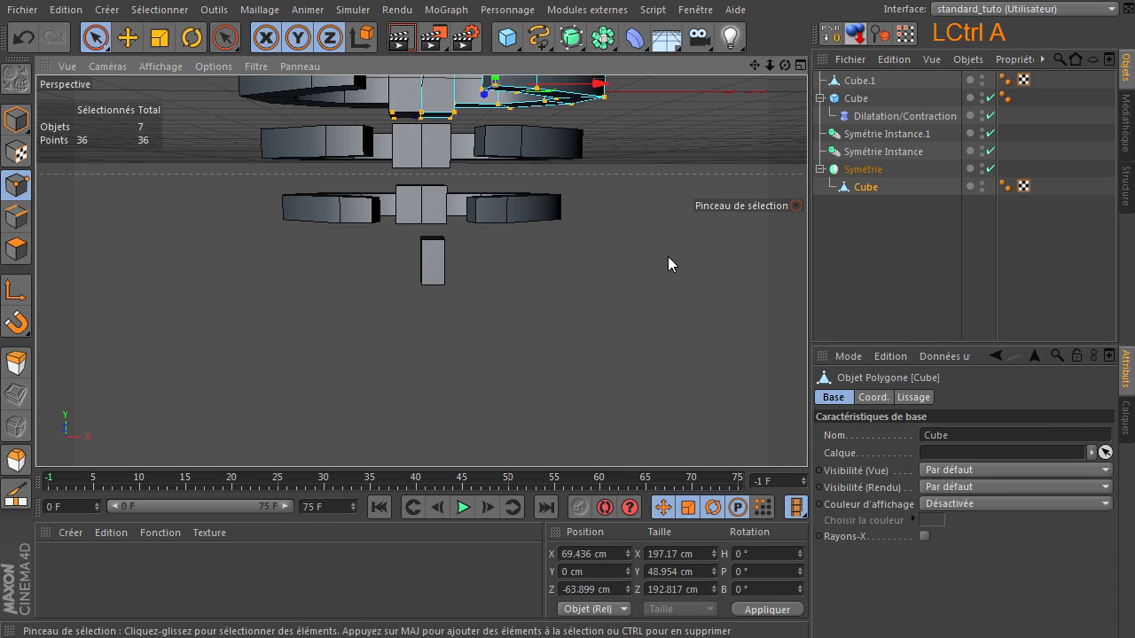
pyautogui.rightClick(668, 256)
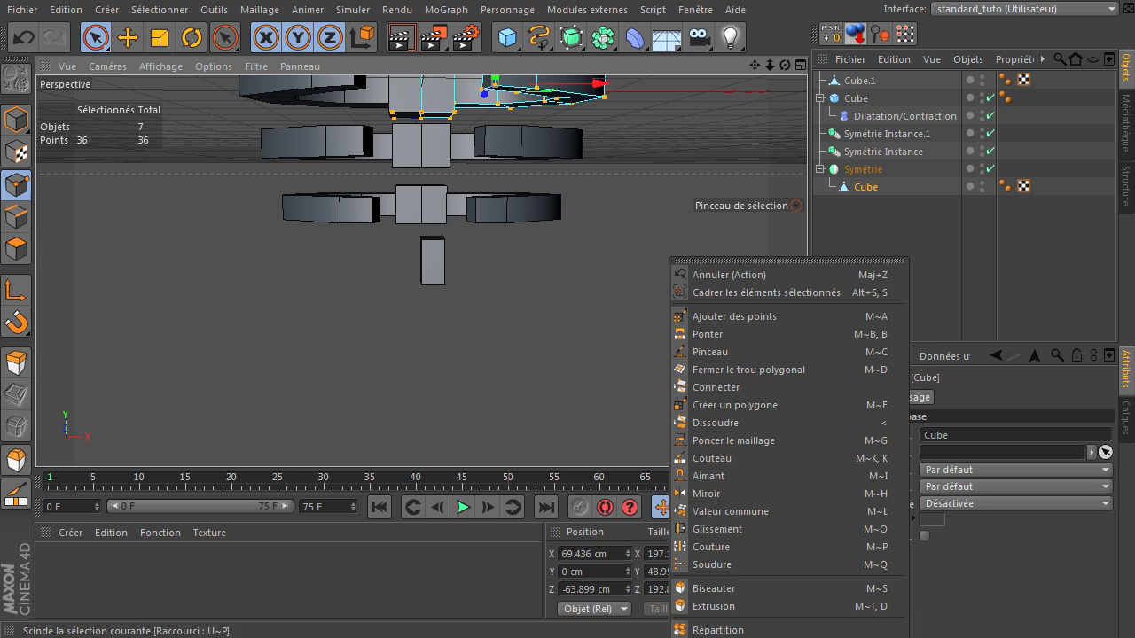
pyautogui.click(717, 637)
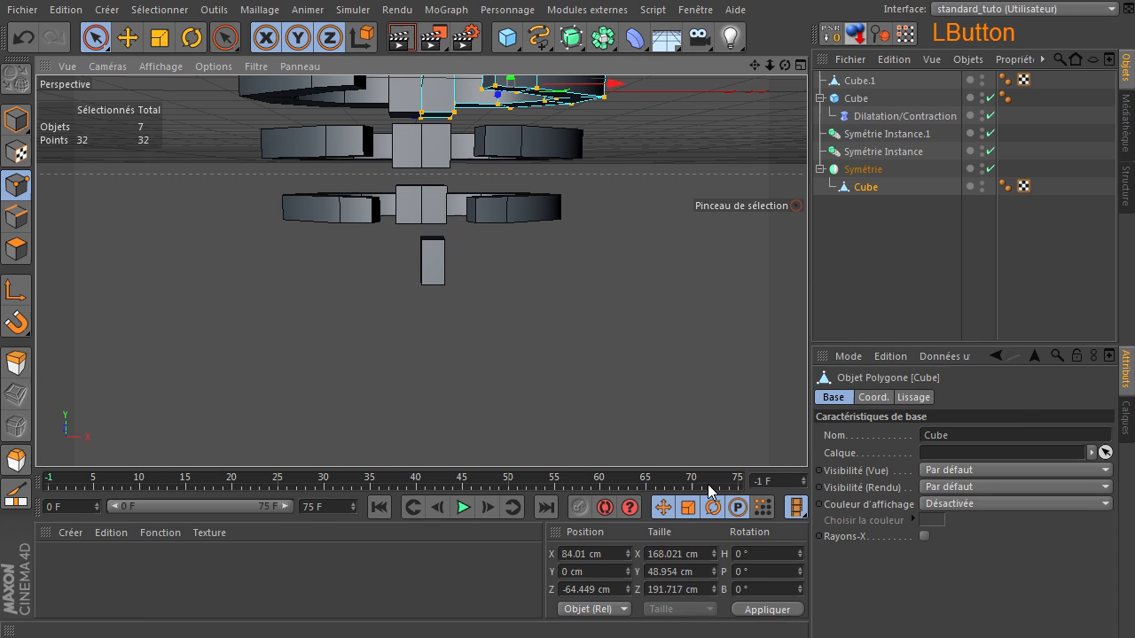
pyautogui.click(695, 409)
# Extrude the outer positive-X face of Cube.1 by about 28.4 cm.
pyautogui.click(859, 81)
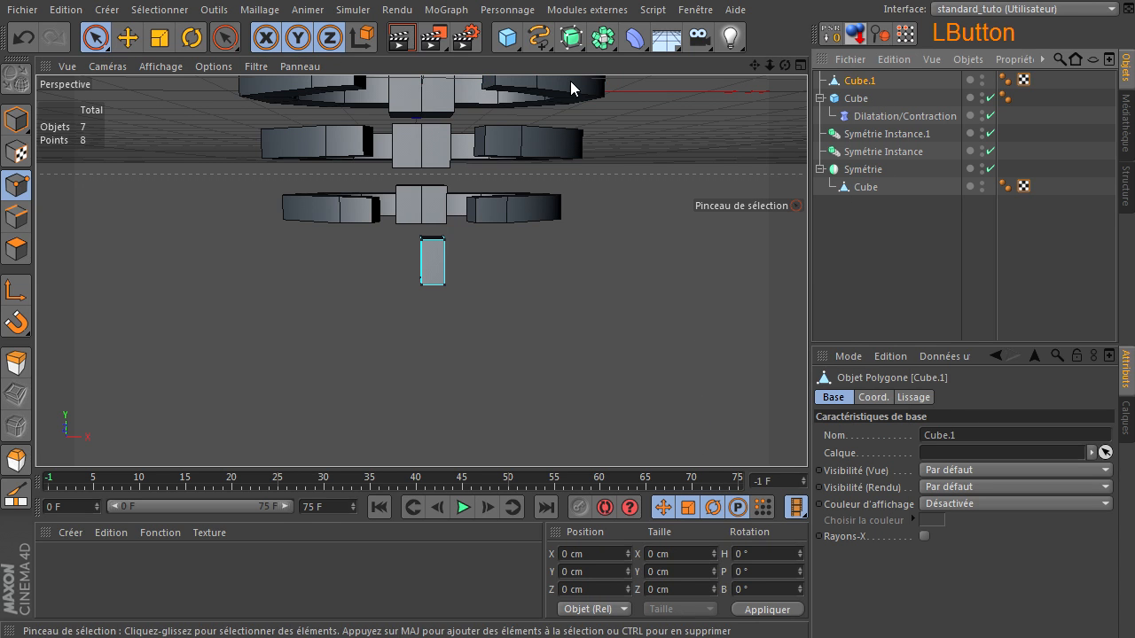
pyautogui.moveTo(833, 441); pyautogui.dragTo(798, 409)
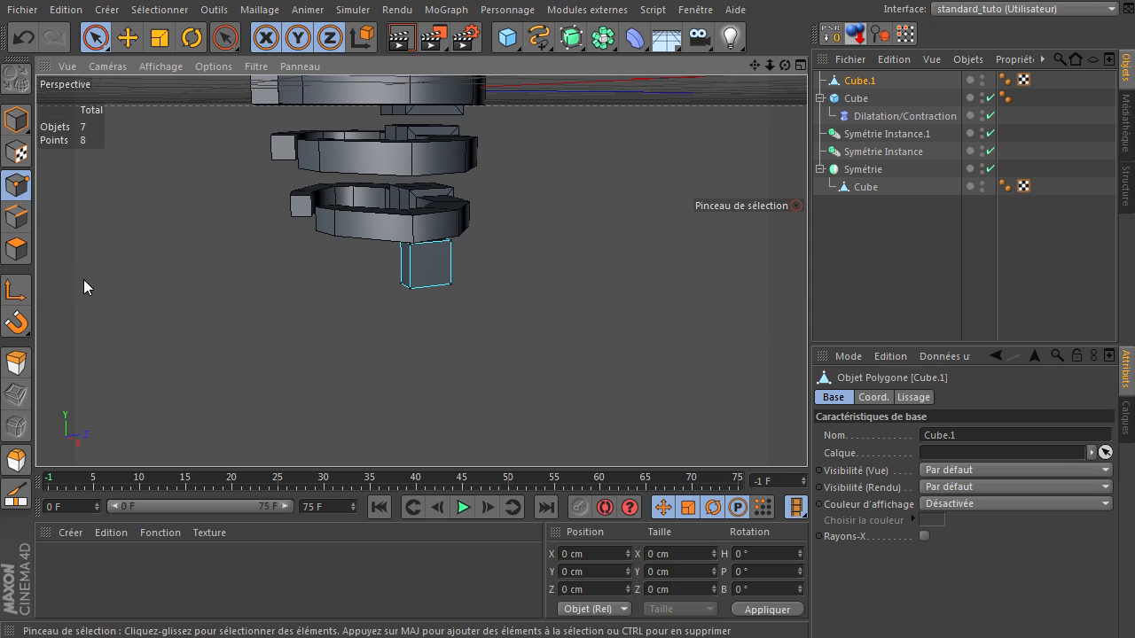
pyautogui.click(16, 250)
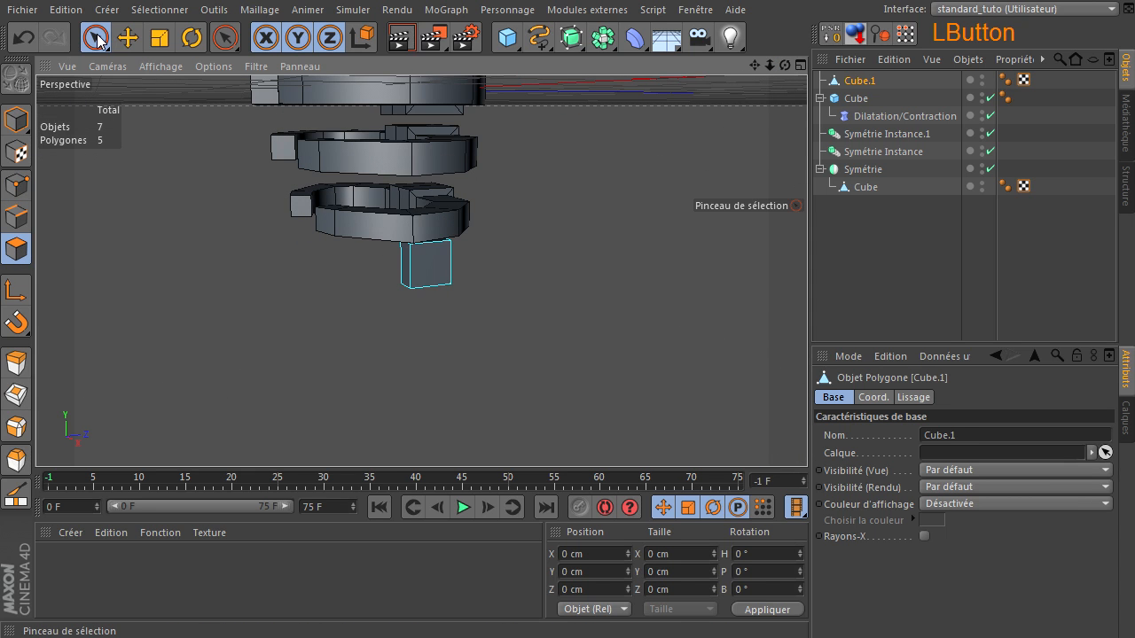
pyautogui.click(96, 37)
pyautogui.click(433, 275)
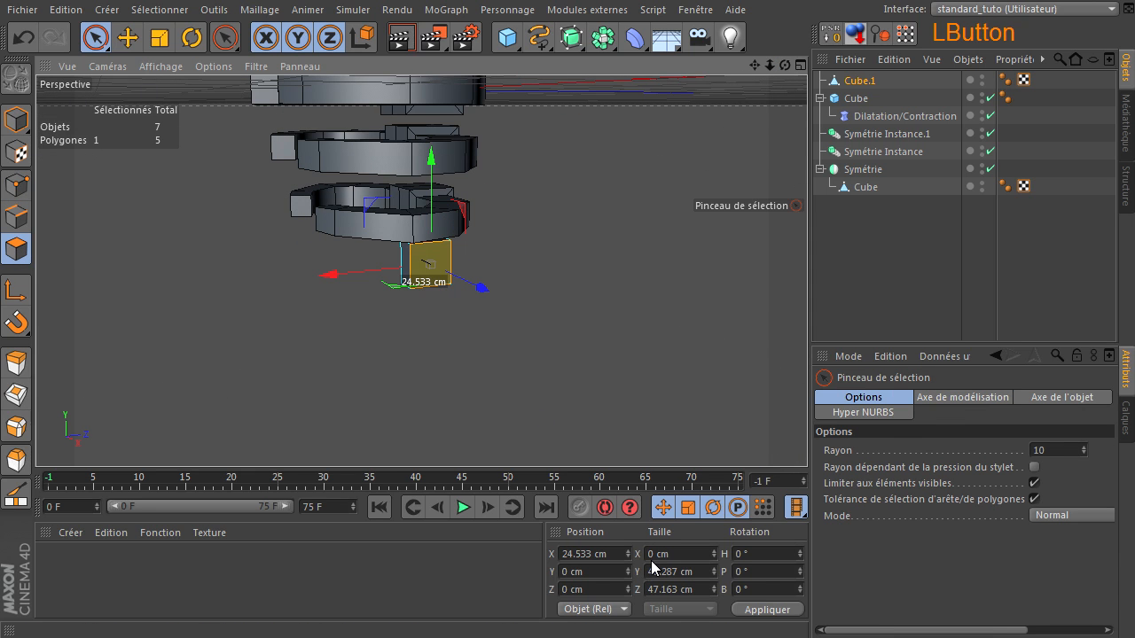
pyautogui.press('d')
pyautogui.moveTo(556, 393); pyautogui.dragTo(629, 239)
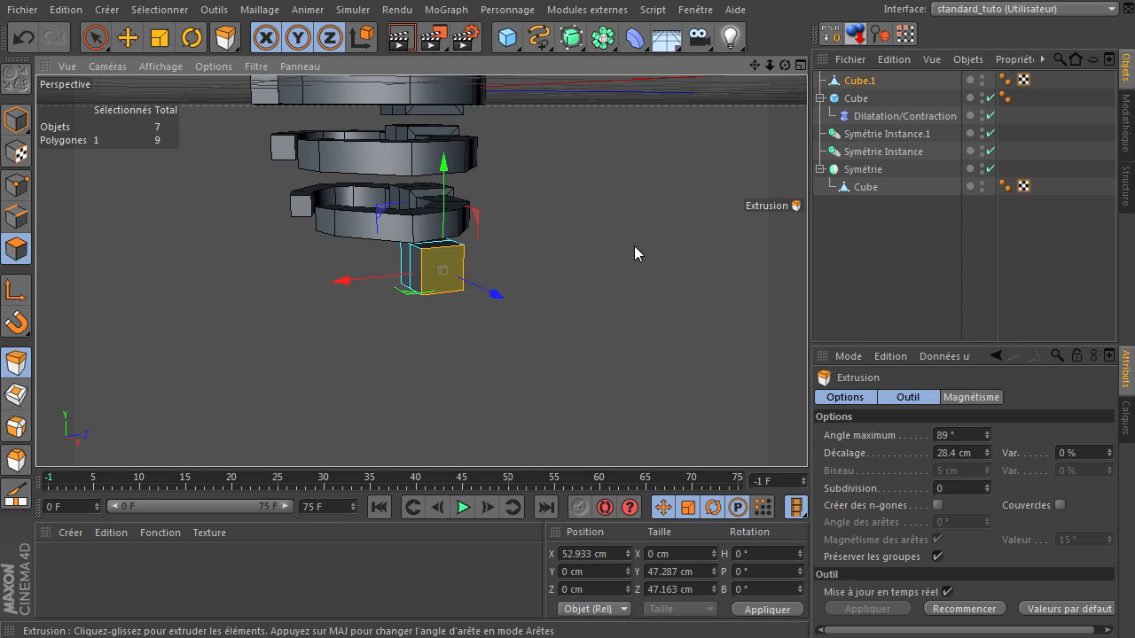
# Scale the extruded outer face of Cube.1 vertically to about 115 cm in height.
pyautogui.moveTo(784, 65); pyautogui.dragTo(546, 251)
pyautogui.press('t')
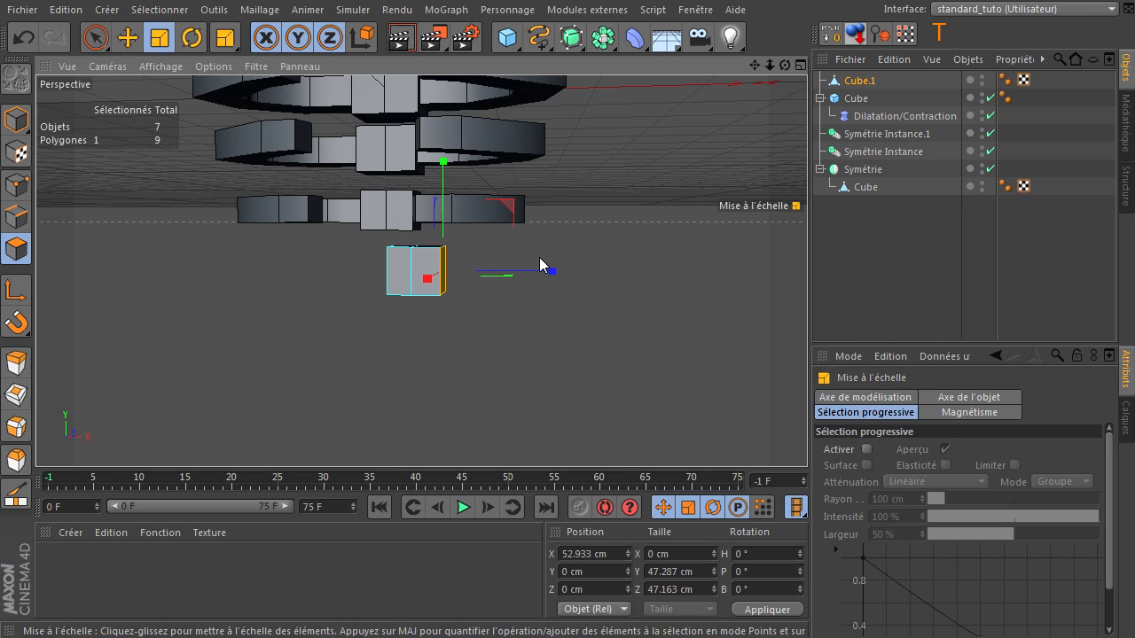
pyautogui.moveTo(446, 159); pyautogui.dragTo(847, 426)
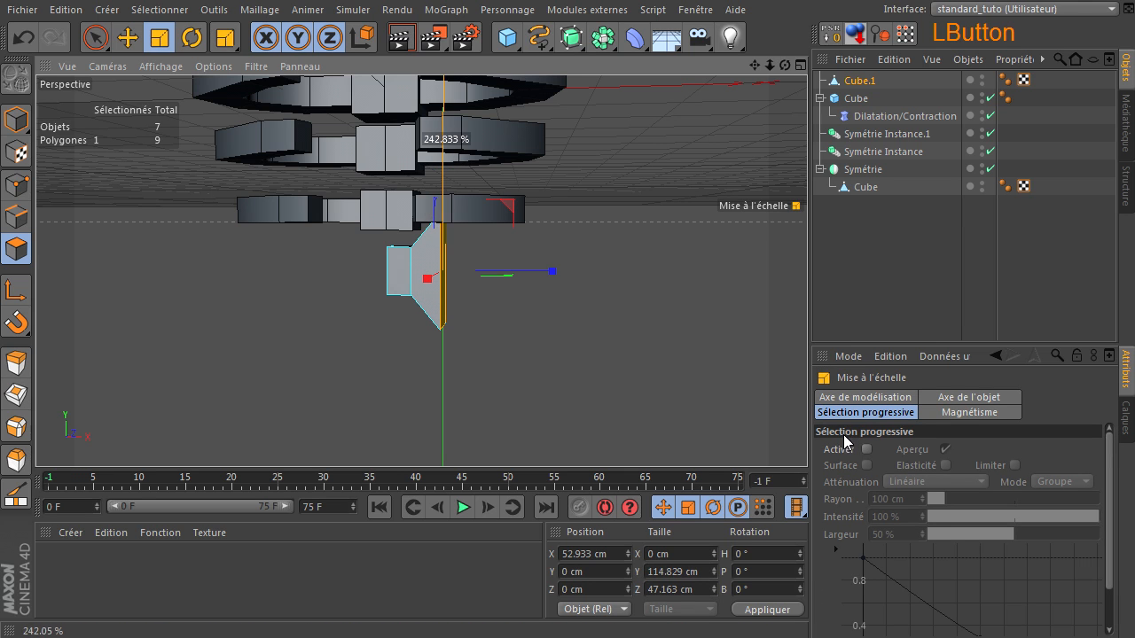
# Lower the enlarged face to about Y -30.3 cm and extrude it by about 47.7 cm.
pyautogui.press('e')
pyautogui.moveTo(445, 176); pyautogui.dragTo(454, 206)
pyautogui.moveTo(541, 456); pyautogui.dragTo(537, 394)
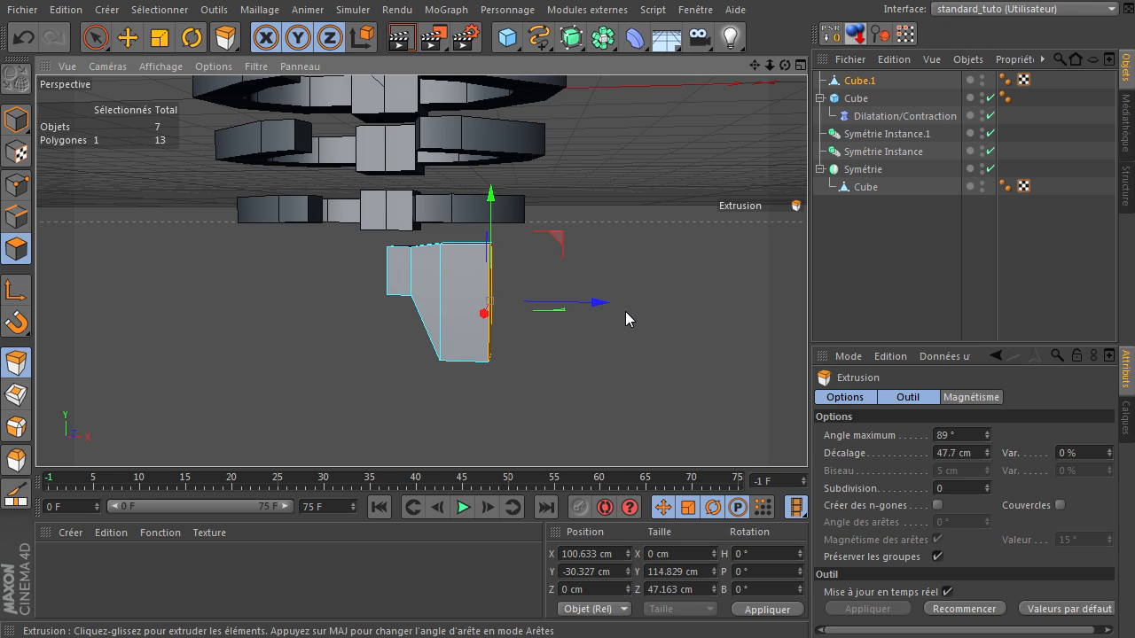
# Angle and narrow the new end face of Cube.1, positioning it at about X 87.7 cm and Z -29.1 cm.
pyautogui.moveTo(784, 67); pyautogui.dragTo(670, 165)
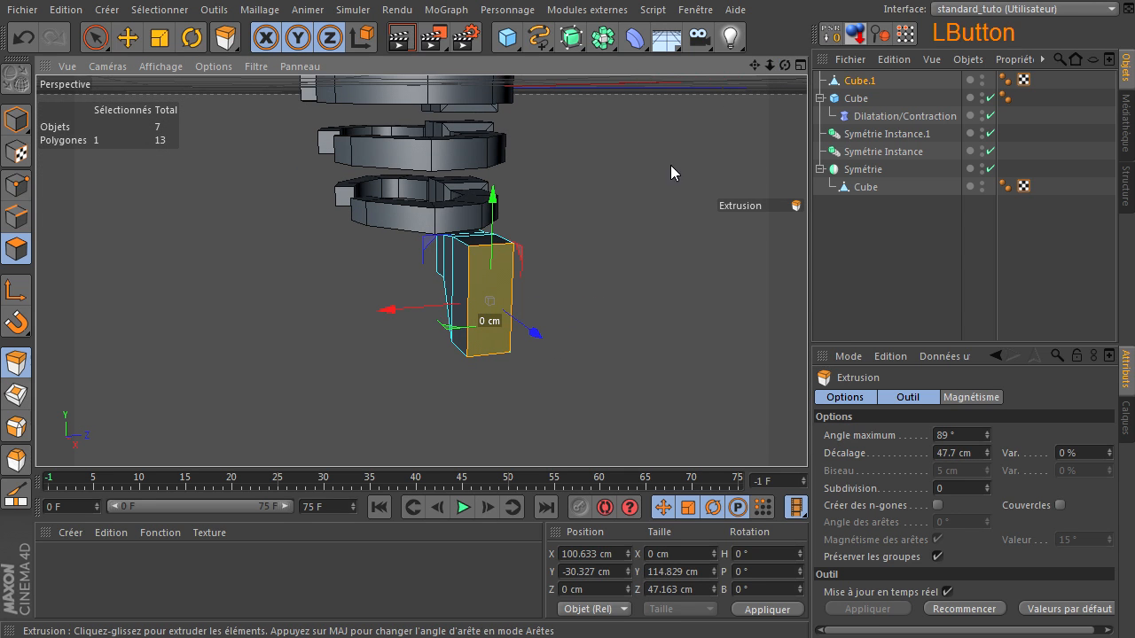
pyautogui.press('r')
pyautogui.moveTo(488, 328); pyautogui.dragTo(457, 326)
pyautogui.press('t')
pyautogui.moveTo(387, 304)
pyautogui.mouseDown()
pyautogui.moveTo(444, 306)
pyautogui.moveTo(390, 315)
pyautogui.mouseUp()
pyautogui.press('e')
pyautogui.moveTo(784, 65); pyautogui.dragTo(560, 230)
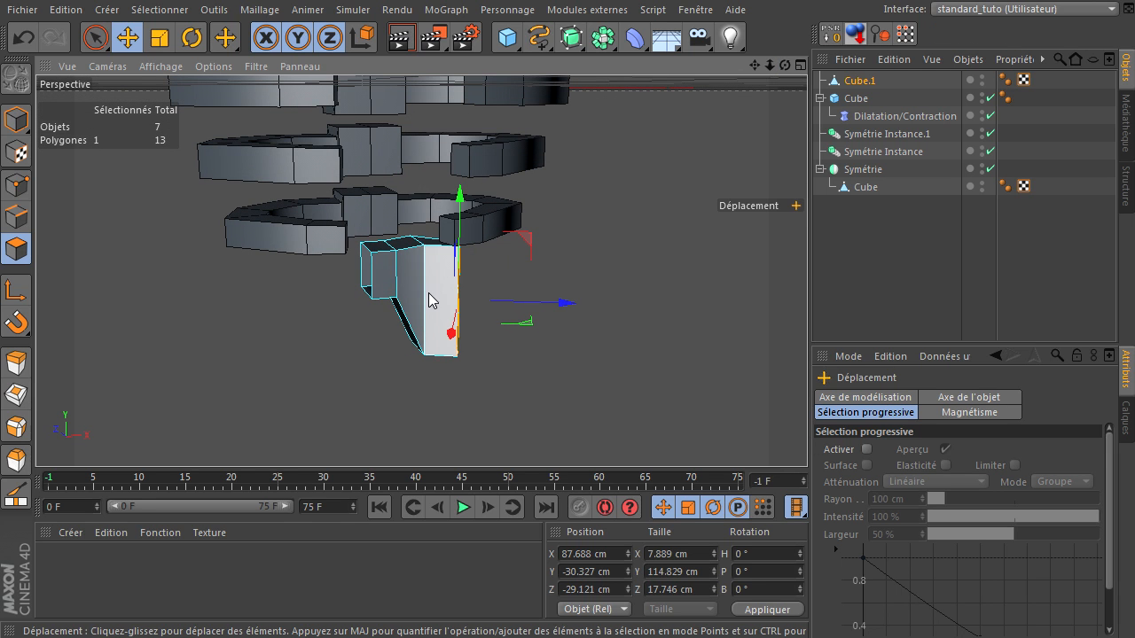
# Select the edge loop just before the end section of Cube.1 and scale it to about 22.2 cm in Z.
pyautogui.click(16, 217)
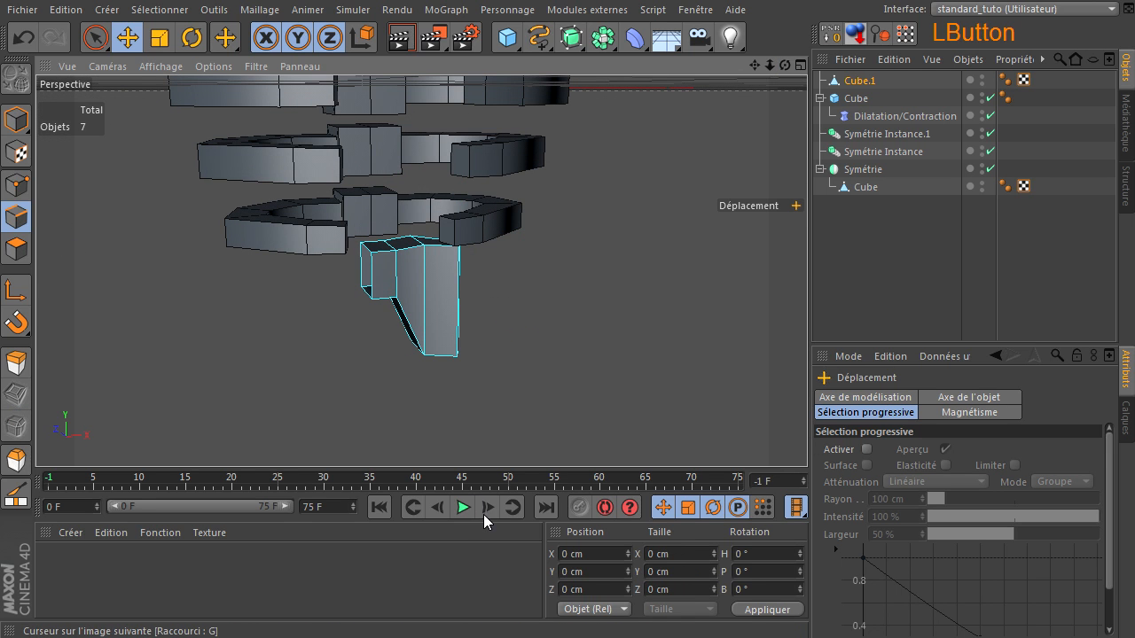
pyautogui.press('u')
pyautogui.press('l')
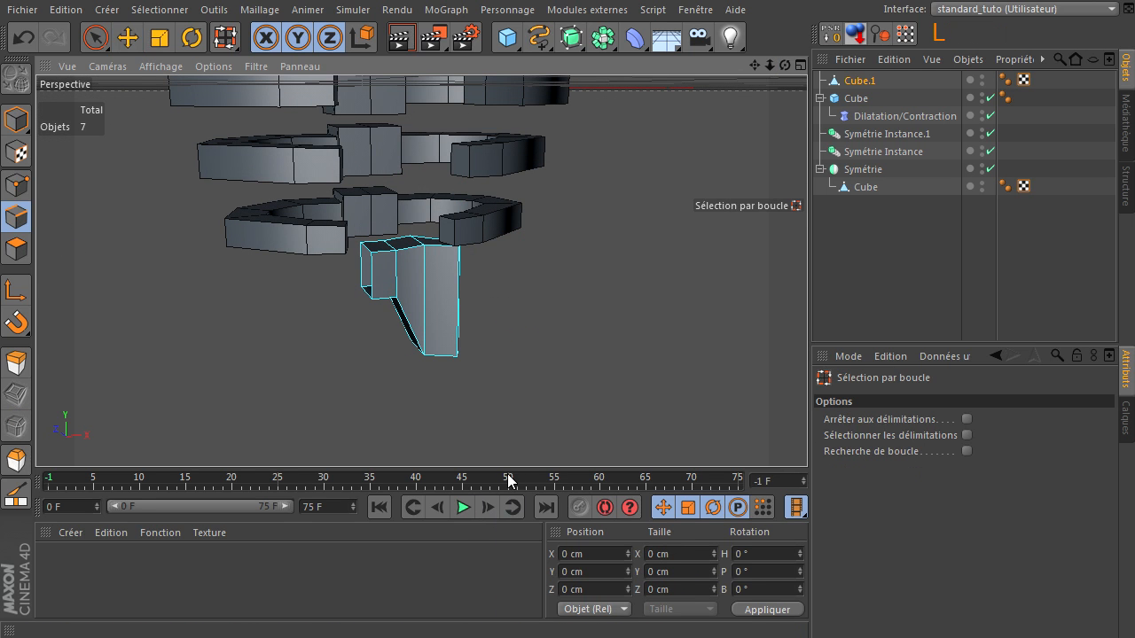
pyautogui.click(427, 324)
pyautogui.press('t')
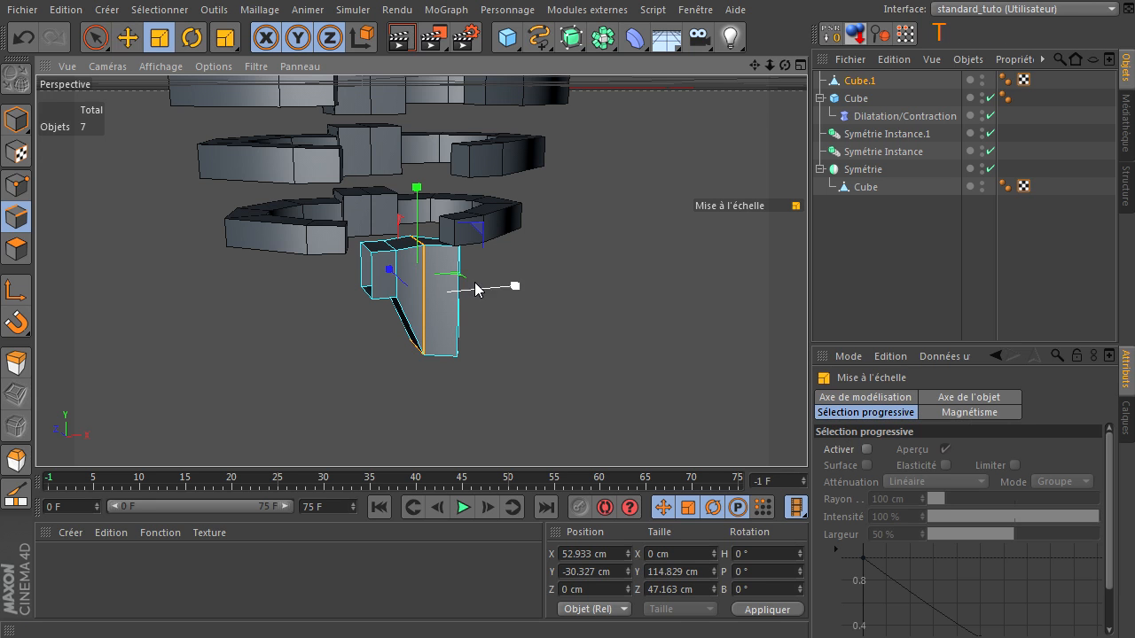
pyautogui.moveTo(392, 274); pyautogui.dragTo(412, 275)
pyautogui.moveTo(784, 66); pyautogui.dragTo(807, 434)
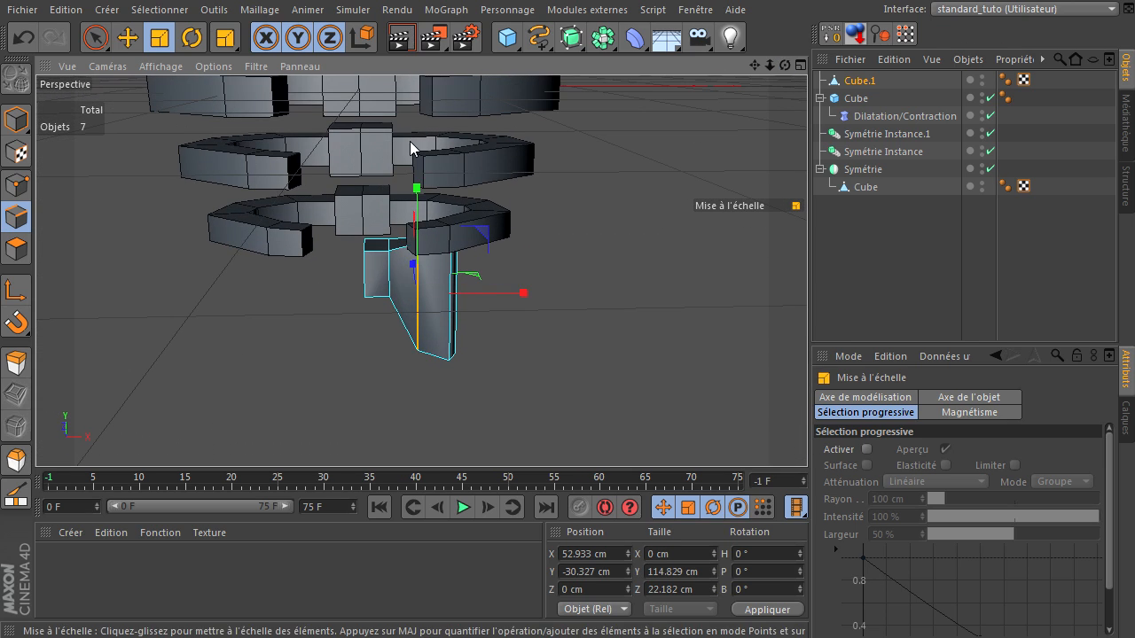
# Rotate the outer end face of Cube.1 further inward and extrude it again.
pyautogui.click(95, 38)
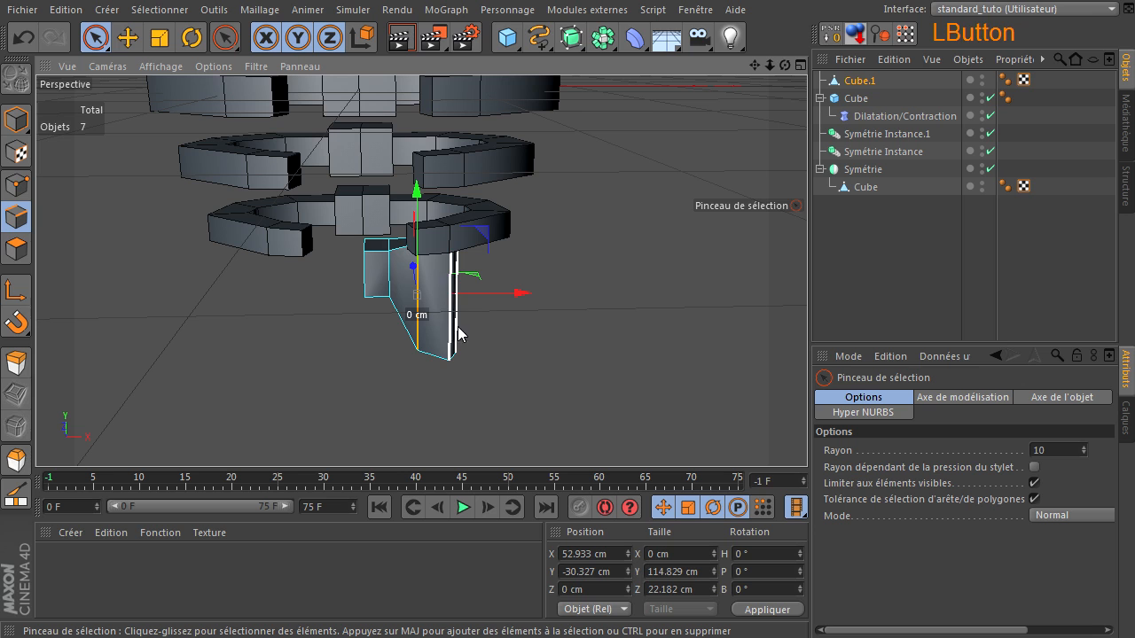
pyautogui.click(16, 249)
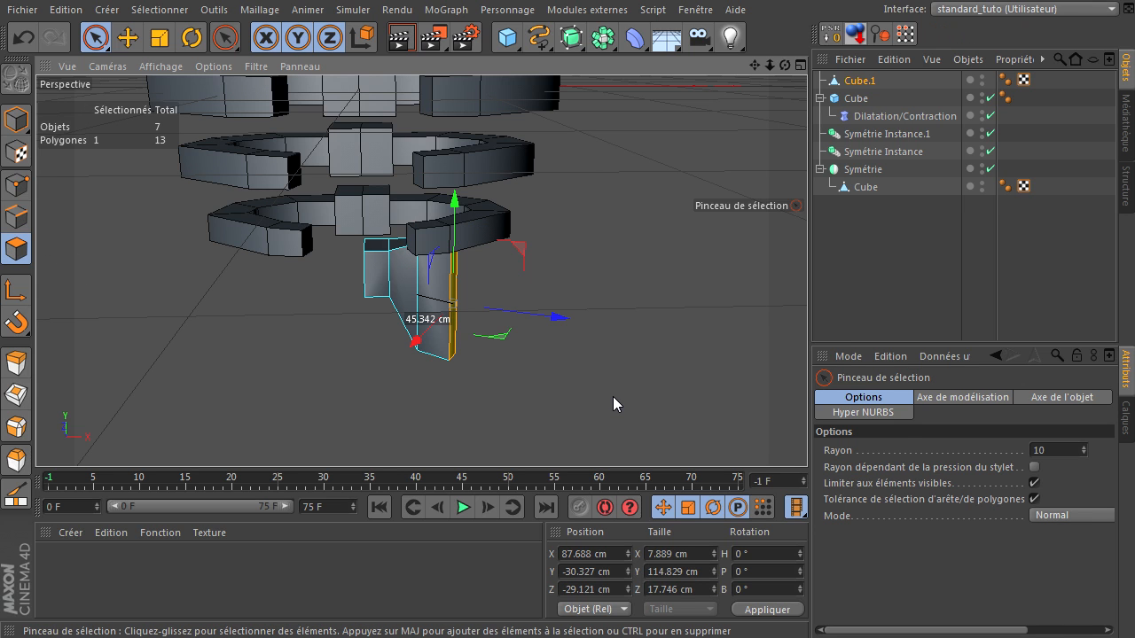
pyautogui.press('r')
pyautogui.moveTo(497, 322)
pyautogui.mouseDown()
pyautogui.moveTo(490, 334)
pyautogui.moveTo(502, 328)
pyautogui.mouseUp()
pyautogui.moveTo(806, 434)
pyautogui.mouseDown()
pyautogui.moveTo(795, 434)
pyautogui.moveTo(807, 435)
pyautogui.mouseUp()
pyautogui.moveTo(472, 333); pyautogui.dragTo(468, 333)
pyautogui.press('d')
pyautogui.moveTo(563, 362); pyautogui.dragTo(806, 434)
# Scale the new end face to about 69 cm in height, and move and rotate it to about X 108.1 cm, Z -60.3 cm.
pyautogui.press('t')
pyautogui.moveTo(494, 203); pyautogui.dragTo(498, 255)
pyautogui.moveTo(464, 355); pyautogui.dragTo(484, 348)
pyautogui.moveTo(785, 66); pyautogui.dragTo(805, 434)
pyautogui.press('e')
pyautogui.moveTo(405, 322); pyautogui.dragTo(401, 324)
pyautogui.press('r')
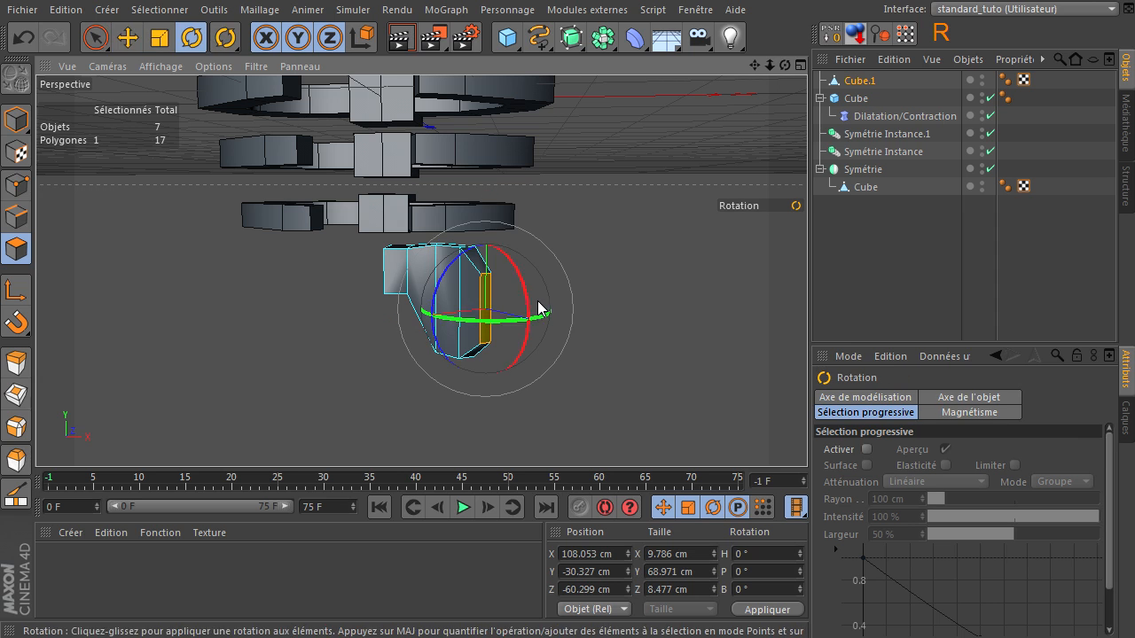
pyautogui.moveTo(506, 324); pyautogui.dragTo(486, 326)
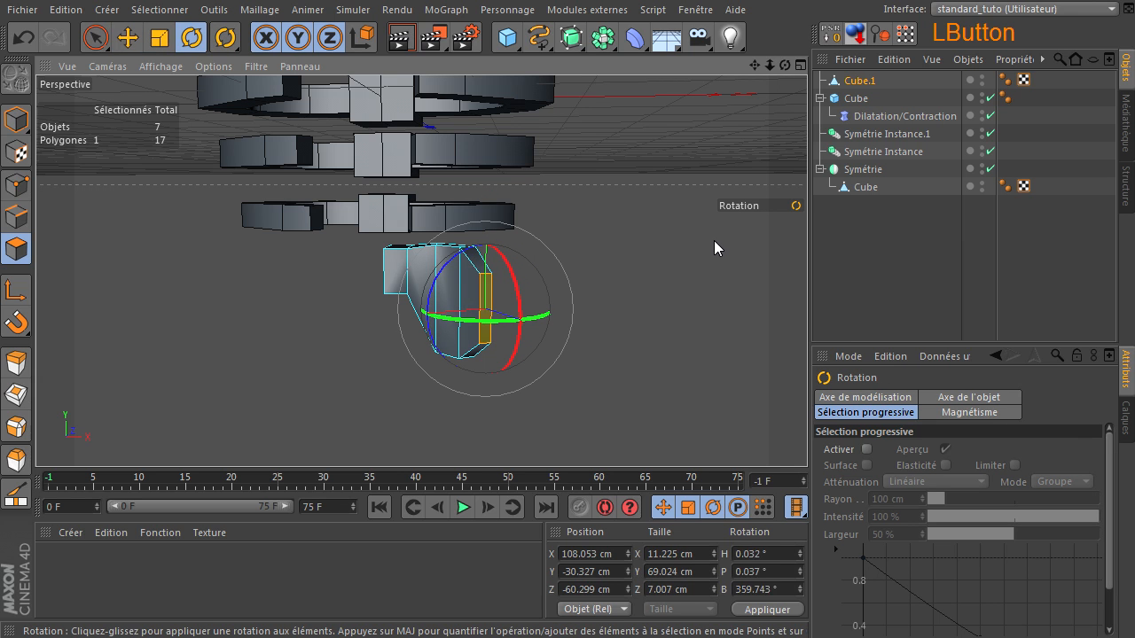
pyautogui.click(617, 217)
# Delete the Lissage tags from Cube.1, the deformed Cube, and the Cube under Symétrie.
pyautogui.keyDown('alt'); pyautogui.moveTo(807, 434); pyautogui.dragTo(807, 434); pyautogui.keyUp('alt')
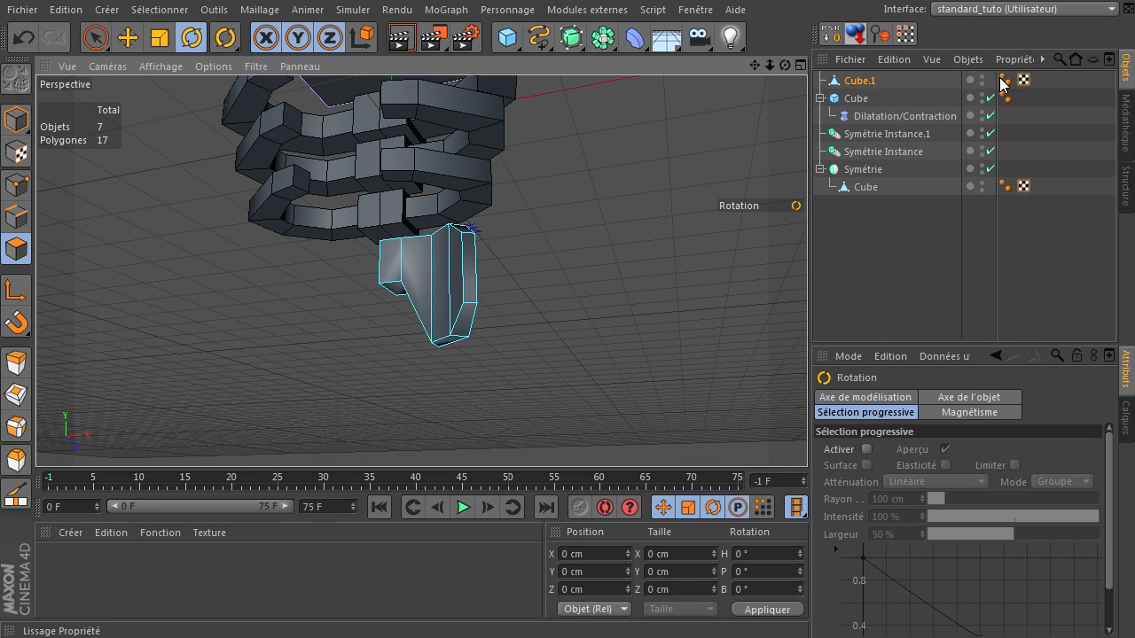
pyautogui.click(1003, 80)
pyautogui.press('Delete')
pyautogui.click(1004, 95)
pyautogui.press('Delete')
pyautogui.click(1005, 185)
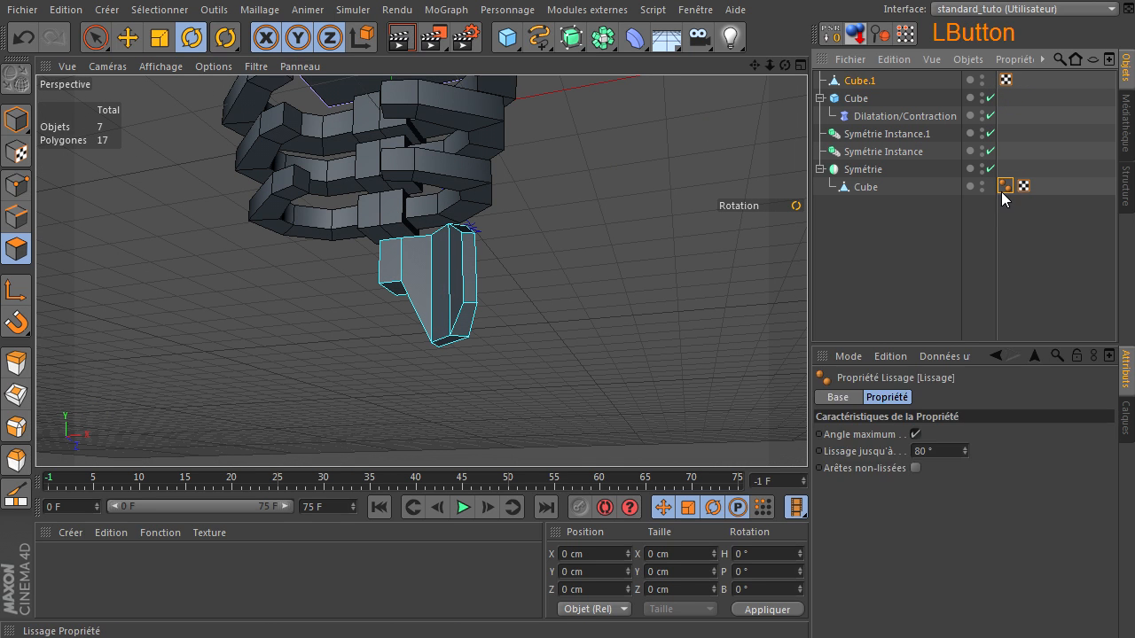
pyautogui.press('Delete')
pyautogui.click(882, 270)
# Try placing Cube.1 inside Symétrie beside its Cube and review the Symétrie object's settings.
pyautogui.moveTo(784, 65); pyautogui.dragTo(807, 434)
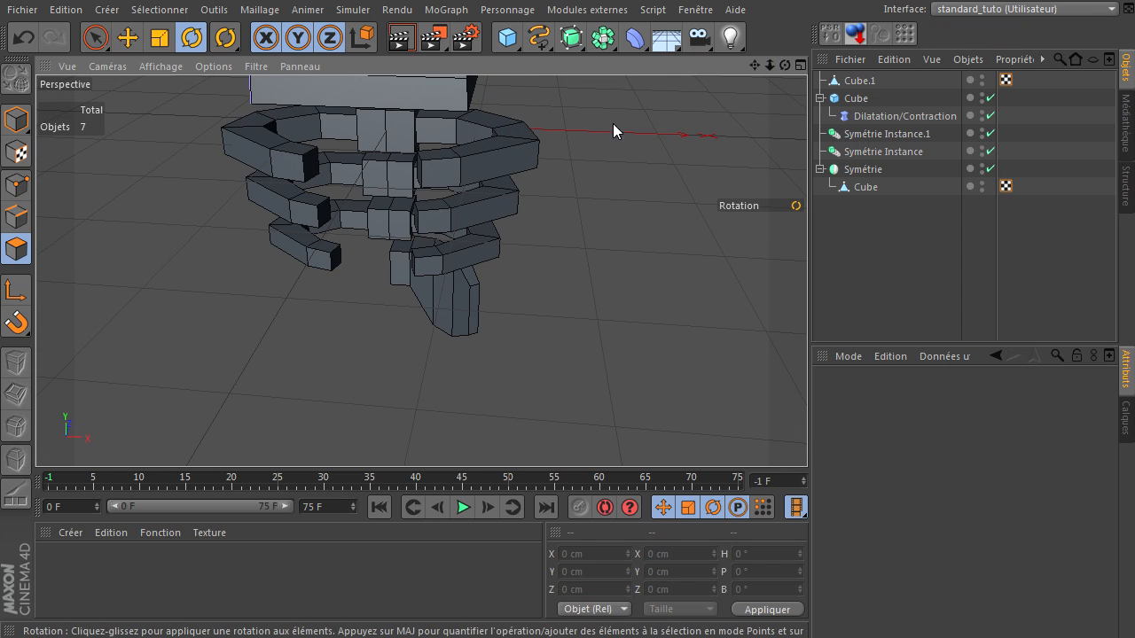
pyautogui.click(858, 171)
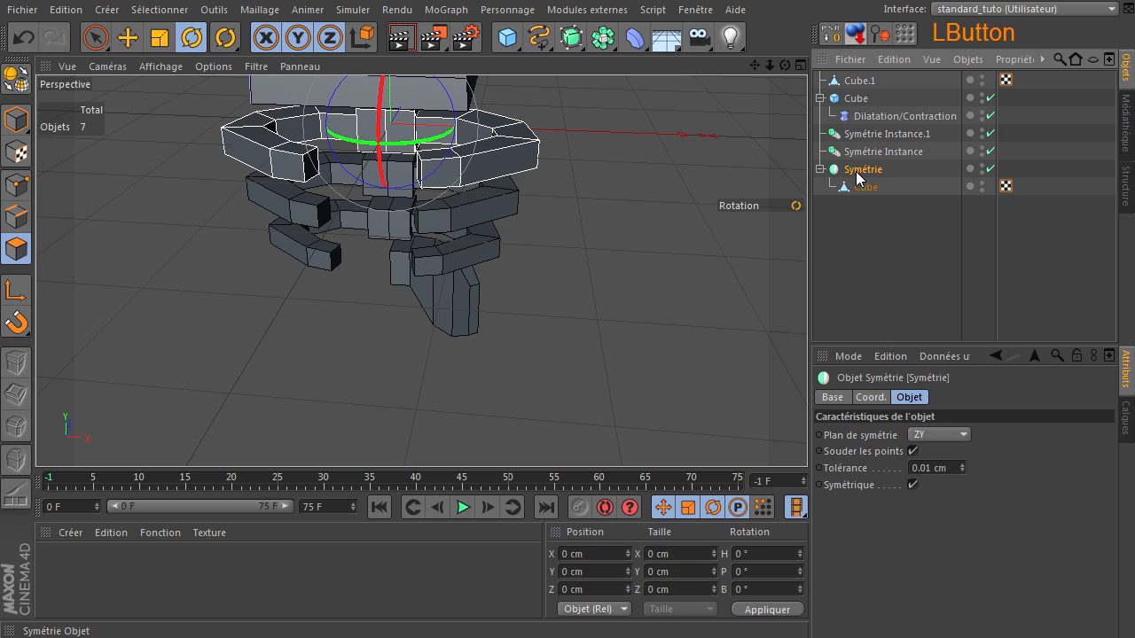
pyautogui.click(859, 82)
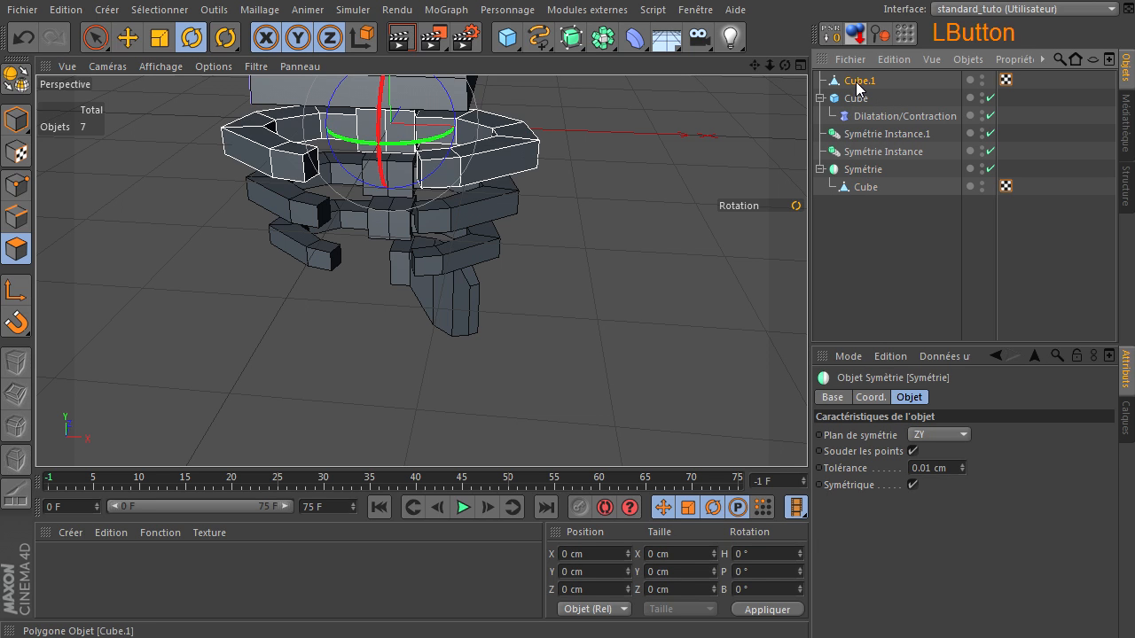
pyautogui.moveTo(866, 182); pyautogui.dragTo(866, 181)
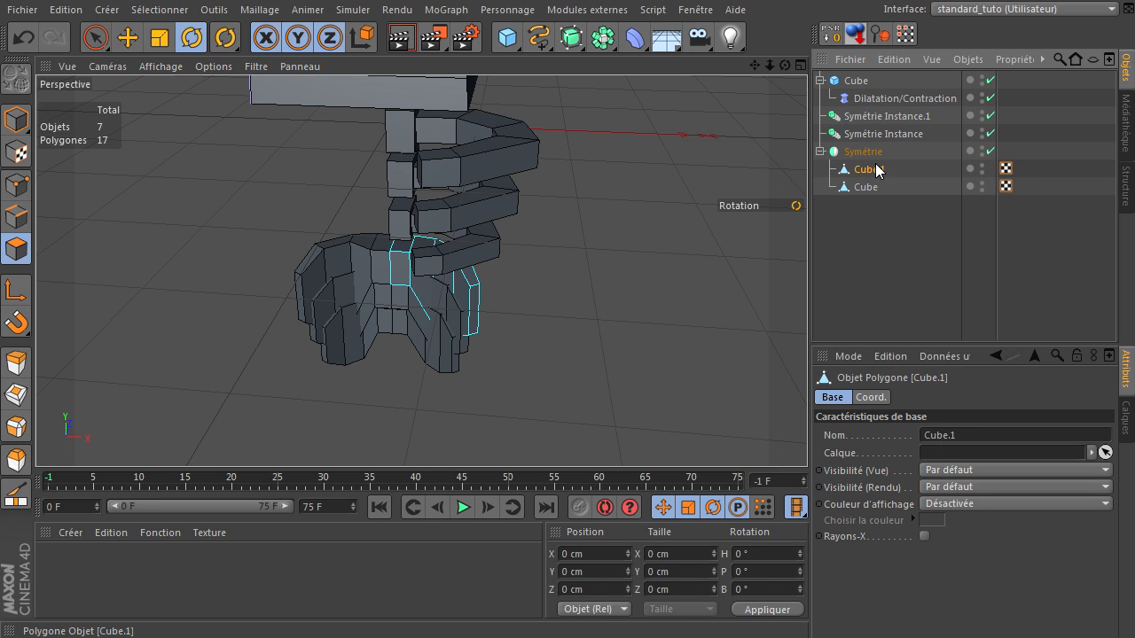
pyautogui.click(867, 151)
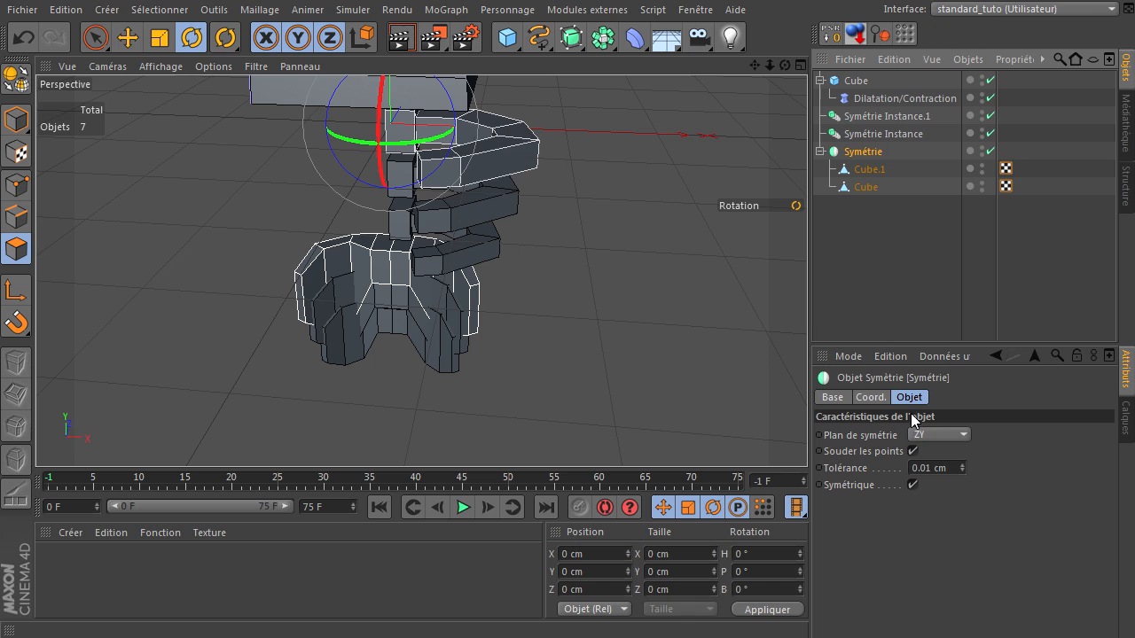
pyautogui.click(869, 397)
pyautogui.click(838, 397)
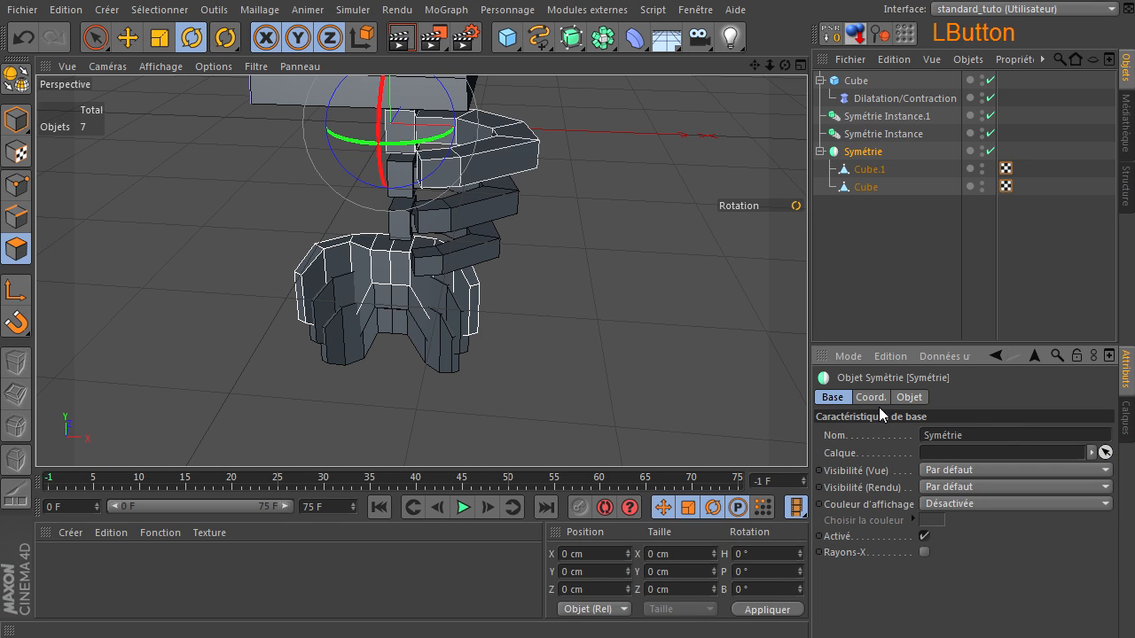
pyautogui.click(910, 398)
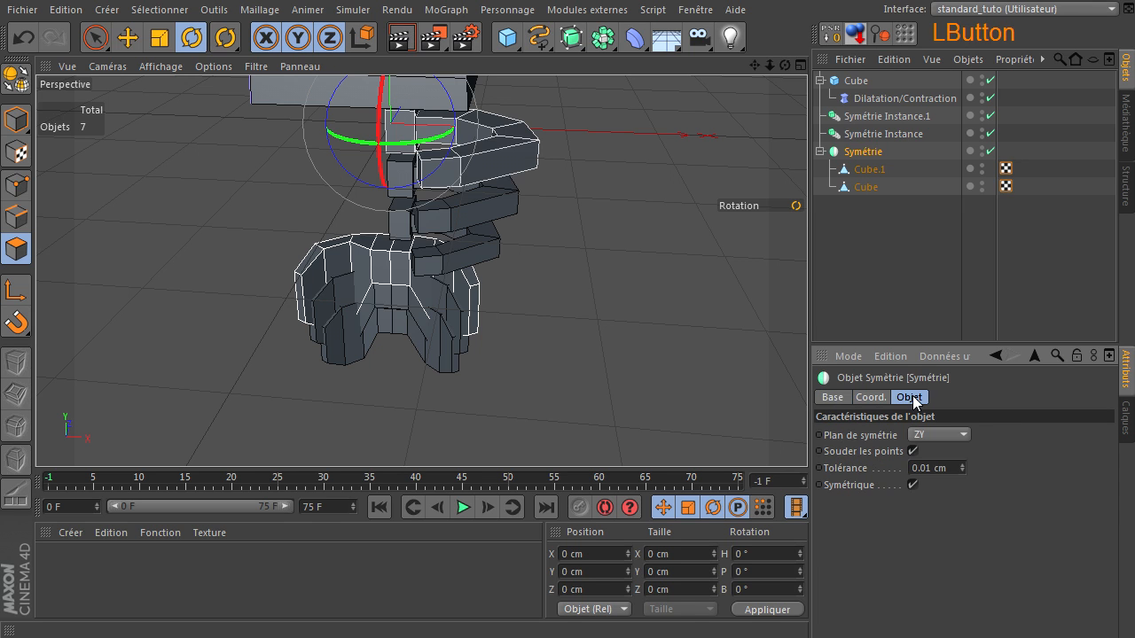
# Try nesting Cube.1 under the Cube inside Symétrie, and move it back out of the hierarchy.
pyautogui.click(858, 187)
pyautogui.click(860, 169)
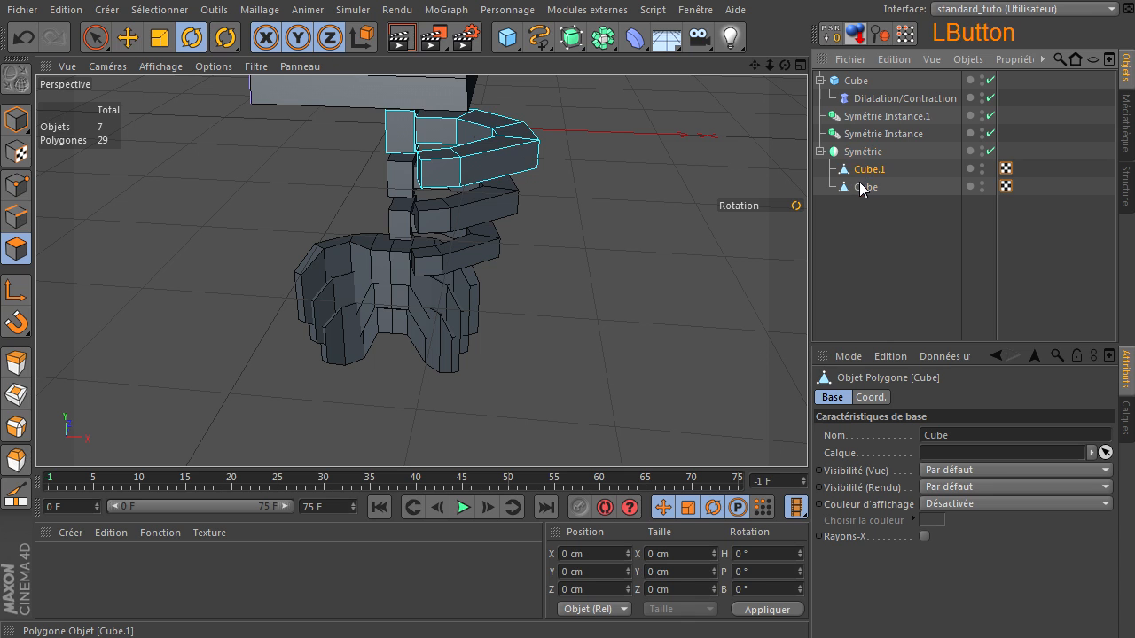
pyautogui.moveTo(860, 191); pyautogui.dragTo(867, 199)
pyautogui.click(874, 204)
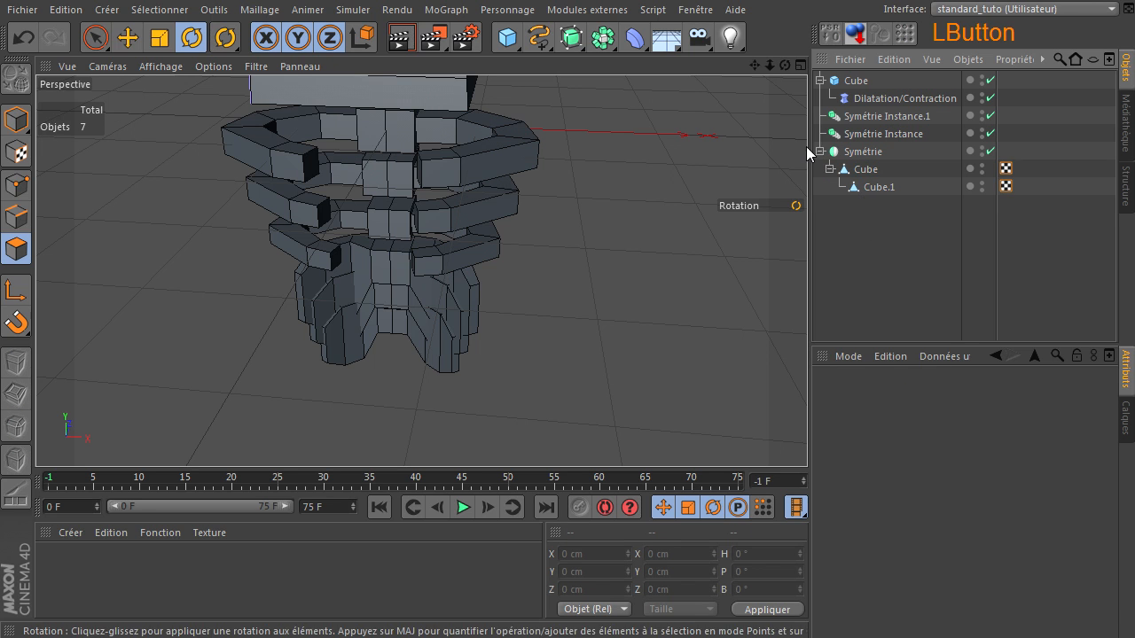
pyautogui.moveTo(863, 183); pyautogui.dragTo(875, 214)
# Try grouping the Cube and Cube.1 together in a null object inside Symétrie.
pyautogui.click(862, 170)
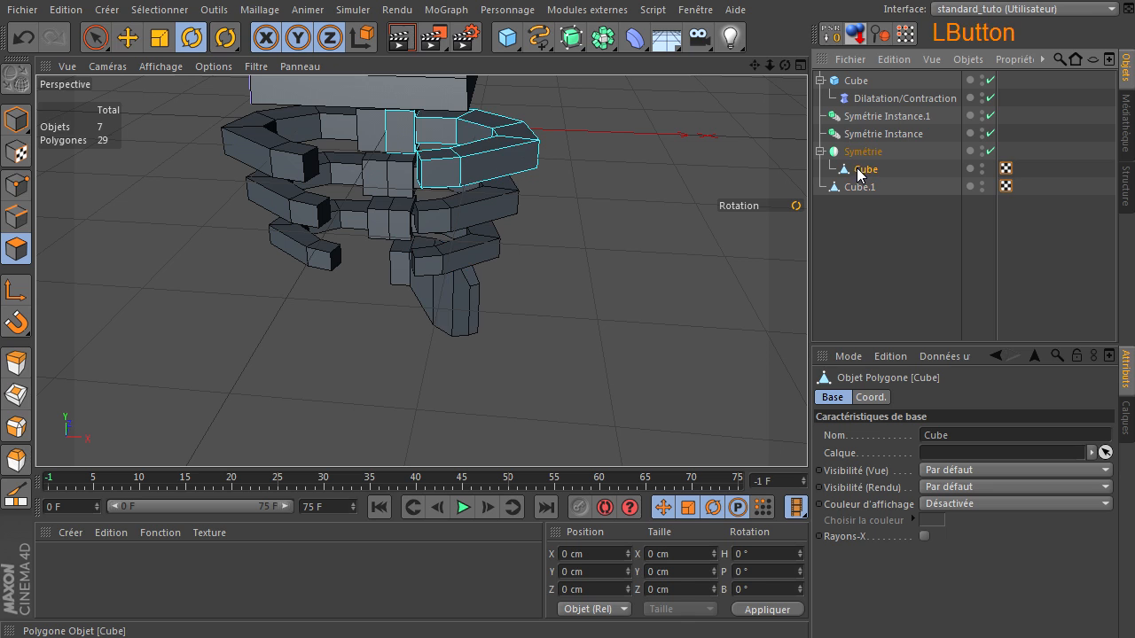
pyautogui.click(843, 230)
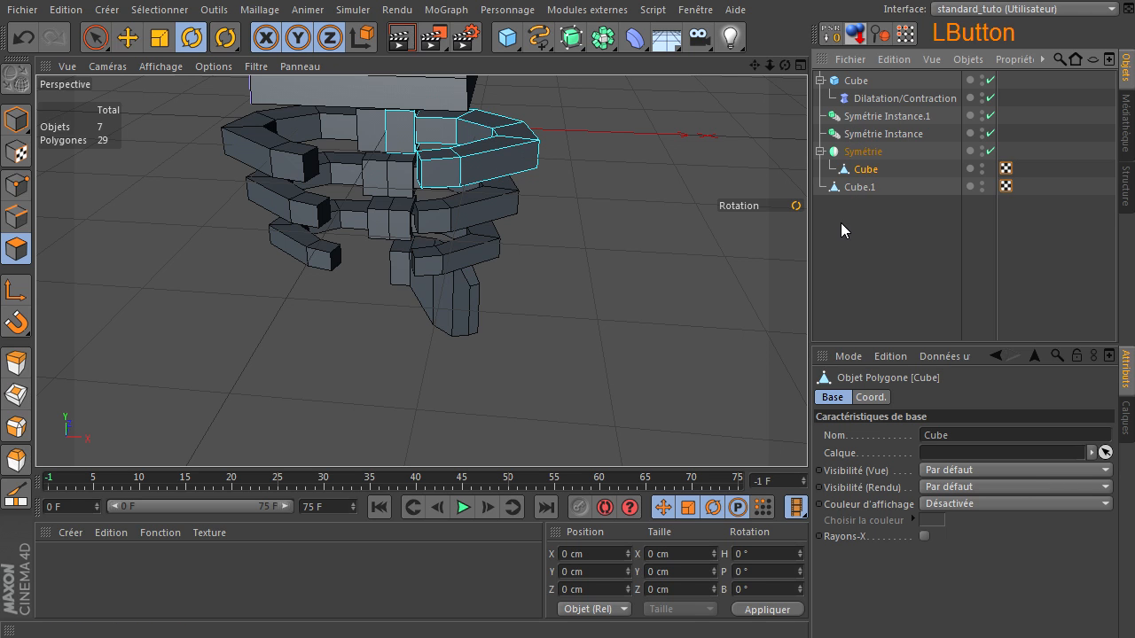
pyautogui.moveTo(872, 176); pyautogui.dragTo(873, 174)
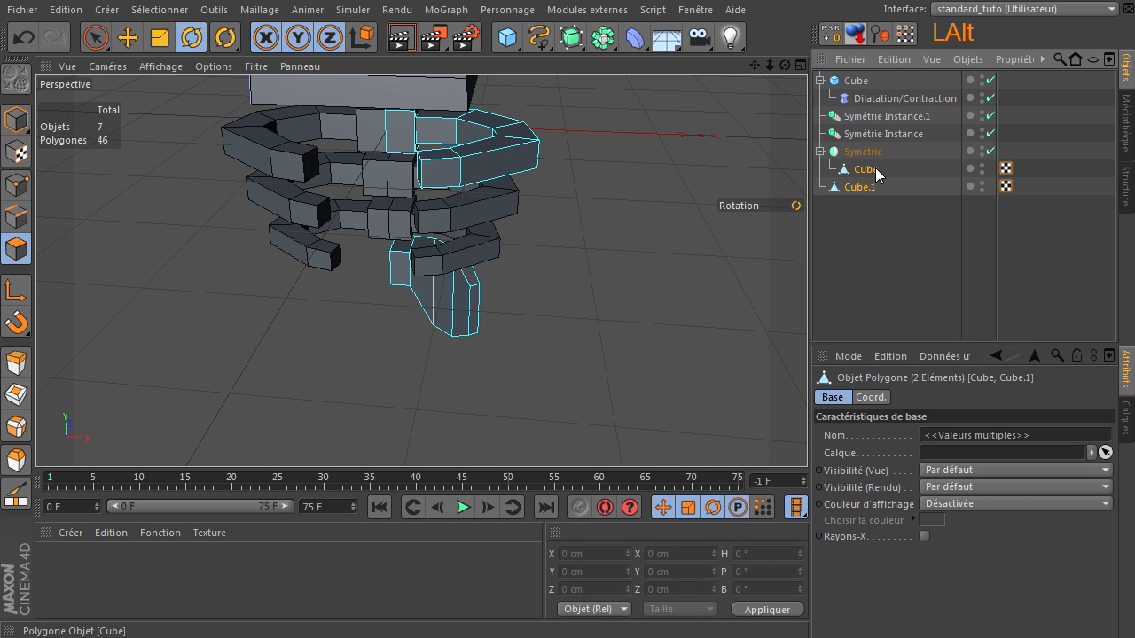
pyautogui.hotkey('alt', 'g')
pyautogui.click(868, 173)
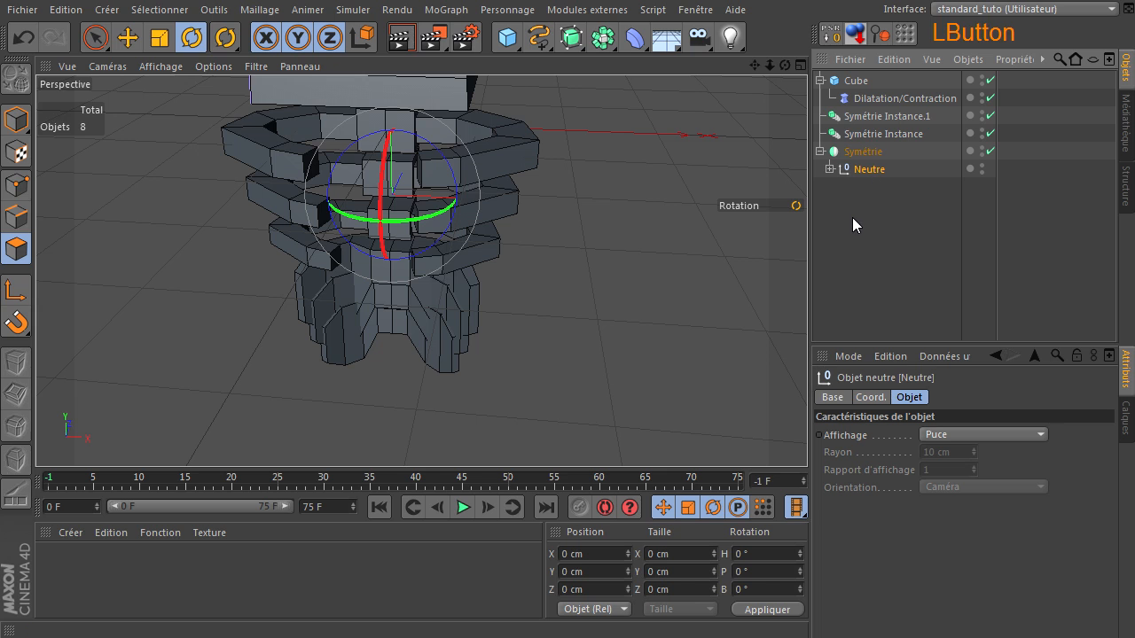
# Take Cube.1 and the Cube out of the Neutre group, keep only the Cube under Symétrie, and delete the group.
pyautogui.click(829, 169)
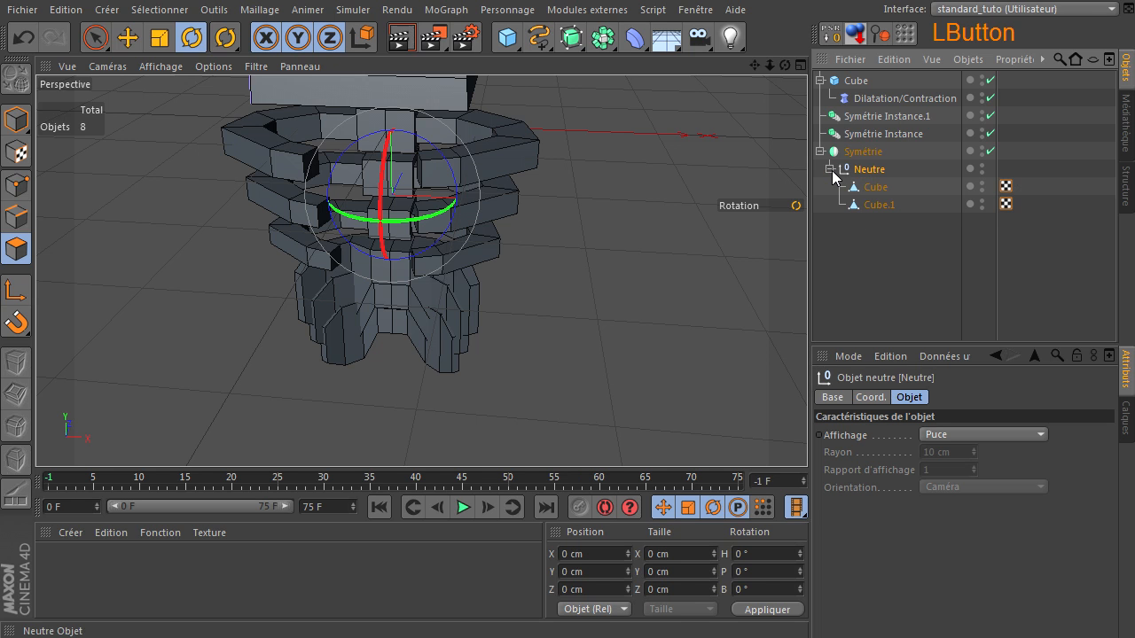
pyautogui.click(874, 206)
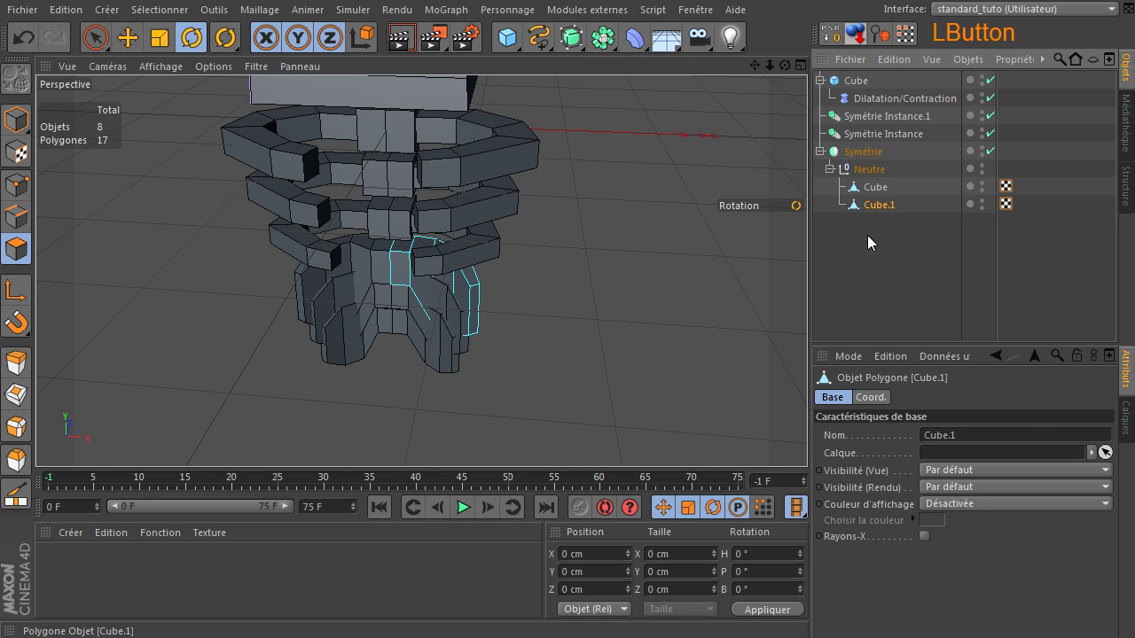
pyautogui.moveTo(869, 242); pyautogui.dragTo(872, 253)
pyautogui.moveTo(864, 188)
pyautogui.mouseDown()
pyautogui.moveTo(867, 172)
pyautogui.moveTo(864, 181)
pyautogui.mouseUp()
pyautogui.press('Delete')
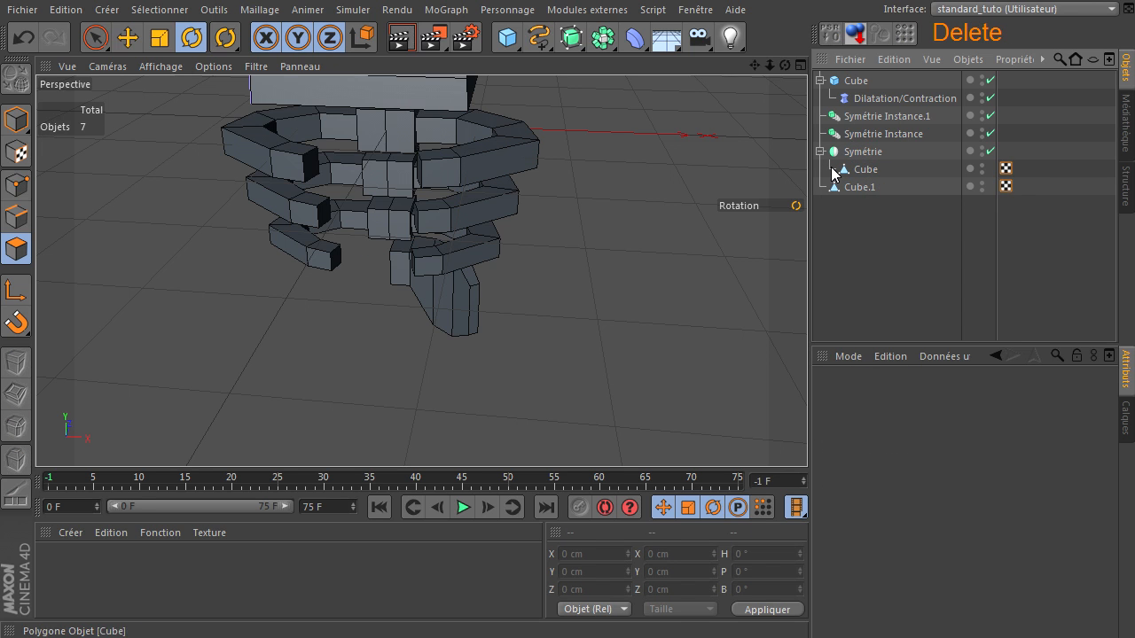
# Add a second Symmetry object and place Cube.1 inside it to mirror the lower shape.
pyautogui.click(603, 39)
pyautogui.click(805, 114)
pyautogui.moveTo(874, 208); pyautogui.dragTo(879, 169)
pyautogui.moveTo(887, 82); pyautogui.dragTo(885, 85)
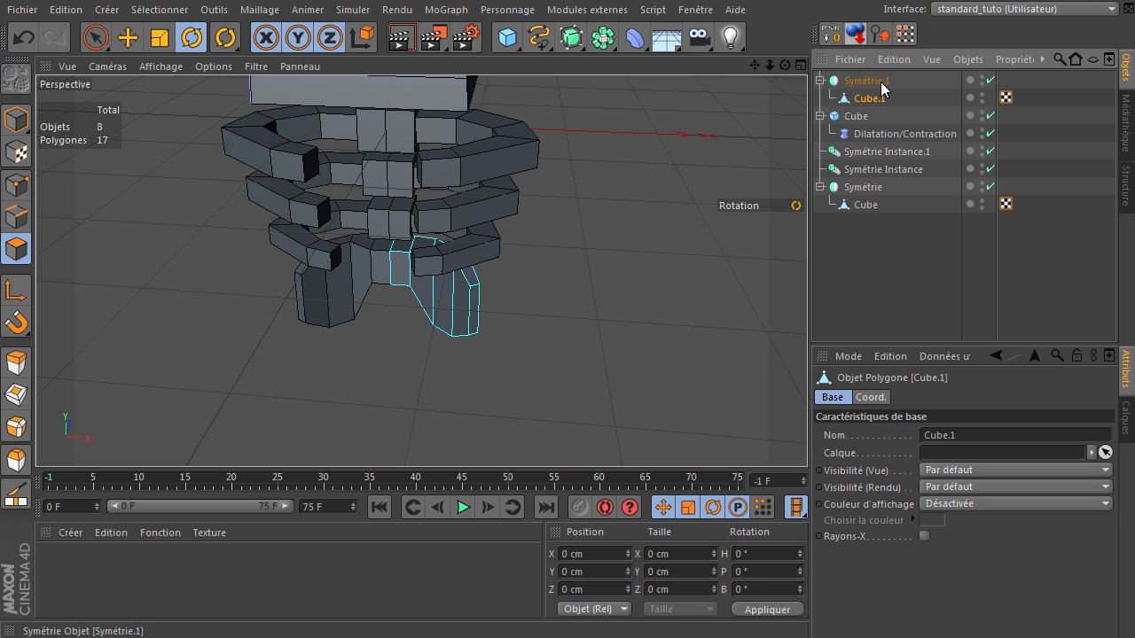
pyautogui.click(871, 260)
# Add a new Cube primitive to the scene.
pyautogui.moveTo(785, 64); pyautogui.dragTo(807, 435)
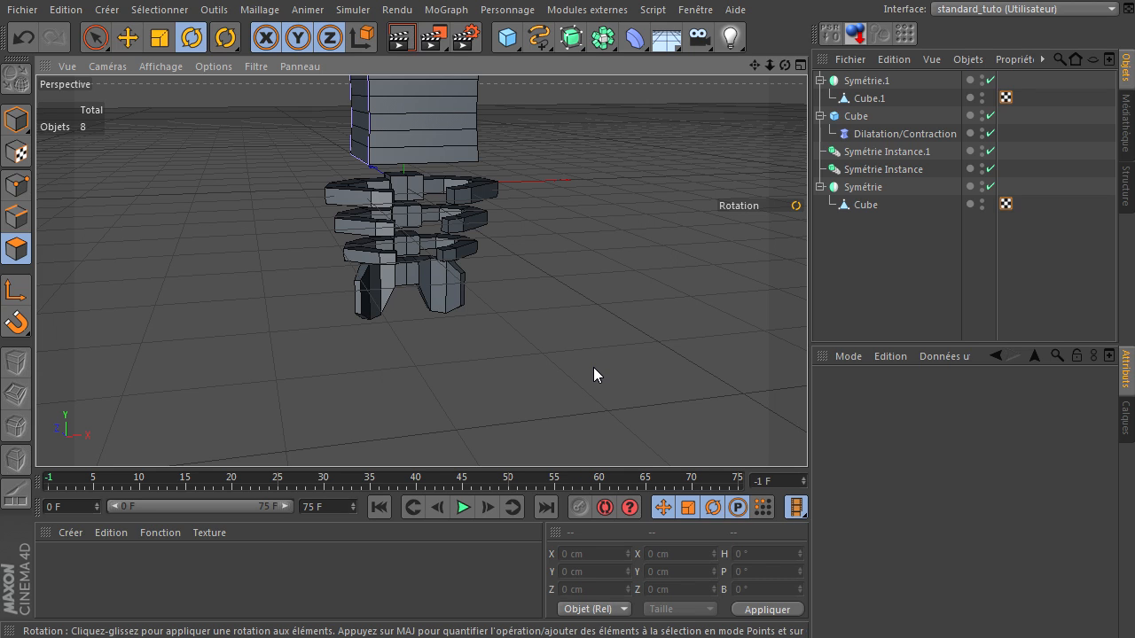
pyautogui.moveTo(769, 65)
pyautogui.mouseDown()
pyautogui.moveTo(807, 434)
pyautogui.moveTo(756, 66)
pyautogui.mouseUp()
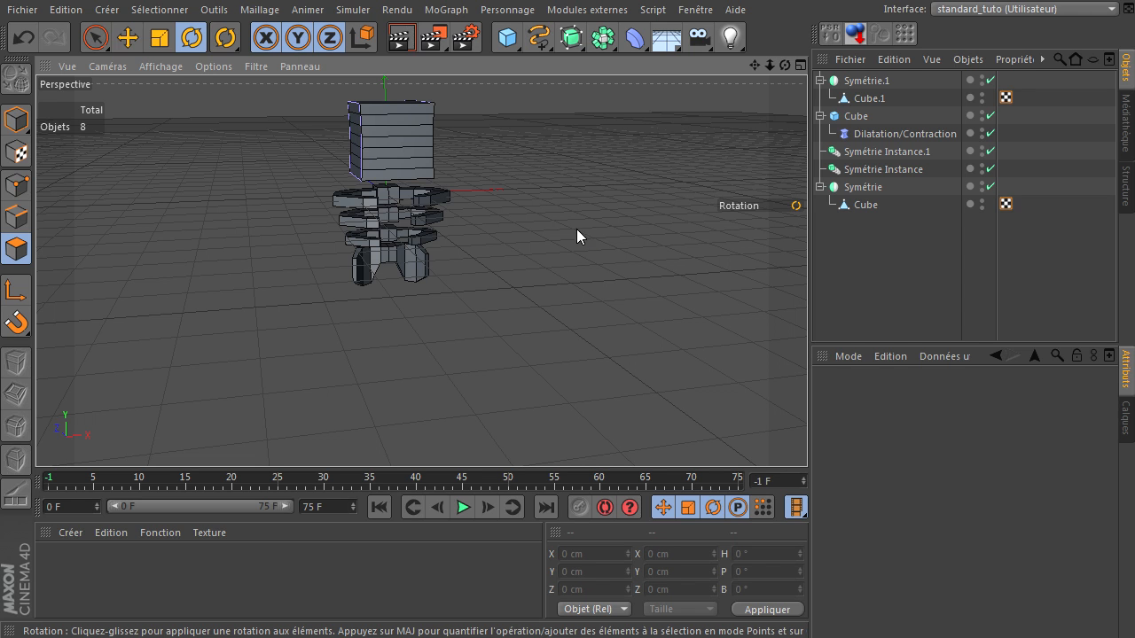
pyautogui.click(507, 37)
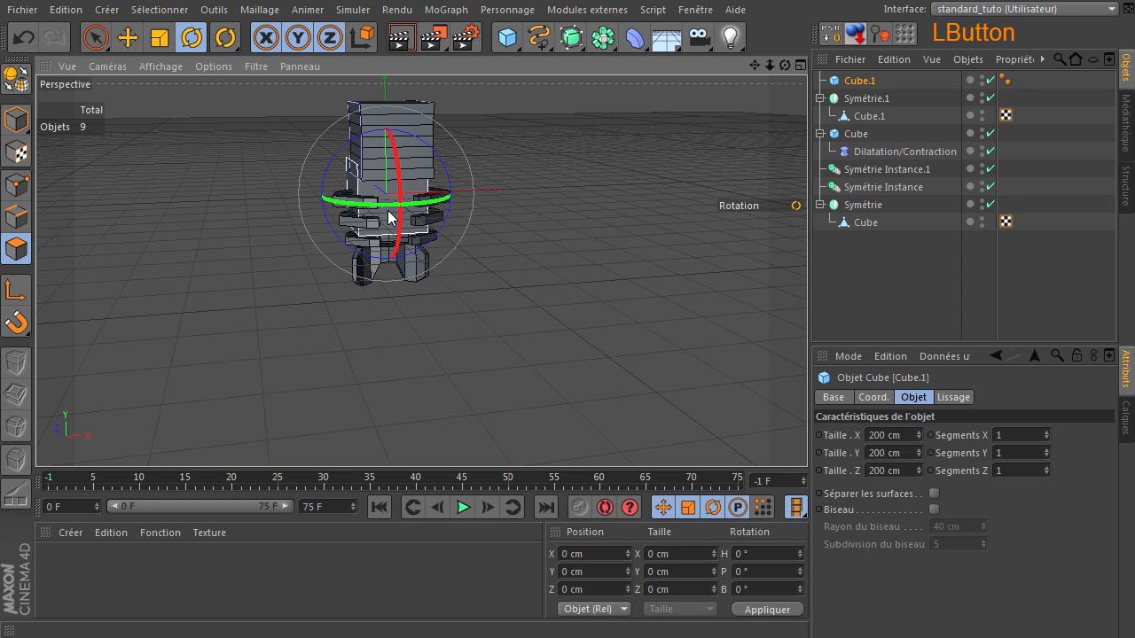
# Move the new cube straight down below the pelvis shape, to about -427 cm on the Y axis.
pyautogui.click(127, 38)
pyautogui.click(16, 119)
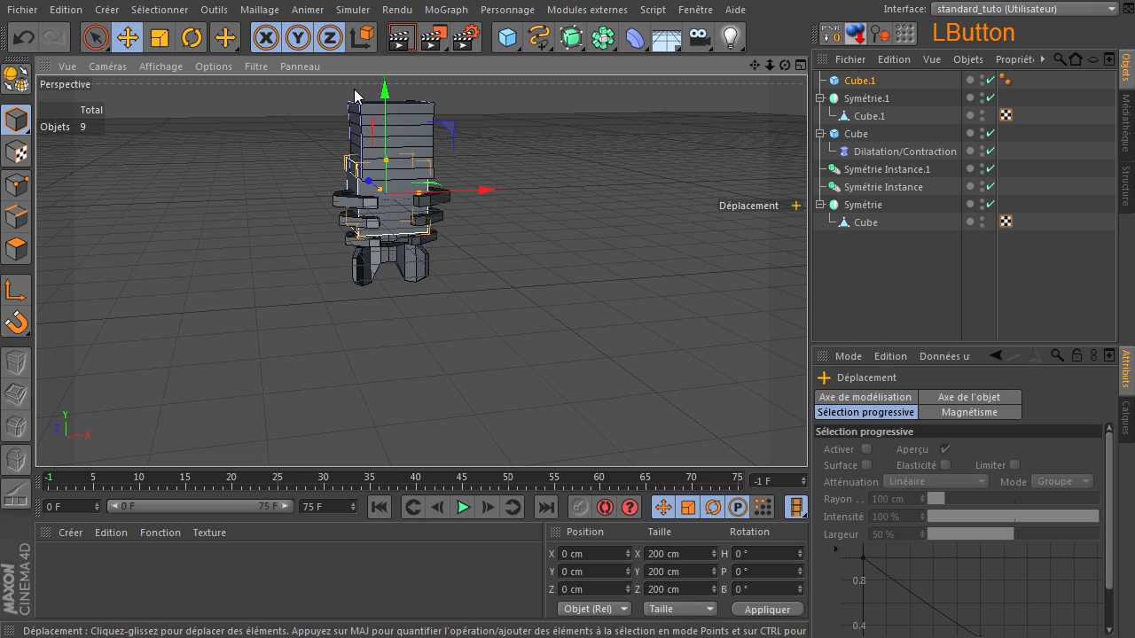
pyautogui.moveTo(384, 93); pyautogui.dragTo(381, 238)
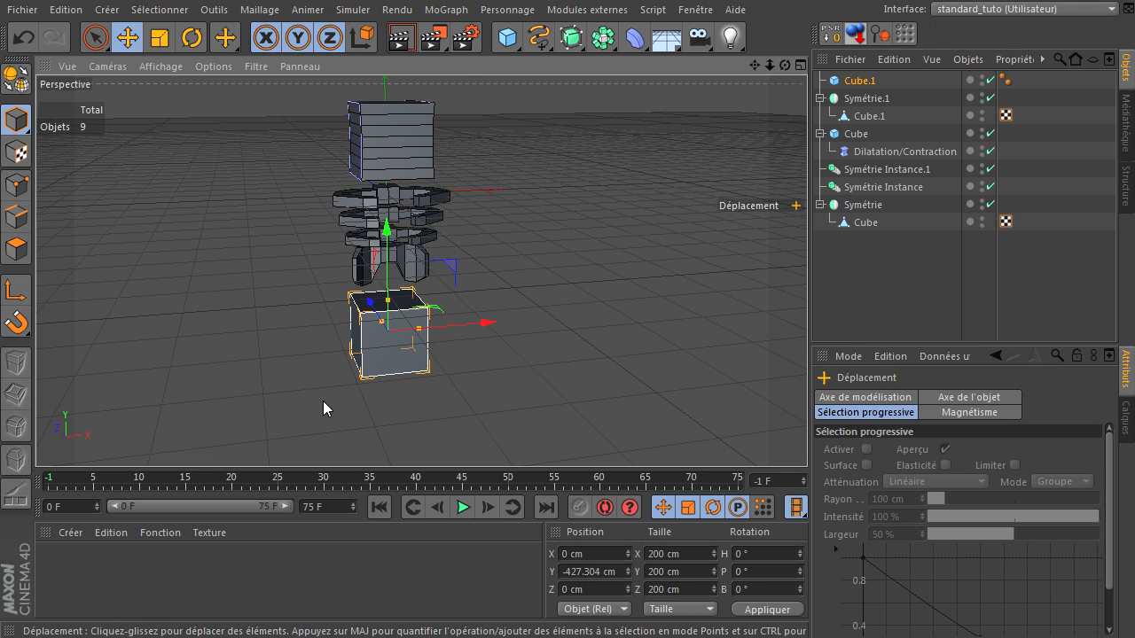
# Shrink the new cube to a flat block about 66 cm in X, 43 cm in Y and 82 cm in Z.
pyautogui.scroll(4, 317, 403)
pyautogui.scroll(3, 315, 405)
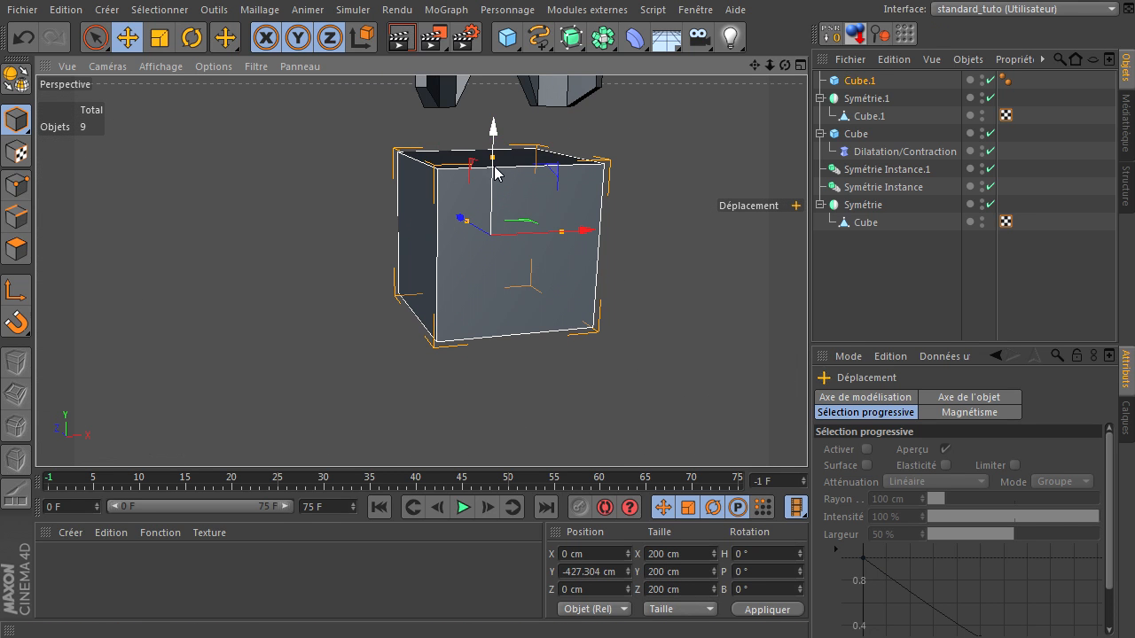
pyautogui.moveTo(495, 162); pyautogui.dragTo(517, 248)
pyautogui.moveTo(785, 65); pyautogui.dragTo(807, 435)
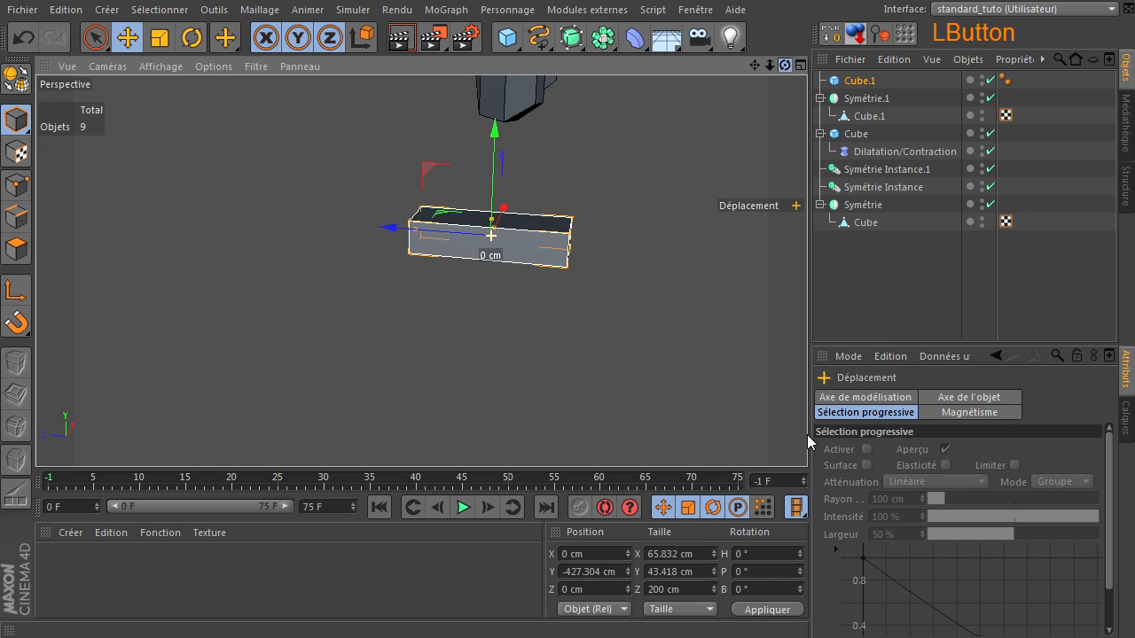
pyautogui.moveTo(415, 236); pyautogui.dragTo(461, 242)
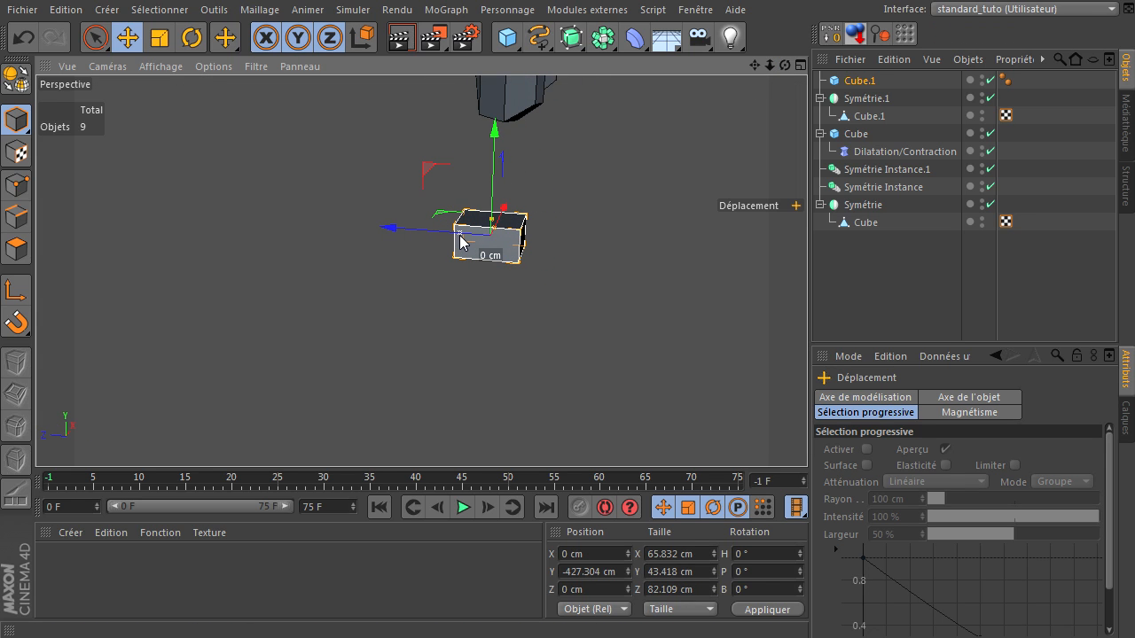
pyautogui.moveTo(784, 66); pyautogui.dragTo(806, 435)
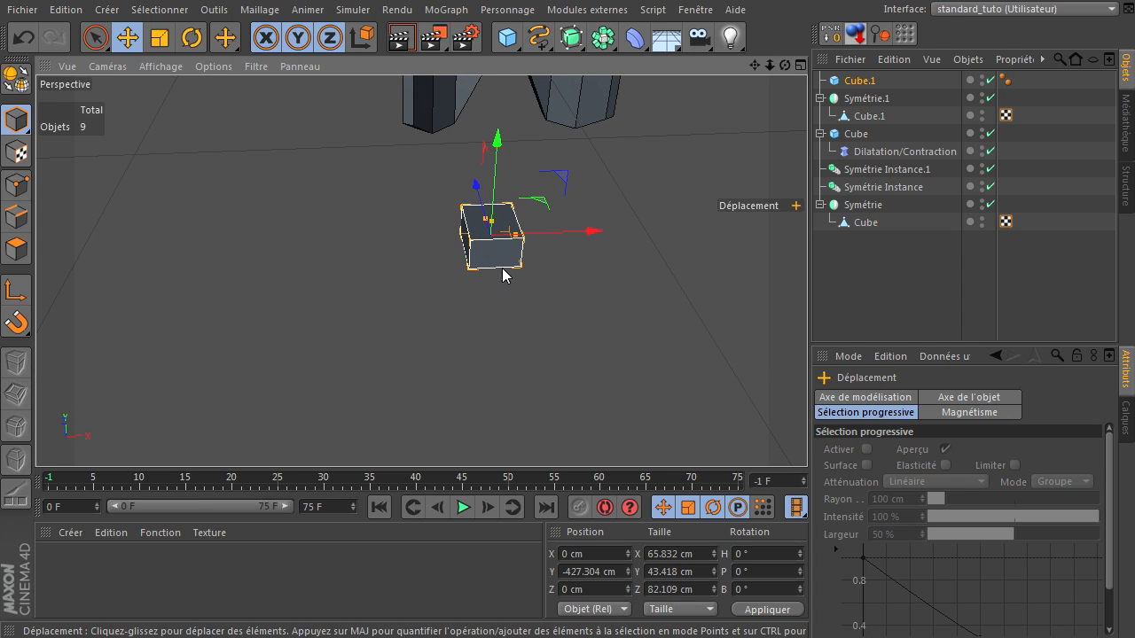
# Set the block to 2 segments in X and 2 in Z, and convert it into an editable polygon object.
pyautogui.click(853, 81)
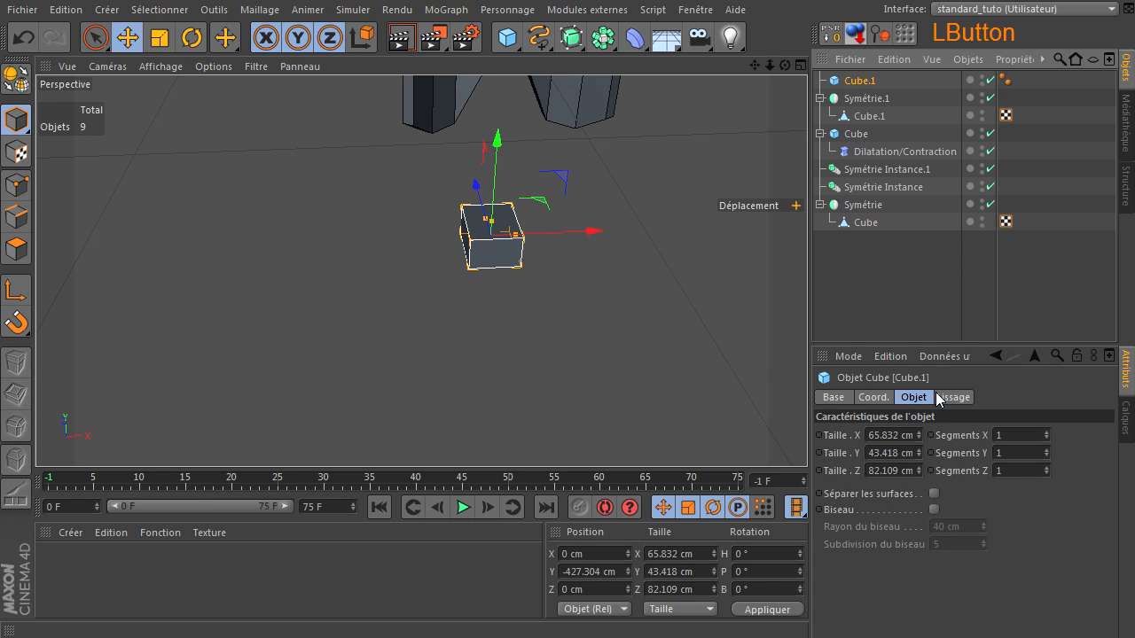
pyautogui.click(1046, 432)
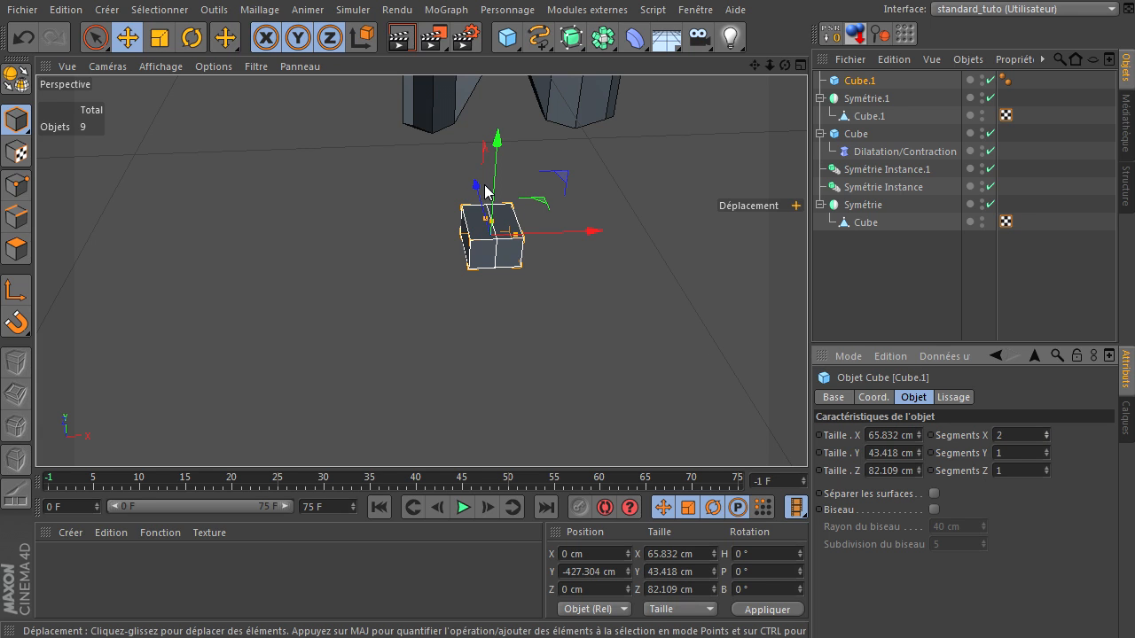
pyautogui.click(1046, 467)
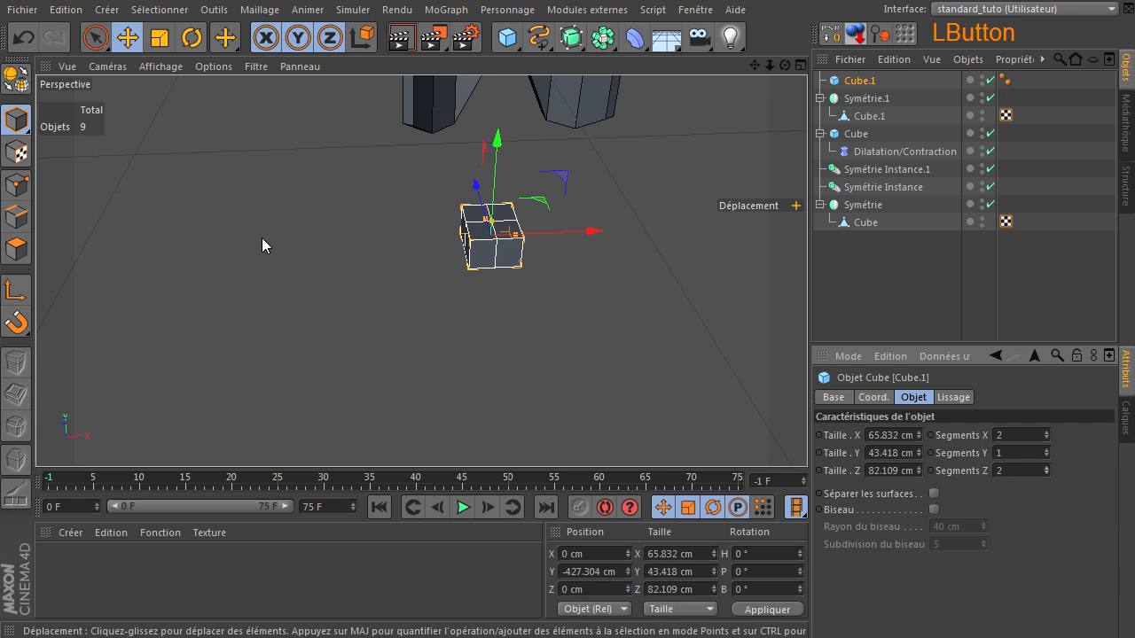
pyautogui.click(18, 78)
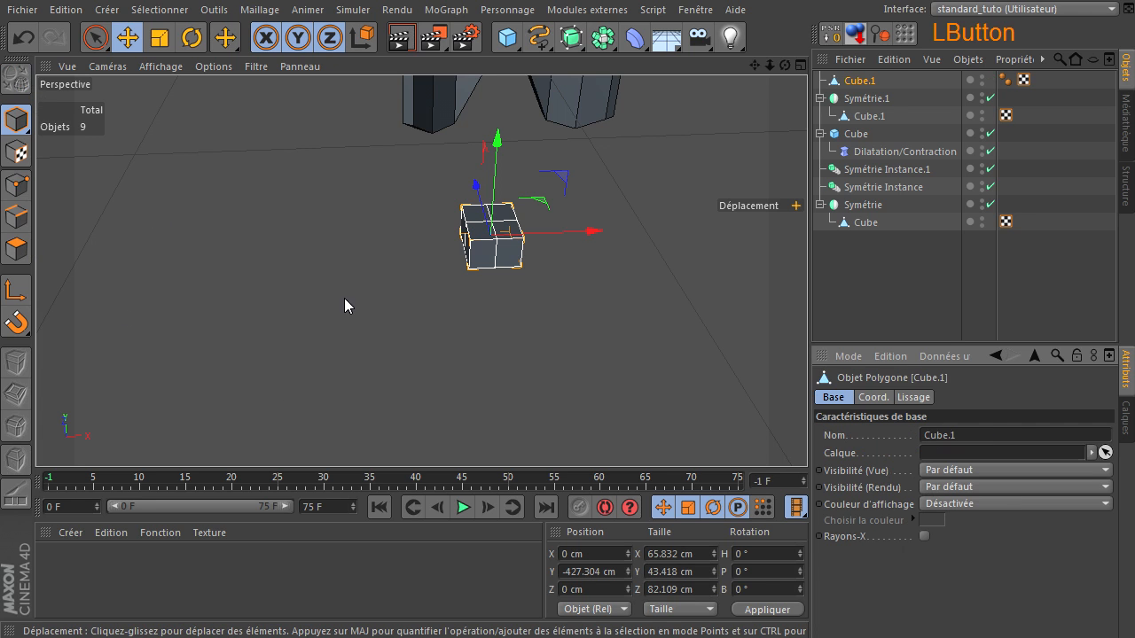
# Select the block's two rear top corner points and scale them closer together, to about 49 cm in X.
pyautogui.click(21, 197)
pyautogui.scroll(4, 576, 209)
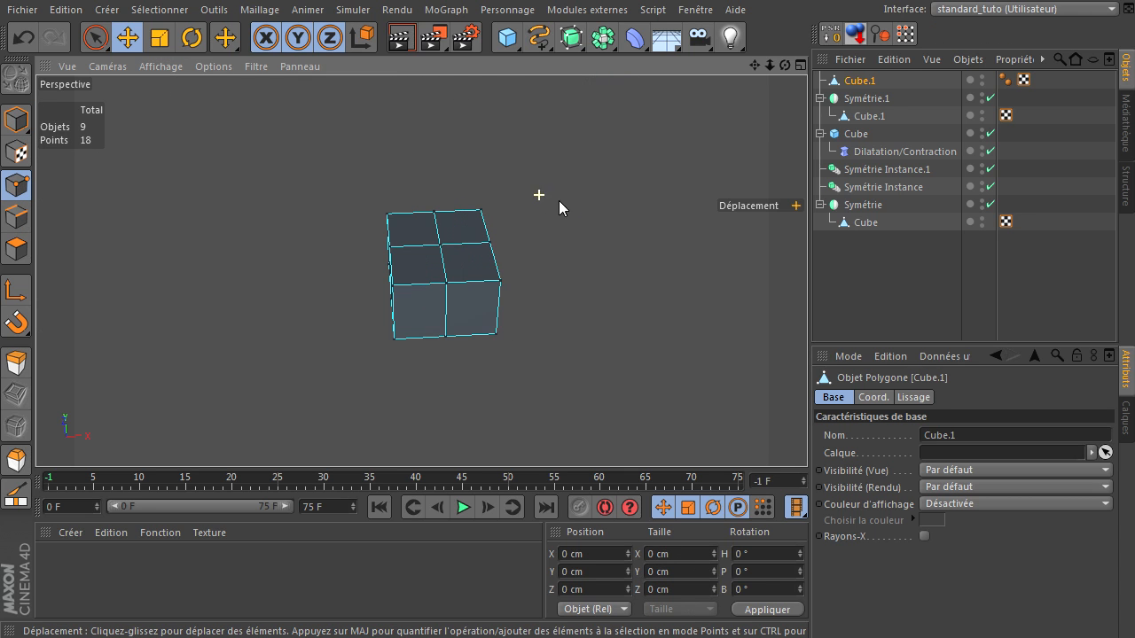
pyautogui.click(95, 37)
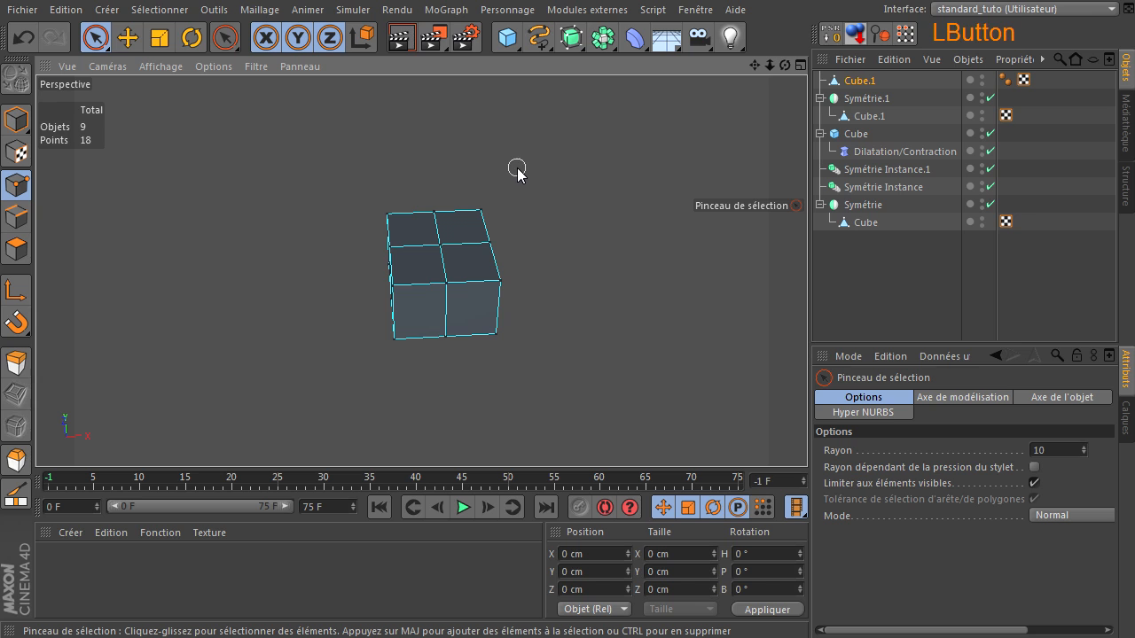
pyautogui.click(483, 206)
pyautogui.keyDown('shift'); pyautogui.click(385, 214); pyautogui.keyUp('shift')
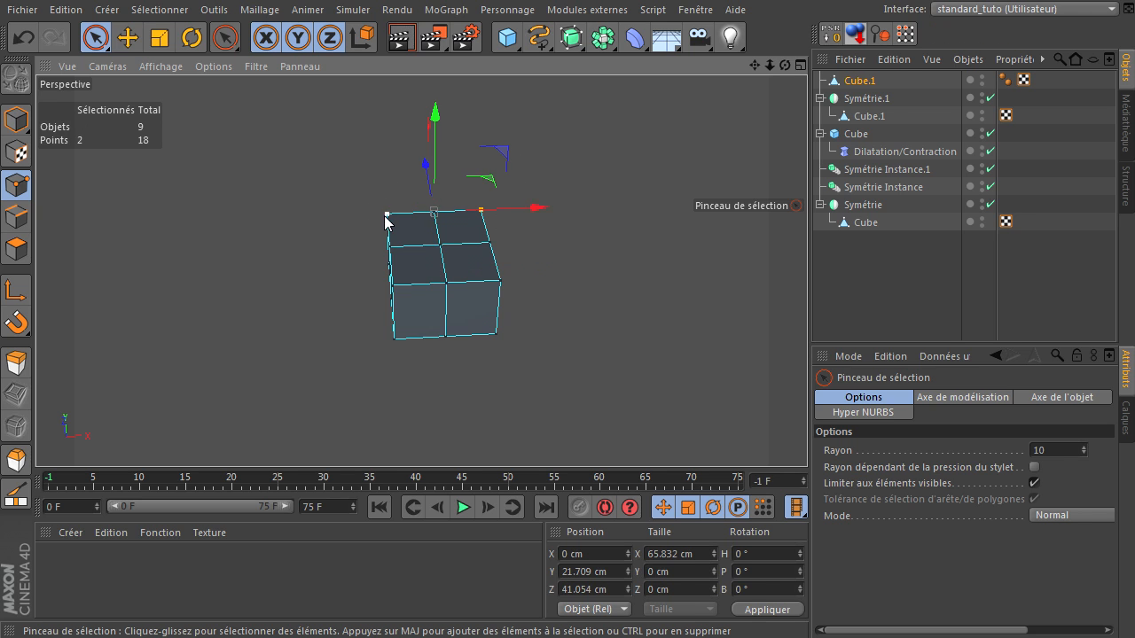
pyautogui.press('t')
pyautogui.moveTo(542, 210); pyautogui.dragTo(513, 217)
# Scale the two rear bottom corner points to about 54 cm apart in X, and delete the block's Phong smoothing tag.
pyautogui.moveTo(784, 66); pyautogui.dragTo(798, 435)
pyautogui.moveTo(785, 68); pyautogui.dragTo(785, 66)
pyautogui.press('space')
pyautogui.moveTo(480, 307); pyautogui.dragTo(470, 285)
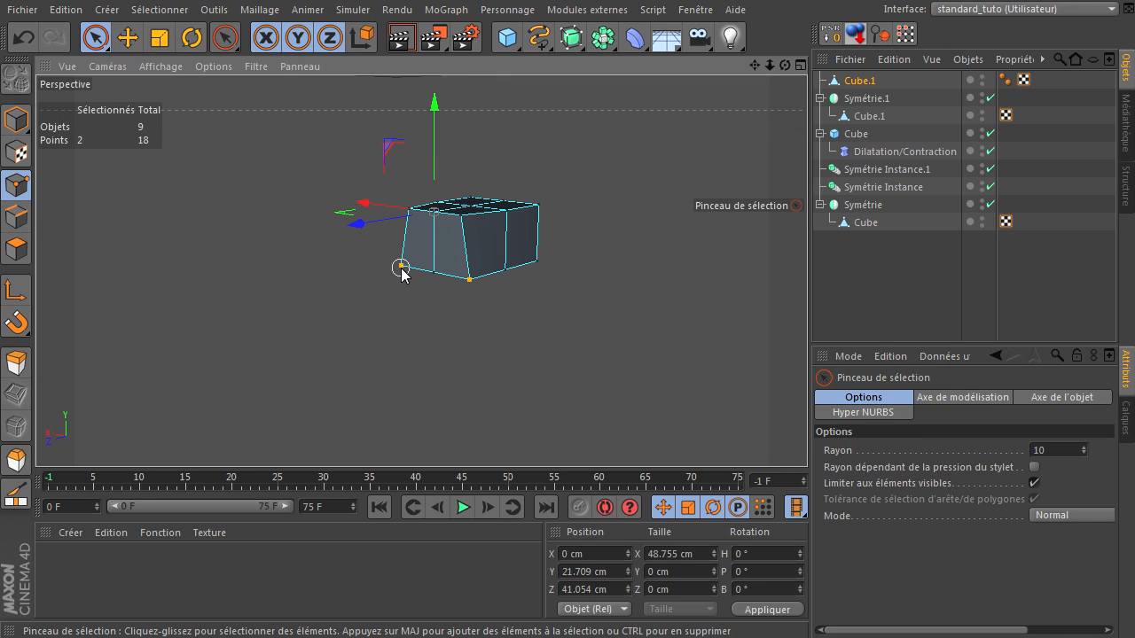
pyautogui.press('space')
pyautogui.moveTo(364, 259); pyautogui.dragTo(390, 262)
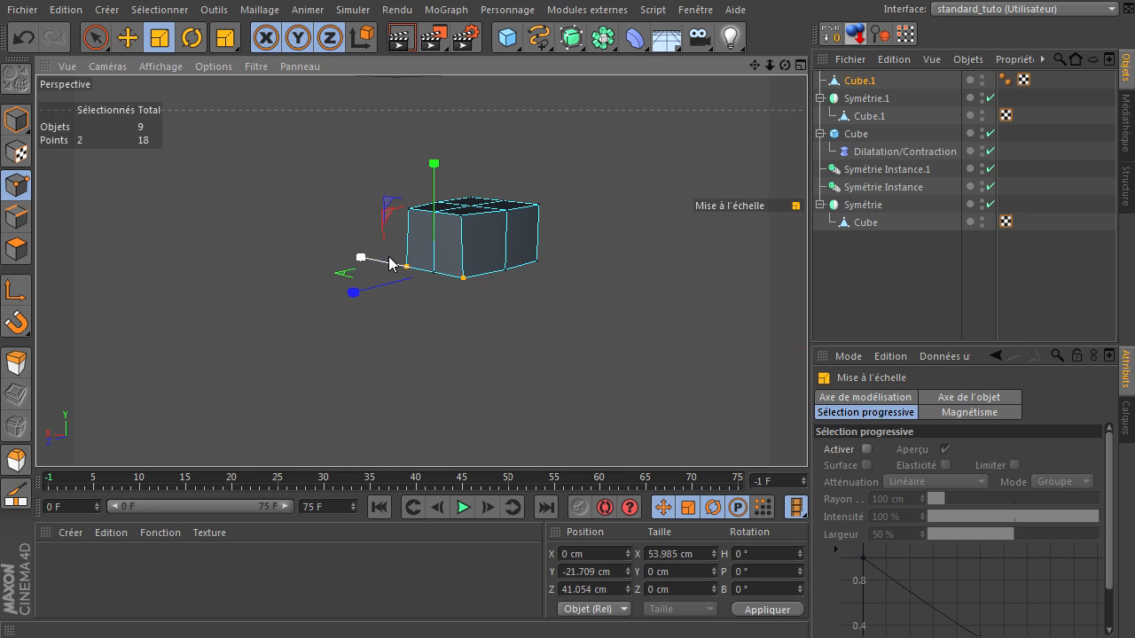
pyautogui.click(1004, 80)
pyautogui.press('Delete')
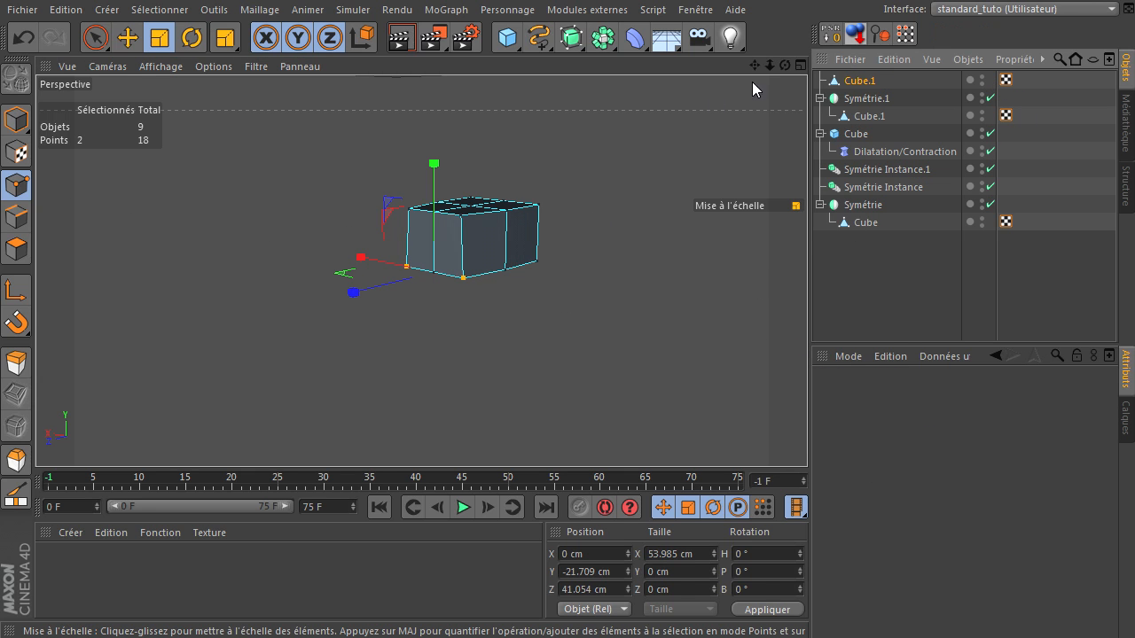
# Slope the block's front by lowering its top middle point to about 1.2 cm in Y and the two top corner points to about -4.7 cm.
pyautogui.moveTo(785, 65); pyautogui.dragTo(807, 440)
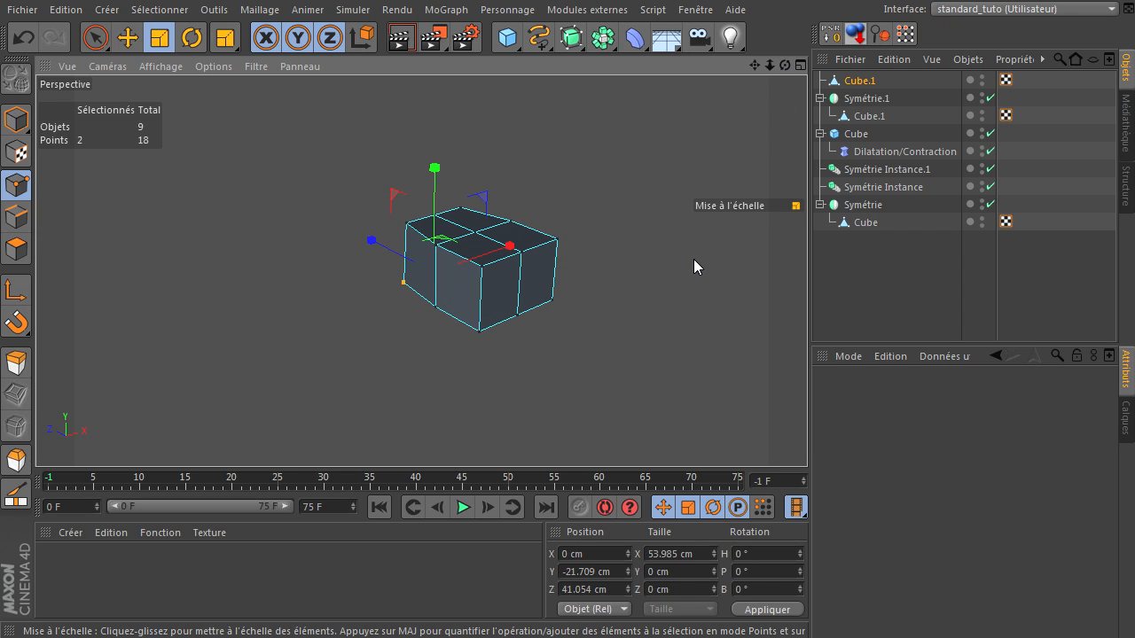
pyautogui.press('space')
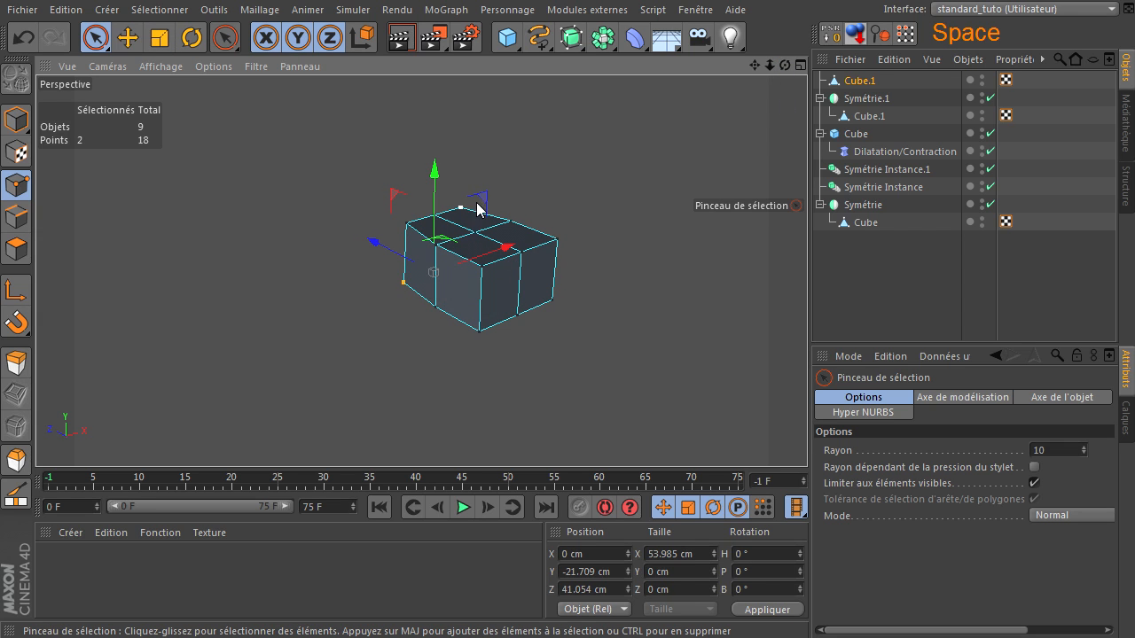
pyautogui.click(523, 255)
pyautogui.moveTo(529, 149); pyautogui.dragTo(531, 188)
pyautogui.click(610, 227)
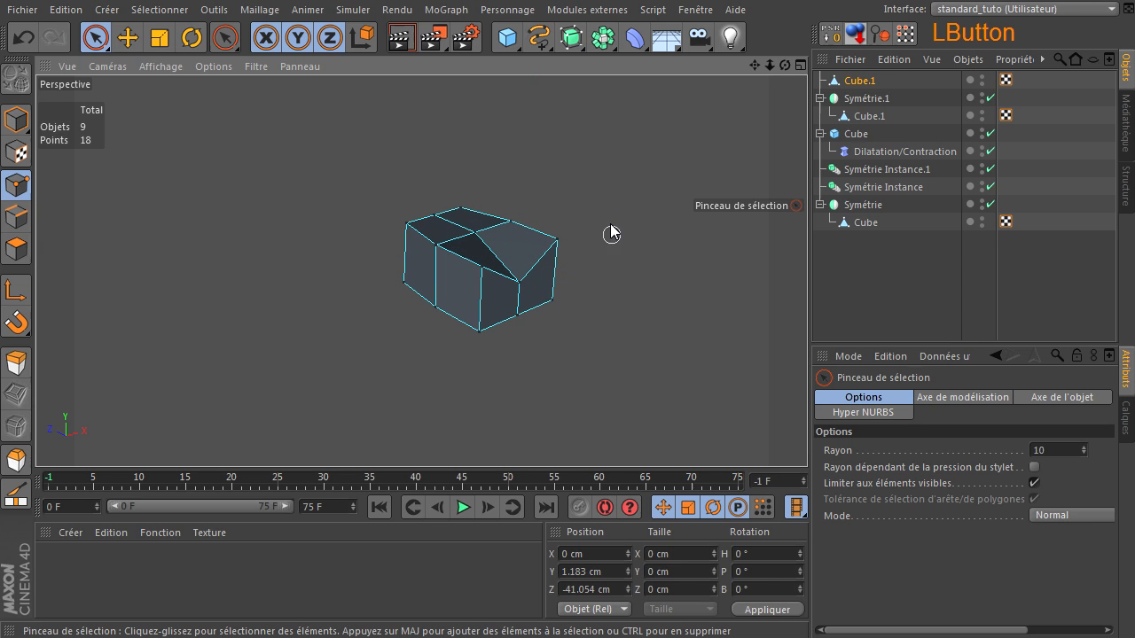
pyautogui.click(560, 237)
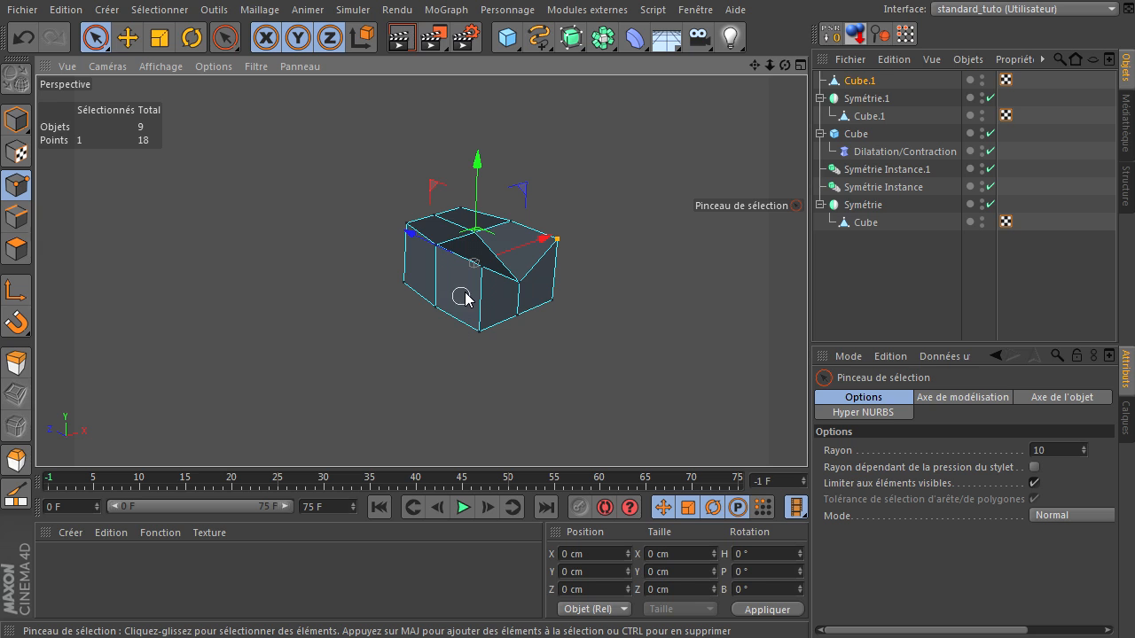
pyautogui.moveTo(531, 165); pyautogui.dragTo(532, 207)
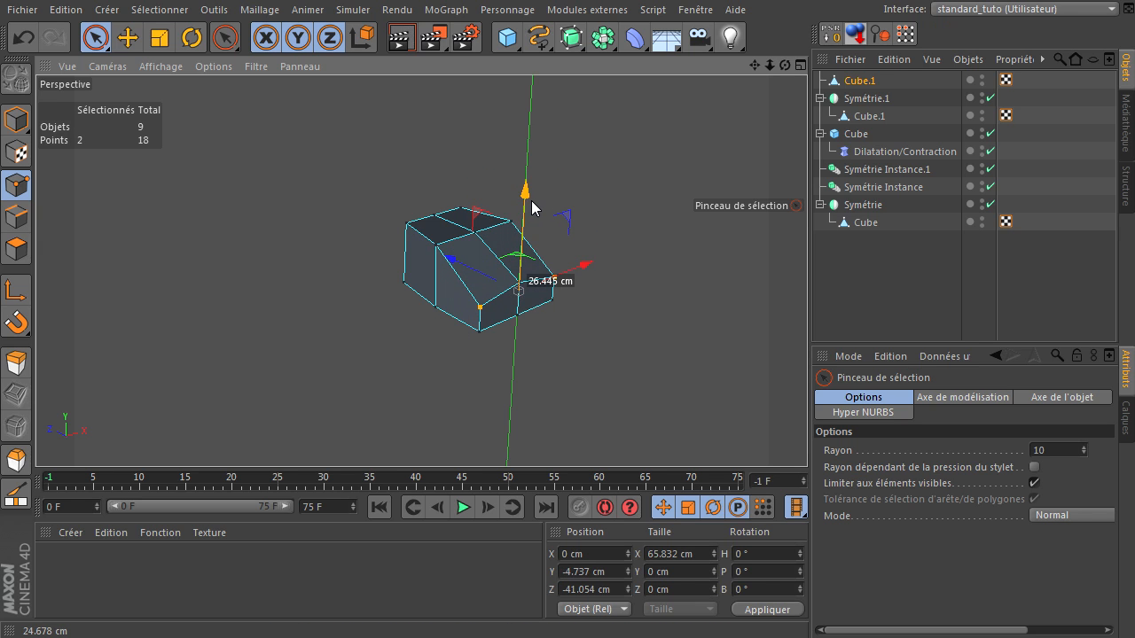
pyautogui.click(623, 353)
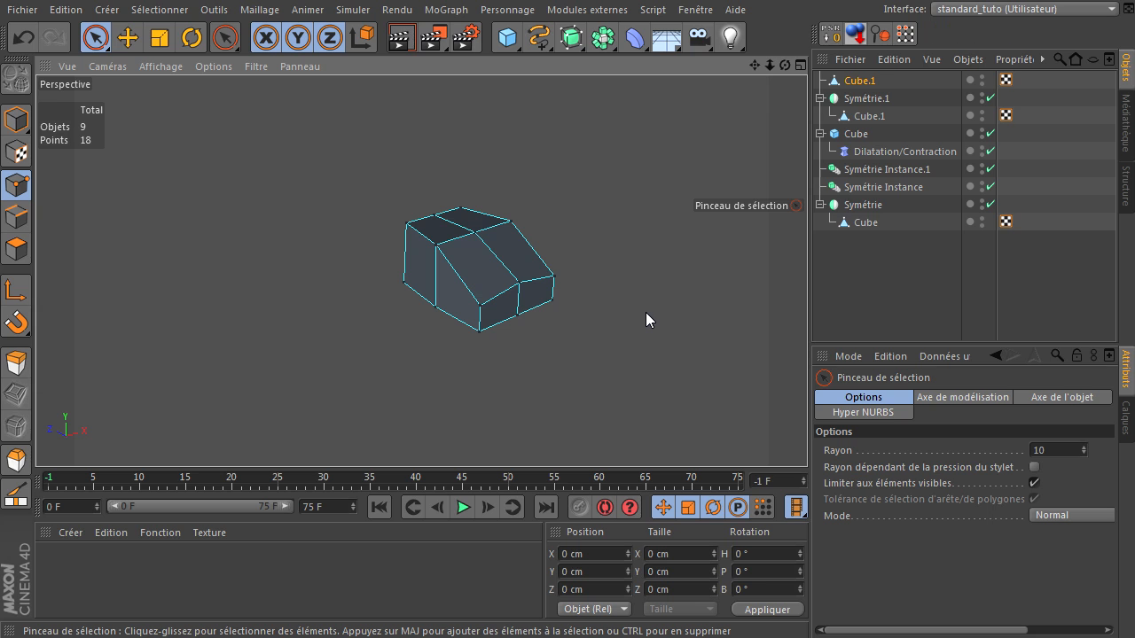
pyautogui.click(16, 250)
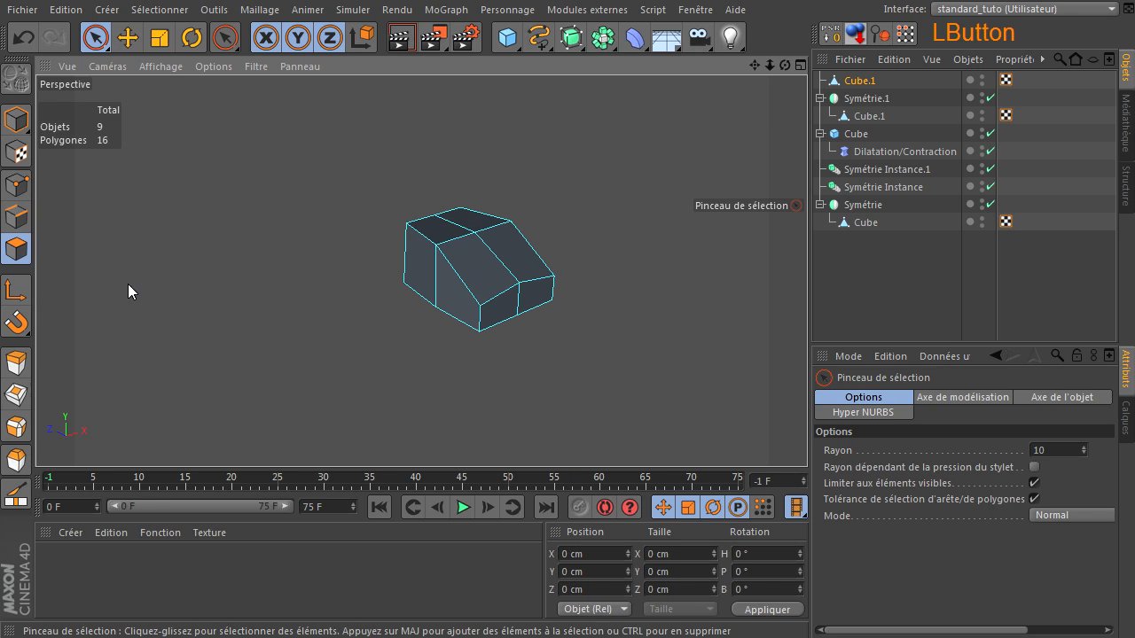
pyautogui.click(489, 323)
pyautogui.click(493, 323)
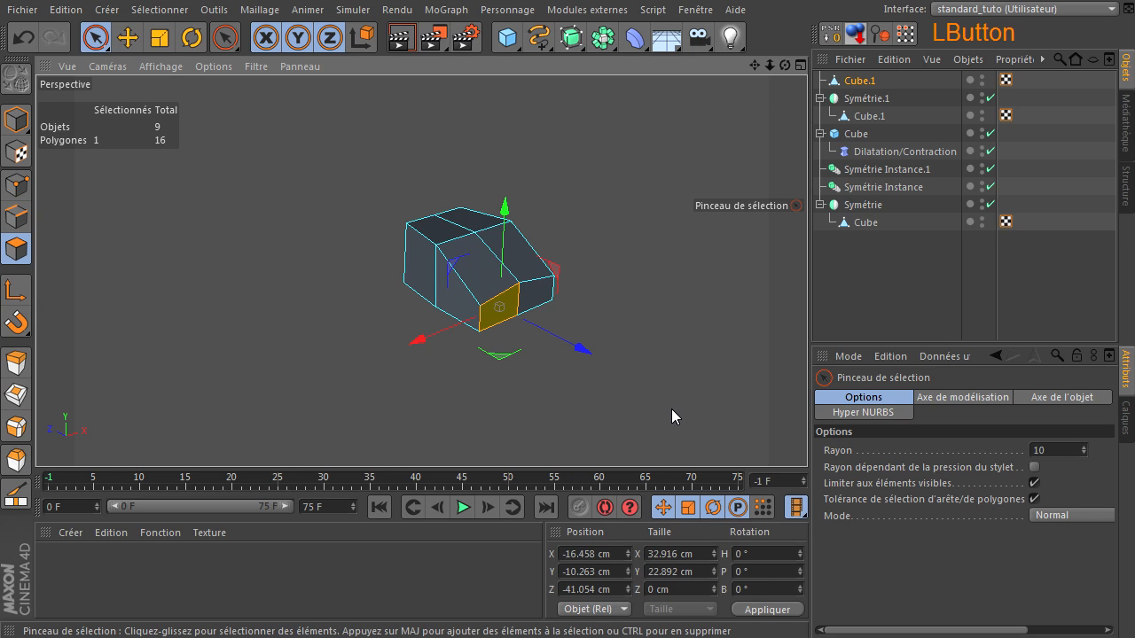
pyautogui.click(472, 464)
# Rewind the timeline to frame 0 and shift the vertical middle edge on the block's front sideways to about 7.3 cm in X.
pyautogui.click(379, 507)
pyautogui.click(18, 219)
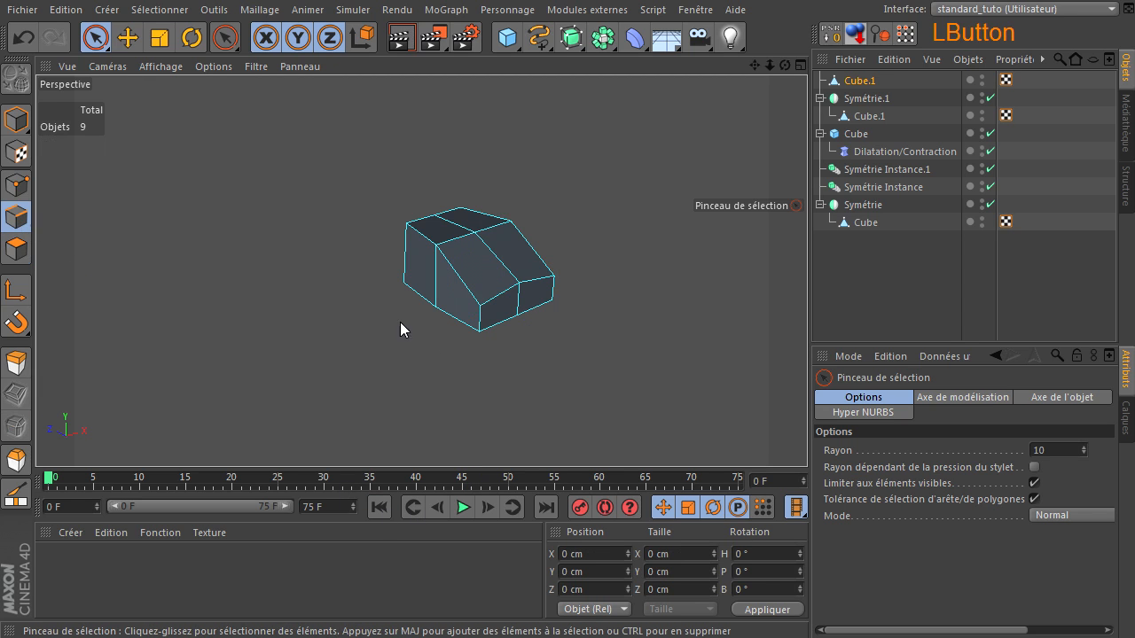
pyautogui.click(518, 303)
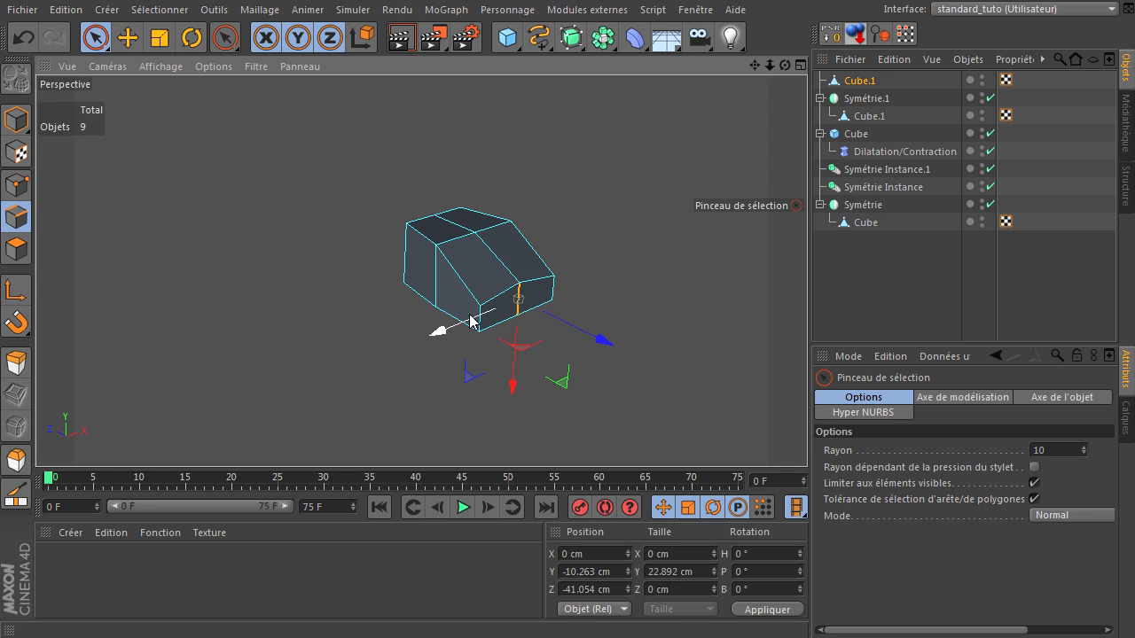
pyautogui.moveTo(435, 335)
pyautogui.mouseDown()
pyautogui.moveTo(447, 337)
pyautogui.moveTo(446, 325)
pyautogui.mouseUp()
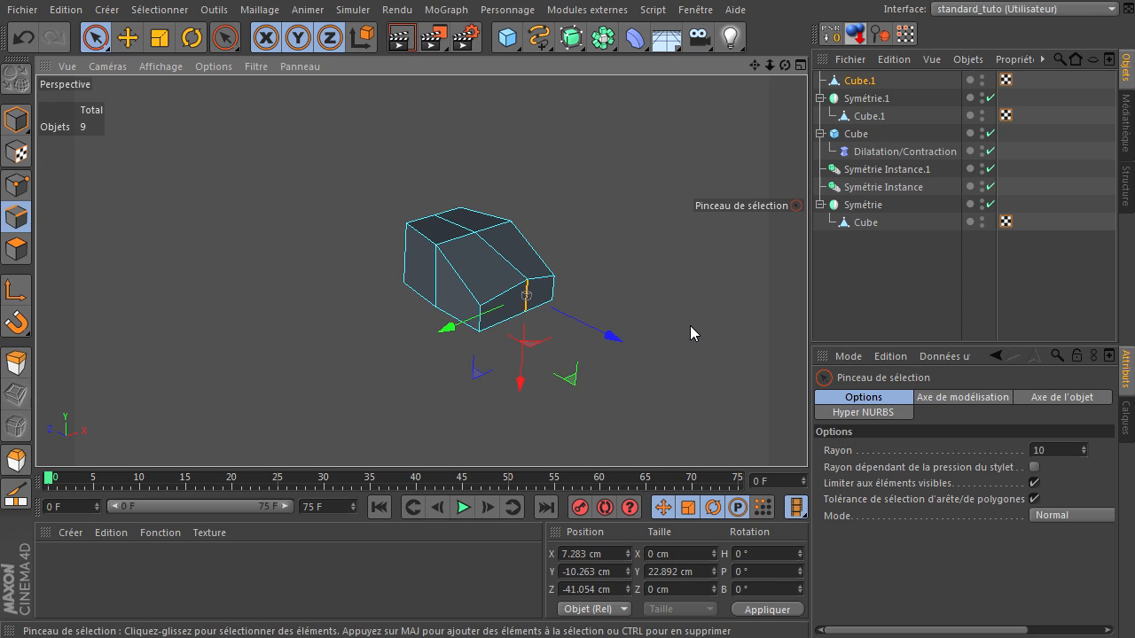
pyautogui.click(564, 300)
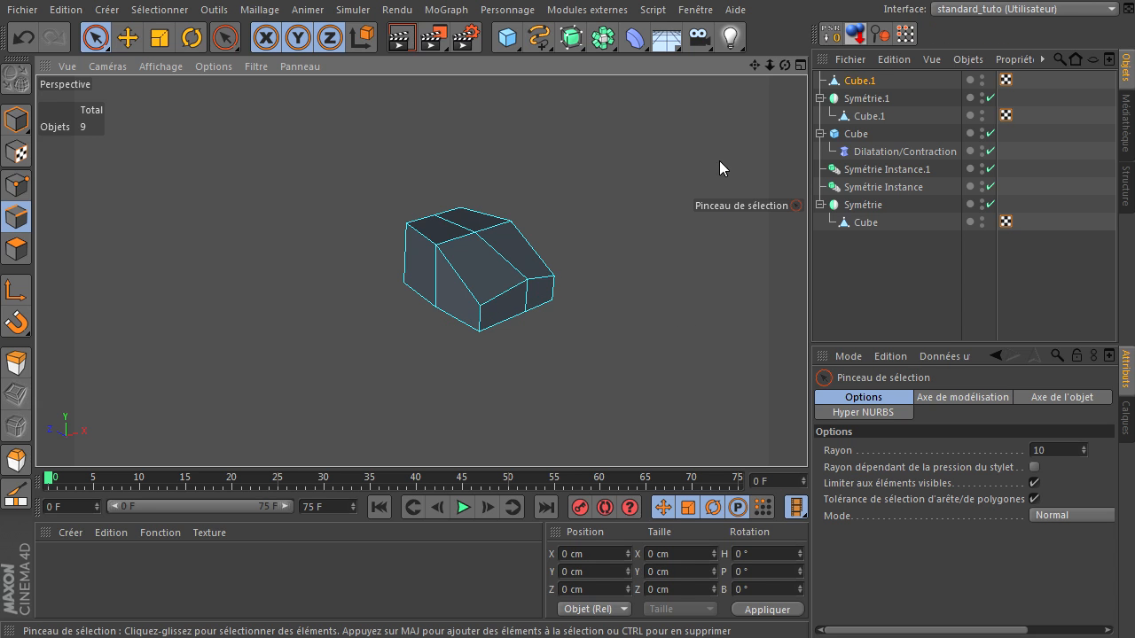
# Extrude the wider front polygon of the block outward by about 37.2 cm.
pyautogui.moveTo(787, 68); pyautogui.dragTo(807, 435)
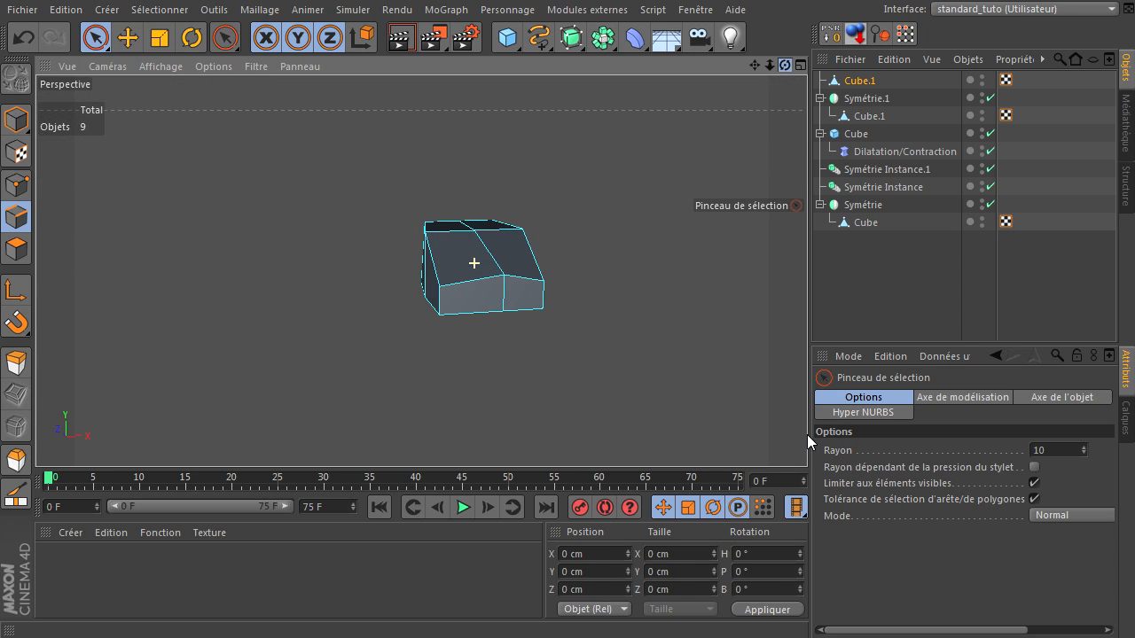
pyautogui.click(17, 251)
pyautogui.click(471, 294)
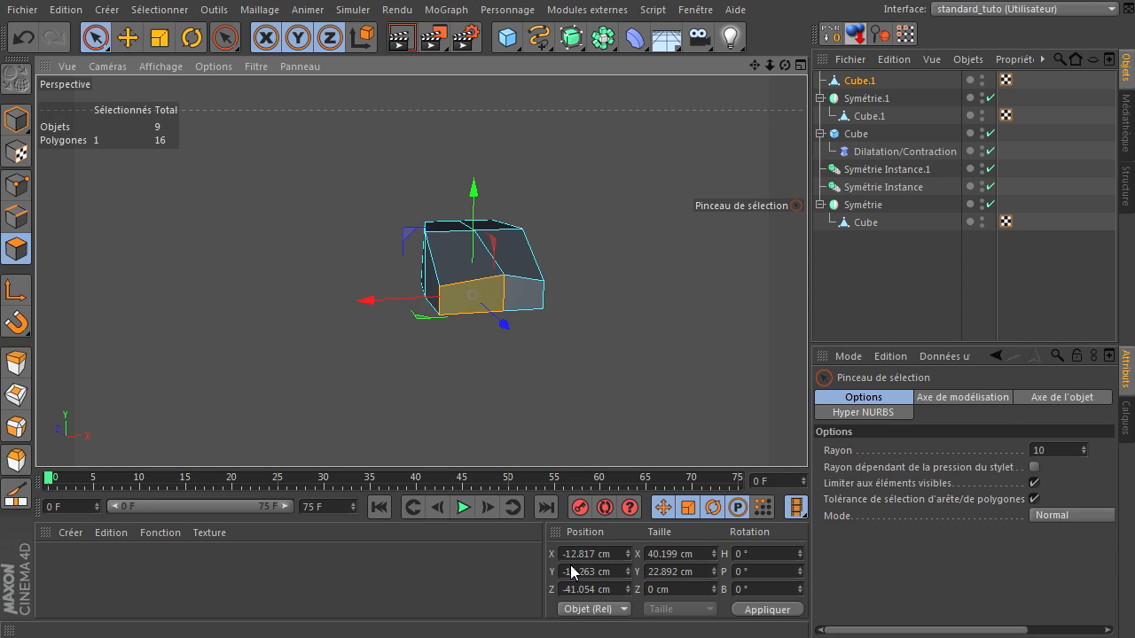
pyautogui.press('d')
pyautogui.moveTo(463, 451); pyautogui.dragTo(481, 404)
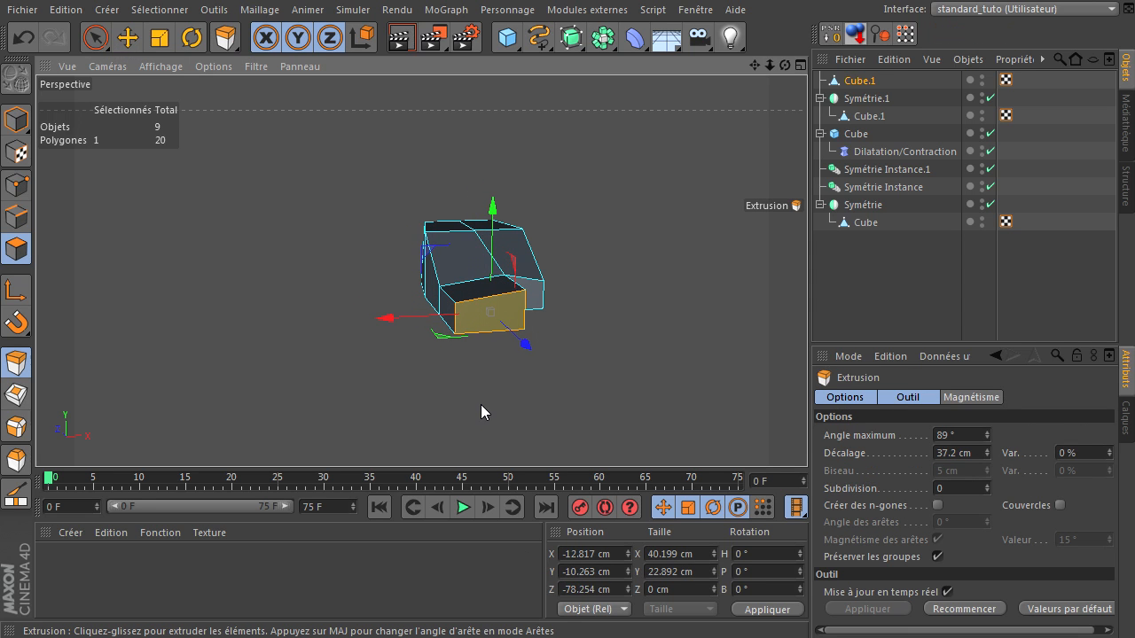
# Taper the extrusion's end by lowering its inner top point to about -5.8 cm in Y and pulling the outer corner points inward.
pyautogui.press('t')
pyautogui.click(17, 185)
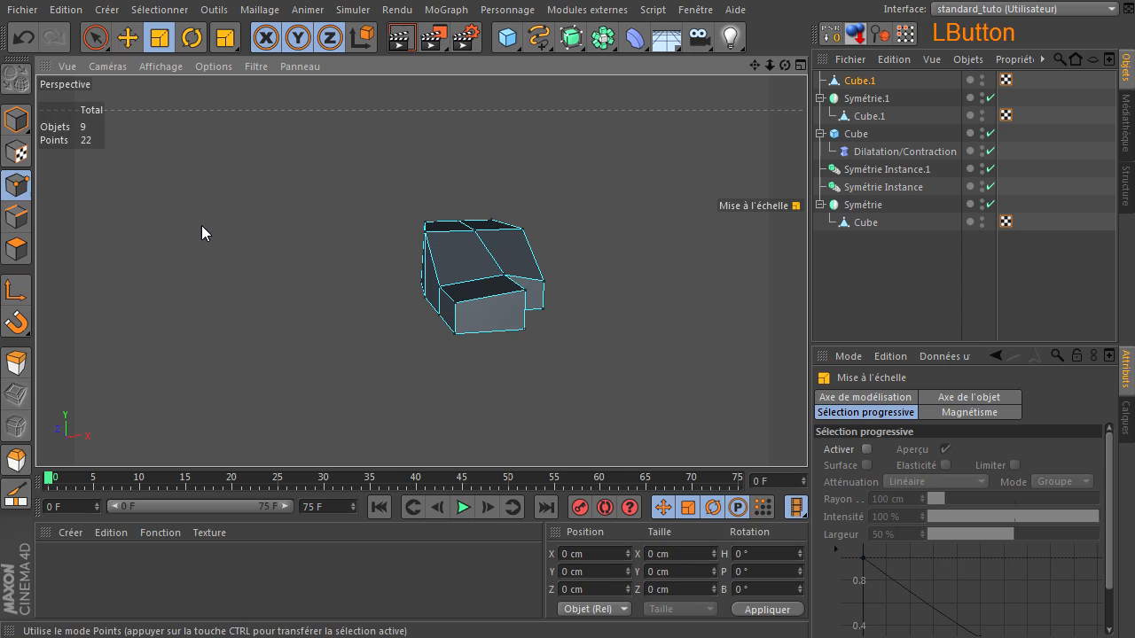
pyautogui.press('space')
pyautogui.click(527, 291)
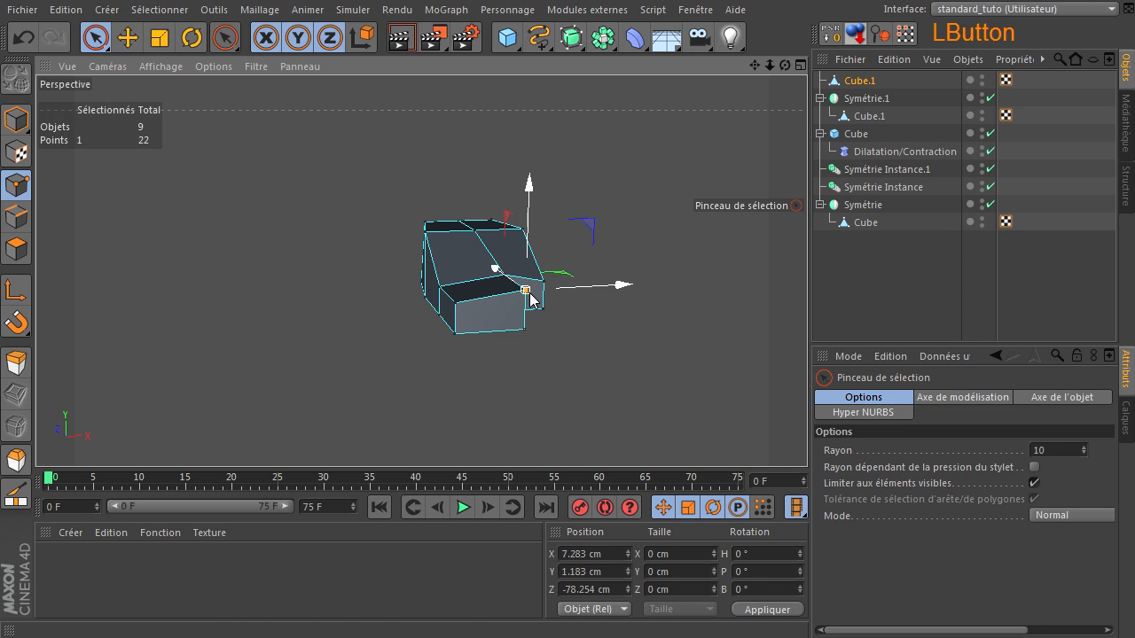
pyautogui.moveTo(523, 211); pyautogui.dragTo(532, 224)
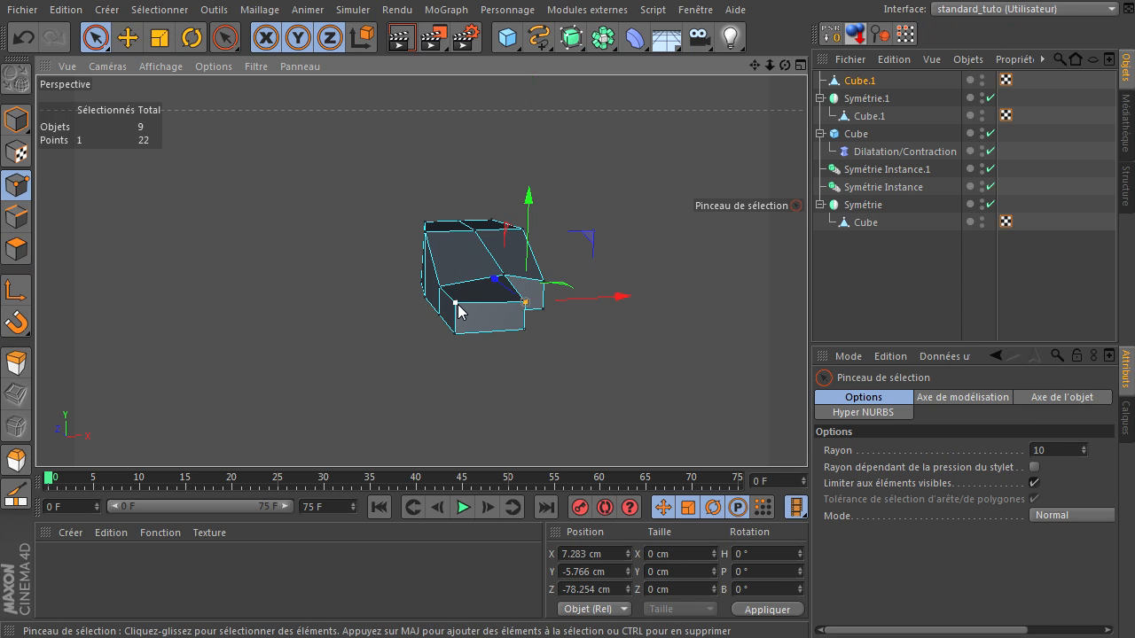
pyautogui.click(456, 304)
pyautogui.moveTo(458, 270); pyautogui.dragTo(462, 274)
pyautogui.moveTo(537, 305); pyautogui.dragTo(511, 333)
pyautogui.click(453, 336)
pyautogui.click(520, 385)
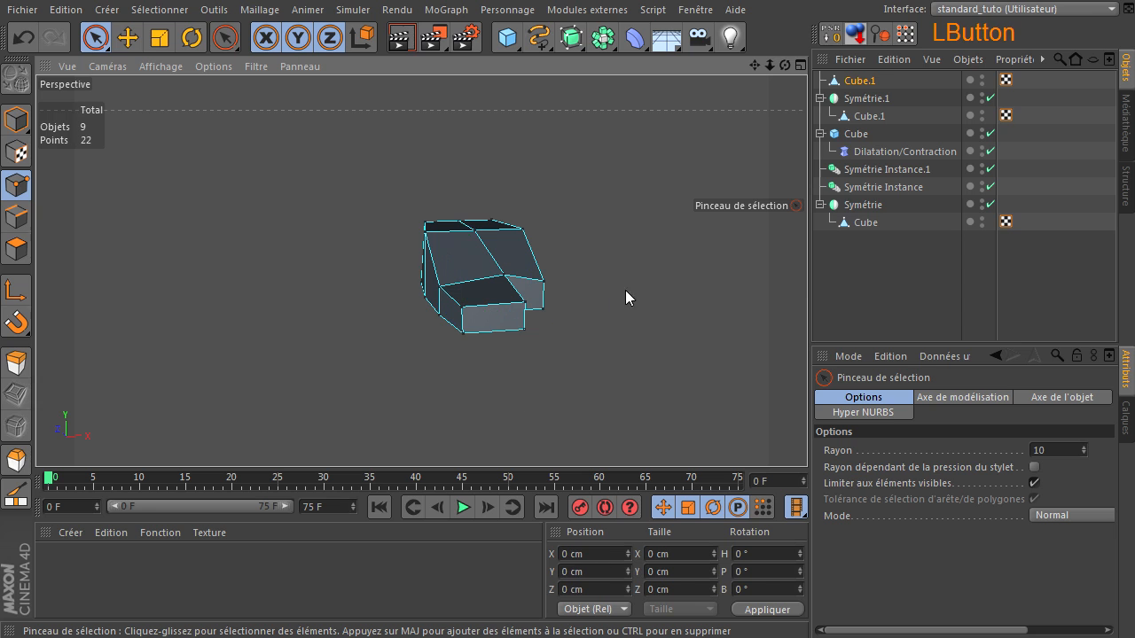
# Shift the two inner end points of the extruded front toe sideways to about 5.2 cm in X.
pyautogui.moveTo(785, 65); pyautogui.dragTo(597, 301)
pyautogui.click(462, 377)
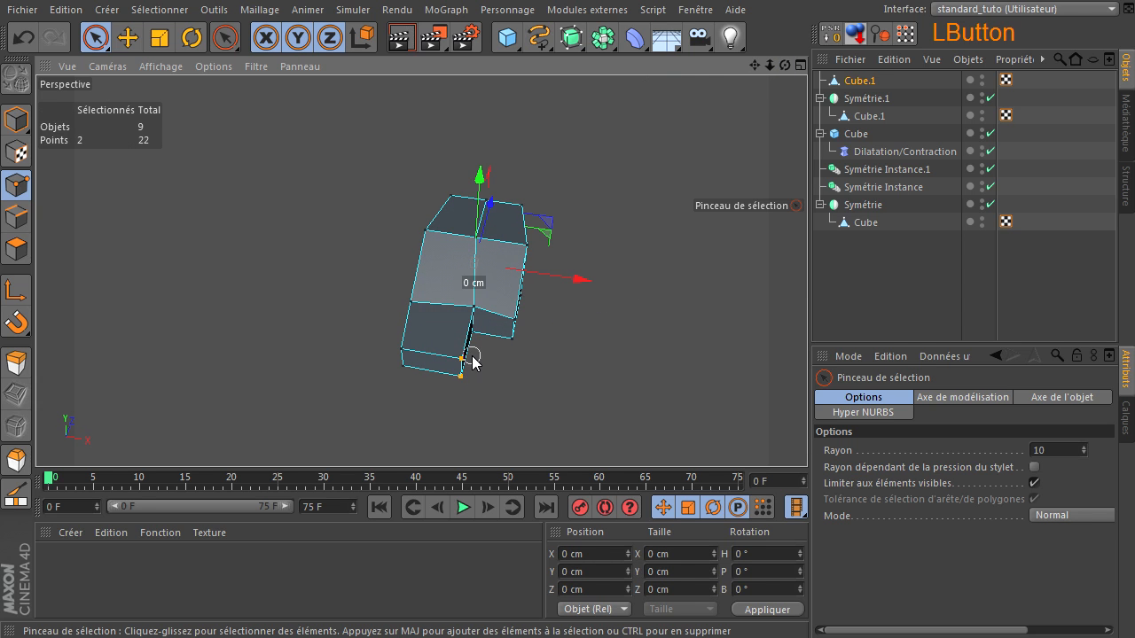
pyautogui.moveTo(509, 375); pyautogui.dragTo(507, 375)
pyautogui.click(524, 413)
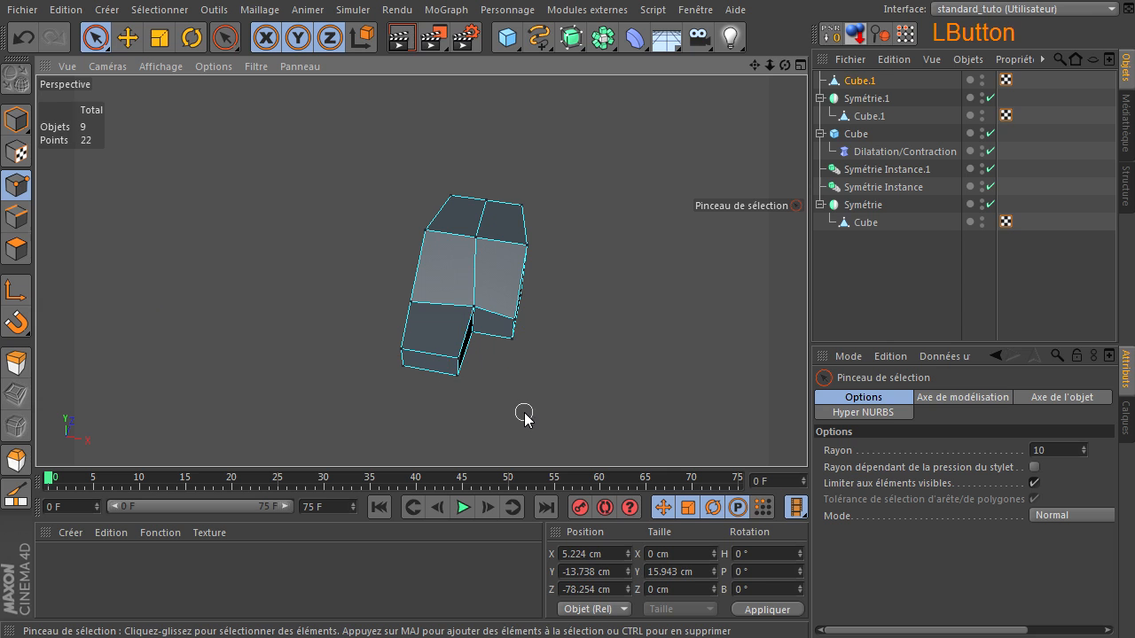
# Extrude the narrower front polygon of the block outward by about 34.5 cm to form a second toe.
pyautogui.click(16, 249)
pyautogui.click(489, 333)
pyautogui.press('d')
pyautogui.moveTo(694, 363); pyautogui.dragTo(807, 434)
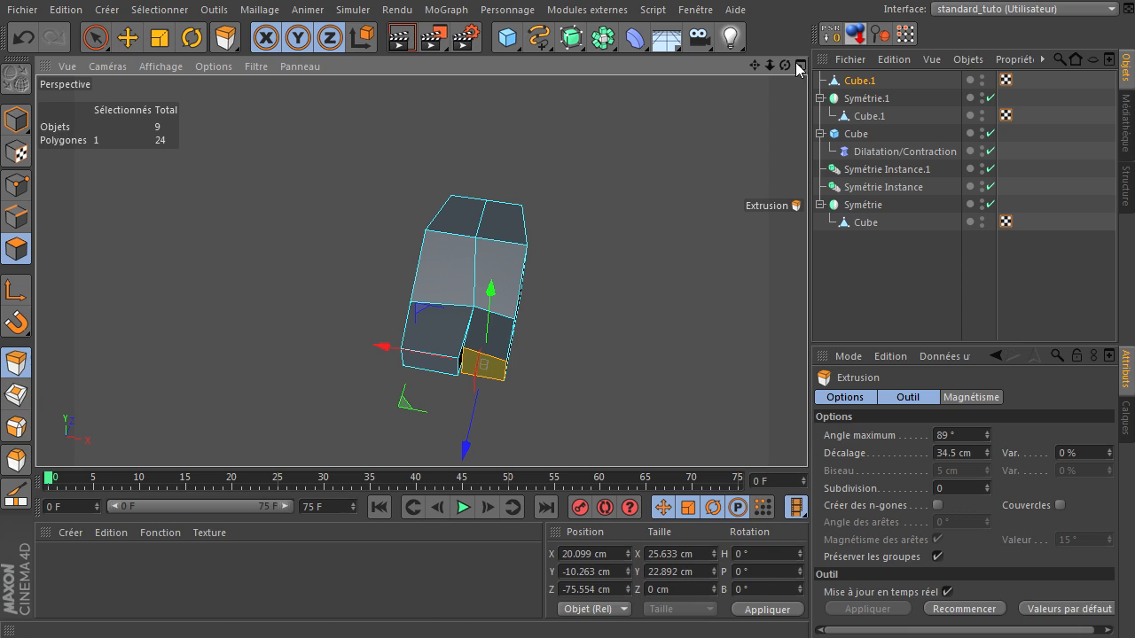
pyautogui.moveTo(787, 64); pyautogui.dragTo(806, 433)
pyautogui.moveTo(502, 431); pyautogui.dragTo(499, 435)
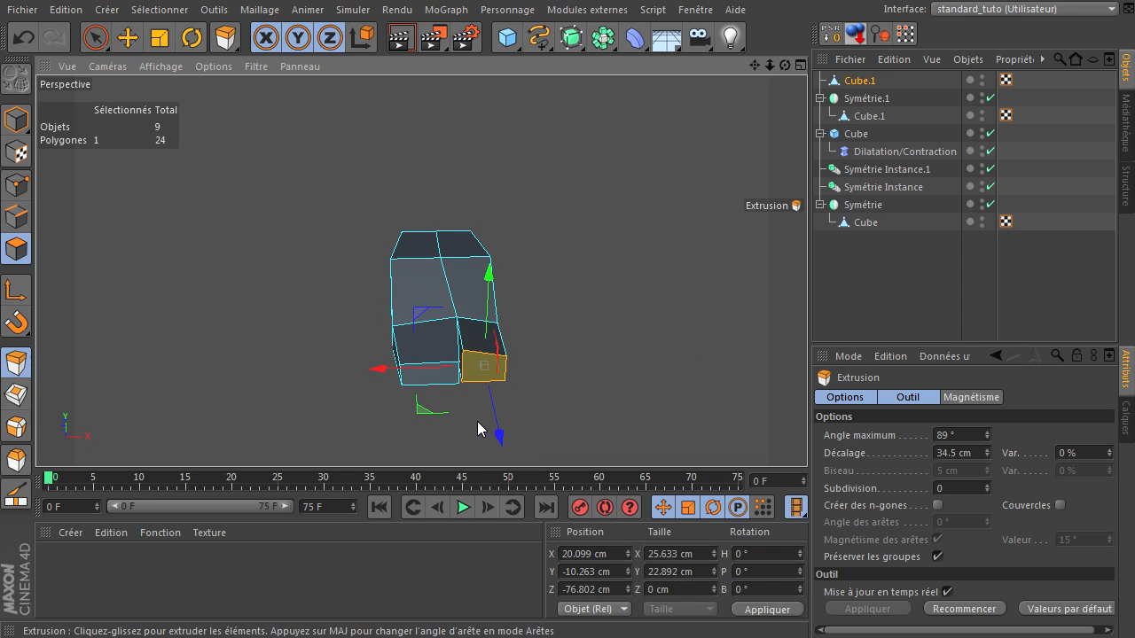
# Lower the inner top end point of the second toe to about -3 cm in Y.
pyautogui.click(16, 184)
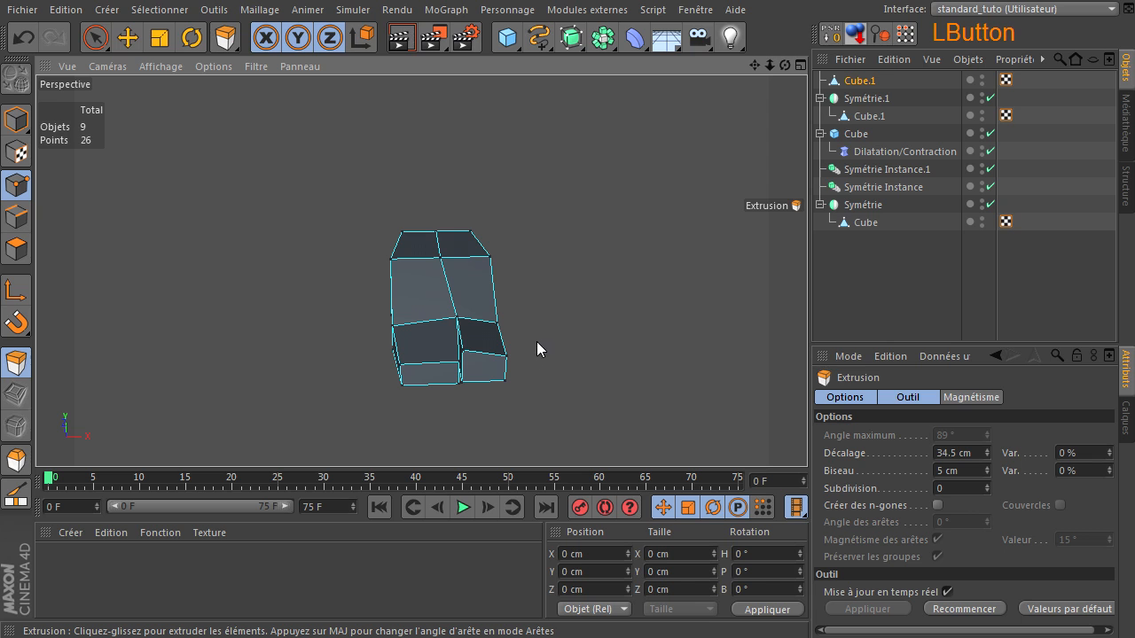
pyautogui.click(463, 351)
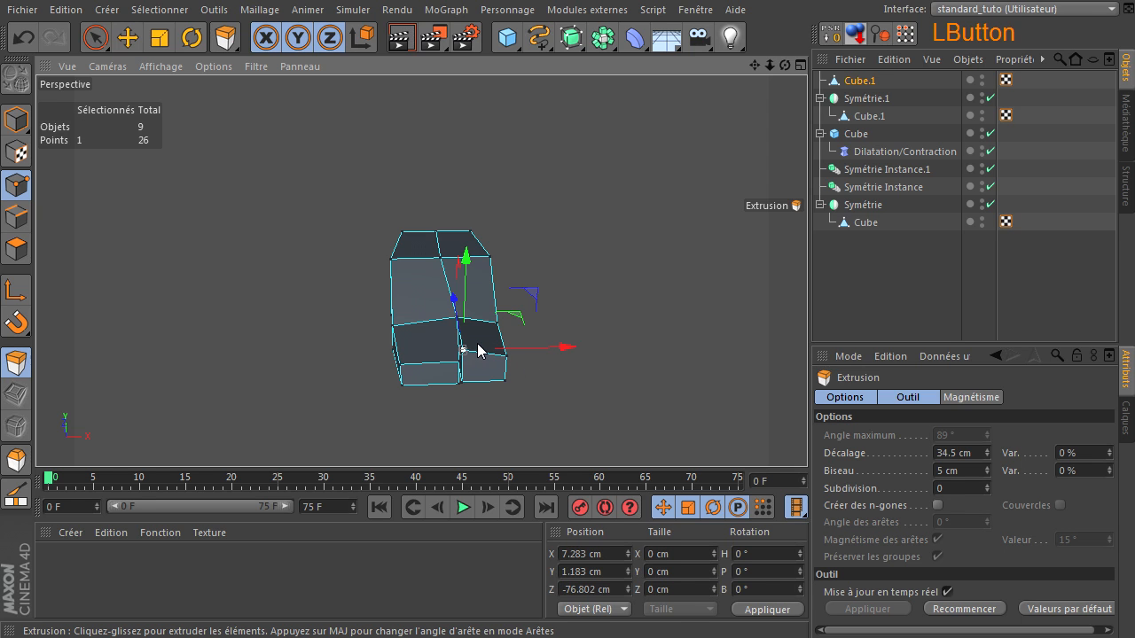
pyautogui.moveTo(464, 265); pyautogui.dragTo(470, 288)
pyautogui.moveTo(480, 409); pyautogui.dragTo(429, 411)
pyautogui.scroll(5, 428, 411)
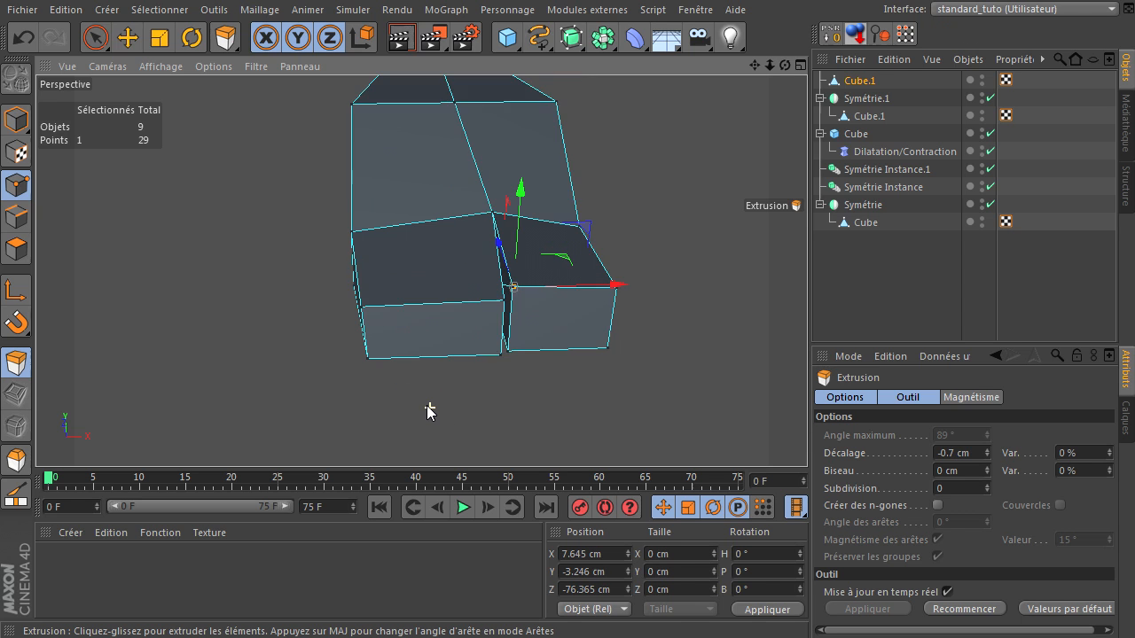
pyautogui.press('space')
pyautogui.click(616, 388)
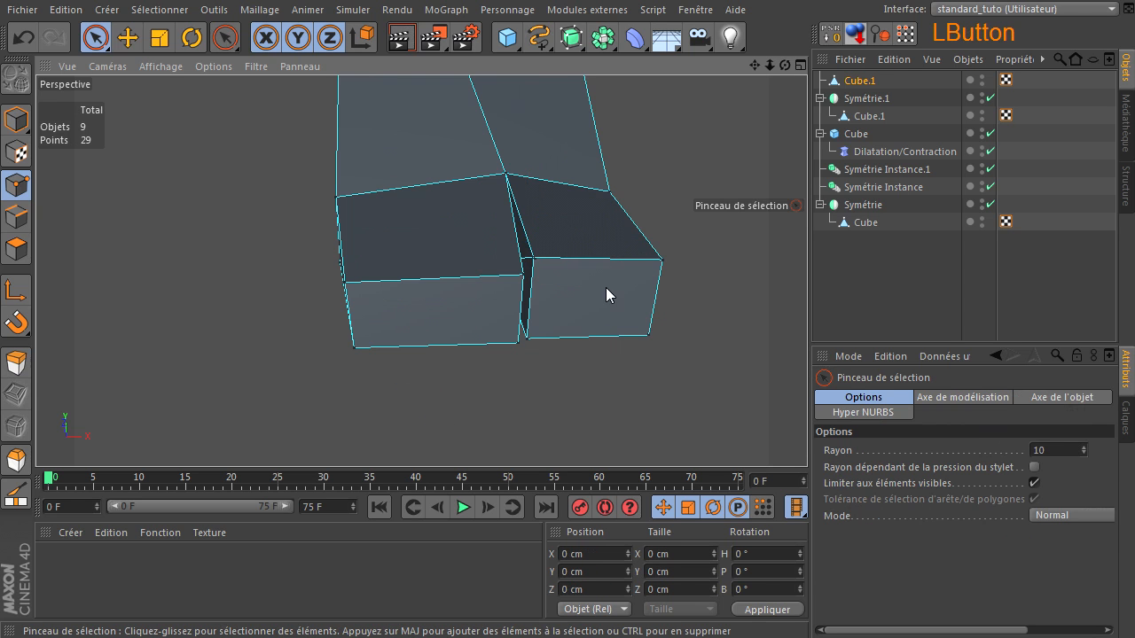
pyautogui.click(26, 39)
pyautogui.click(579, 402)
pyautogui.press('space')
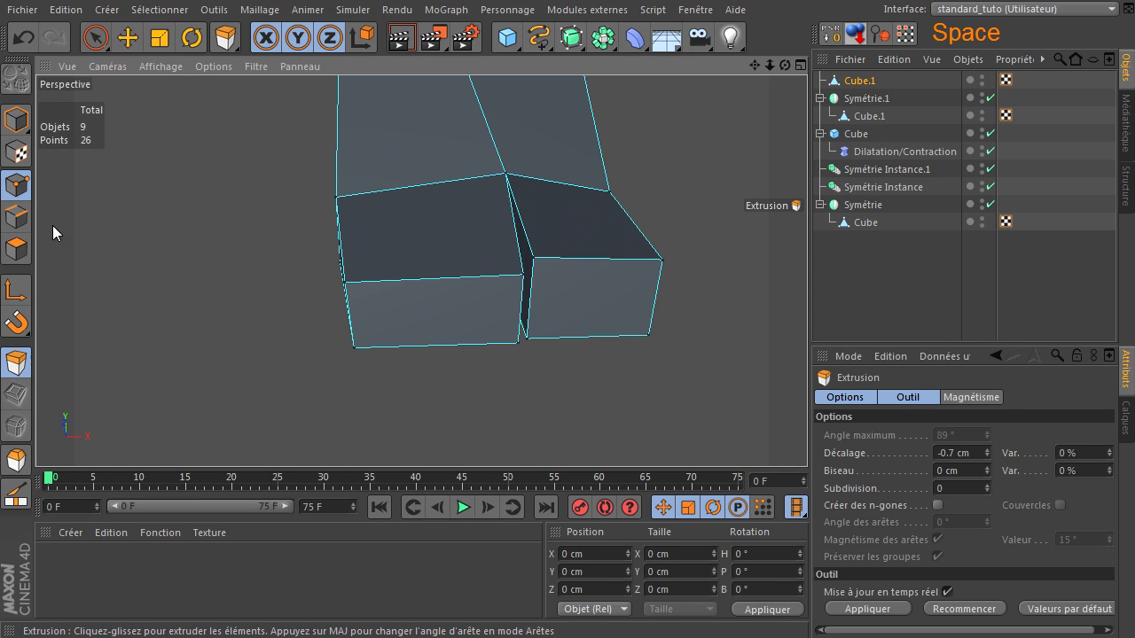
# Narrow the second toe's end to about 18.9 cm in X by shifting its inner and outer corner points inward.
pyautogui.click(93, 38)
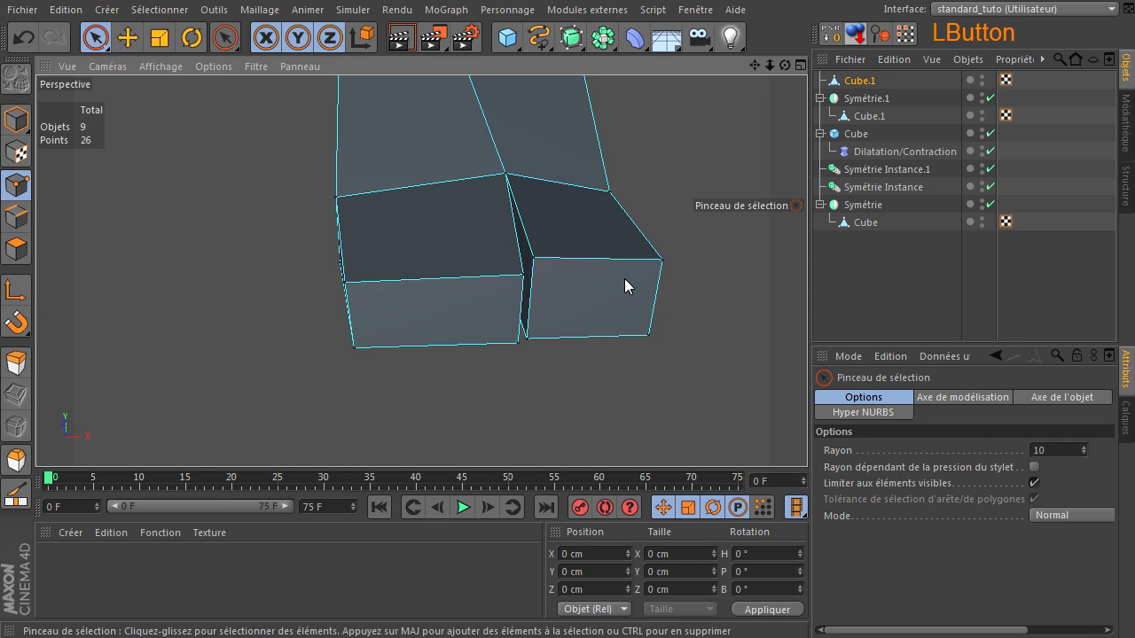
pyautogui.click(534, 257)
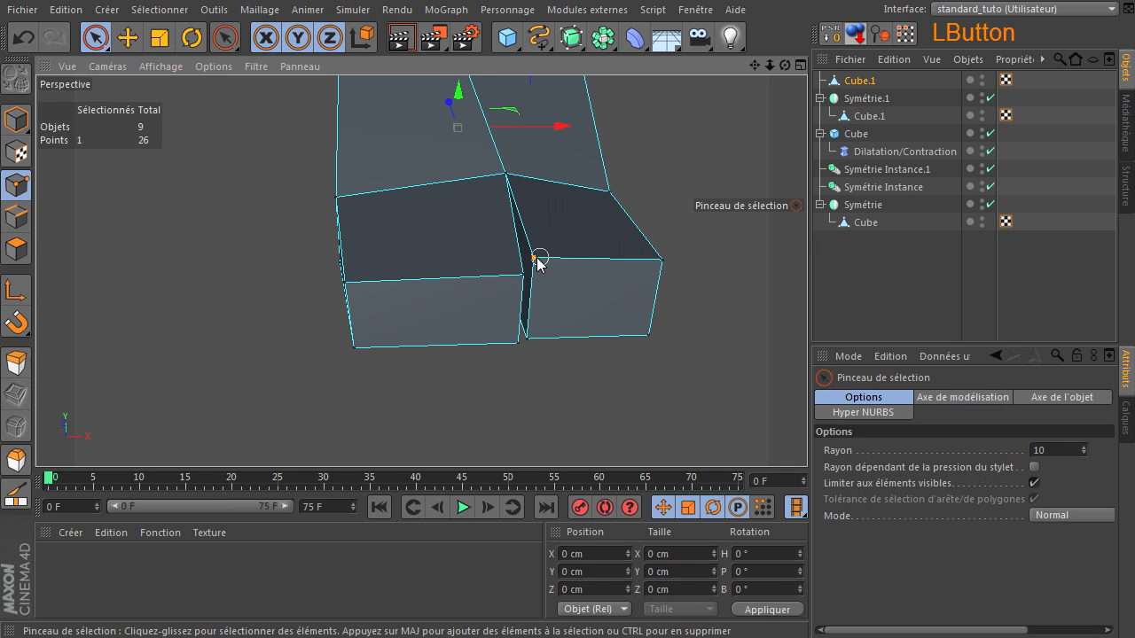
pyautogui.keyDown('shift'); pyautogui.click(532, 348); pyautogui.keyUp('shift')
pyautogui.moveTo(595, 308); pyautogui.dragTo(613, 306)
pyautogui.moveTo(526, 254); pyautogui.dragTo(530, 262)
pyautogui.moveTo(642, 312); pyautogui.dragTo(647, 309)
pyautogui.moveTo(681, 251); pyautogui.dragTo(649, 335)
pyautogui.moveTo(699, 299)
pyautogui.mouseDown()
pyautogui.moveTo(683, 299)
pyautogui.moveTo(682, 312)
pyautogui.mouseUp()
pyautogui.click(677, 367)
pyautogui.scroll(-5, 509, 398)
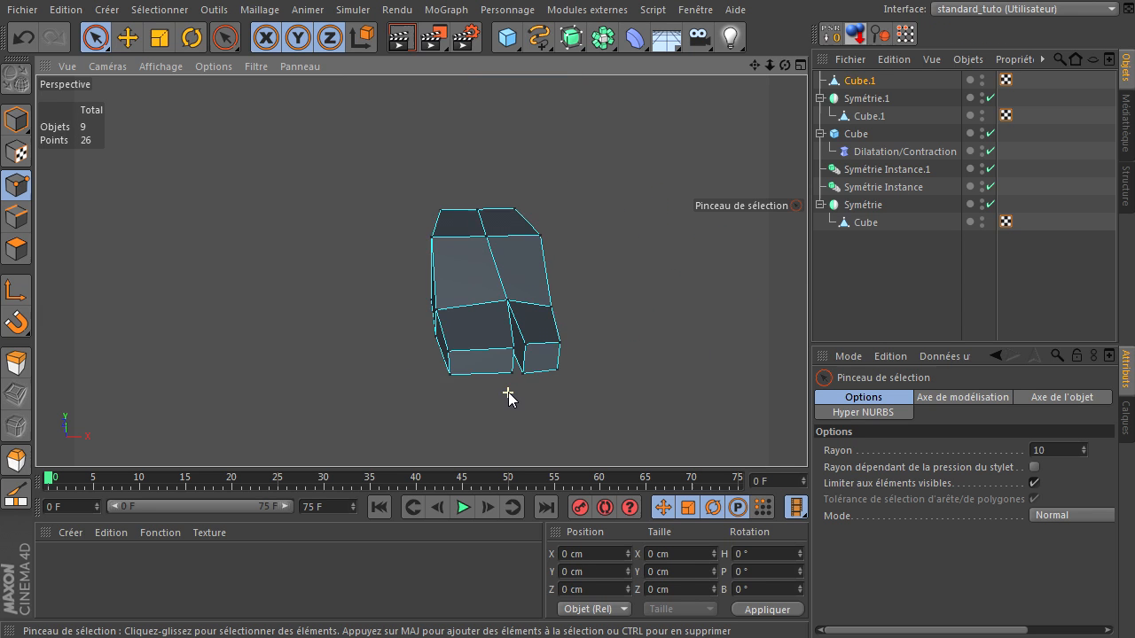
# Extrude the two rear top polygons of the foot block upward by about 15.3 cm.
pyautogui.click(841, 242)
pyautogui.moveTo(784, 65); pyautogui.dragTo(806, 435)
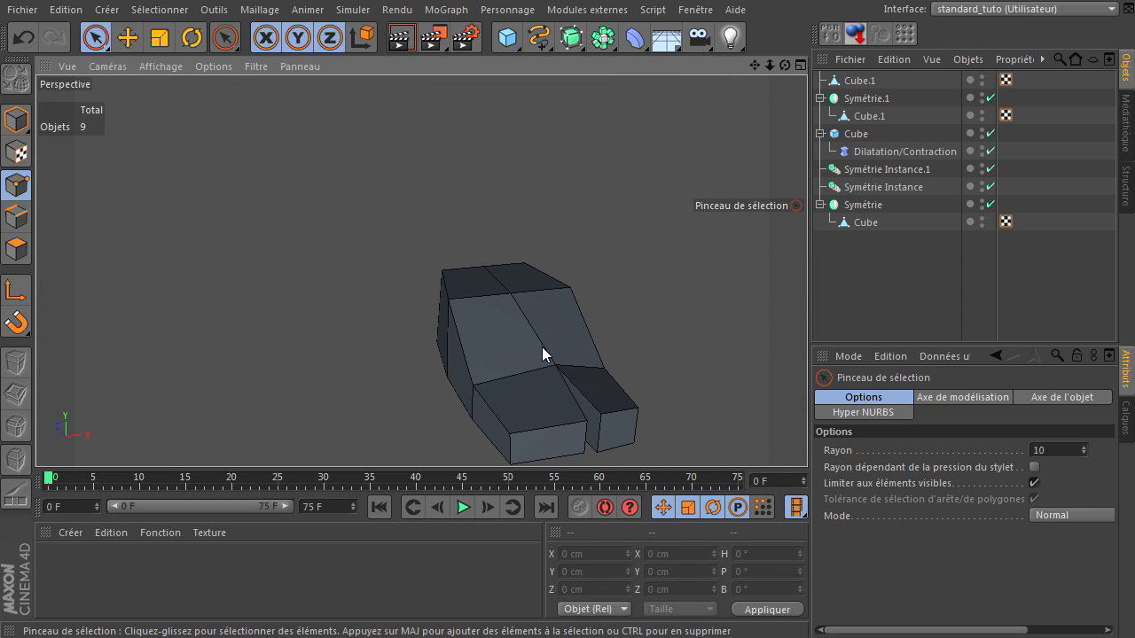
pyautogui.moveTo(785, 65); pyautogui.dragTo(807, 434)
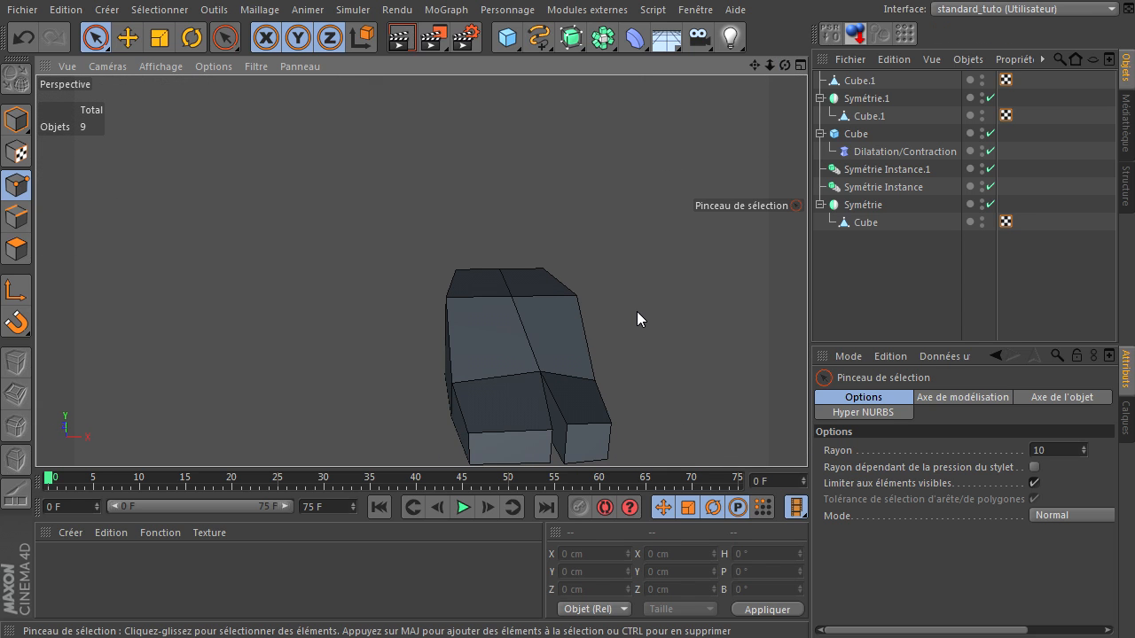
pyautogui.click(863, 224)
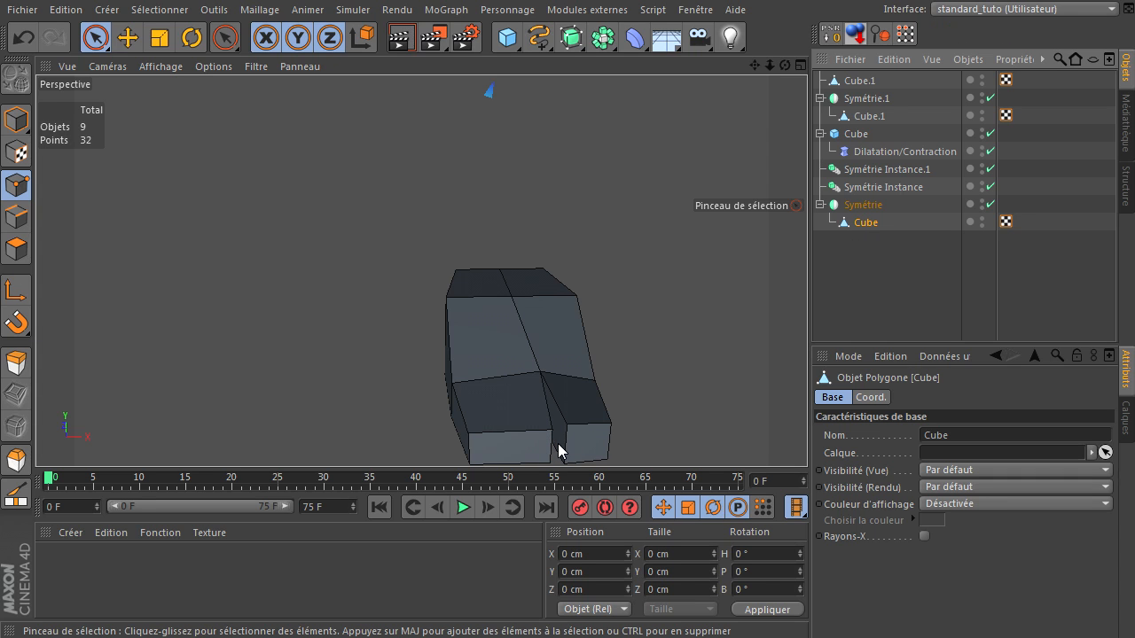
pyautogui.click(16, 249)
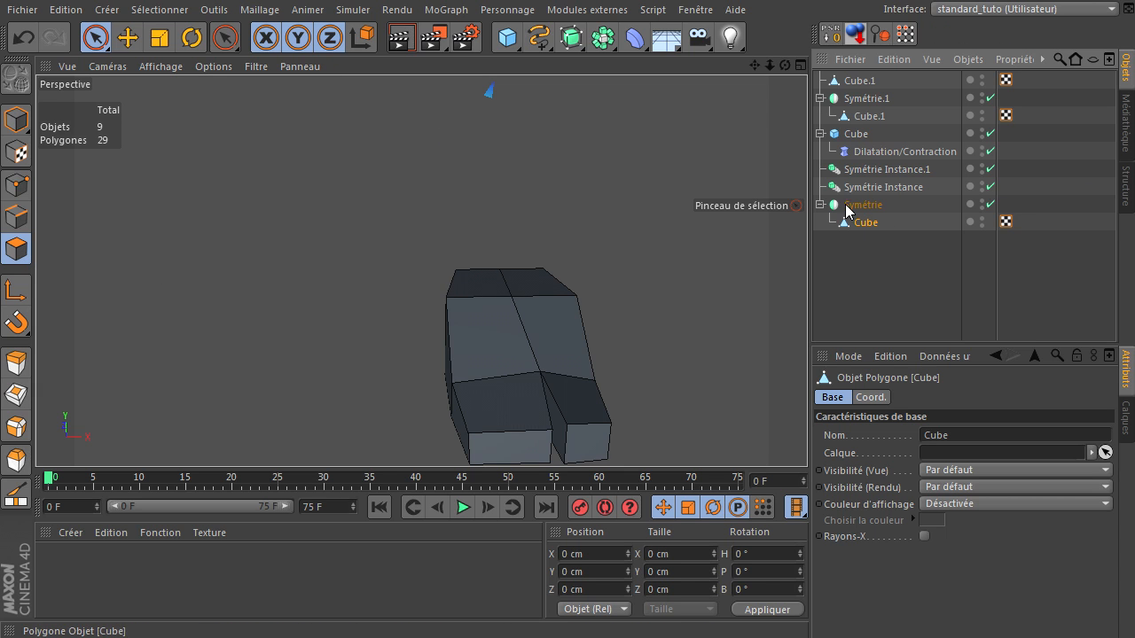
pyautogui.click(585, 441)
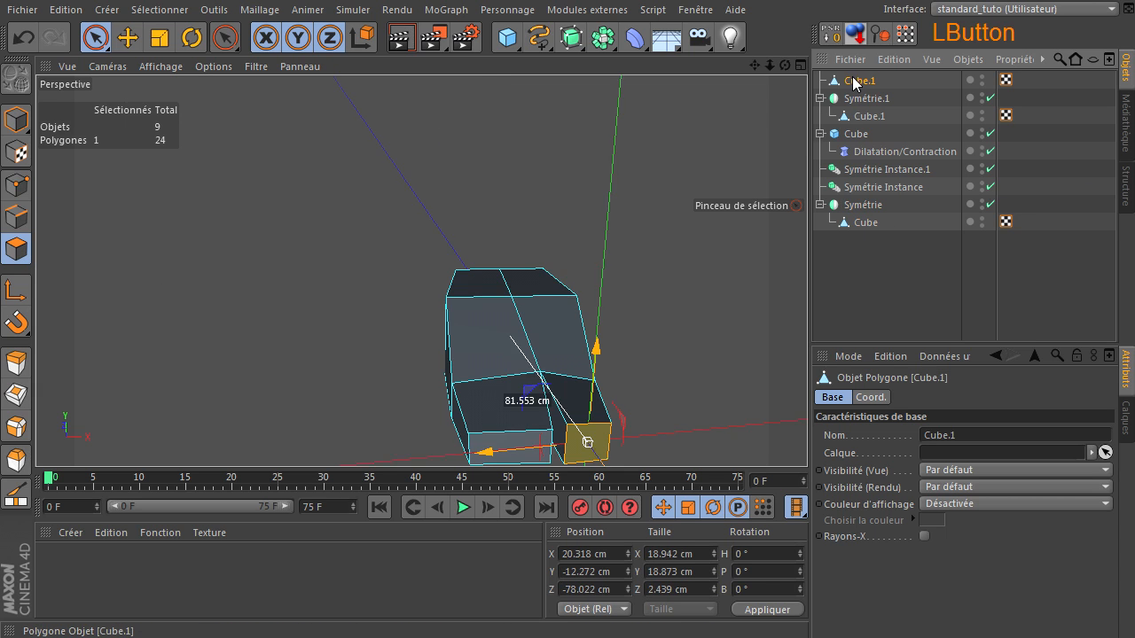
pyautogui.click(503, 285)
pyautogui.moveTo(785, 65); pyautogui.dragTo(806, 435)
pyautogui.press('d')
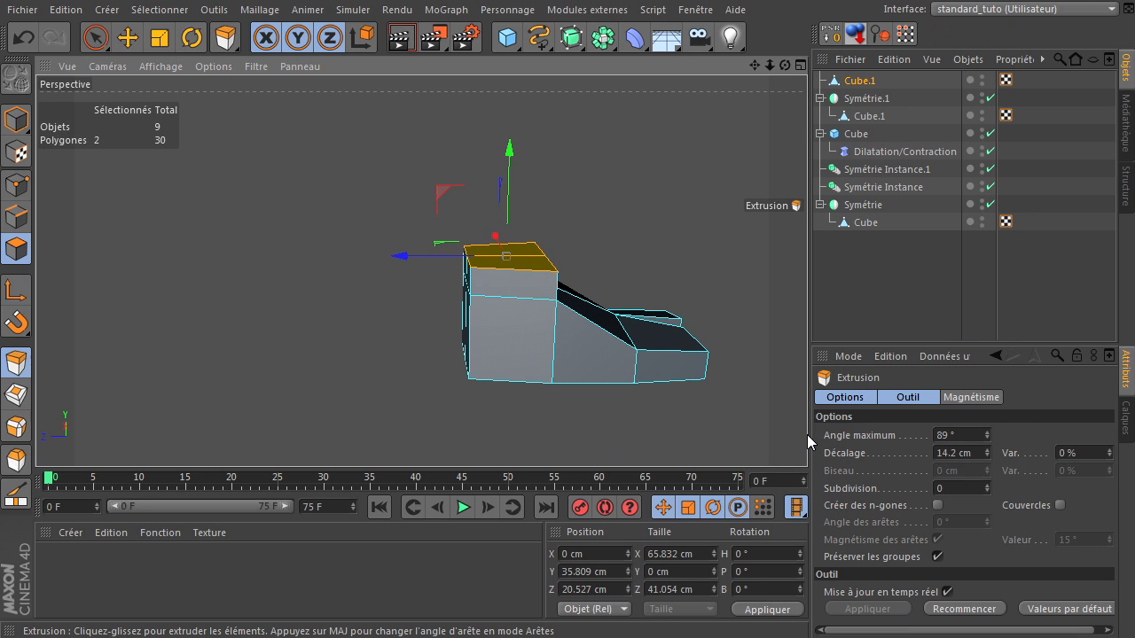
# Scale the raised top polygons to about 56.1 by 35 cm and move them back to about 24.7 cm in Z.
pyautogui.press('t')
pyautogui.moveTo(663, 157); pyautogui.dragTo(566, 178)
pyautogui.press('e')
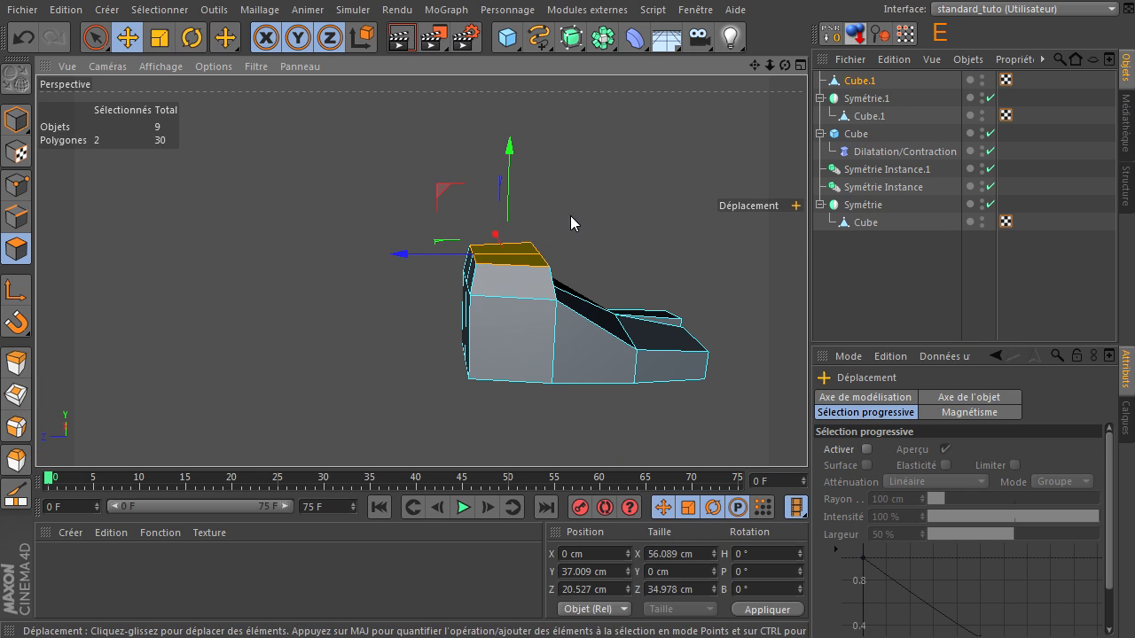
pyautogui.moveTo(426, 256); pyautogui.dragTo(418, 257)
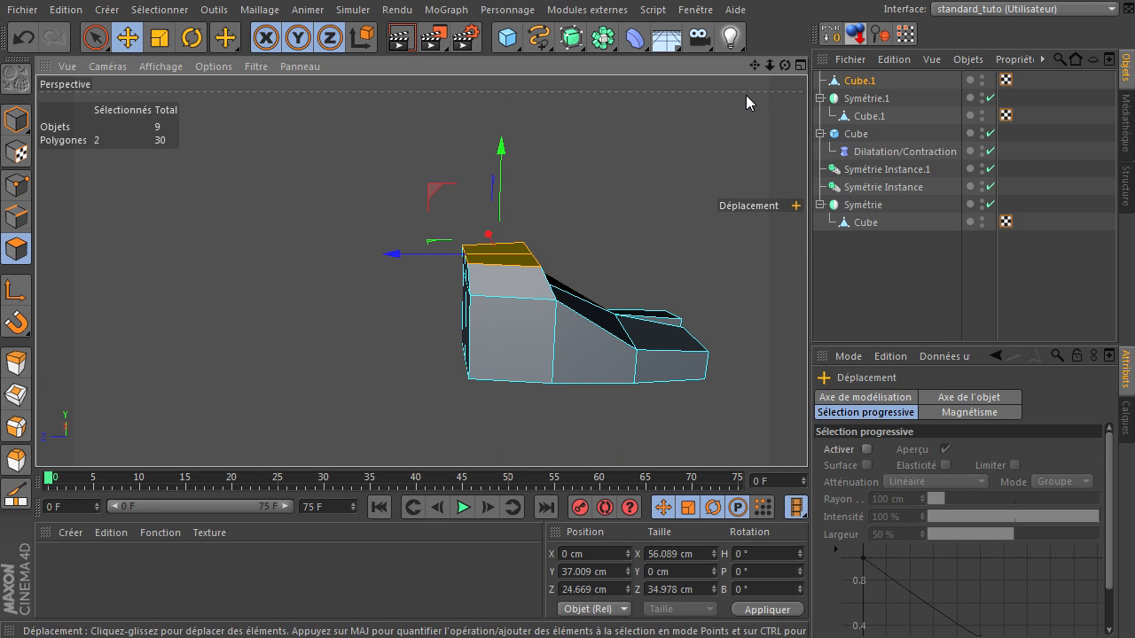
# Extrude the two top polygons separately by about 14.5 cm with group preservation turned off.
pyautogui.moveTo(785, 66); pyautogui.dragTo(792, 436)
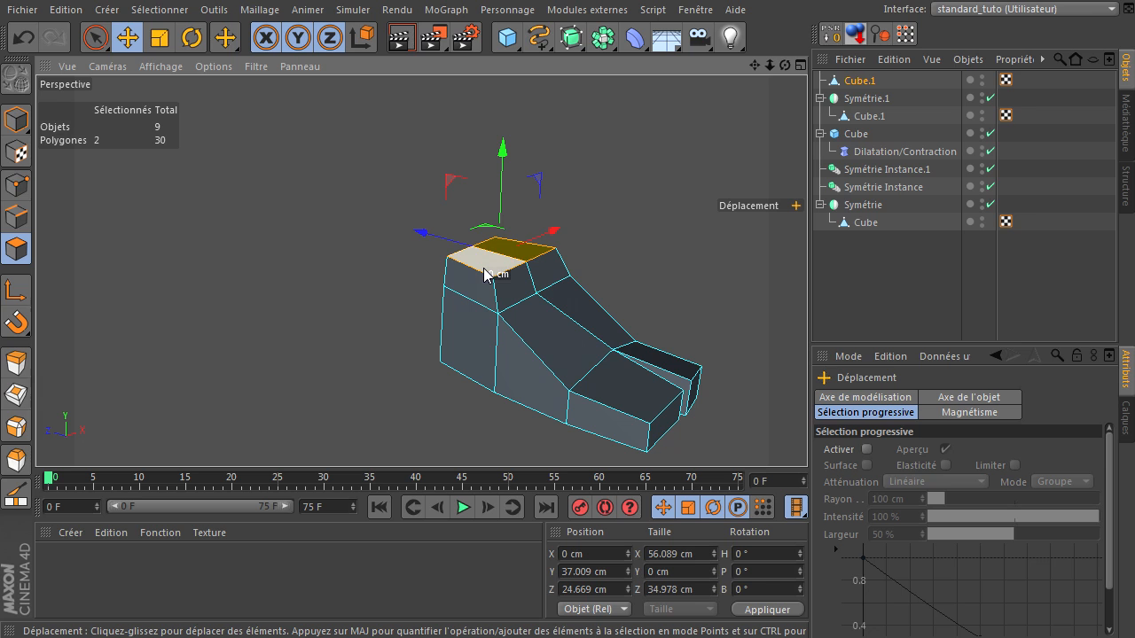
pyautogui.press('d')
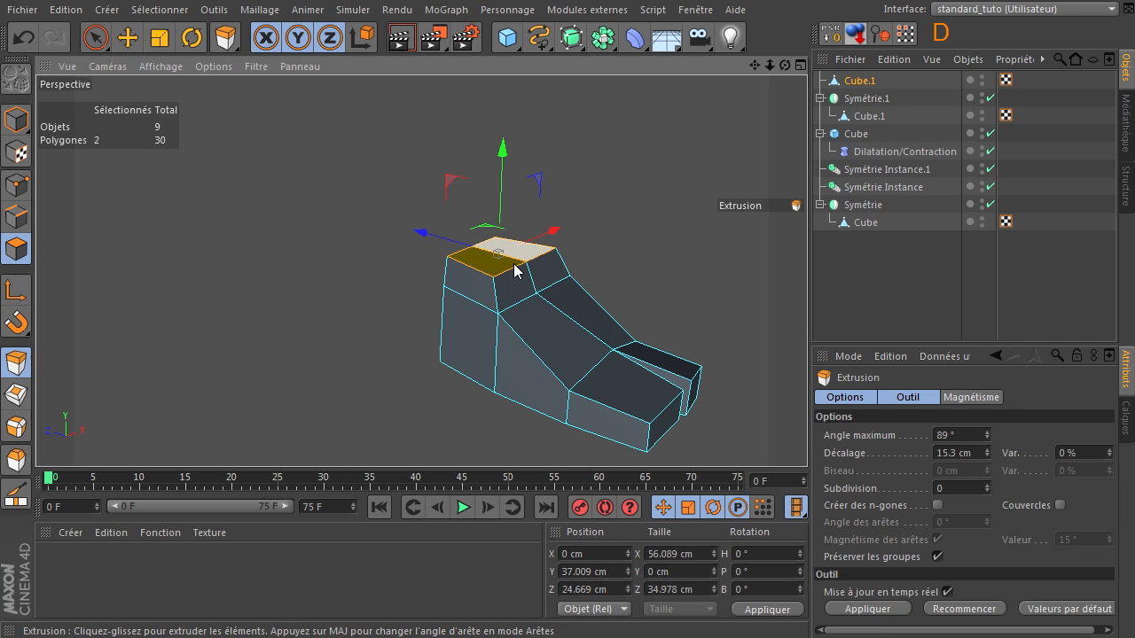
pyautogui.click(937, 557)
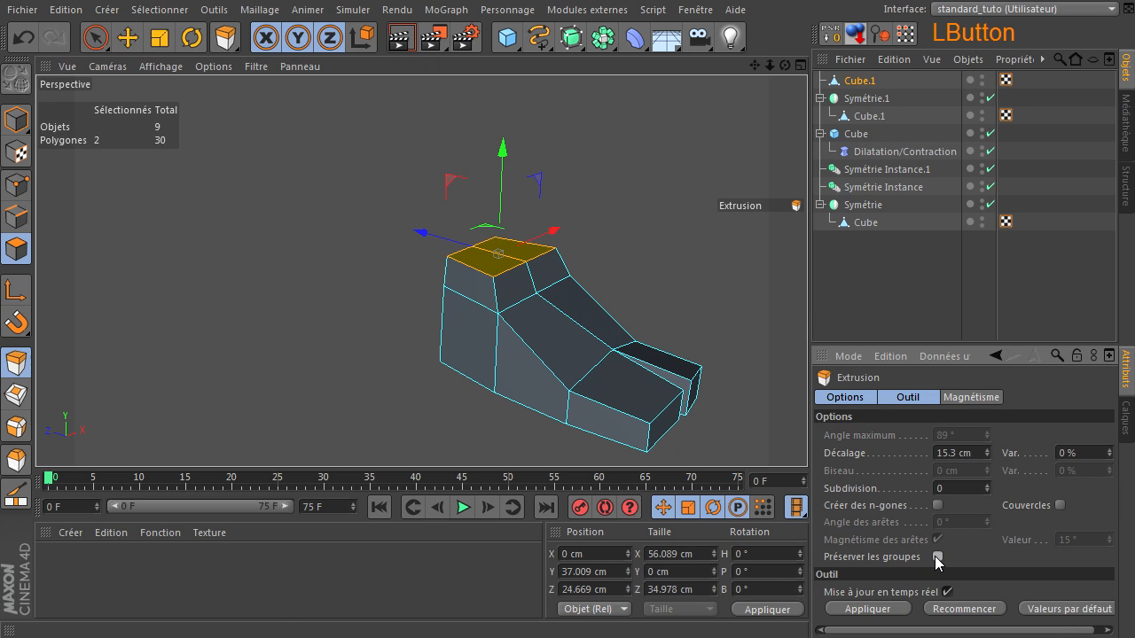
pyautogui.moveTo(659, 214)
pyautogui.mouseDown()
pyautogui.moveTo(807, 434)
pyautogui.moveTo(659, 214)
pyautogui.mouseUp()
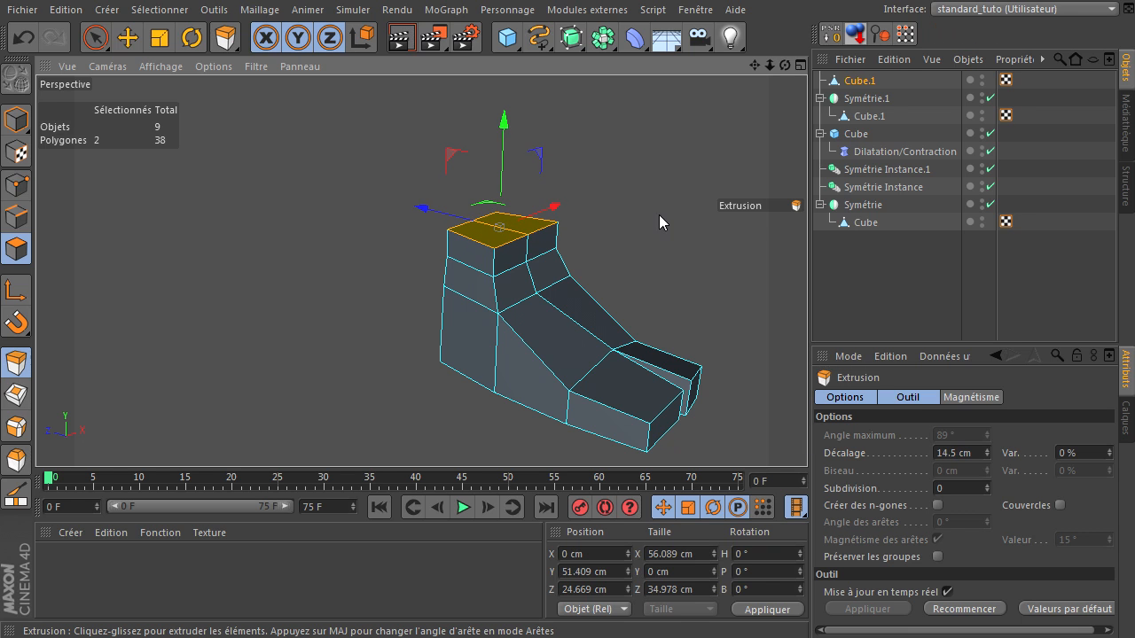
# Move the two separately extruded top polygons sideways away from each other to open a V-shaped notch.
pyautogui.click(95, 39)
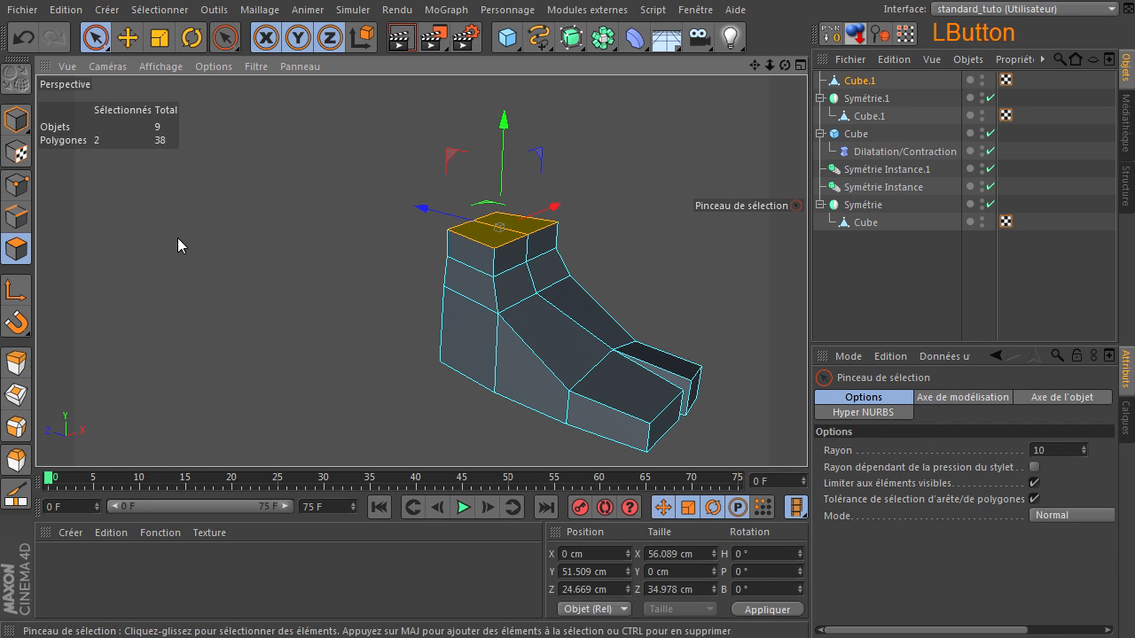
pyautogui.click(178, 238)
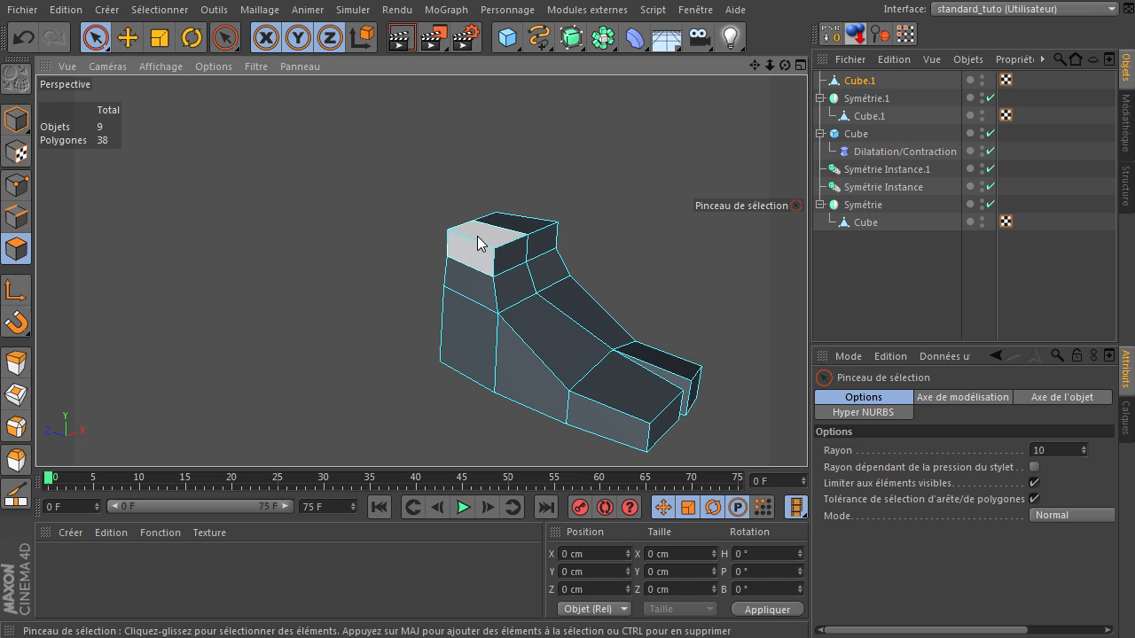
pyautogui.click(477, 238)
pyautogui.moveTo(522, 217); pyautogui.dragTo(560, 209)
pyautogui.click(581, 211)
pyautogui.click(529, 215)
pyautogui.click(319, 261)
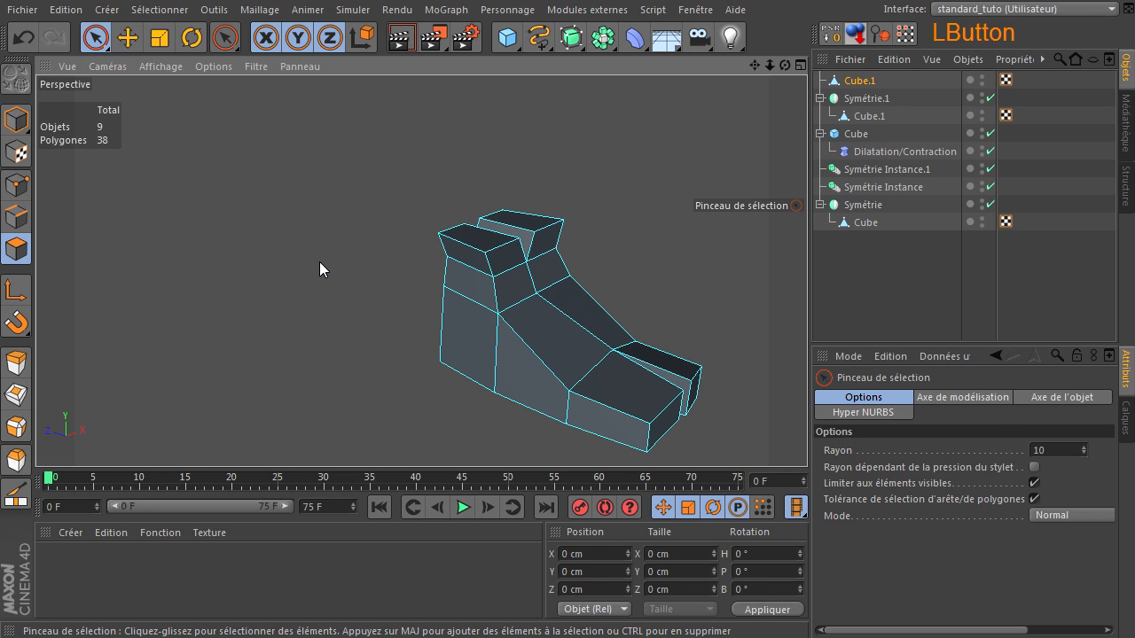
# Turn group preservation back on for the Extrude tool.
pyautogui.press('d')
pyautogui.click(938, 558)
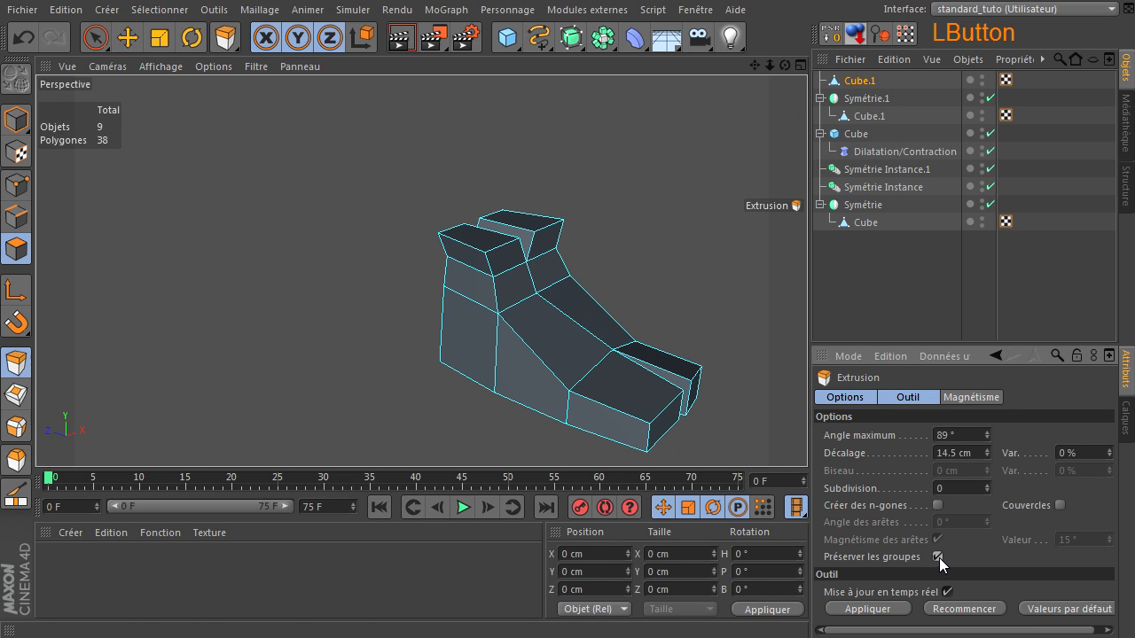
pyautogui.moveTo(802, 433)
pyautogui.keyDown('alt'); pyautogui.mouseDown()
pyautogui.moveTo(789, 430)
pyautogui.moveTo(806, 434)
pyautogui.mouseUp(); pyautogui.keyUp('alt')
pyautogui.moveTo(769, 66); pyautogui.dragTo(806, 441)
pyautogui.moveTo(751, 72); pyautogui.dragTo(807, 434)
pyautogui.click(22, 185)
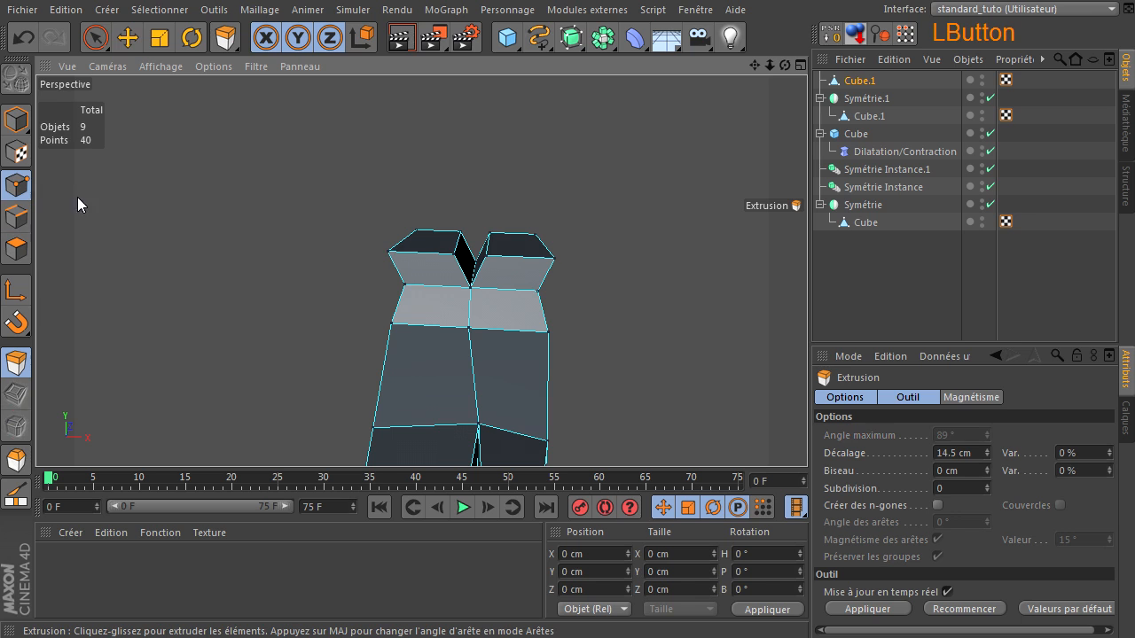
pyautogui.click(370, 258)
pyautogui.press('space')
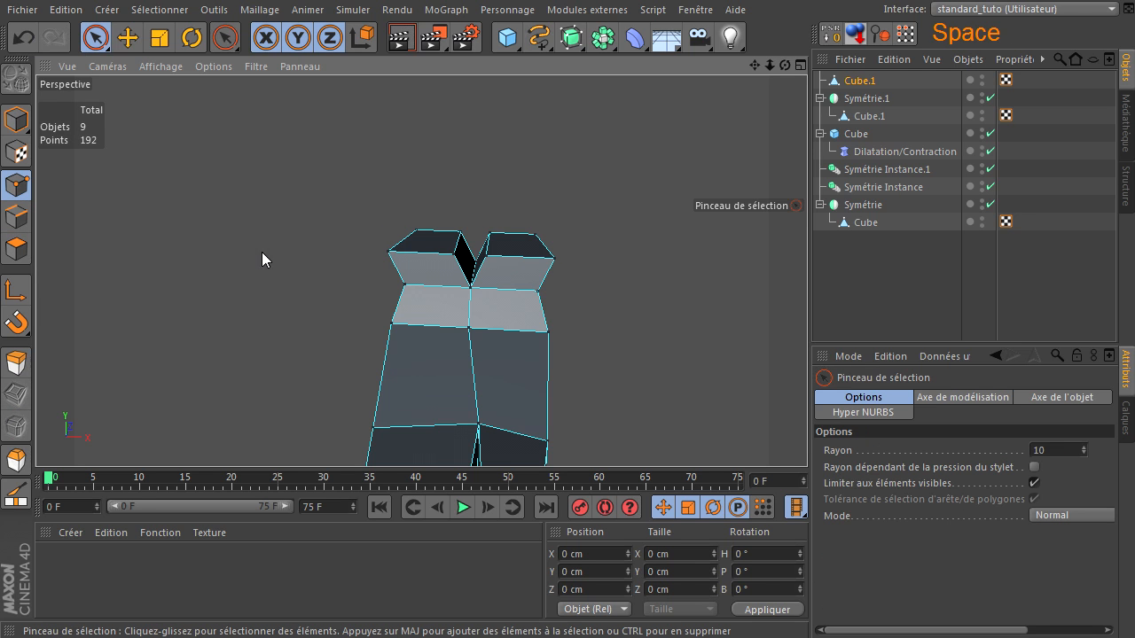
pyautogui.click(386, 254)
pyautogui.moveTo(434, 259); pyautogui.dragTo(442, 258)
pyautogui.click(22, 42)
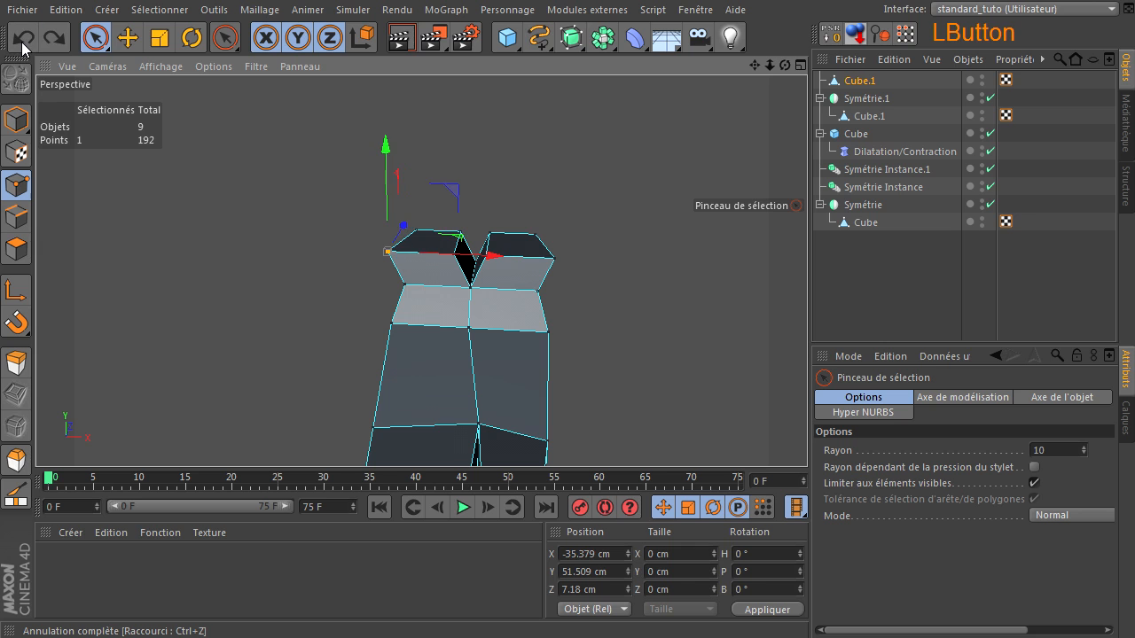
pyautogui.click(146, 198)
pyautogui.moveTo(785, 68); pyautogui.dragTo(805, 434)
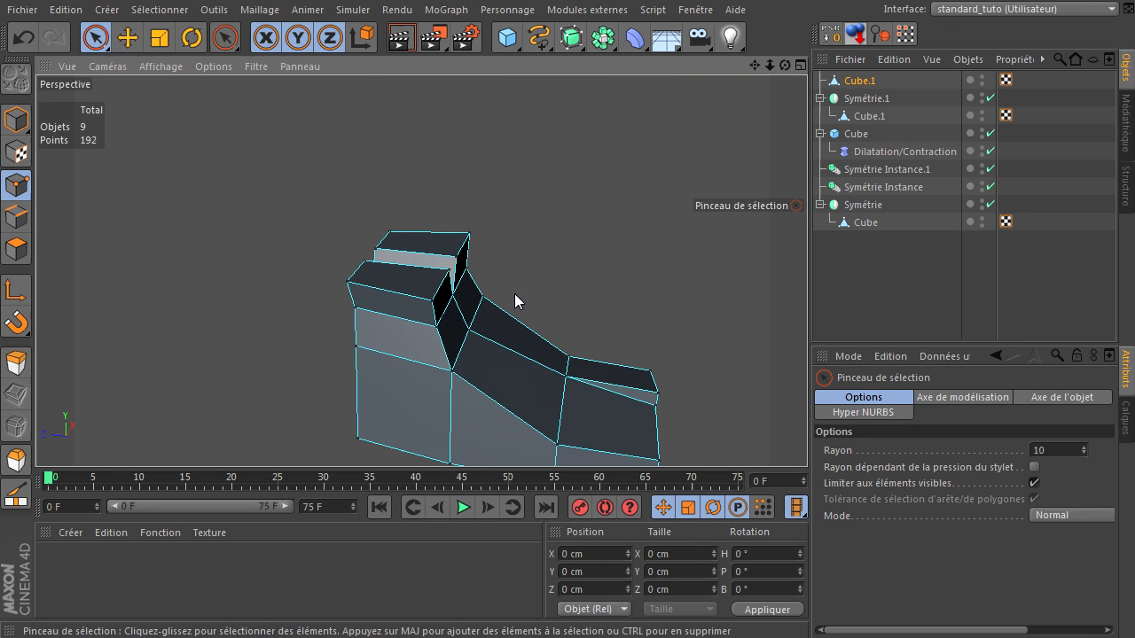
pyautogui.click(432, 302)
pyautogui.moveTo(453, 263); pyautogui.dragTo(458, 261)
pyautogui.moveTo(784, 67); pyautogui.dragTo(807, 434)
pyautogui.hotkey('ctrl', 'z')
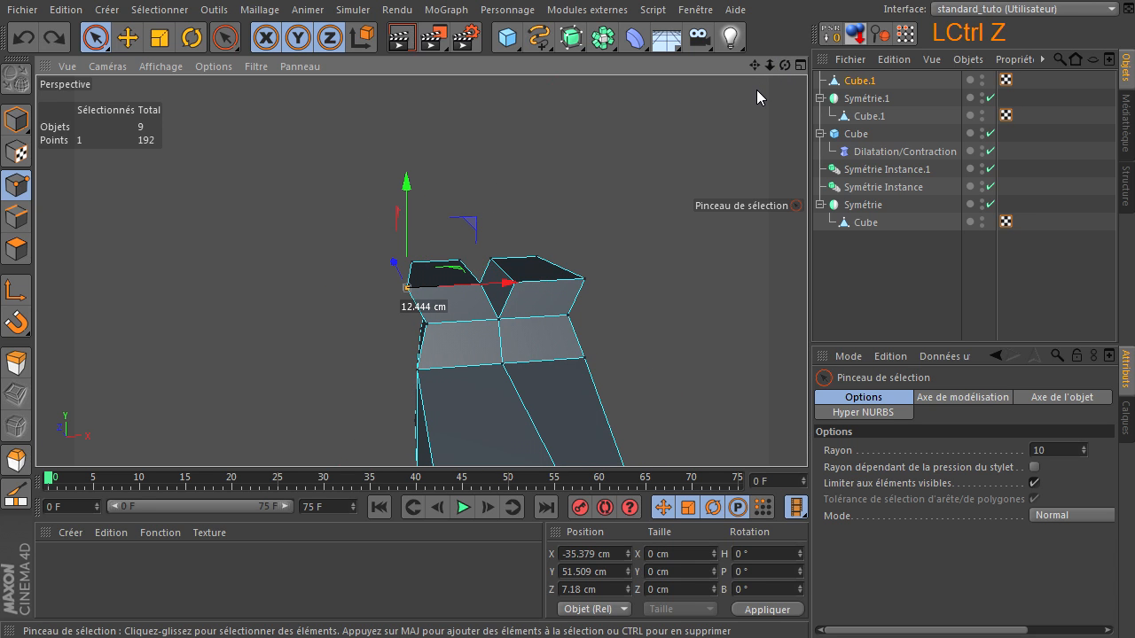
# Optimize all points of the foot block to merge the duplicate points.
pyautogui.hotkey('ctrl', 'a')
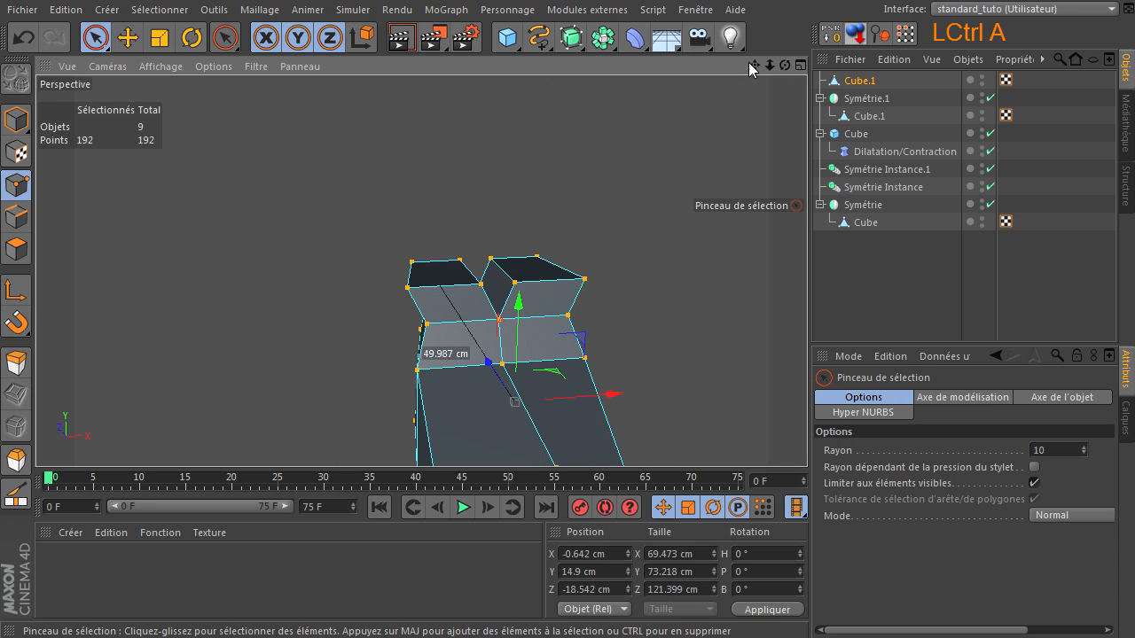
pyautogui.rightClick(664, 126)
pyautogui.click(759, 566)
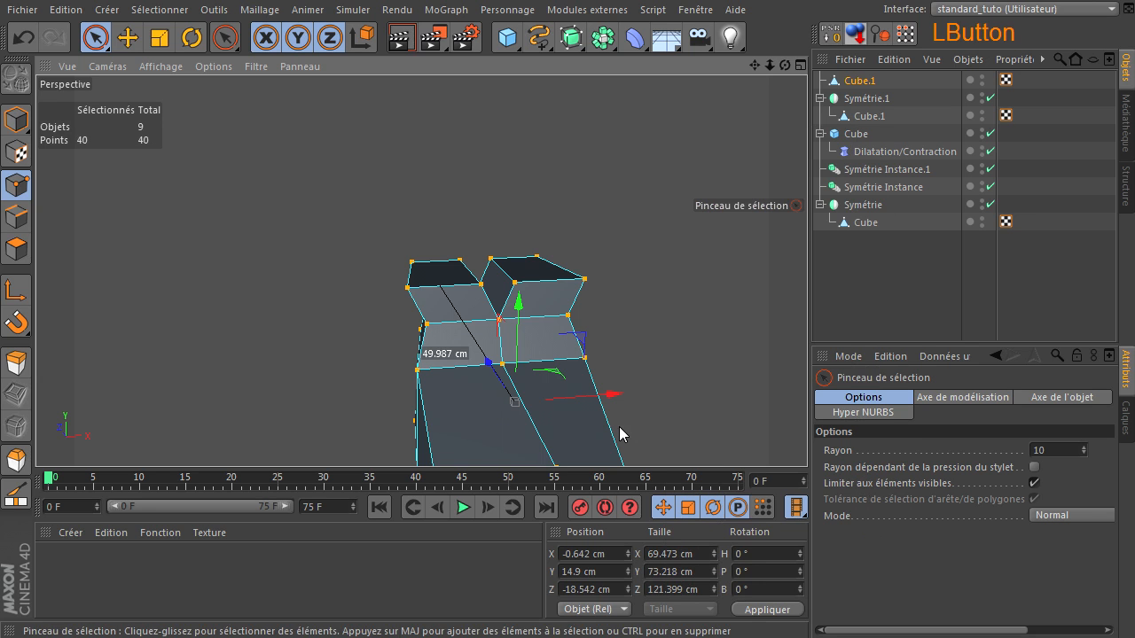
# Move the front and back outer corner points of the left ankle prong's top face inward along X.
pyautogui.scroll(6, 281, 351)
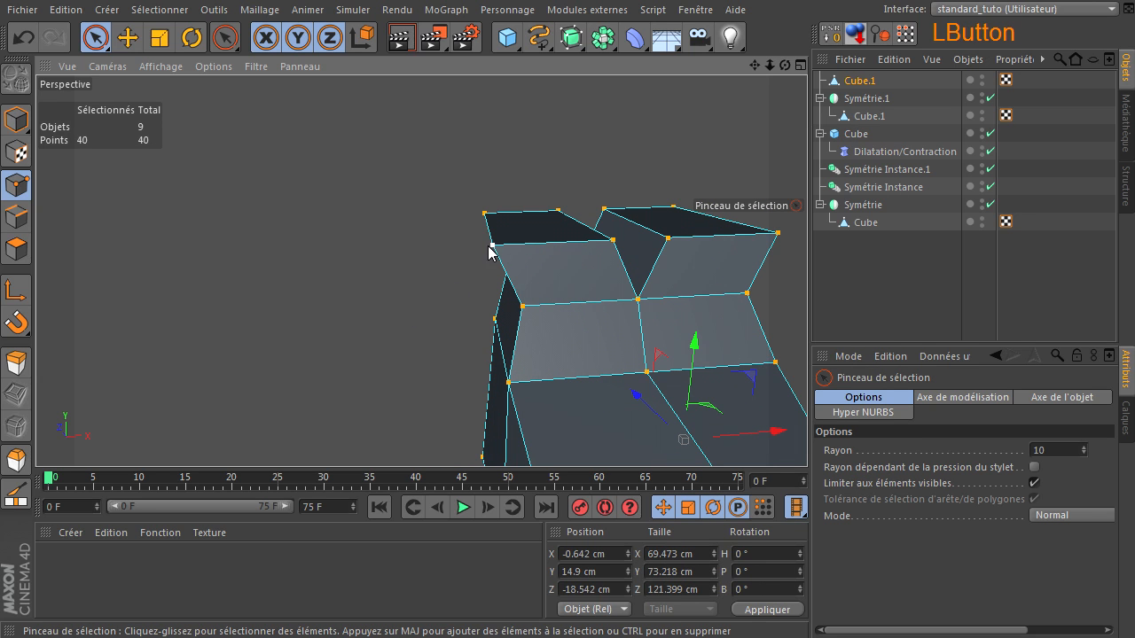
pyautogui.click(417, 244)
pyautogui.moveTo(785, 64)
pyautogui.mouseDown()
pyautogui.moveTo(808, 436)
pyautogui.moveTo(559, 281)
pyautogui.moveTo(588, 273)
pyautogui.mouseUp()
pyautogui.click(514, 291)
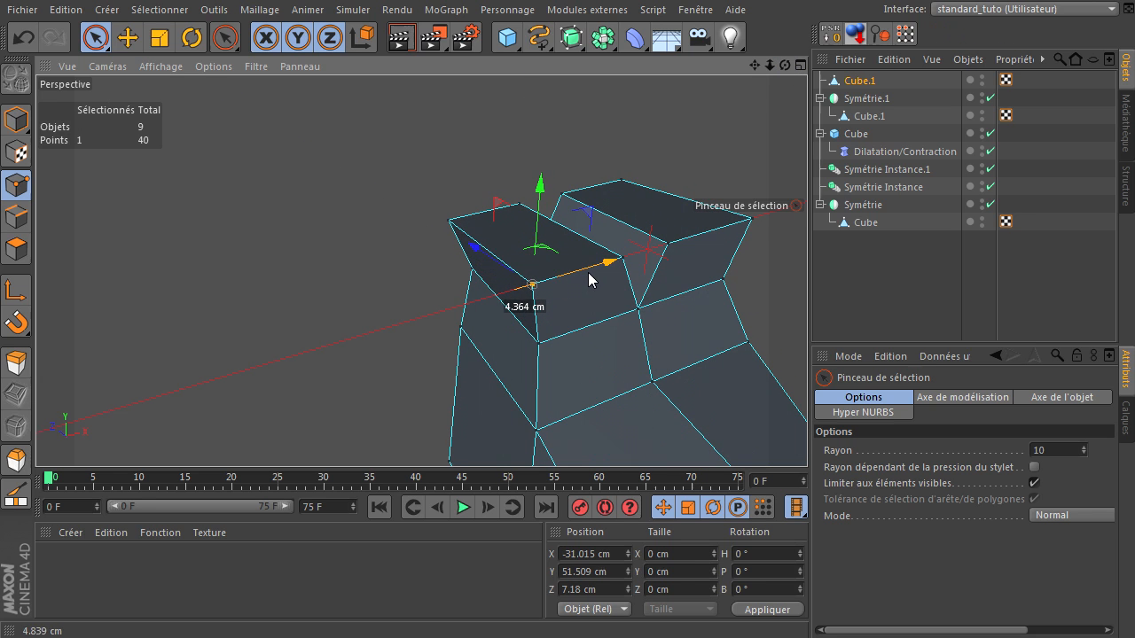
pyautogui.click(448, 220)
pyautogui.moveTo(485, 214); pyautogui.dragTo(496, 212)
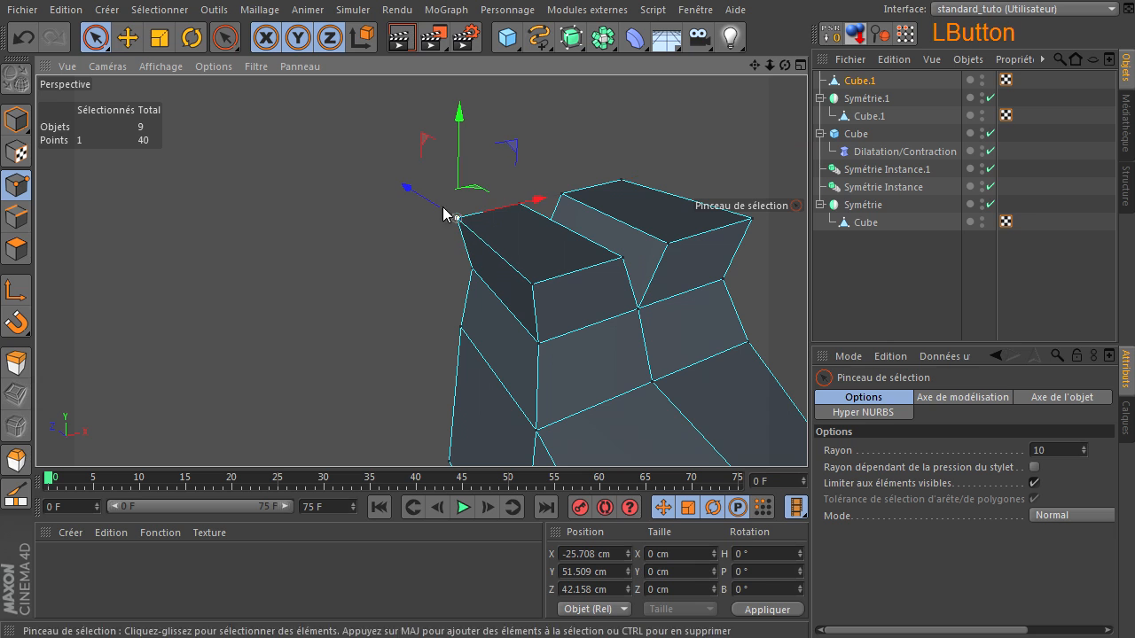
# Move the back top points of both ankle prongs forward along Z by about 4 cm.
pyautogui.moveTo(405, 192); pyautogui.dragTo(460, 213)
pyautogui.click(520, 206)
pyautogui.moveTo(464, 171); pyautogui.dragTo(507, 201)
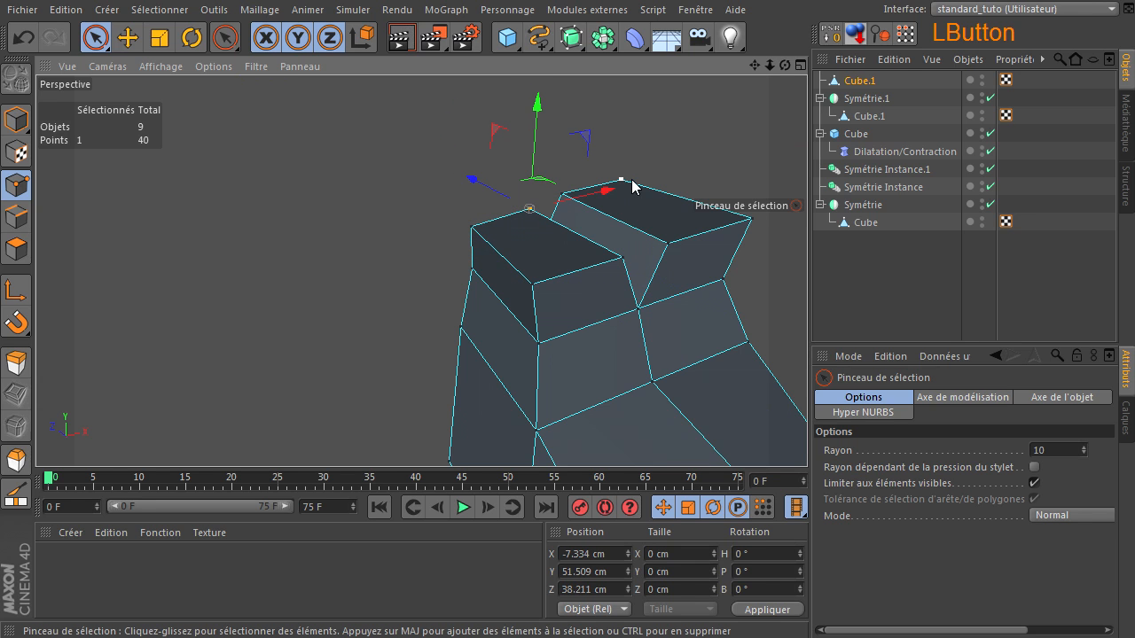
pyautogui.click(572, 178)
pyautogui.click(565, 196)
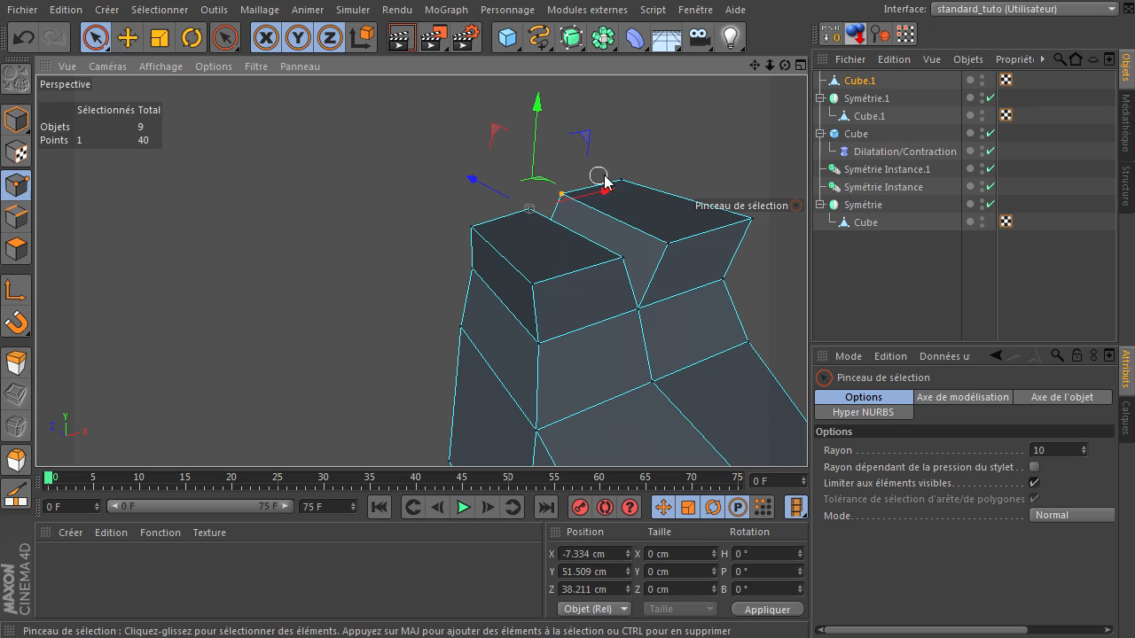
pyautogui.moveTo(529, 161); pyautogui.dragTo(576, 183)
# Move the front outer corner point of the right ankle prong's top face inward along X.
pyautogui.click(764, 239)
pyautogui.click(754, 219)
pyautogui.moveTo(777, 214); pyautogui.dragTo(765, 218)
pyautogui.click(639, 147)
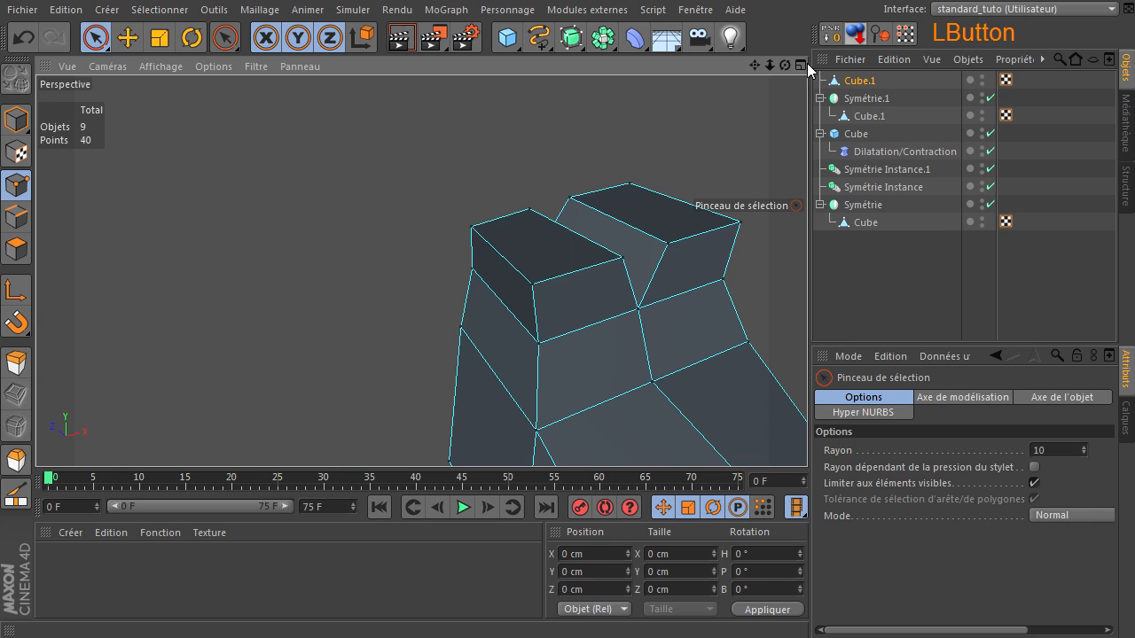
# Select the front top points of both ankle prongs without the notch point and shift them together along Z.
pyautogui.moveTo(807, 435); pyautogui.dragTo(807, 432)
pyautogui.moveTo(756, 65); pyautogui.dragTo(807, 435)
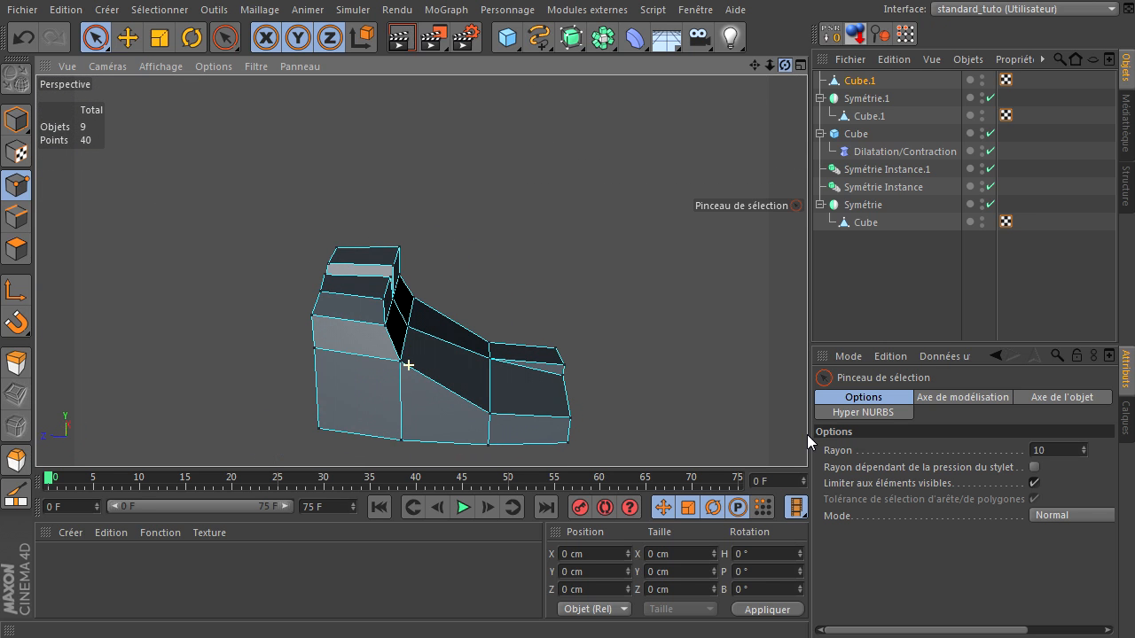
pyautogui.moveTo(410, 246); pyautogui.dragTo(396, 266)
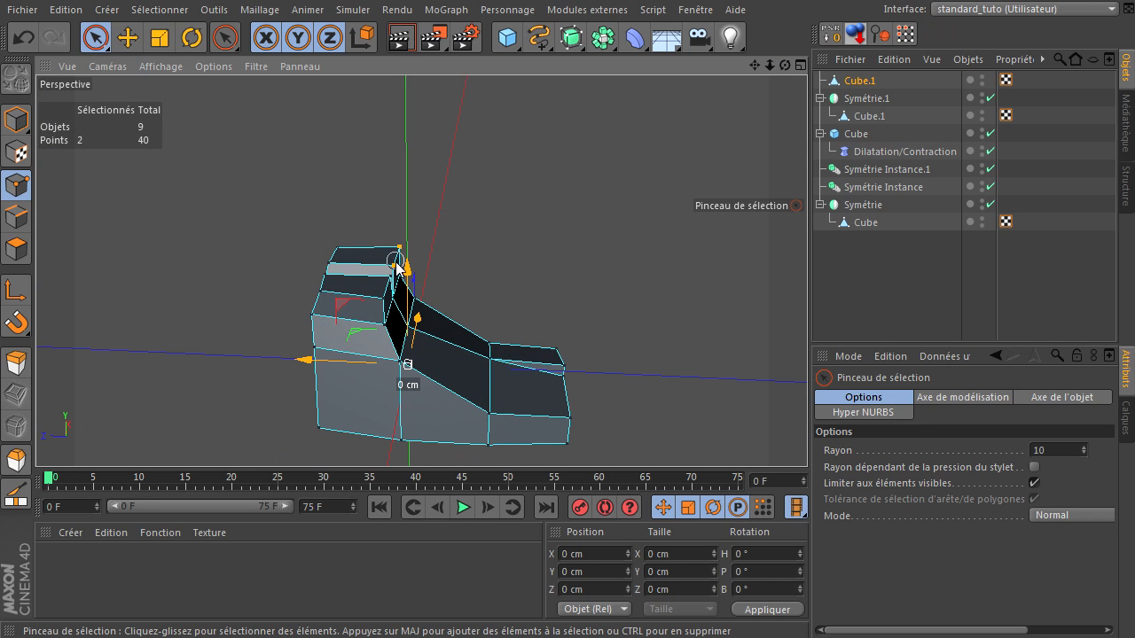
pyautogui.moveTo(382, 304); pyautogui.dragTo(383, 305)
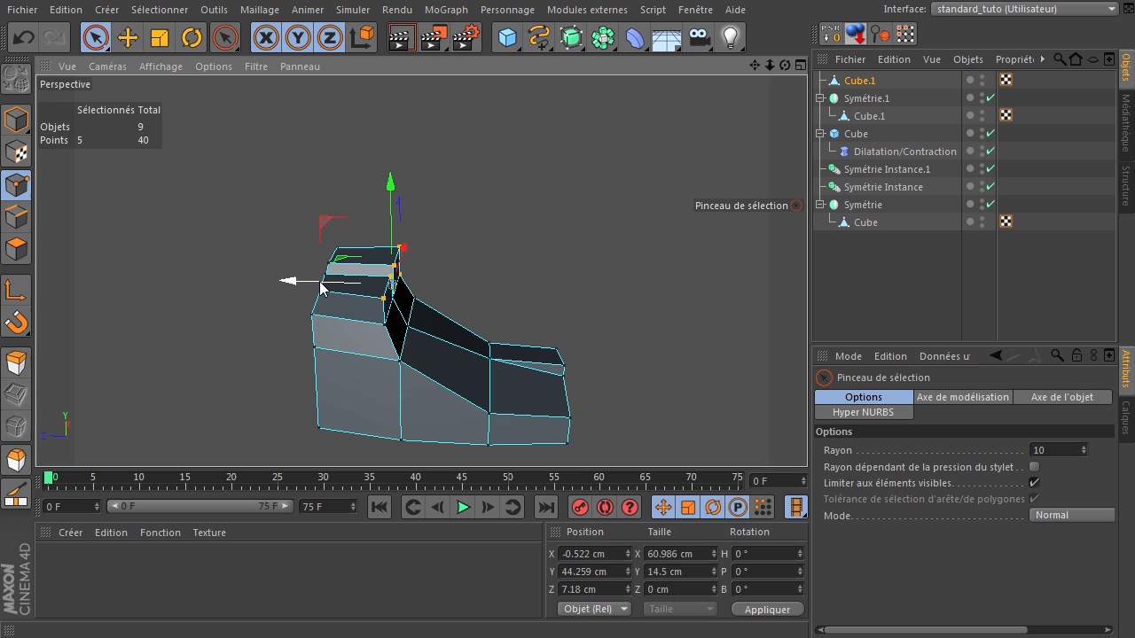
pyautogui.keyDown('ctrl'); pyautogui.moveTo(408, 282); pyautogui.dragTo(405, 285); pyautogui.keyUp('ctrl')
pyautogui.moveTo(289, 266)
pyautogui.mouseDown()
pyautogui.moveTo(319, 277)
pyautogui.moveTo(311, 272)
pyautogui.mouseUp()
pyautogui.click(511, 204)
# Move the whole foot object in the top view to about X -60 cm and Z -27 cm.
pyautogui.moveTo(785, 65); pyautogui.dragTo(787, 67)
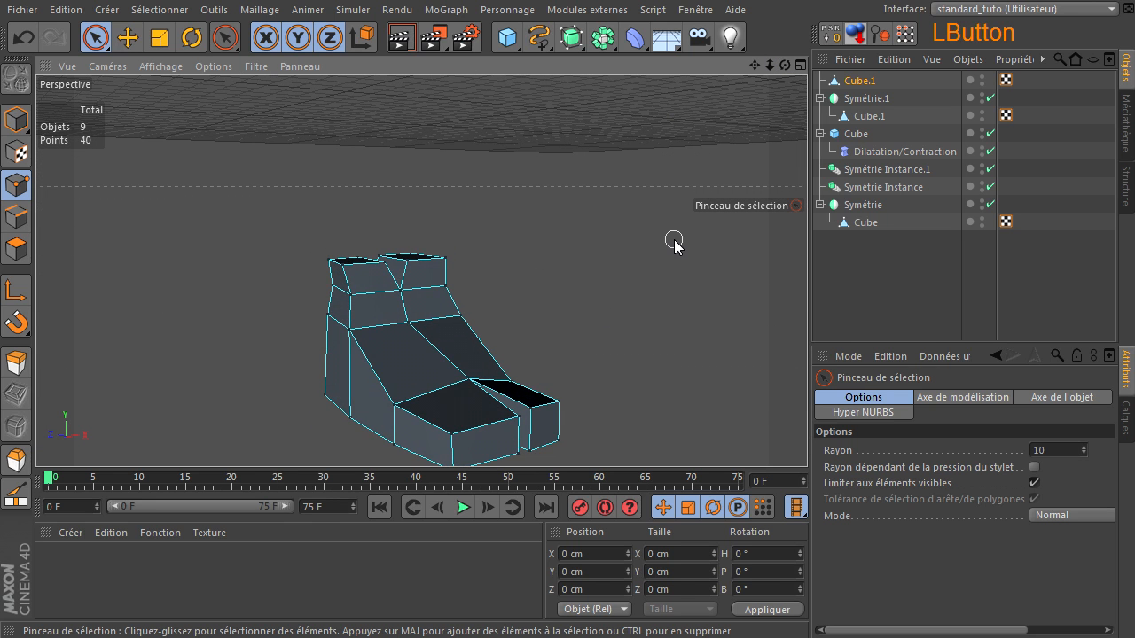
pyautogui.scroll(-10, 601, 312)
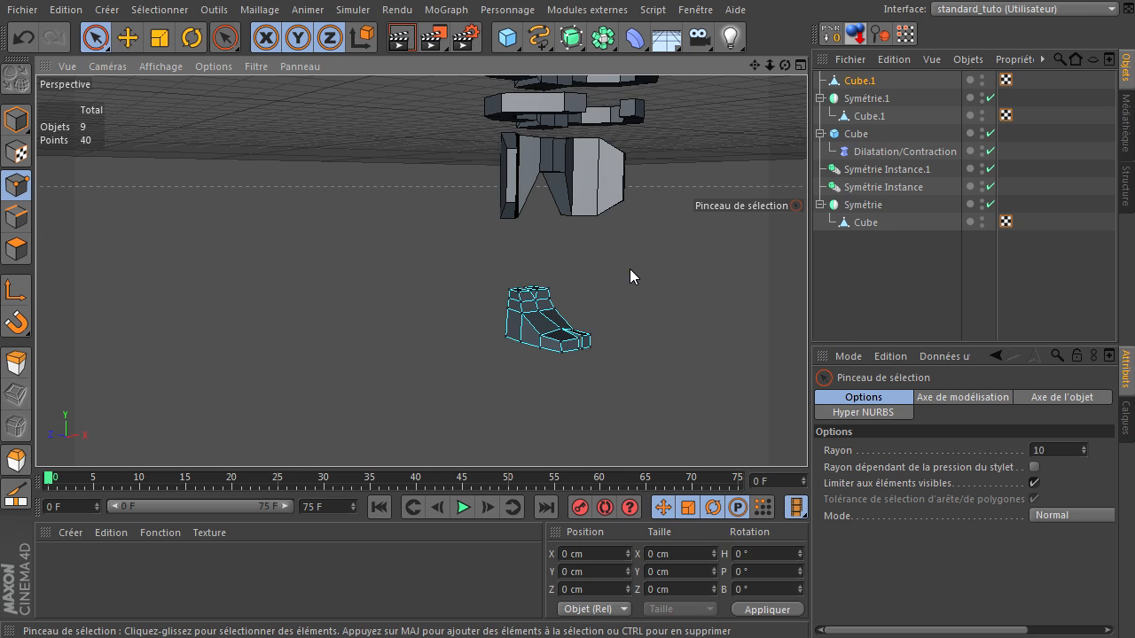
pyautogui.middleClick(629, 269)
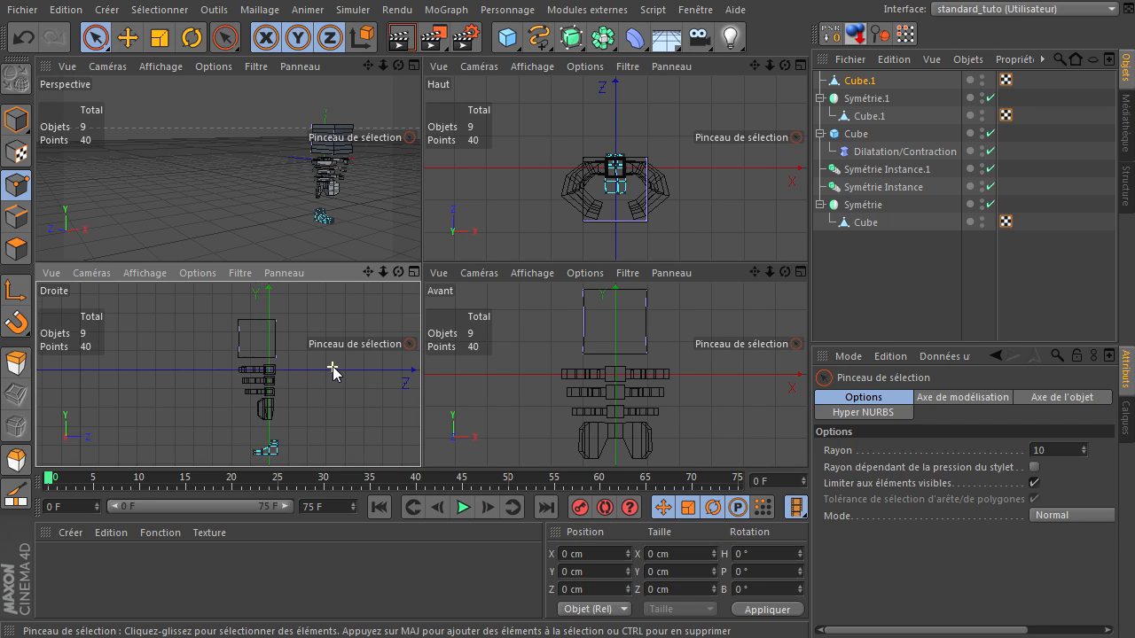
pyautogui.scroll(-3, 333, 371)
pyautogui.scroll(-6, 482, 381)
pyautogui.moveTo(758, 275); pyautogui.dragTo(796, 273)
pyautogui.middleClick(715, 209)
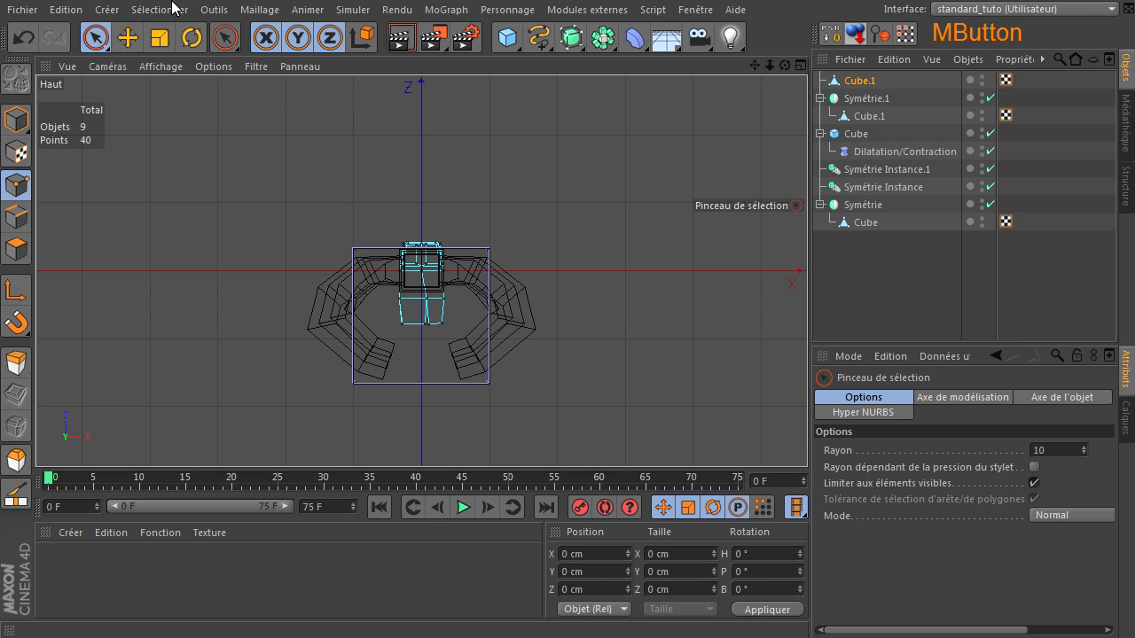
pyautogui.click(16, 119)
pyautogui.click(128, 38)
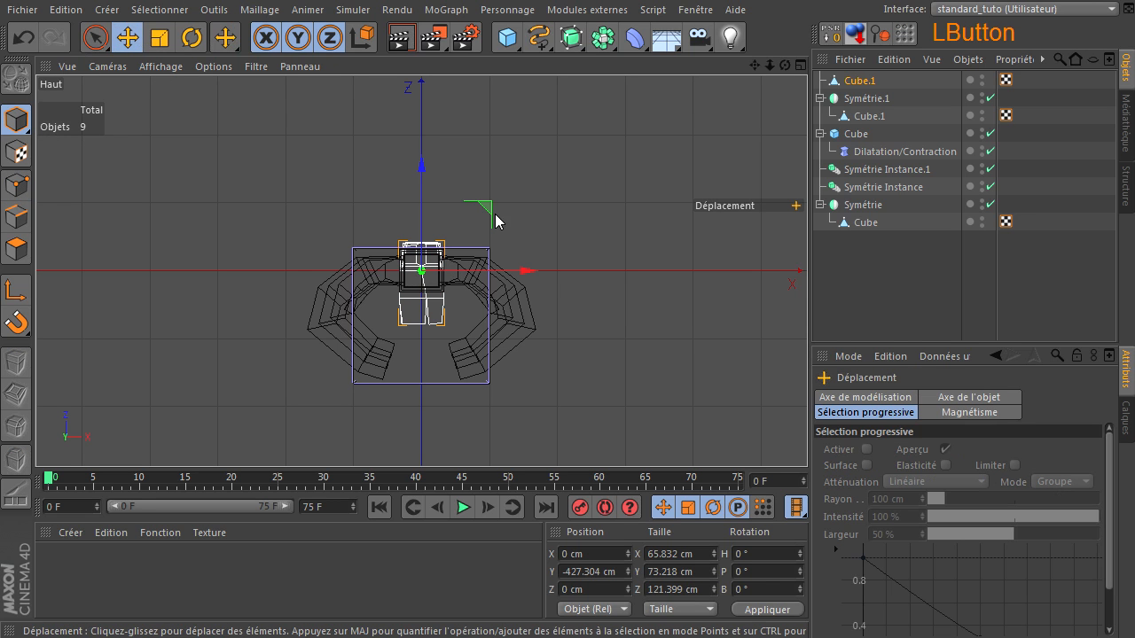
pyautogui.moveTo(527, 269); pyautogui.dragTo(481, 297)
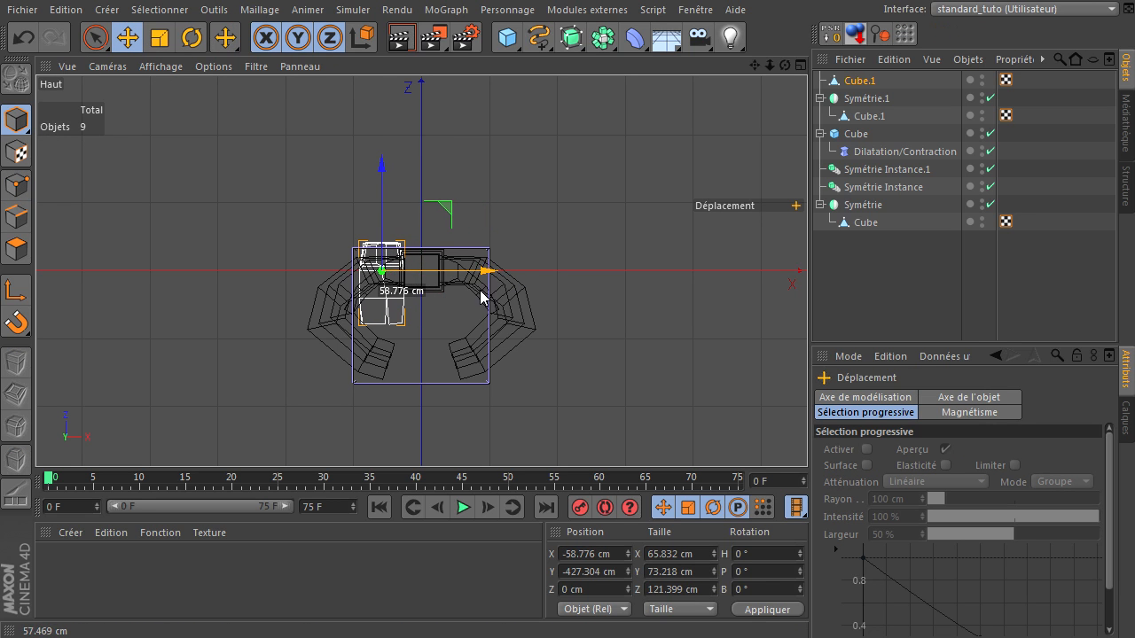
pyautogui.moveTo(383, 195); pyautogui.dragTo(388, 211)
# Add a Symmetry object and make the foot its child to mirror it to the other side.
pyautogui.click(590, 232)
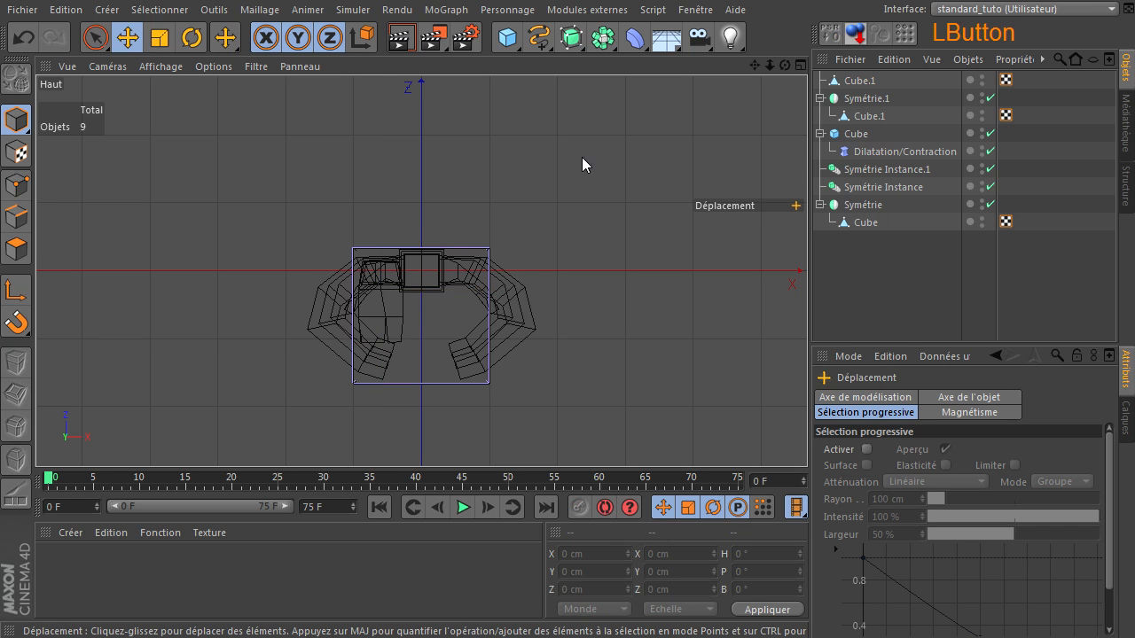
pyautogui.middleClick(552, 148)
pyautogui.moveTo(578, 42); pyautogui.dragTo(873, 82)
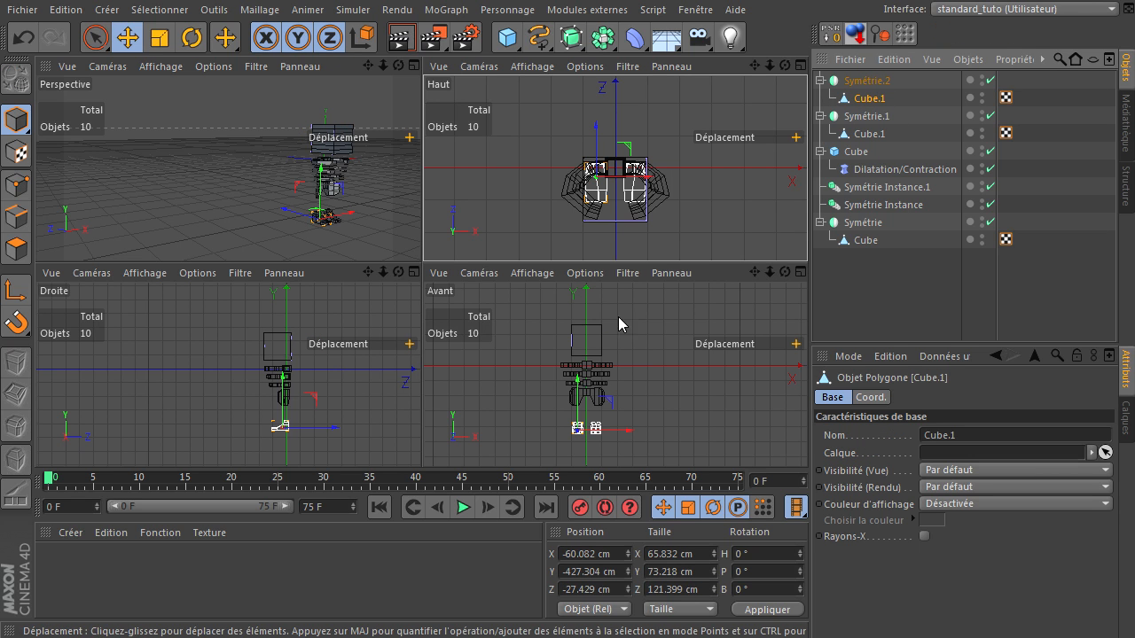
# Lower the mirrored feet by moving the original foot down to about Y -570 cm.
pyautogui.middleClick(334, 180)
pyautogui.scroll(5, 628, 357)
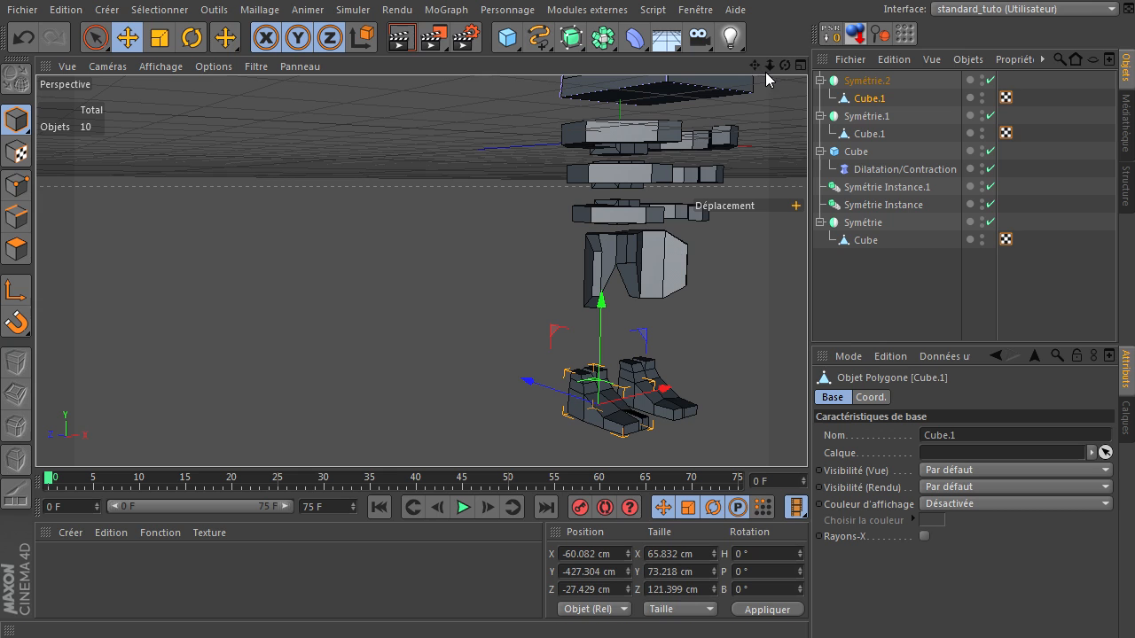
pyautogui.moveTo(755, 67); pyautogui.dragTo(424, 174)
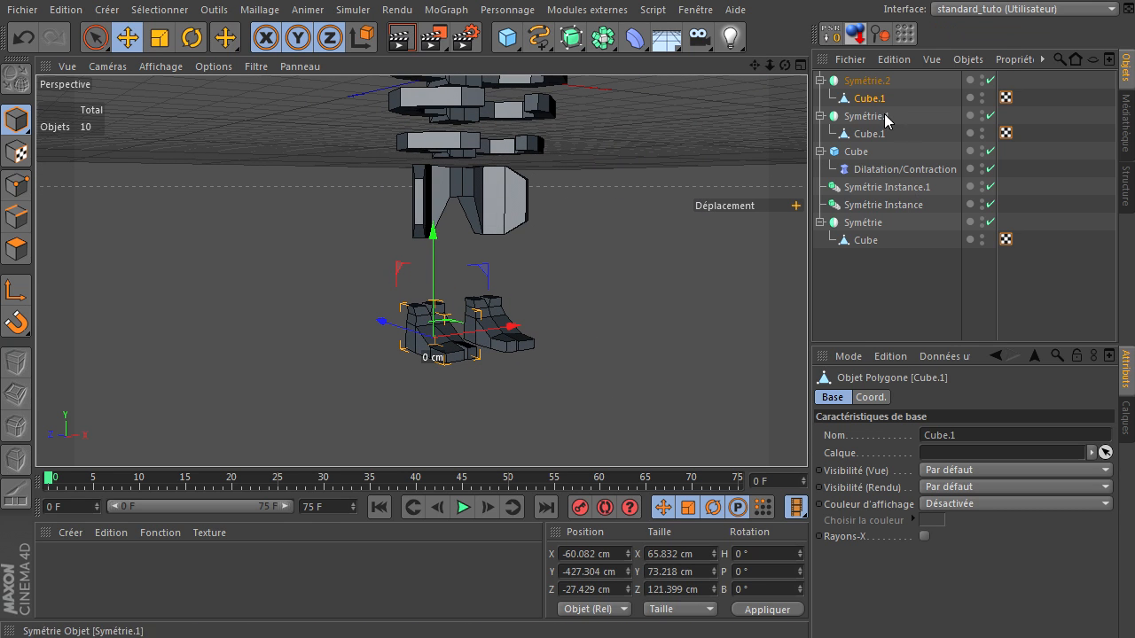
pyautogui.click(862, 95)
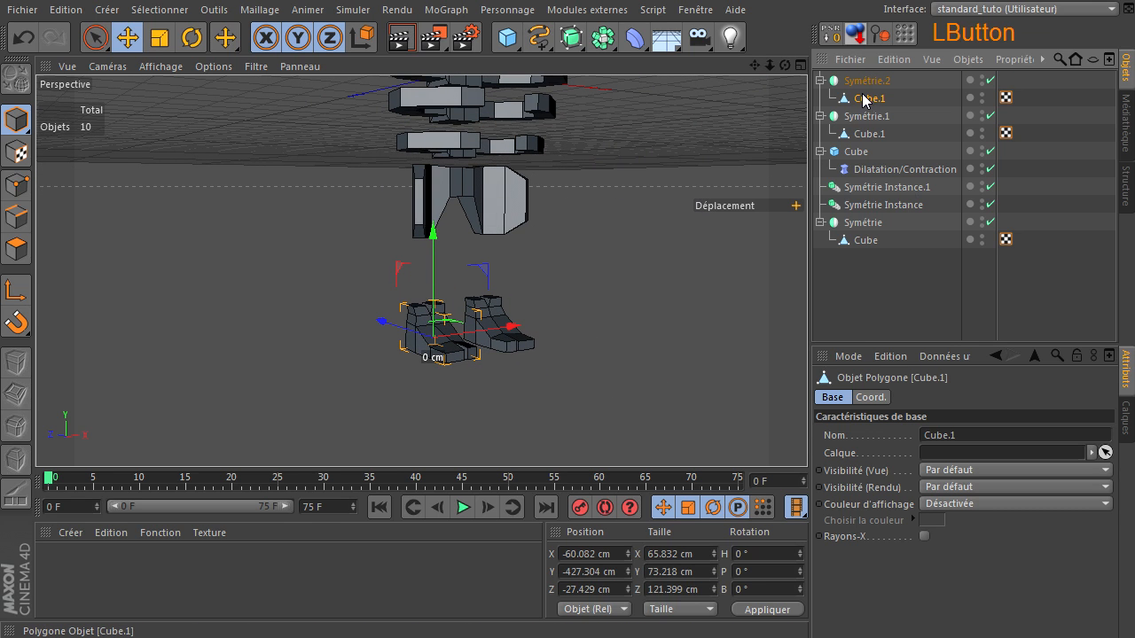
pyautogui.click(126, 39)
pyautogui.moveTo(435, 235); pyautogui.dragTo(398, 401)
pyautogui.scroll(-5, 415, 331)
pyautogui.moveTo(409, 336); pyautogui.dragTo(408, 347)
pyautogui.click(502, 324)
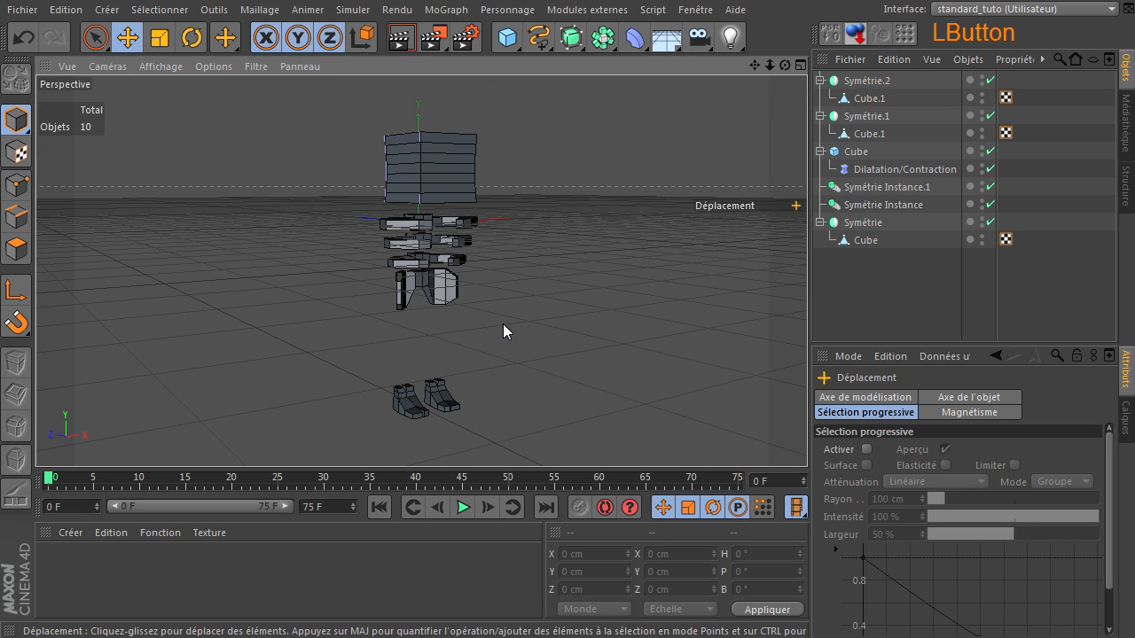
# Rotate the original foot about its vertical axis to a heading of about -11° so the mirrored feet turn outward.
pyautogui.click(849, 100)
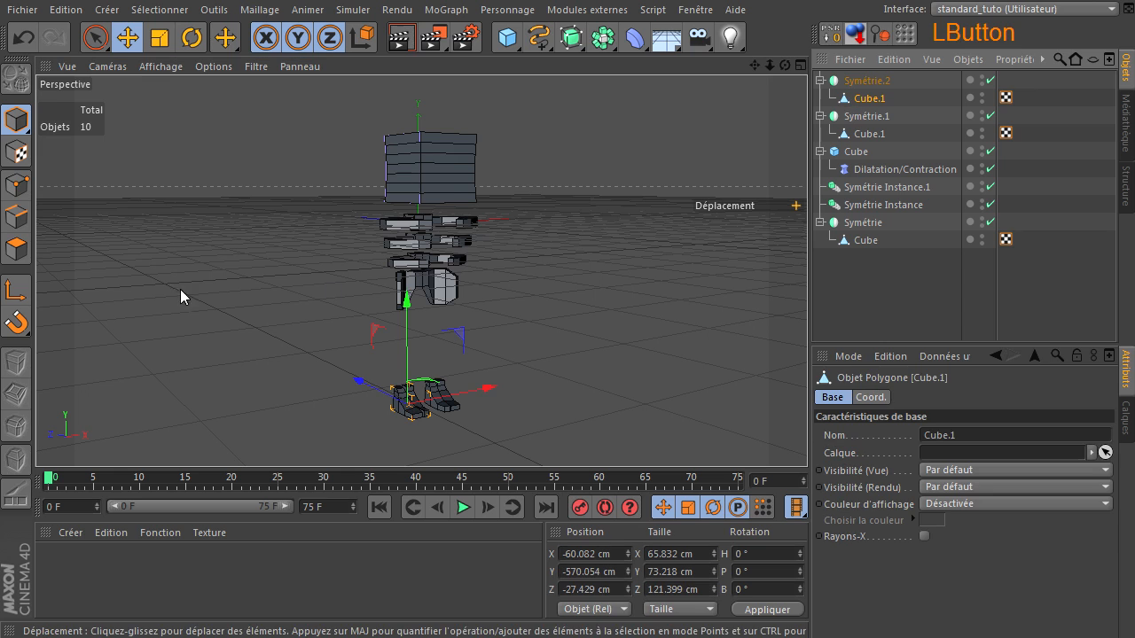
pyautogui.click(191, 37)
pyautogui.moveTo(411, 429); pyautogui.dragTo(394, 432)
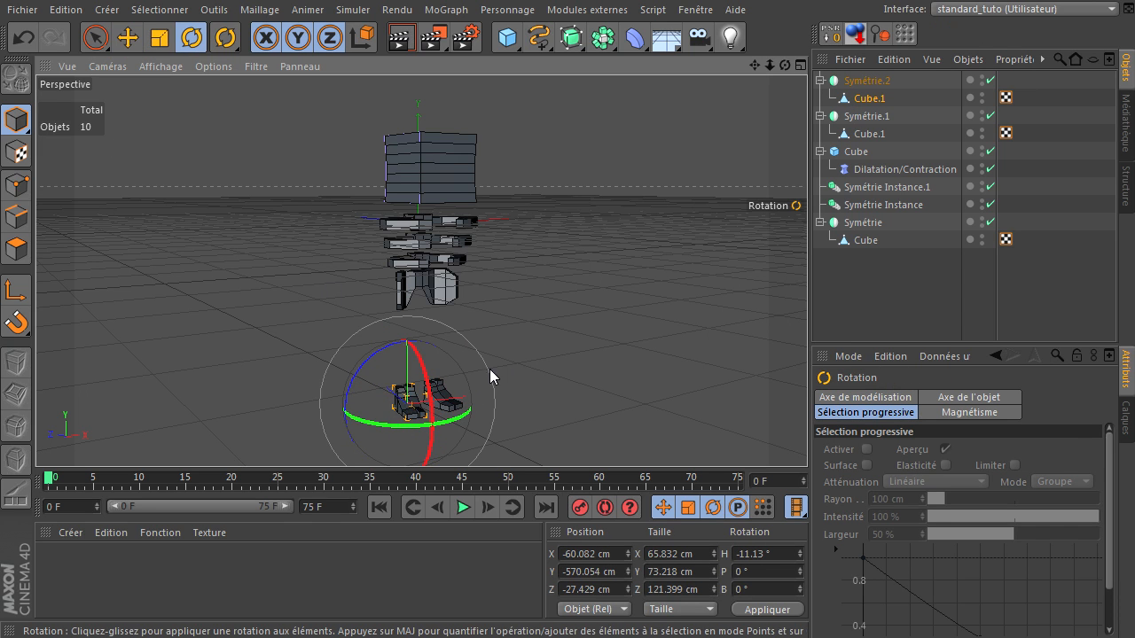
# Set the original foot up for moving along the world coordinate axes.
pyautogui.scroll(3, 472, 382)
pyautogui.moveTo(755, 66); pyautogui.dragTo(59, 78)
pyautogui.click(123, 41)
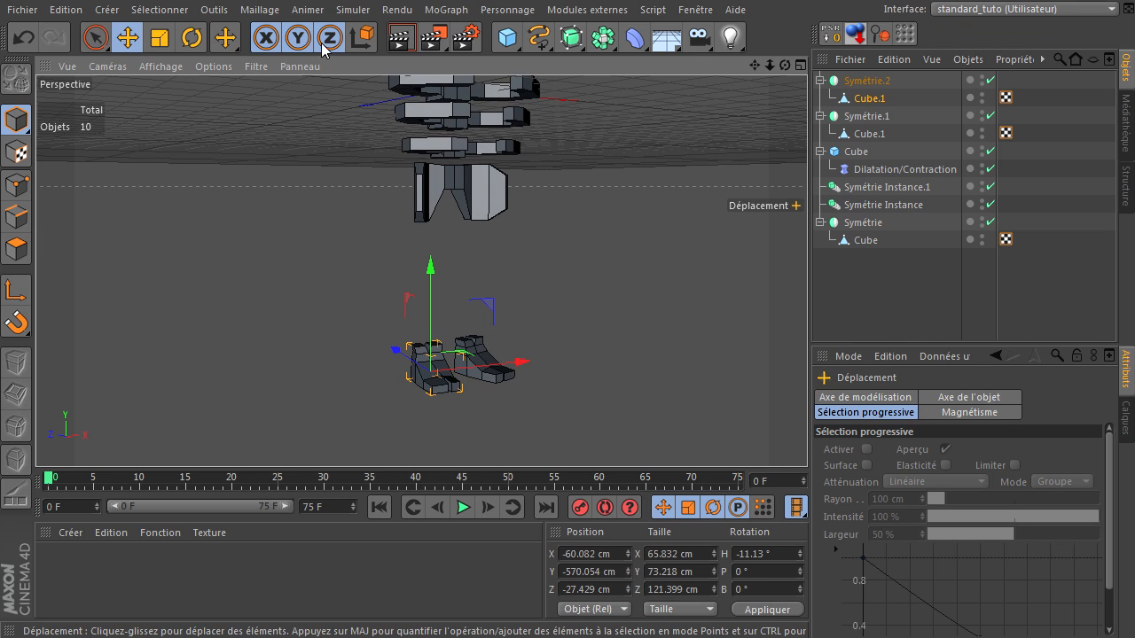
pyautogui.click(359, 39)
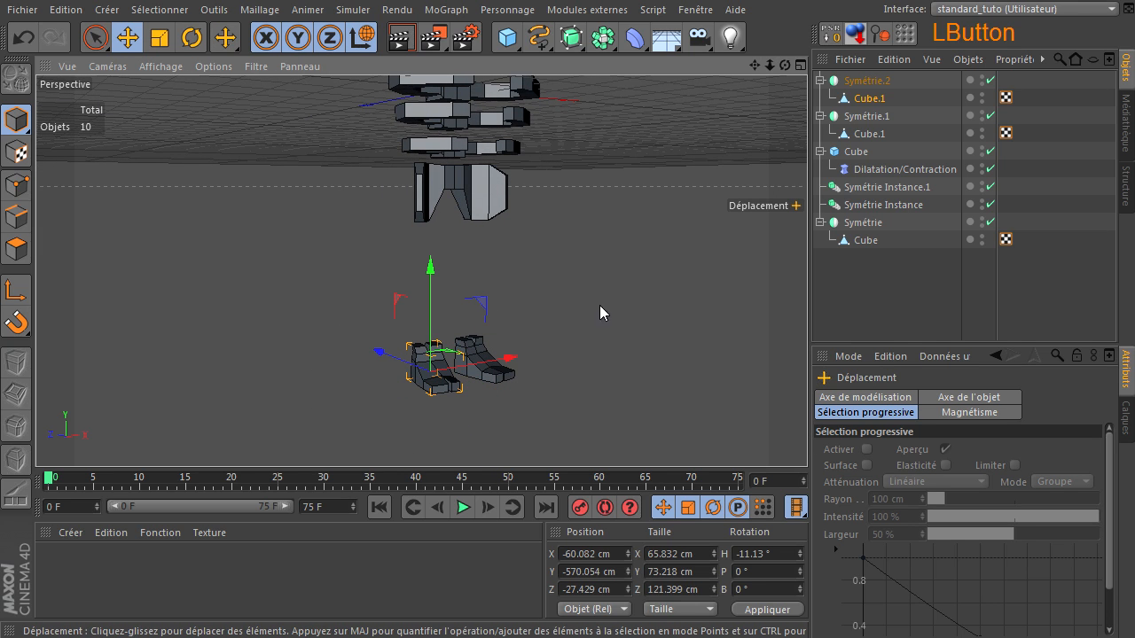
# Move the foot outward along X to about -97.5 cm and switch the axes to object coordinates.
pyautogui.moveTo(514, 371); pyautogui.dragTo(499, 375)
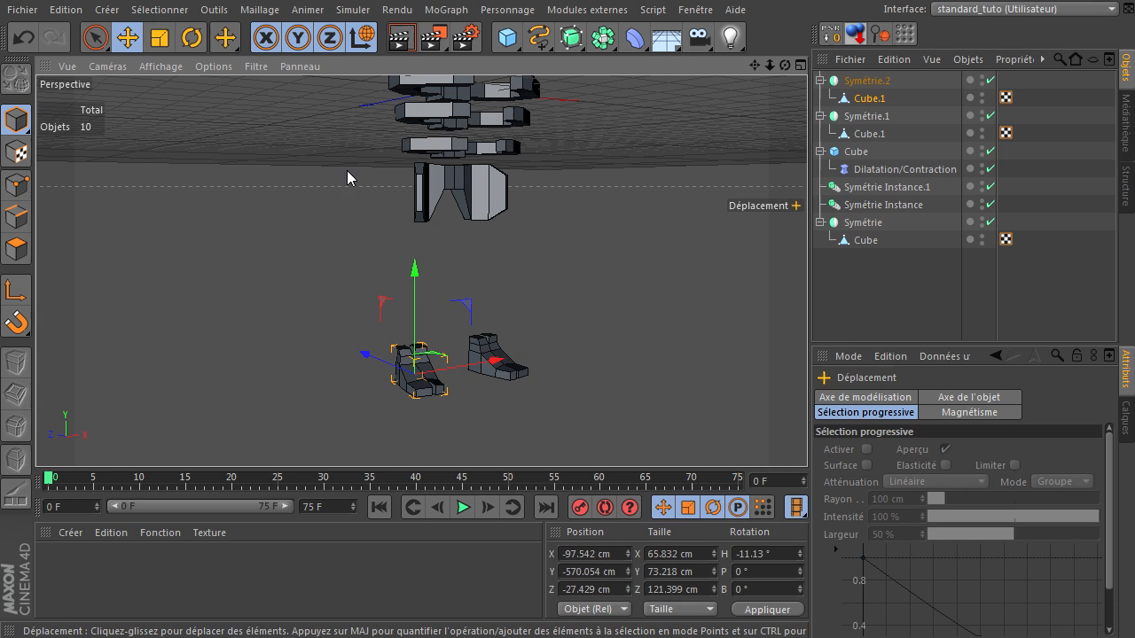
pyautogui.click(359, 39)
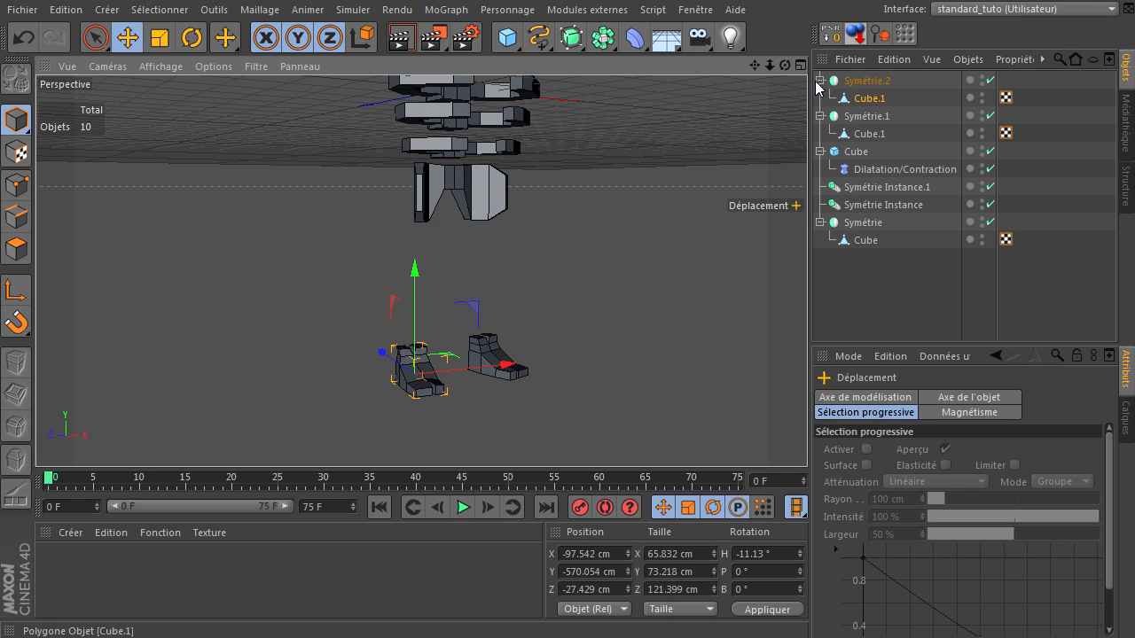
pyautogui.moveTo(784, 64); pyautogui.dragTo(807, 434)
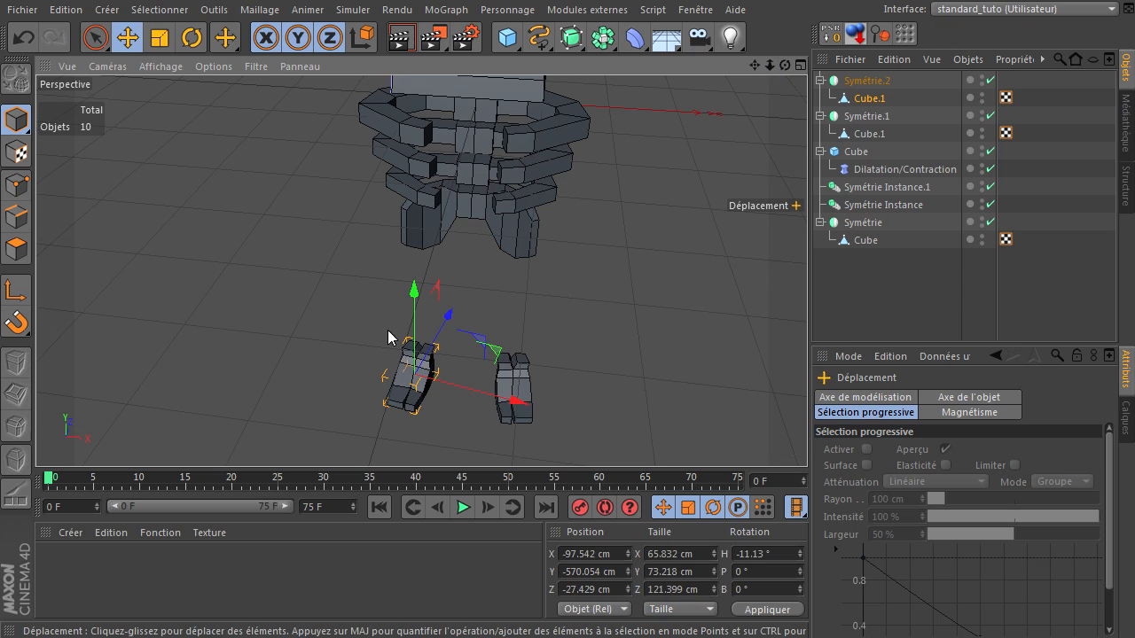
pyautogui.moveTo(783, 64); pyautogui.dragTo(783, 65)
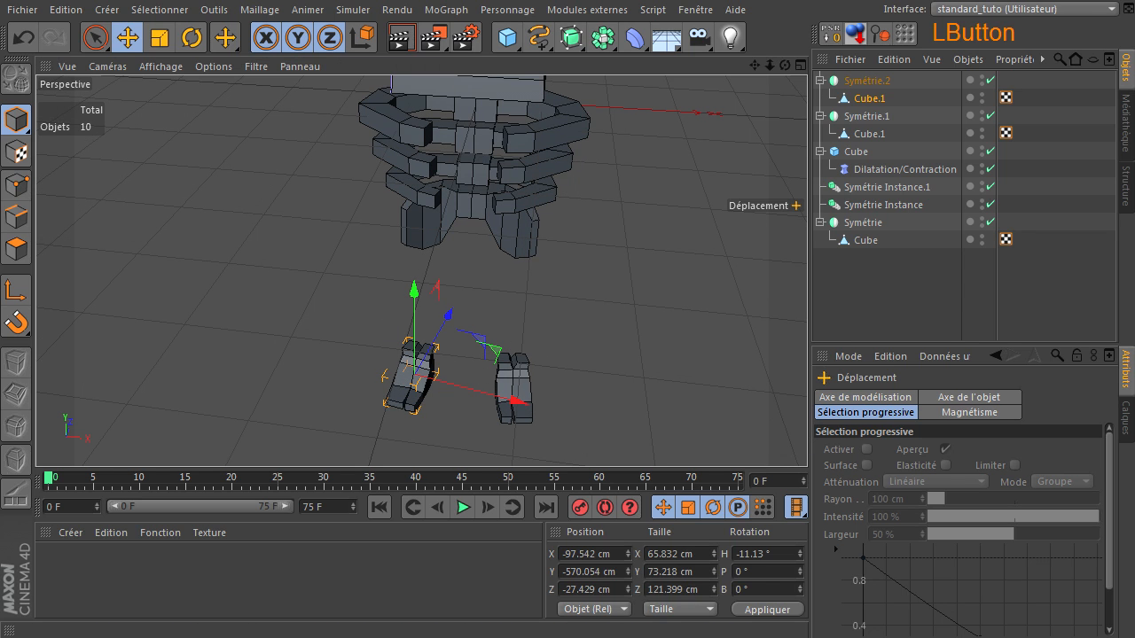
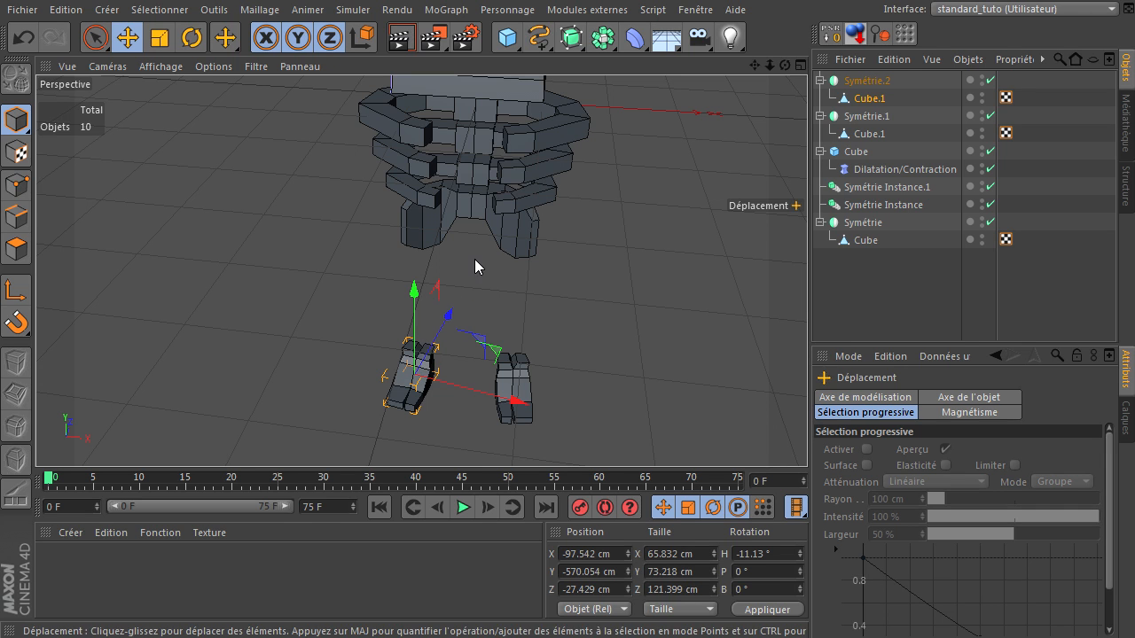
# Try moving the foot along Z in object and world coordinates, undo each move, and return to object coordinates.
pyautogui.moveTo(440, 348)
pyautogui.mouseDown()
pyautogui.moveTo(499, 248)
pyautogui.moveTo(447, 335)
pyautogui.mouseUp()
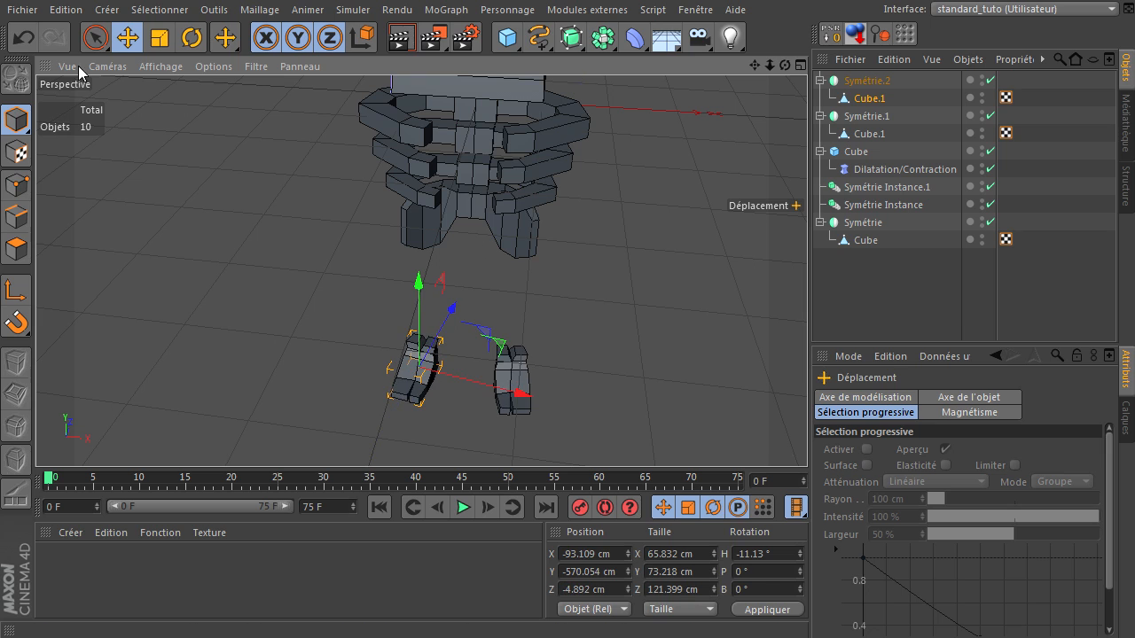
pyautogui.click(23, 37)
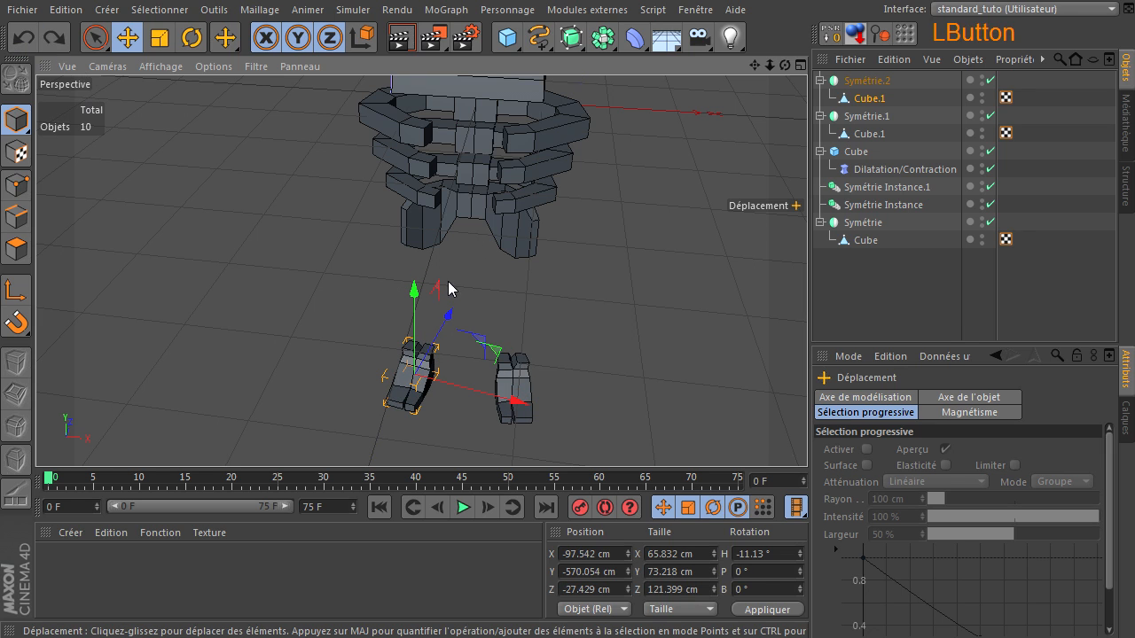
pyautogui.click(363, 40)
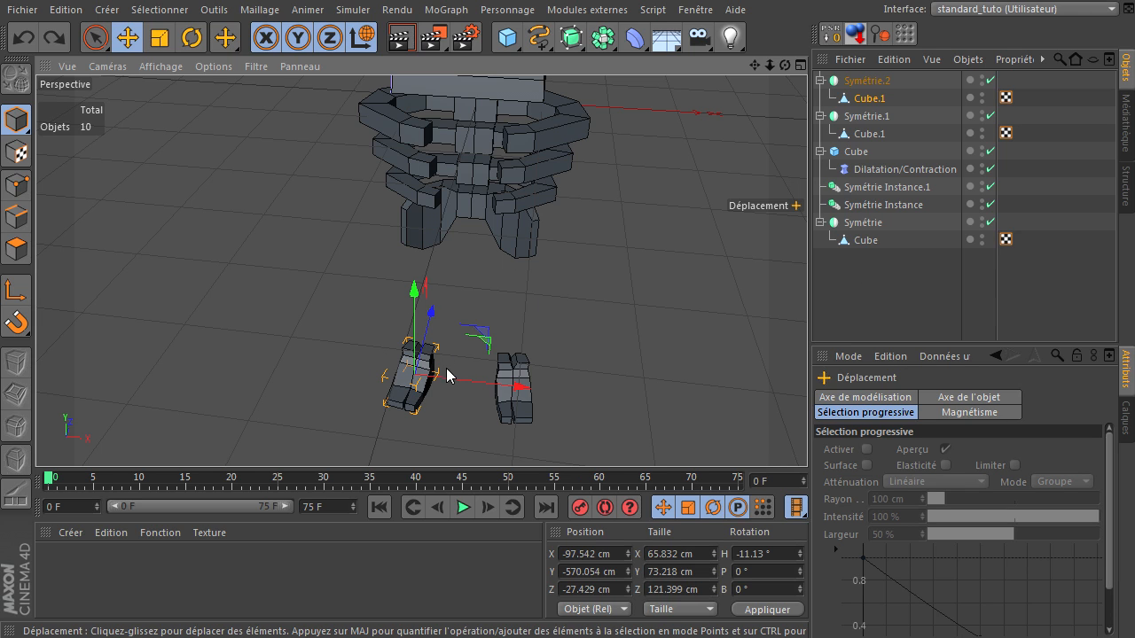
pyautogui.moveTo(432, 316)
pyautogui.mouseDown()
pyautogui.moveTo(449, 244)
pyautogui.moveTo(429, 322)
pyautogui.moveTo(437, 302)
pyautogui.mouseUp()
pyautogui.click(23, 37)
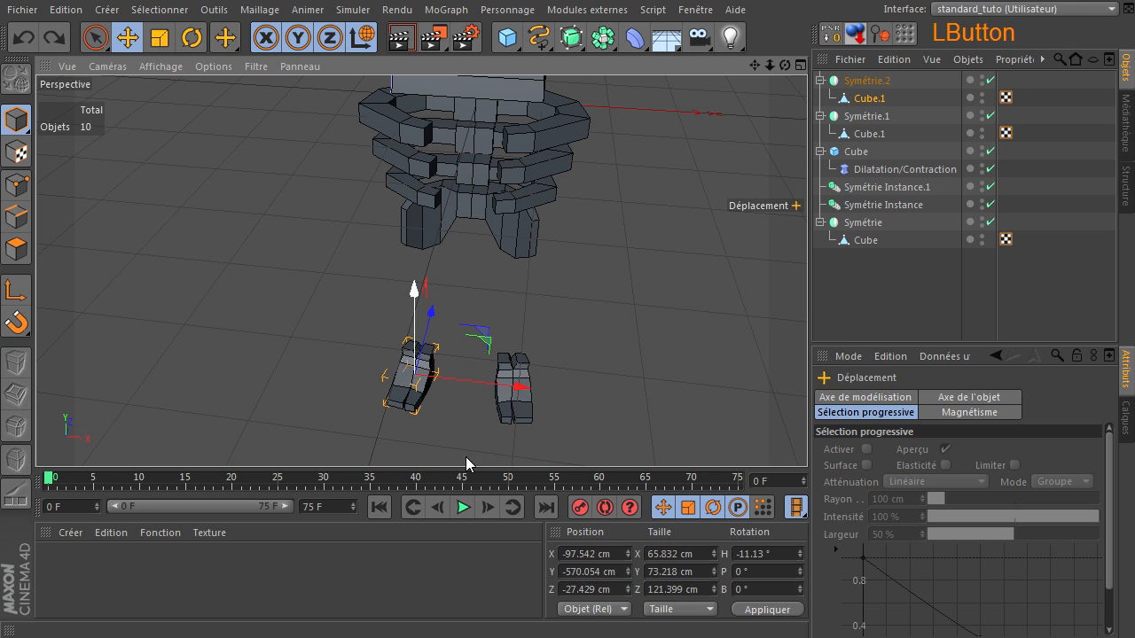
pyautogui.click(364, 39)
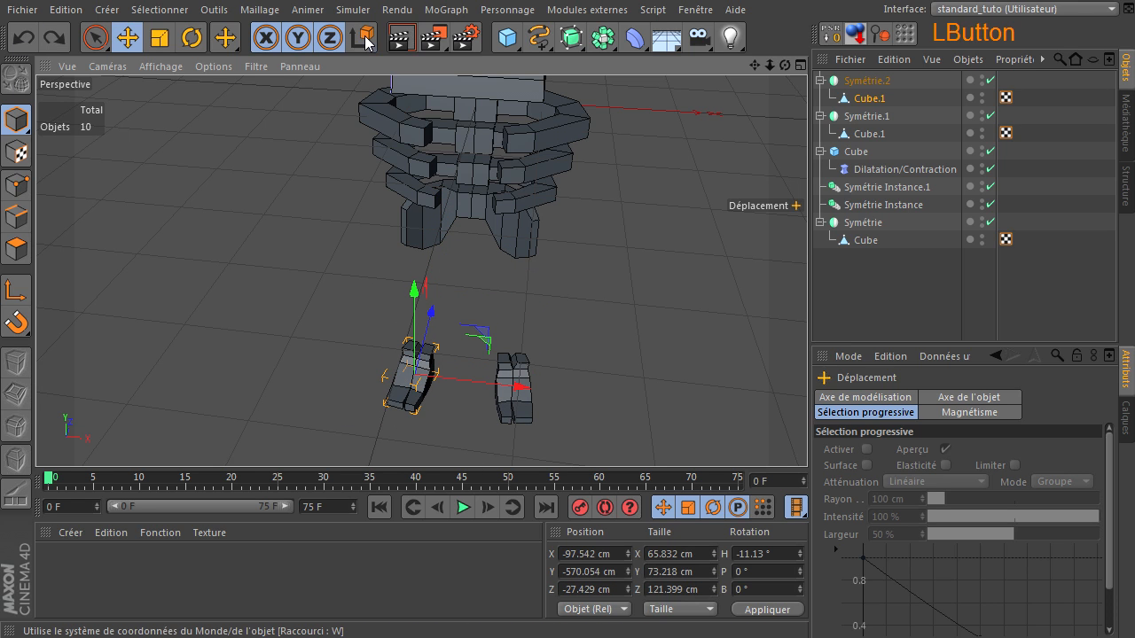
# Deselect the foot, then add a cube beside the ribs and size it to about 33 × 60 × 60 cm.
pyautogui.click(571, 314)
pyautogui.moveTo(785, 65); pyautogui.dragTo(761, 131)
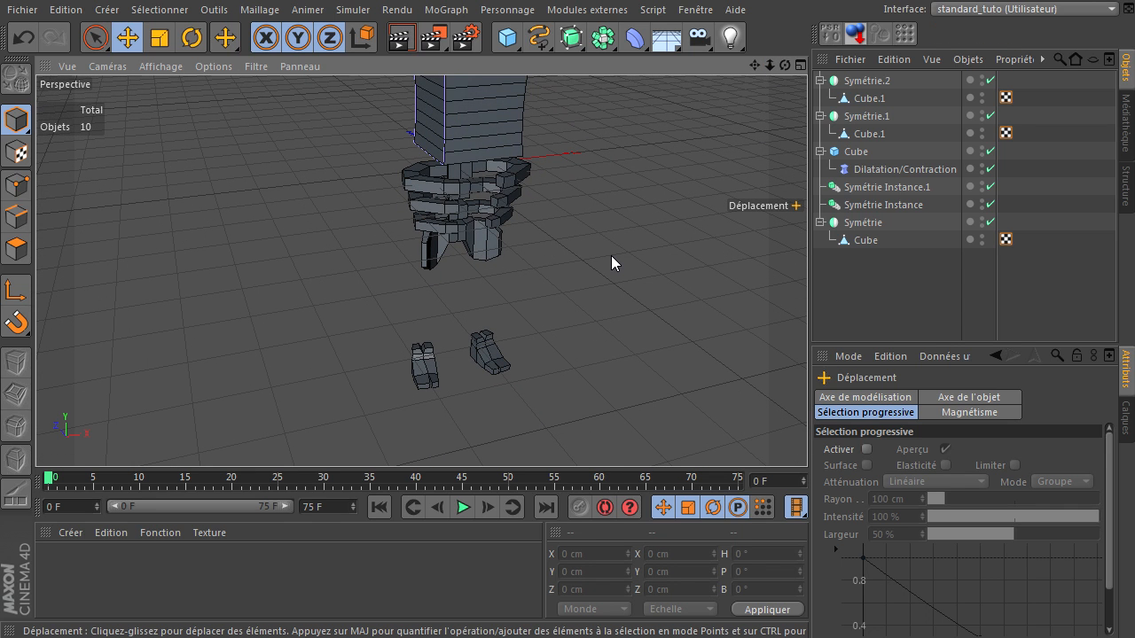
pyautogui.moveTo(508, 43); pyautogui.dragTo(677, 63)
pyautogui.moveTo(520, 99); pyautogui.dragTo(392, 219)
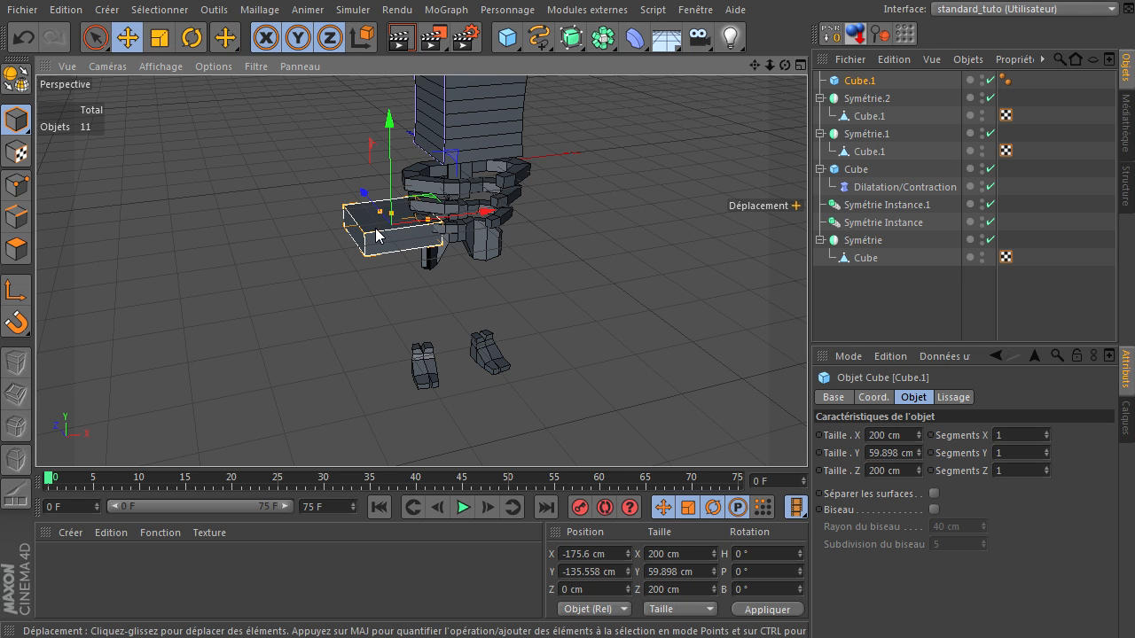
pyautogui.scroll(3, 373, 236)
pyautogui.moveTo(392, 228)
pyautogui.mouseDown()
pyautogui.moveTo(396, 213)
pyautogui.moveTo(438, 234)
pyautogui.moveTo(415, 232)
pyautogui.mouseUp()
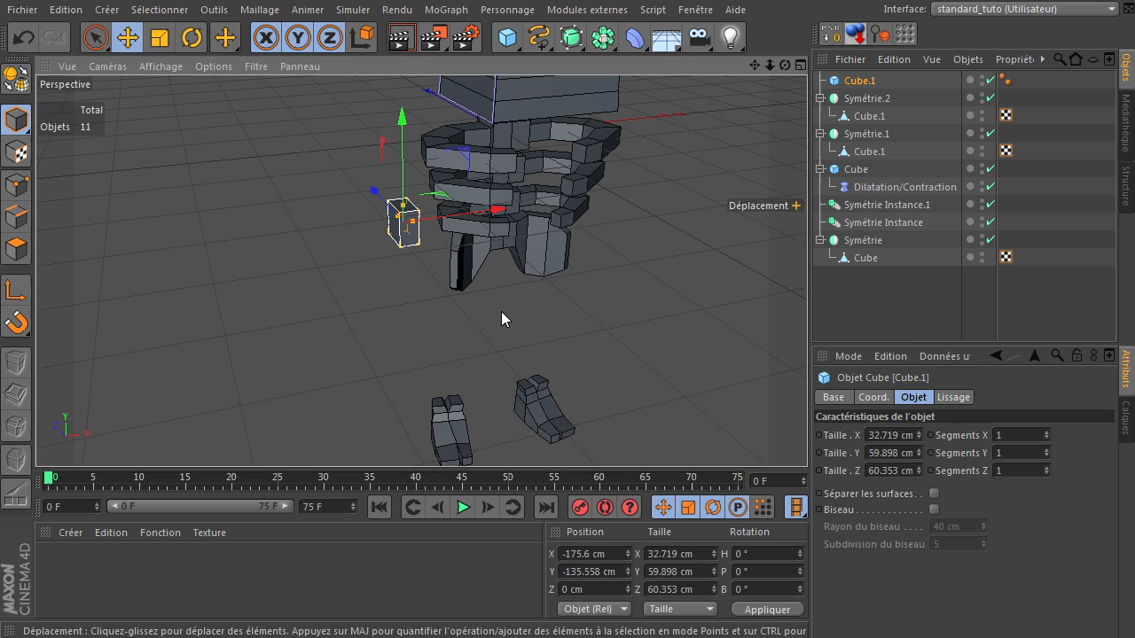
# Place the new cube beside the pelvis at about X -230, Y -201, Z -30 cm, using the top and front views.
pyautogui.middleClick(603, 234)
pyautogui.middleClick(609, 167)
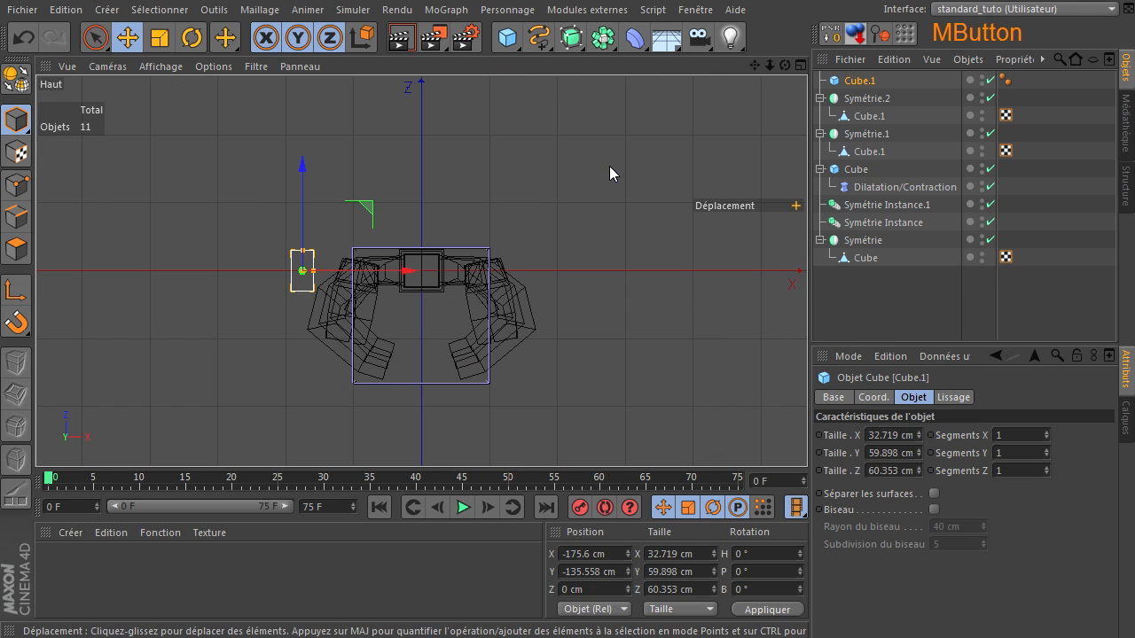
pyautogui.moveTo(303, 183); pyautogui.dragTo(304, 205)
pyautogui.middleClick(421, 291)
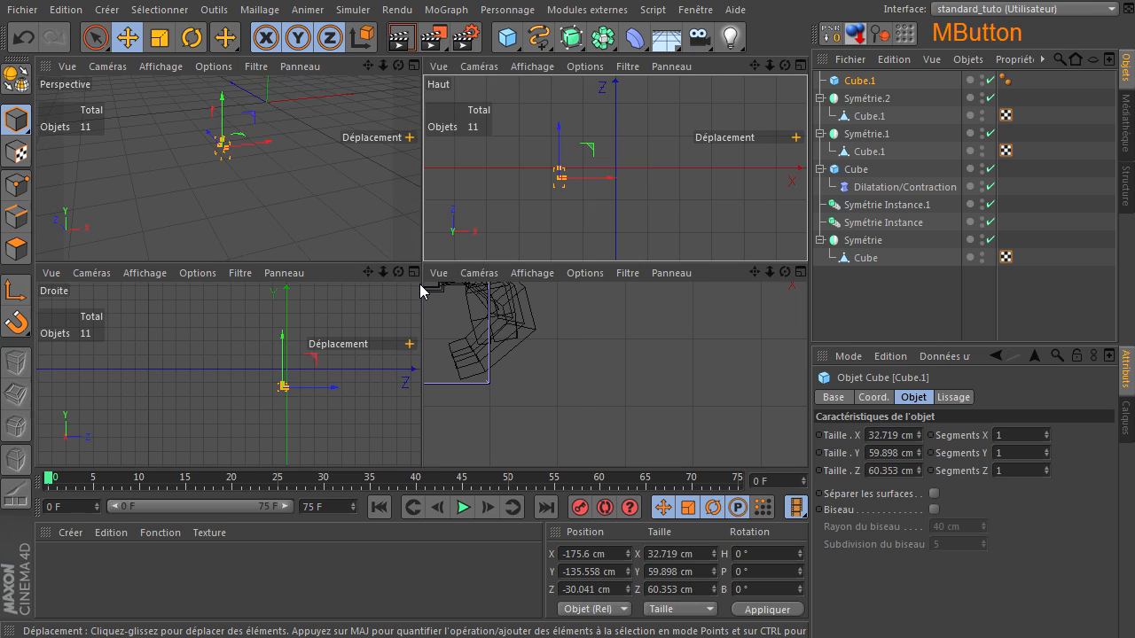
pyautogui.middleClick(574, 364)
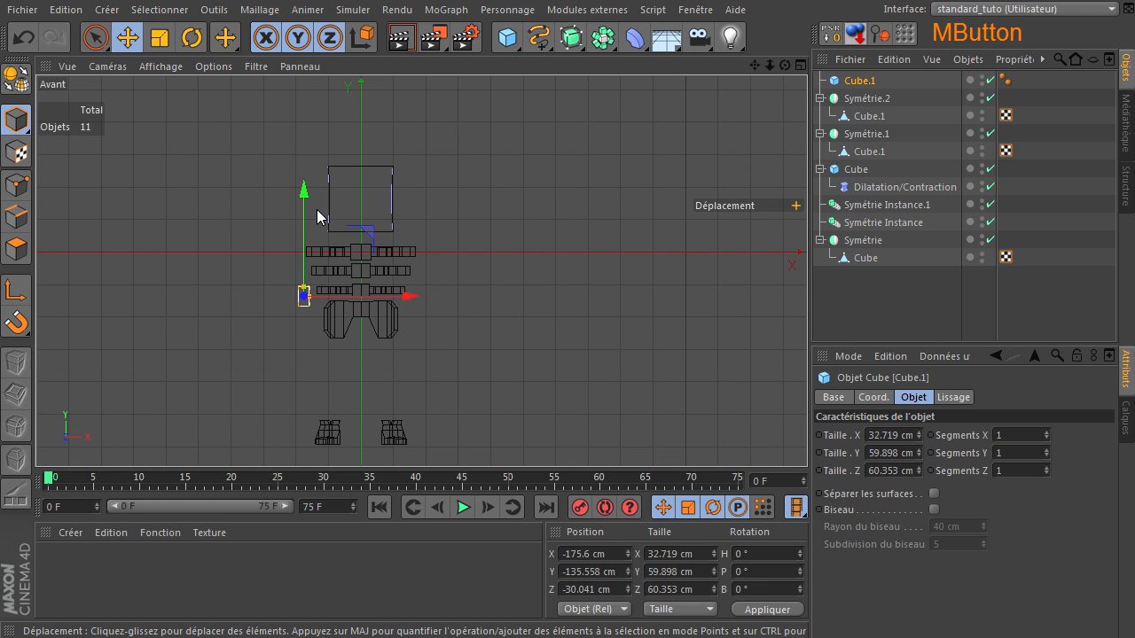
pyautogui.moveTo(304, 222); pyautogui.dragTo(395, 343)
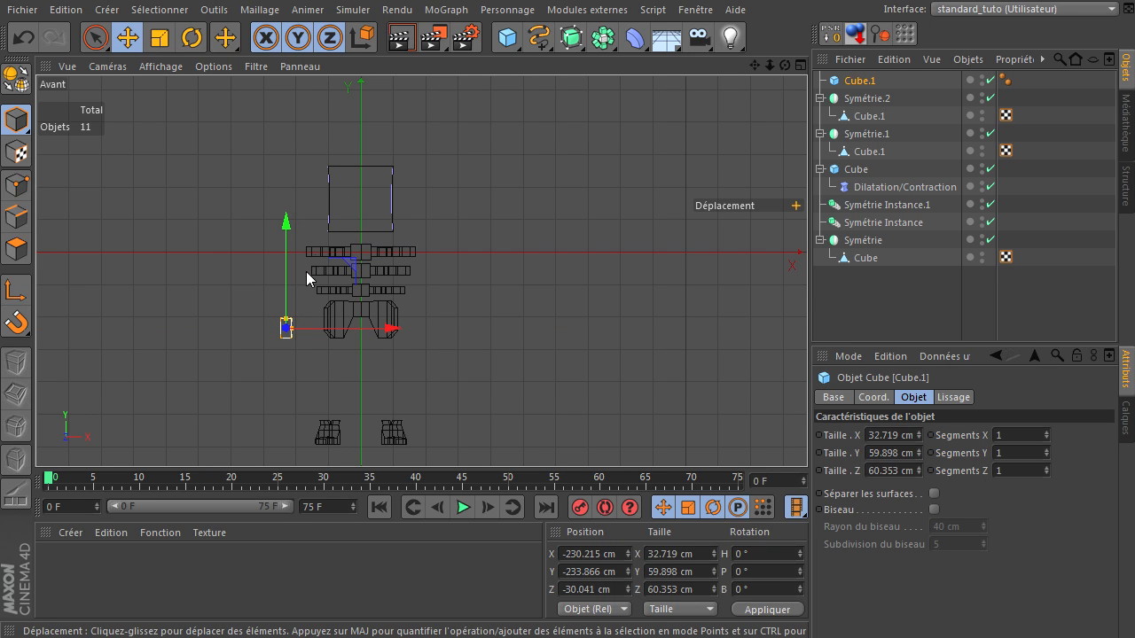
pyautogui.moveTo(285, 282); pyautogui.dragTo(283, 272)
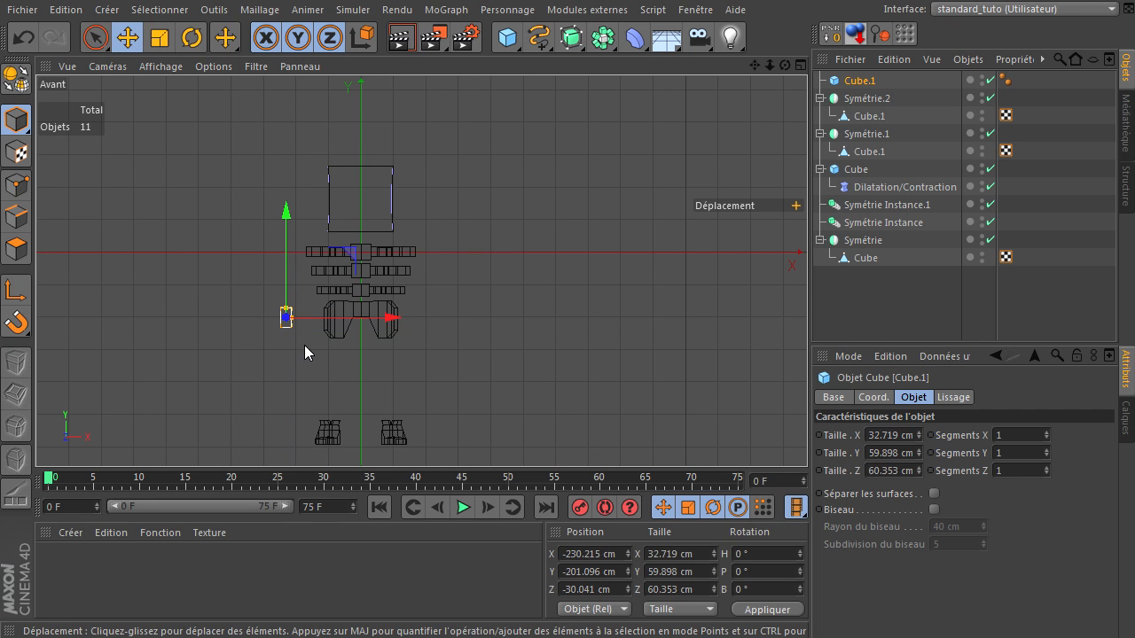
# Try the new cube on the opposite side of the body at about X 242 cm, then undo the move.
pyautogui.middleClick(308, 334)
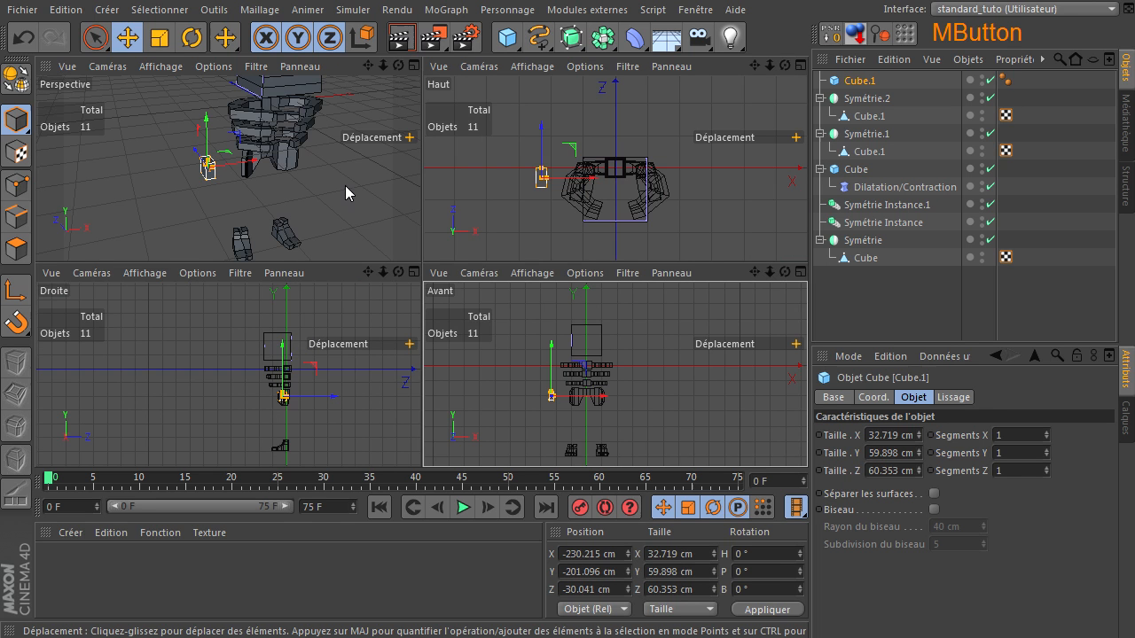
pyautogui.middleClick(282, 148)
pyautogui.middleClick(474, 295)
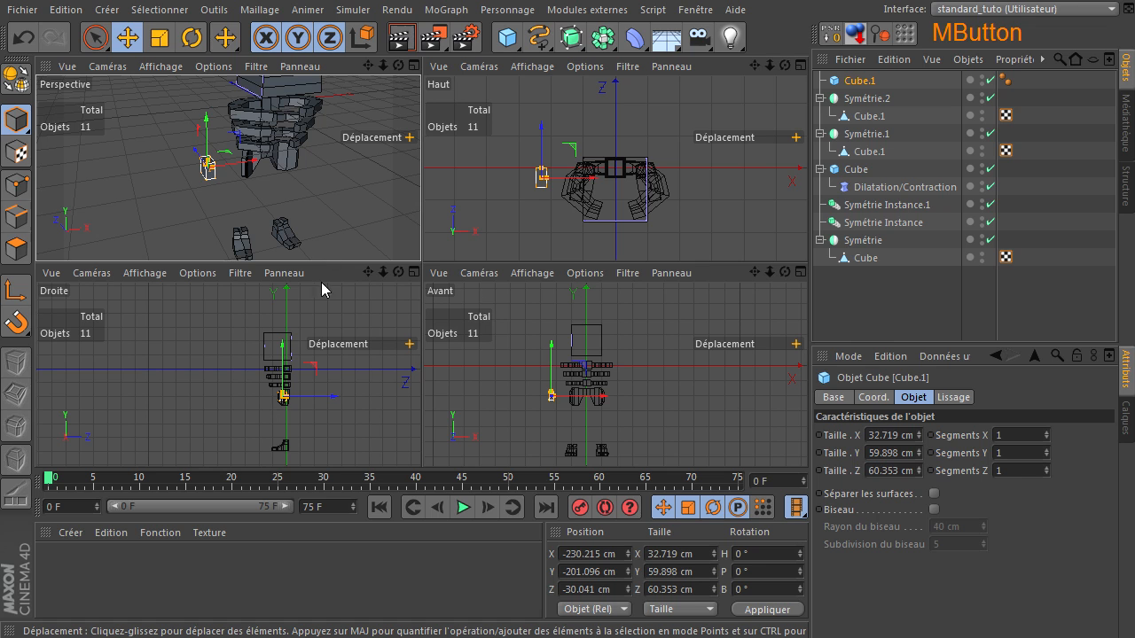
pyautogui.middleClick(584, 359)
pyautogui.moveTo(376, 323); pyautogui.dragTo(533, 332)
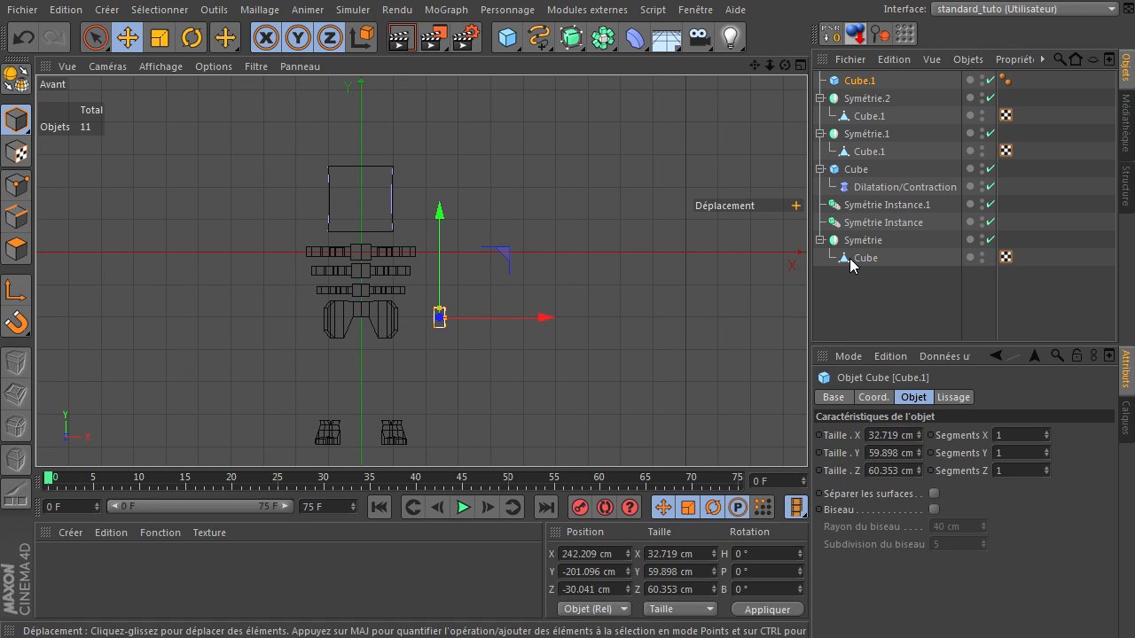
pyautogui.click(861, 117)
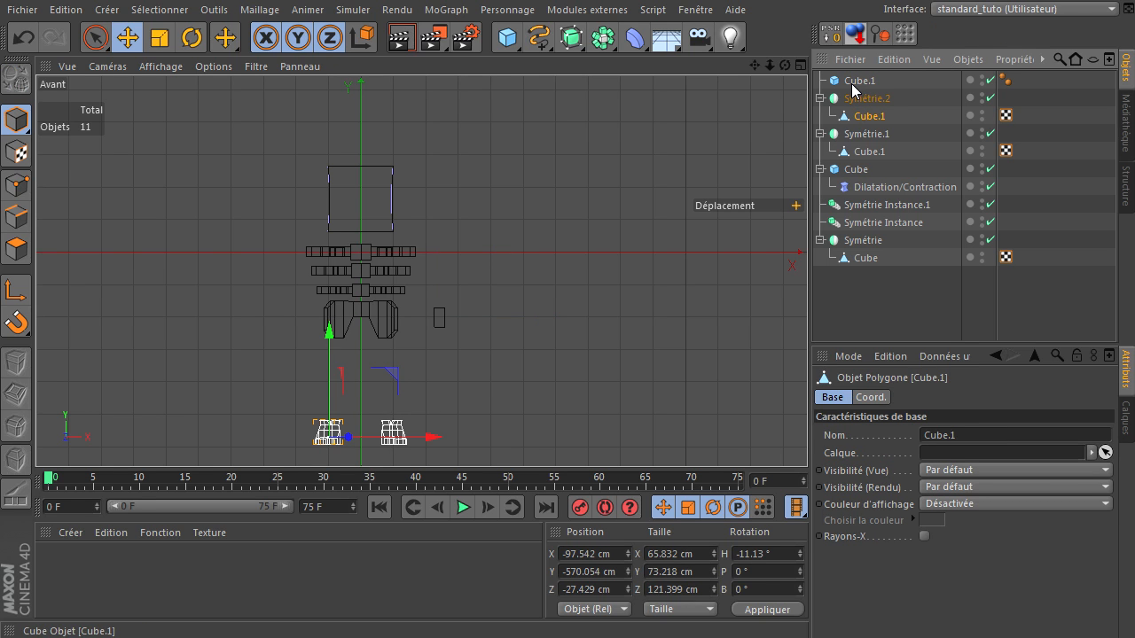
pyautogui.click(18, 45)
pyautogui.click(16, 45)
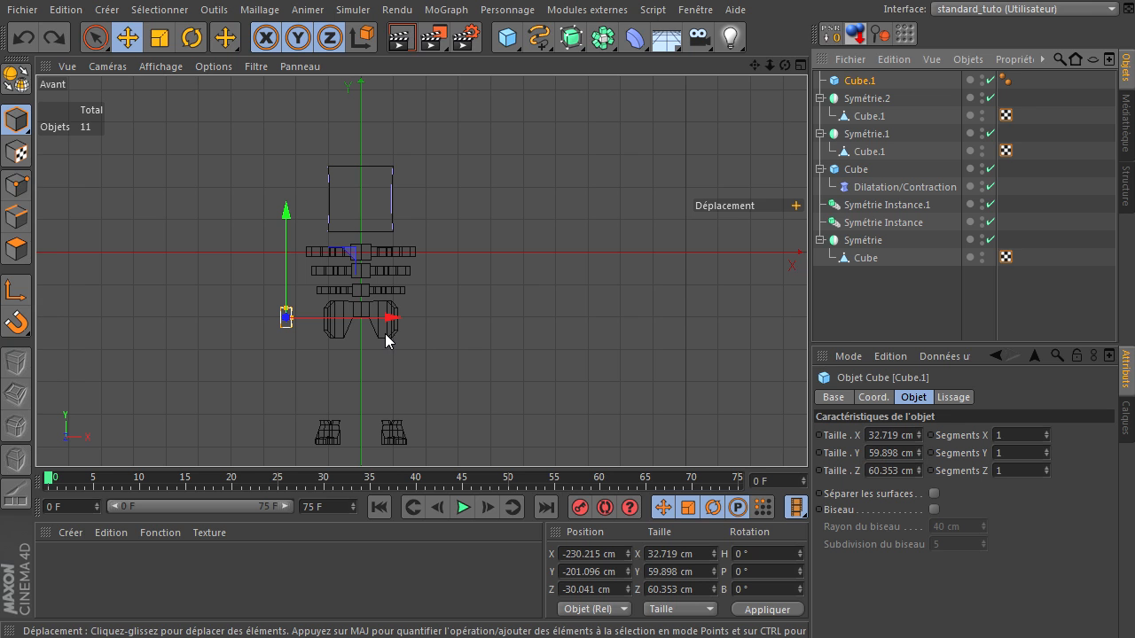
# Convert the new cube beside the pelvis into an editable polygon object and frame it in the perspective view.
pyautogui.middleClick(242, 315)
pyautogui.middleClick(203, 150)
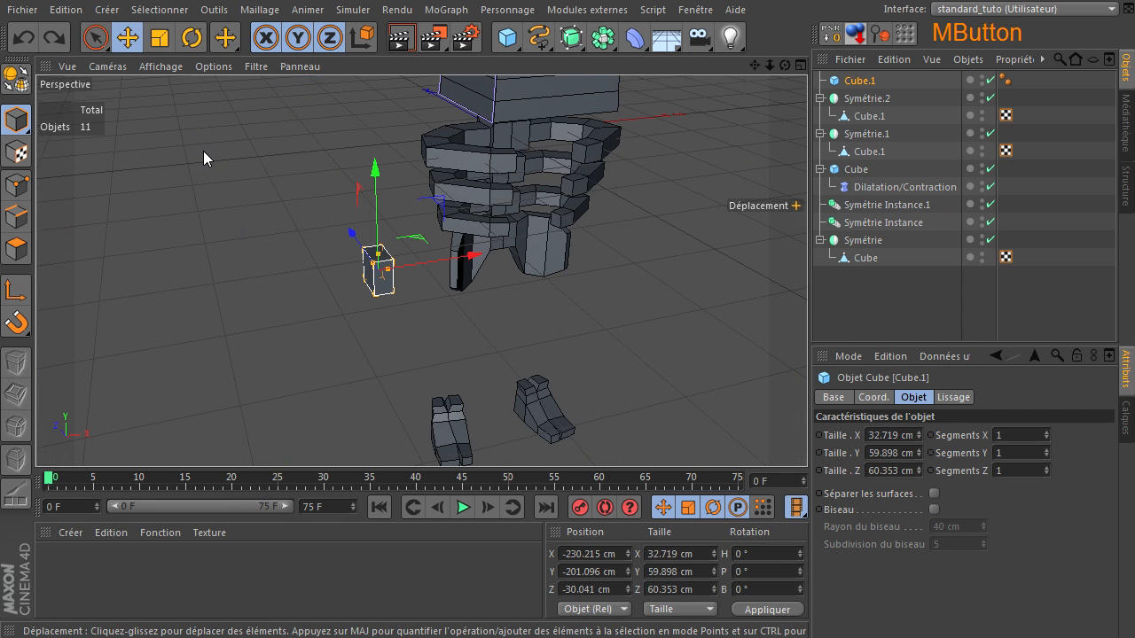
pyautogui.moveTo(784, 65); pyautogui.dragTo(807, 437)
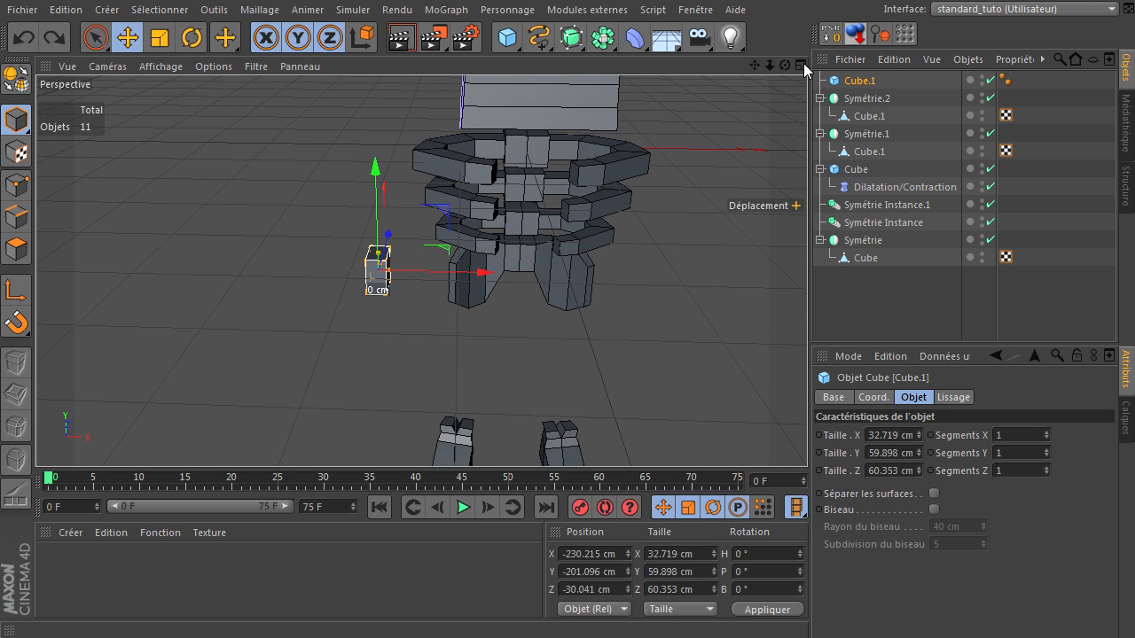
pyautogui.moveTo(785, 65); pyautogui.dragTo(636, 291)
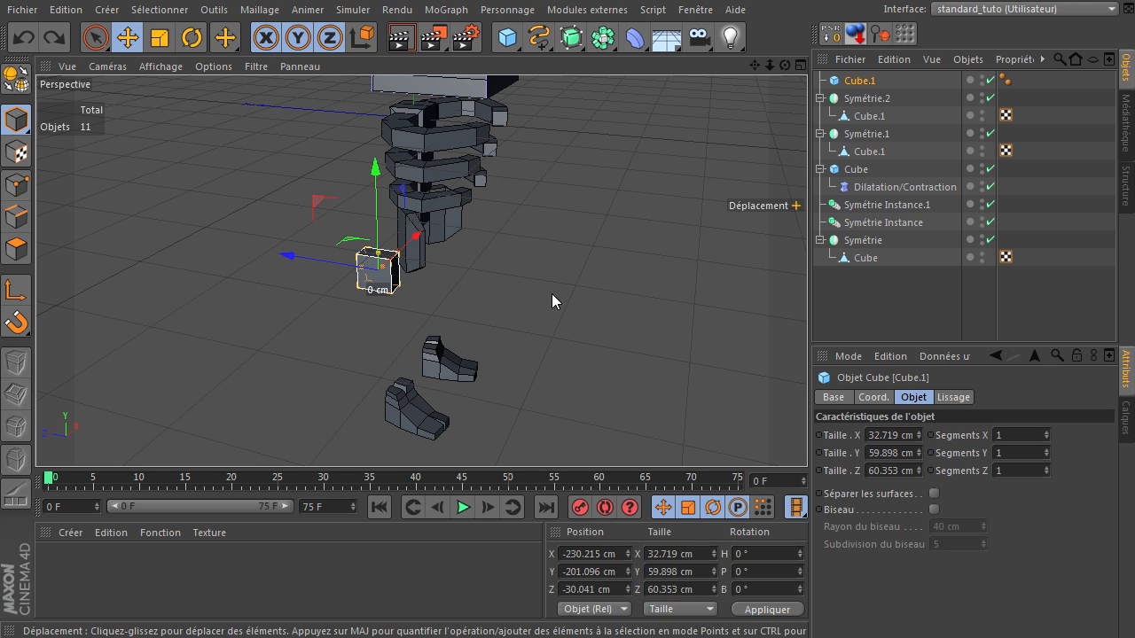
pyautogui.click(15, 81)
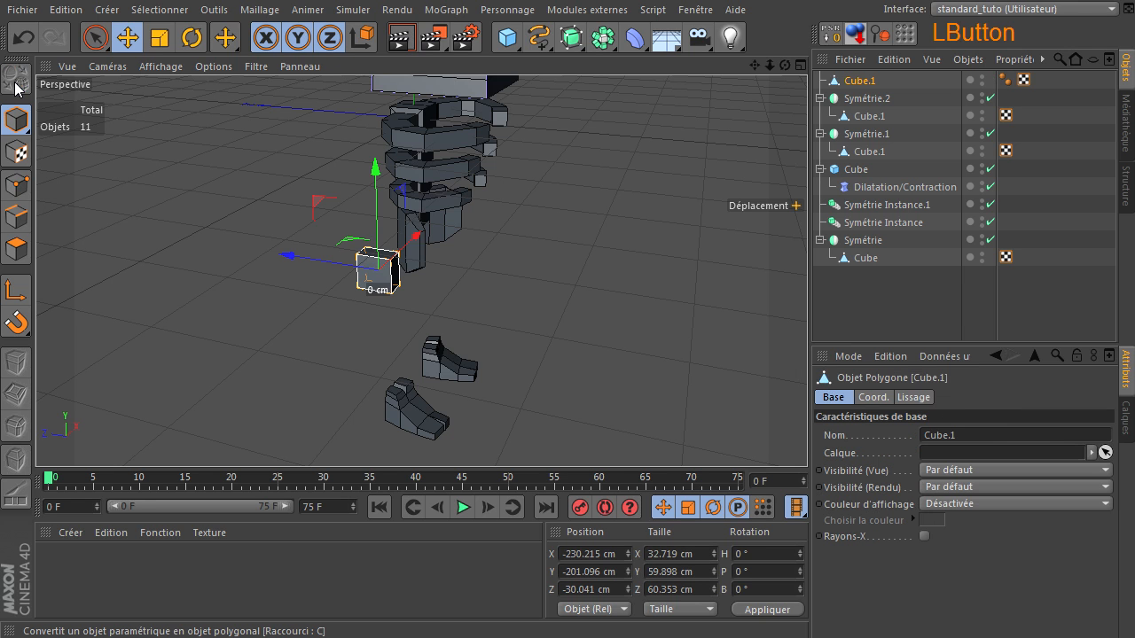
pyautogui.press('o')
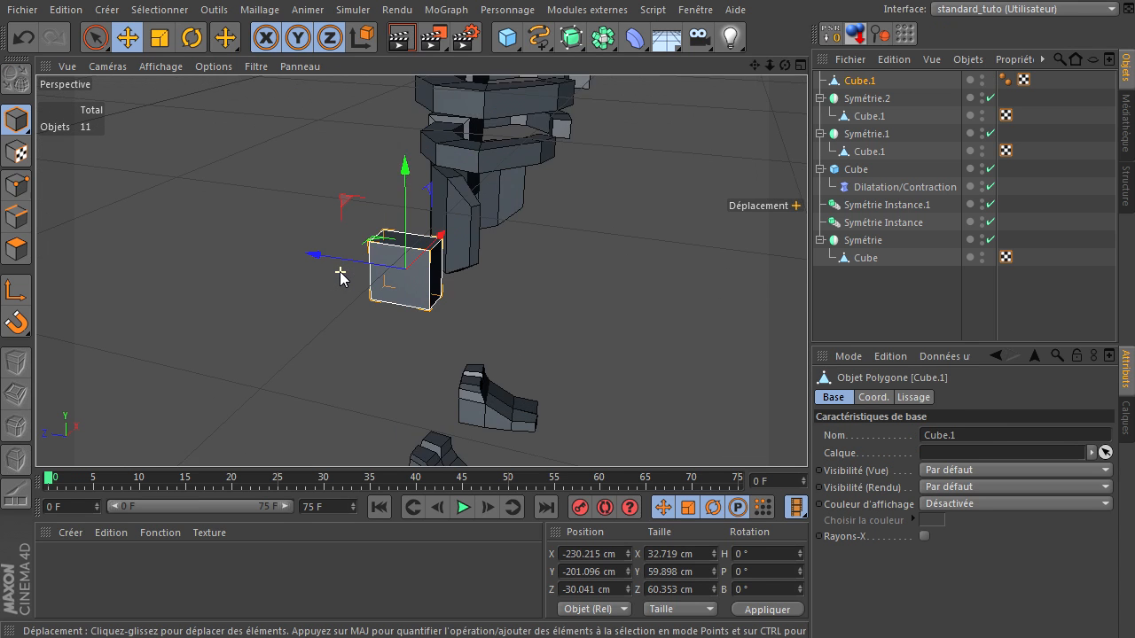
pyautogui.moveTo(784, 66)
pyautogui.mouseDown()
pyautogui.moveTo(771, 71)
pyautogui.moveTo(783, 72)
pyautogui.mouseUp()
# Extrude the cube's bottom polygon a short way downward and rotate it so it tilts toward the body.
pyautogui.click(16, 249)
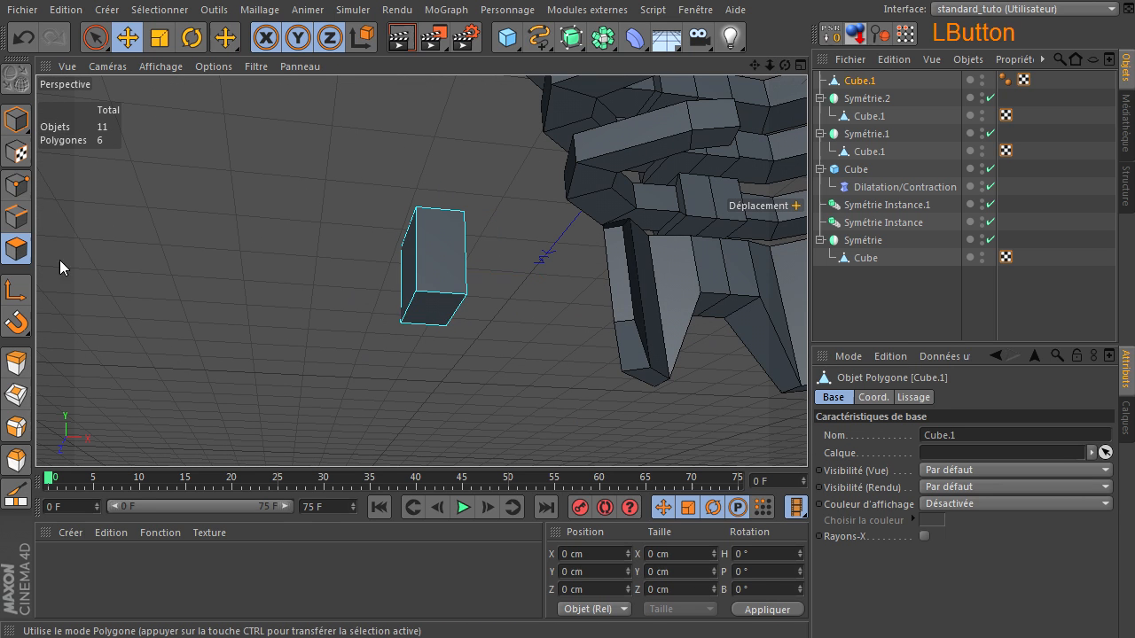
pyautogui.click(435, 313)
pyautogui.press('d')
pyautogui.moveTo(542, 386); pyautogui.dragTo(616, 385)
pyautogui.press('r')
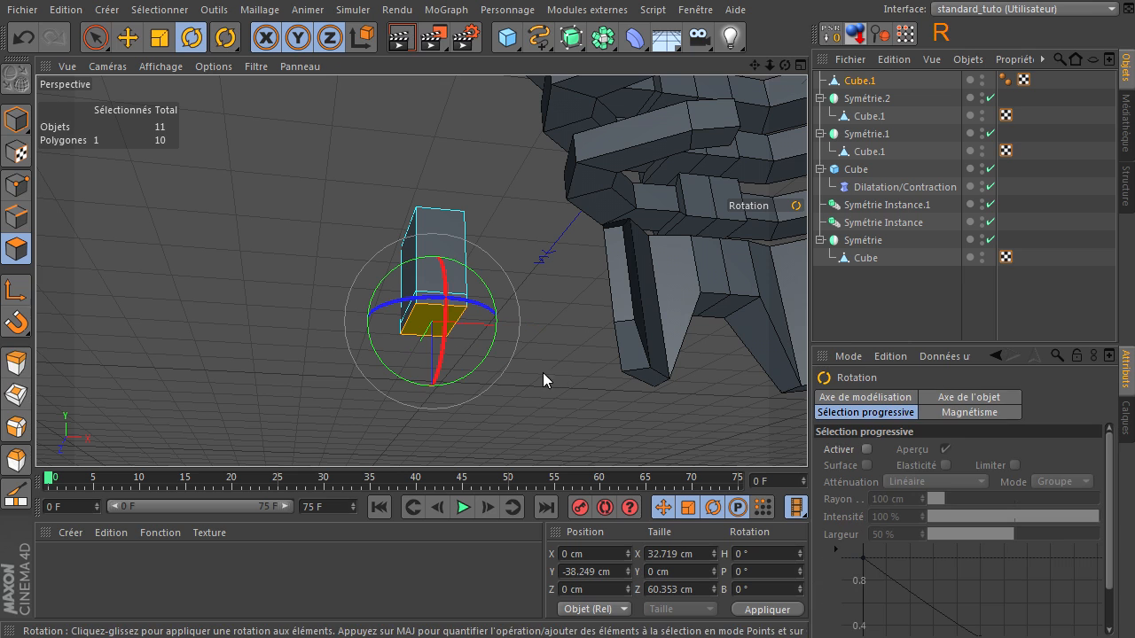
pyautogui.moveTo(388, 370); pyautogui.dragTo(428, 384)
# Shift the tilted bottom polygon down and inward and scale it to about 15 cm in X by 11.5 cm in Y.
pyautogui.press('e')
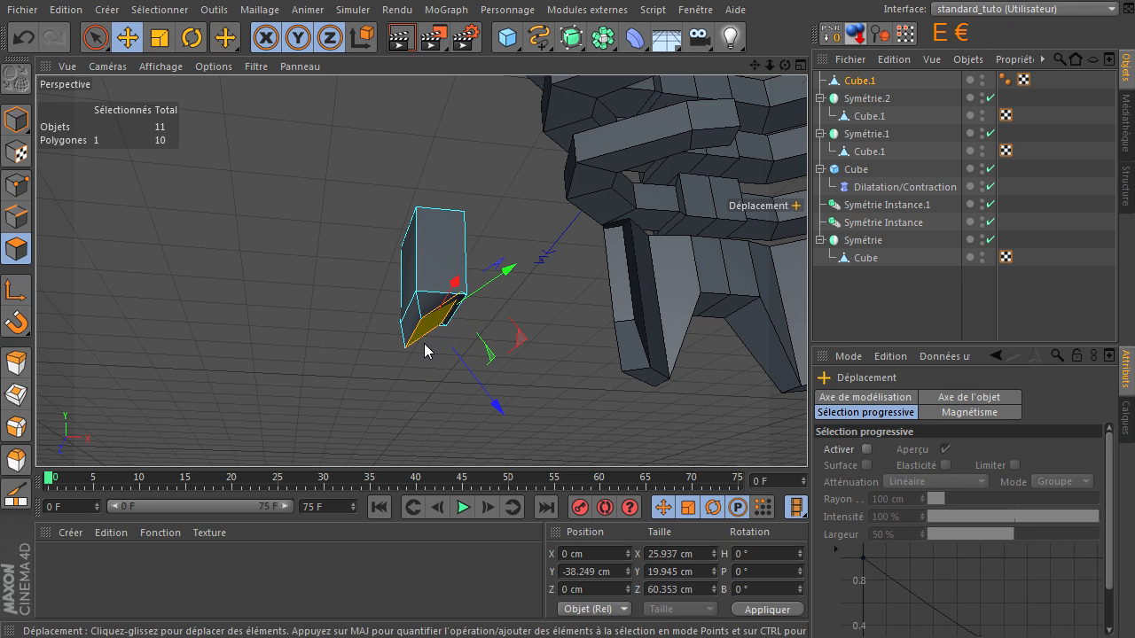
pyautogui.moveTo(512, 342)
pyautogui.mouseDown()
pyautogui.moveTo(525, 366)
pyautogui.moveTo(526, 351)
pyautogui.mouseUp()
pyautogui.press('t')
pyautogui.moveTo(534, 282); pyautogui.dragTo(492, 311)
pyautogui.moveTo(785, 66); pyautogui.dragTo(794, 428)
pyautogui.press('e')
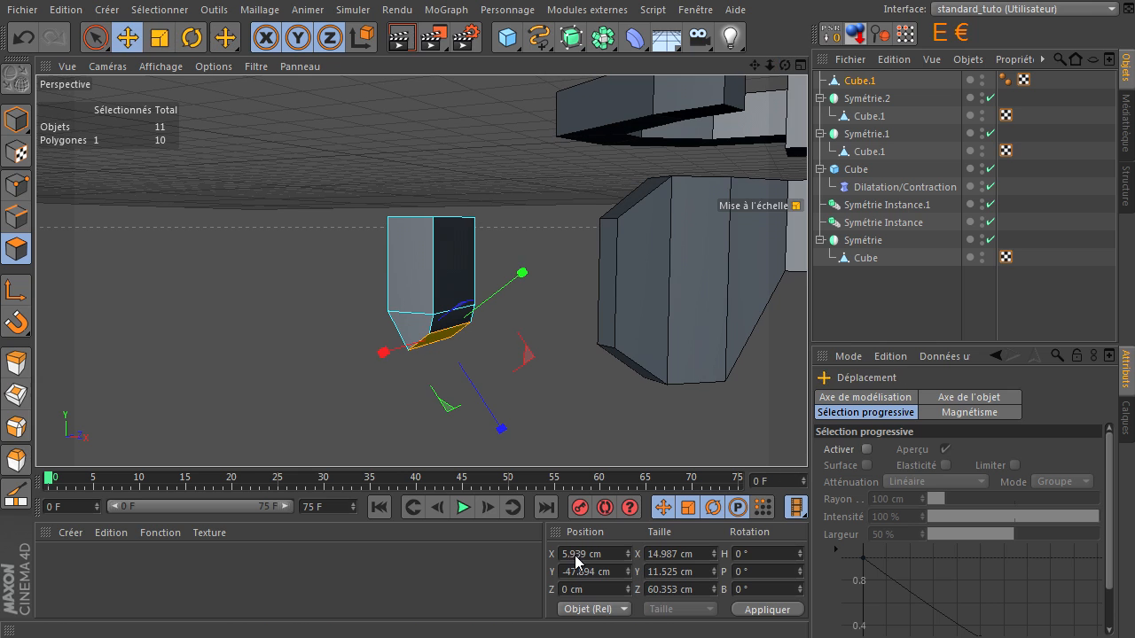
pyautogui.moveTo(477, 402); pyautogui.dragTo(521, 413)
# Extrude the tilted polygon again by 29.3 cm and rotate the new end face to a nearly vertical angle.
pyautogui.press('d')
pyautogui.moveTo(397, 365); pyautogui.dragTo(808, 440)
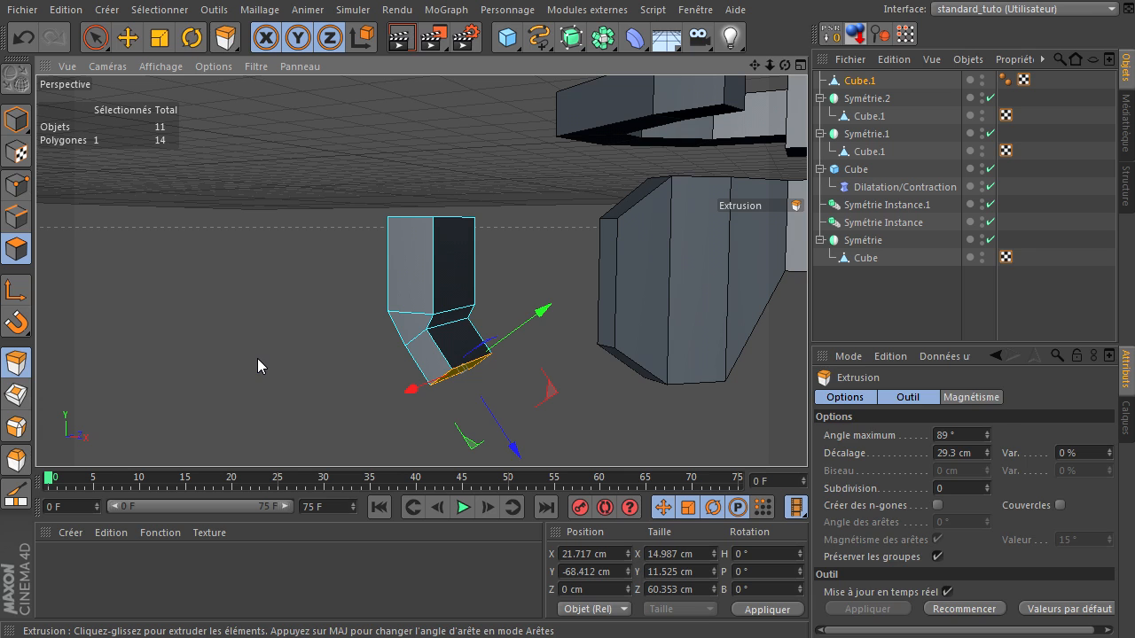
pyautogui.press('r')
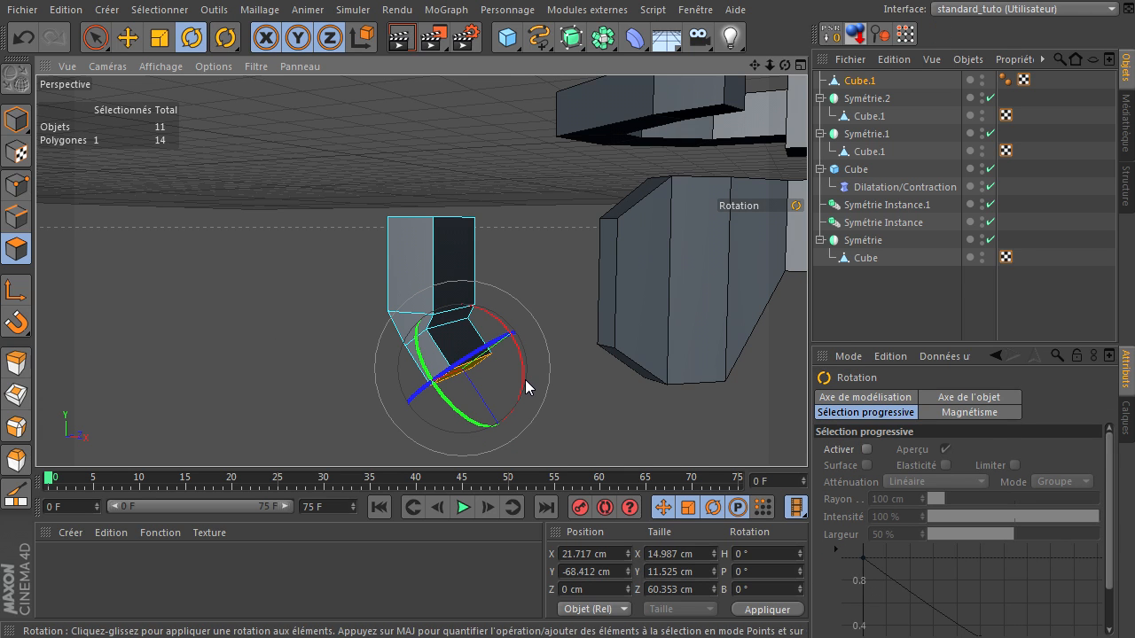
pyautogui.moveTo(525, 387); pyautogui.dragTo(513, 347)
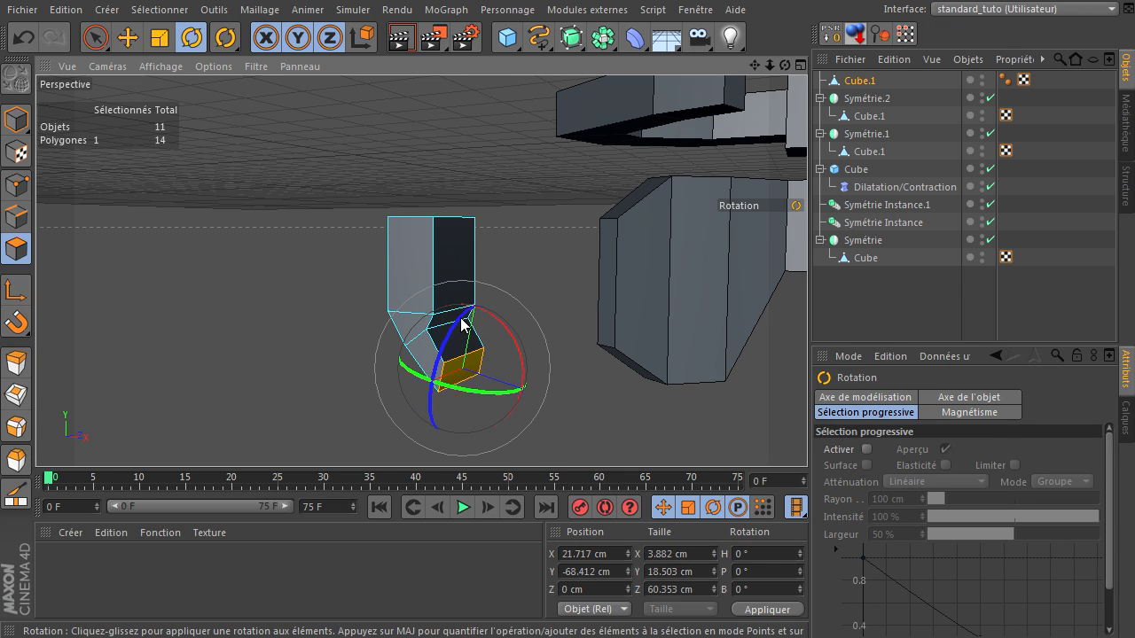
# Scale the finger's end face to about 11.7 cm in Y by 51.4 cm in Z and shift it upward.
pyautogui.press('t')
pyautogui.moveTo(479, 266); pyautogui.dragTo(484, 298)
pyautogui.press('e')
pyautogui.moveTo(787, 67); pyautogui.dragTo(806, 434)
pyautogui.press('t')
pyautogui.moveTo(456, 388); pyautogui.dragTo(461, 392)
# Delete the Lissage smoothing tag from the hand object.
pyautogui.click(1004, 79)
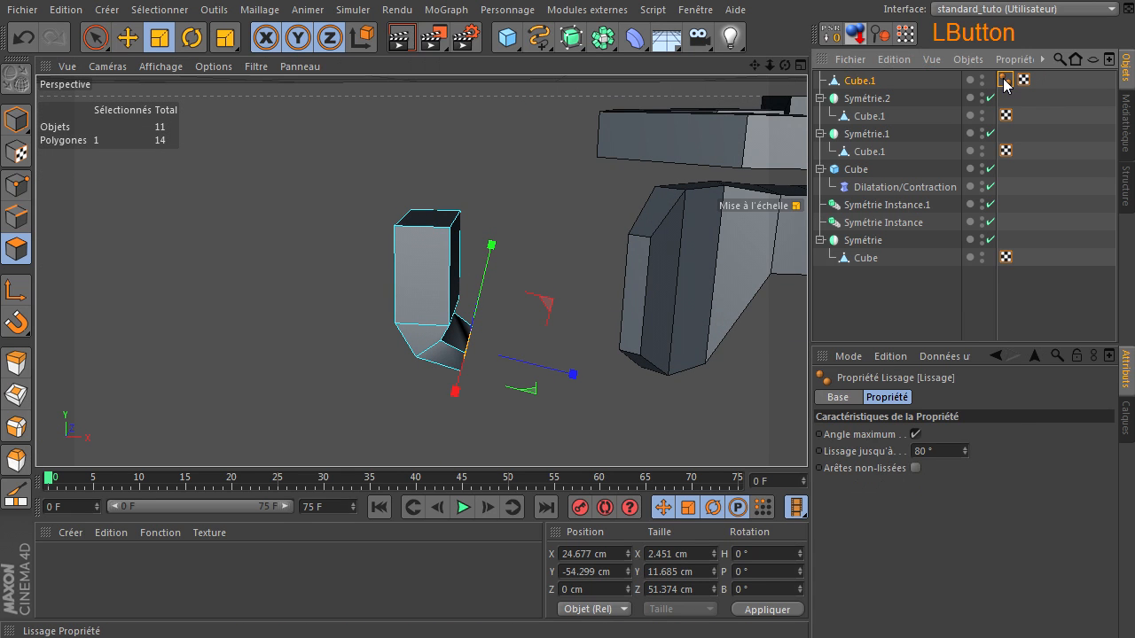
pyautogui.press('Delete')
pyautogui.moveTo(785, 64); pyautogui.dragTo(807, 435)
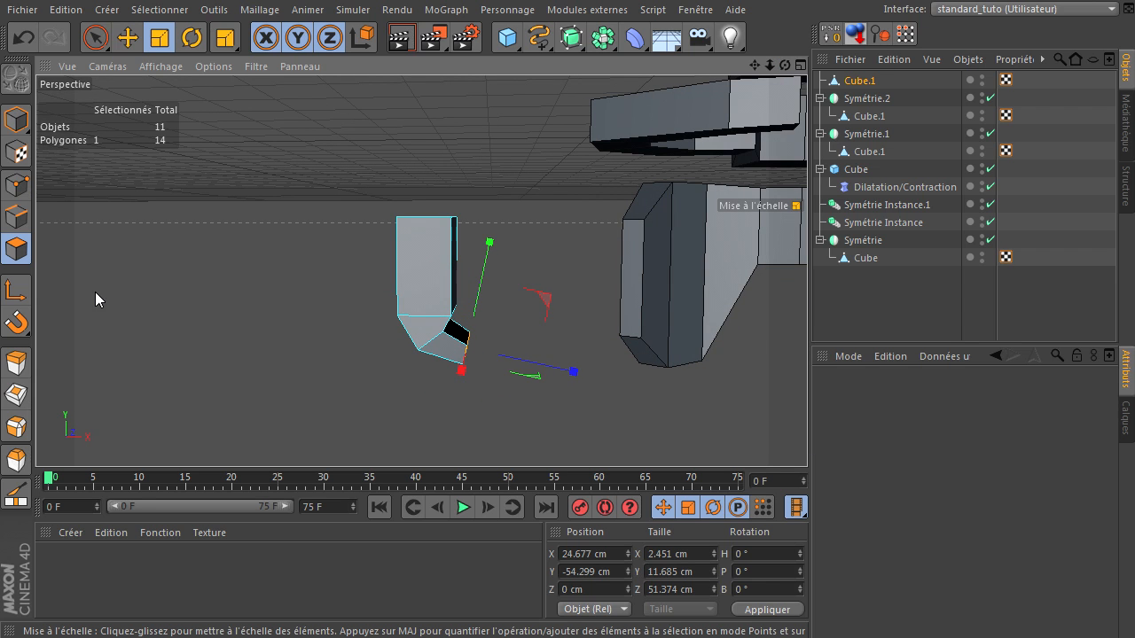
# Cut a horizontal loop around the palm just above the finger bend with the Knife in Boucle mode.
pyautogui.click(316, 333)
pyautogui.press('k')
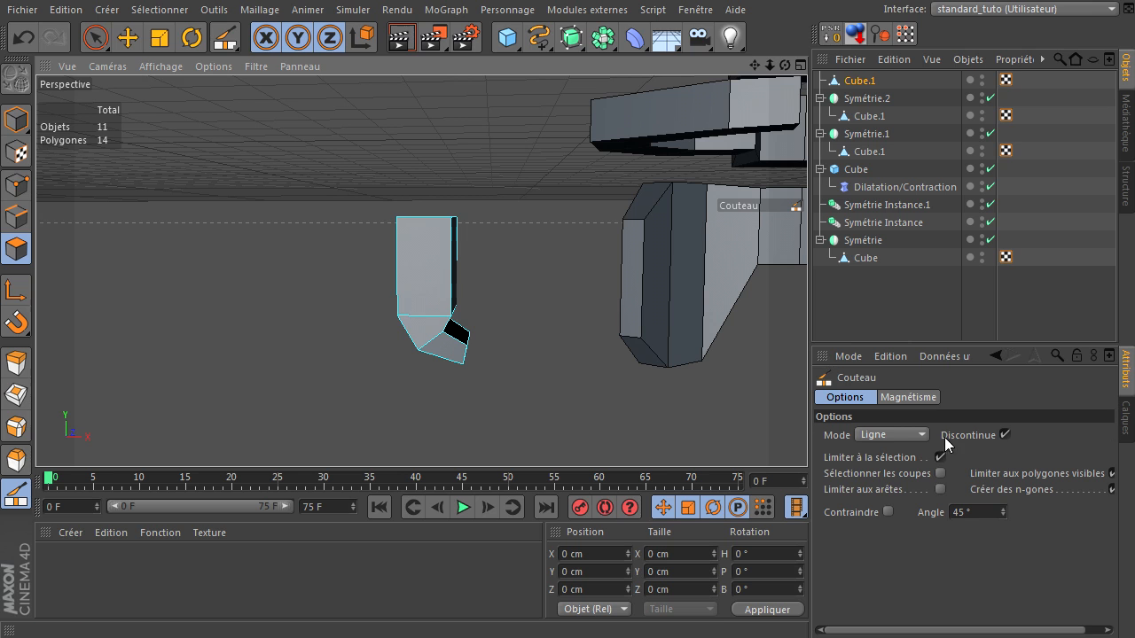
pyautogui.click(891, 434)
pyautogui.click(874, 483)
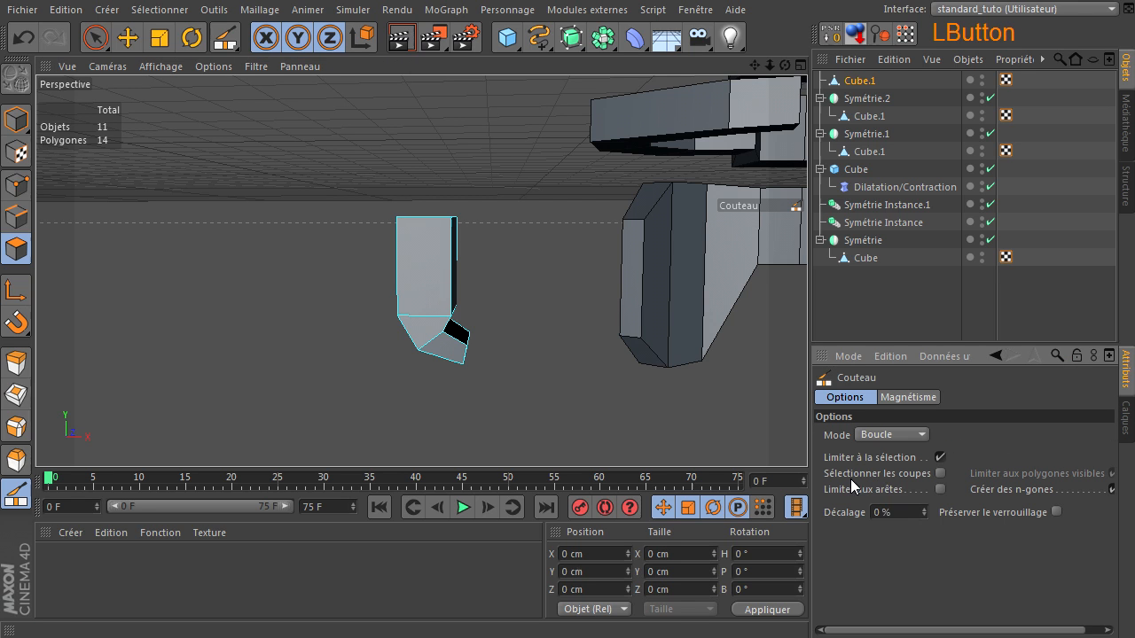
pyautogui.click(408, 295)
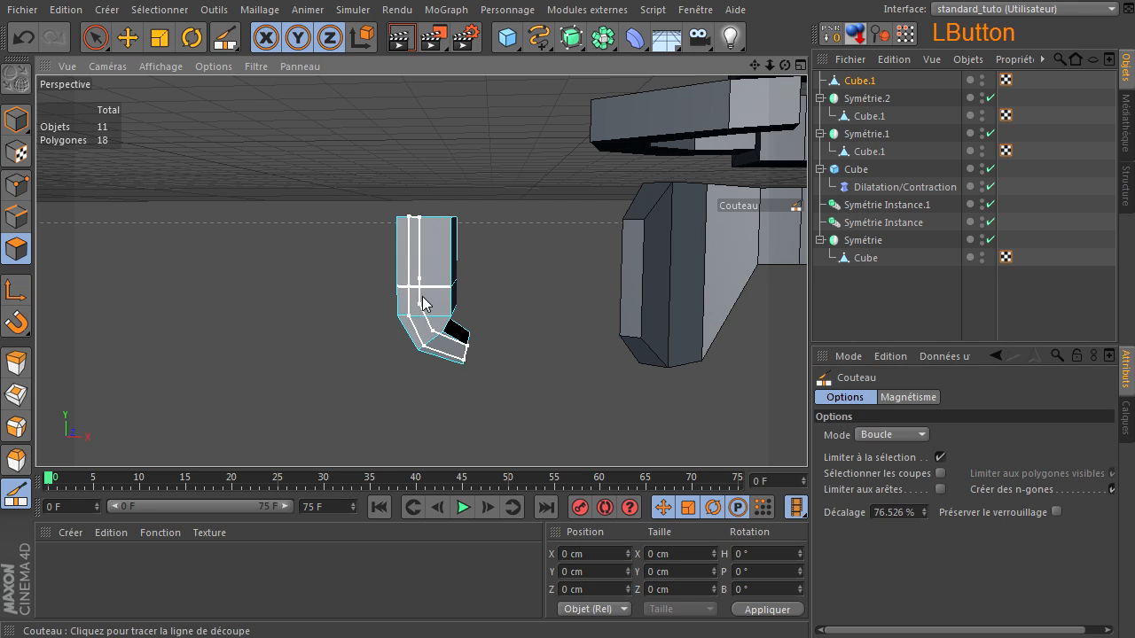
# Extrude the palm's narrow side polygon between the new cut and the finger bend by 45.6 cm.
pyautogui.click(95, 37)
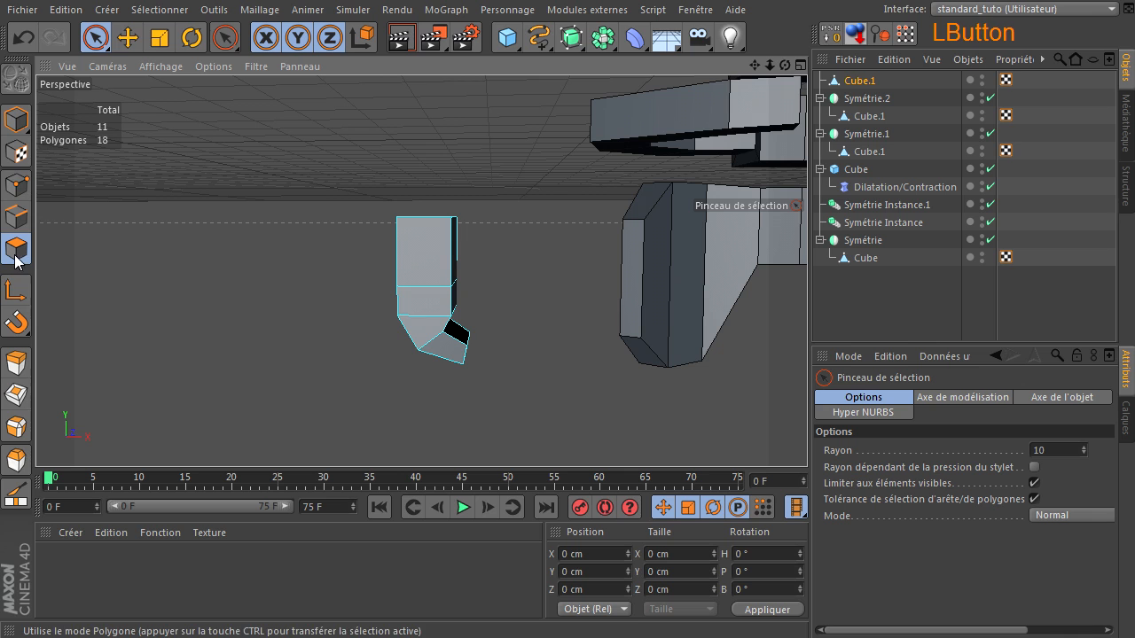
pyautogui.click(426, 305)
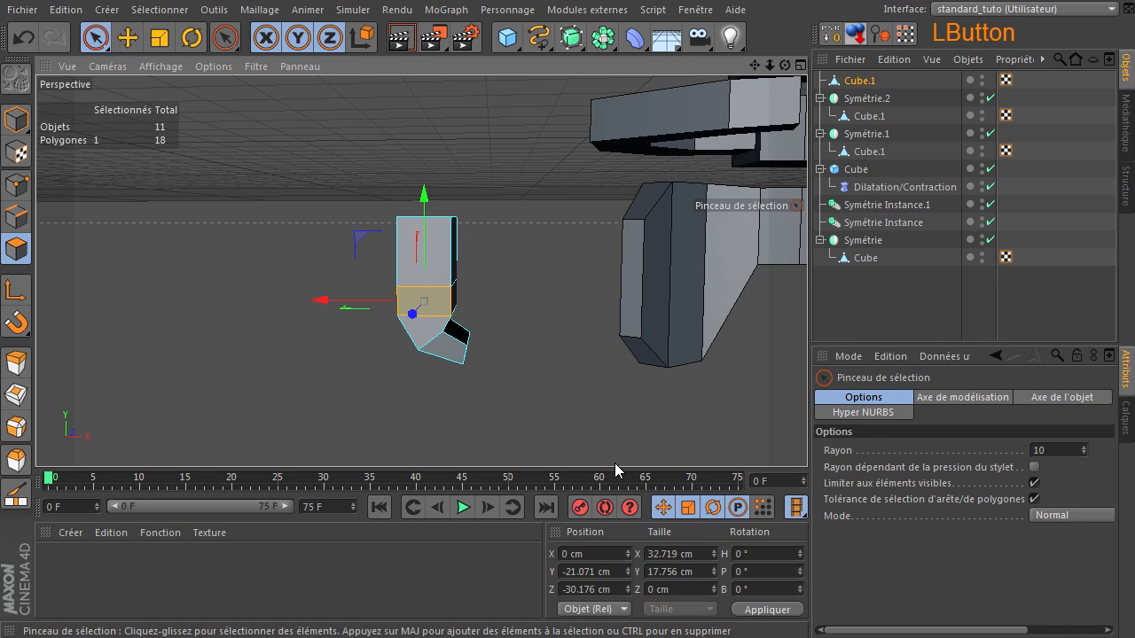
pyautogui.press('d')
pyautogui.moveTo(371, 425); pyautogui.dragTo(674, 265)
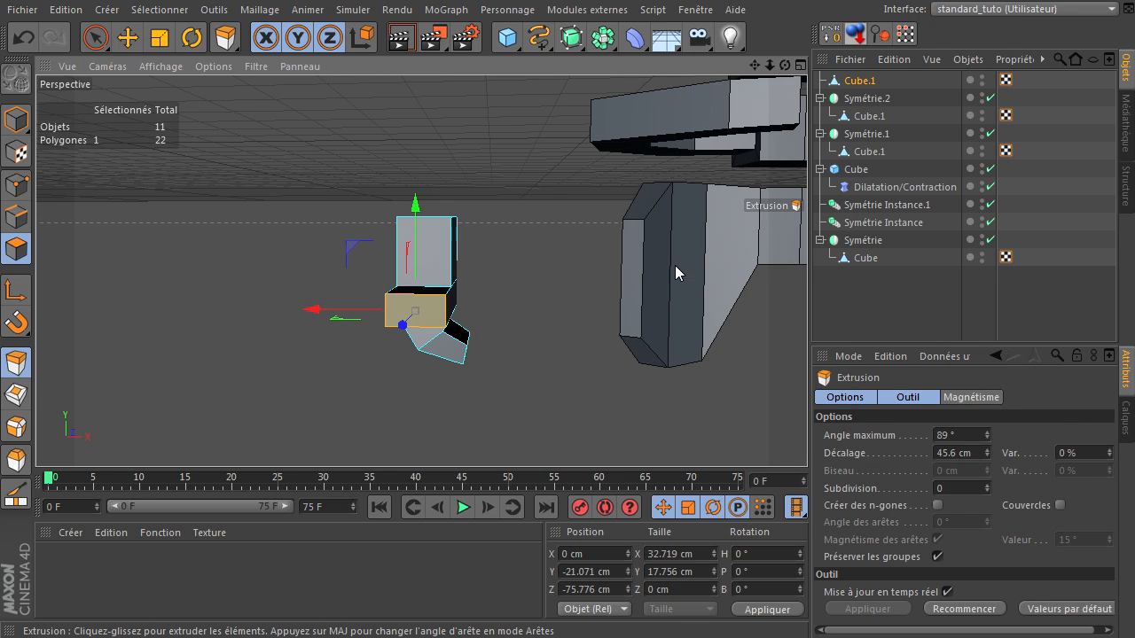
# Narrow the thumb's end face to about 22 cm in X and pull it back to about -53.4 cm in Z.
pyautogui.press('t')
pyautogui.moveTo(308, 287); pyautogui.dragTo(291, 289)
pyautogui.moveTo(785, 65); pyautogui.dragTo(479, 333)
pyautogui.press('e')
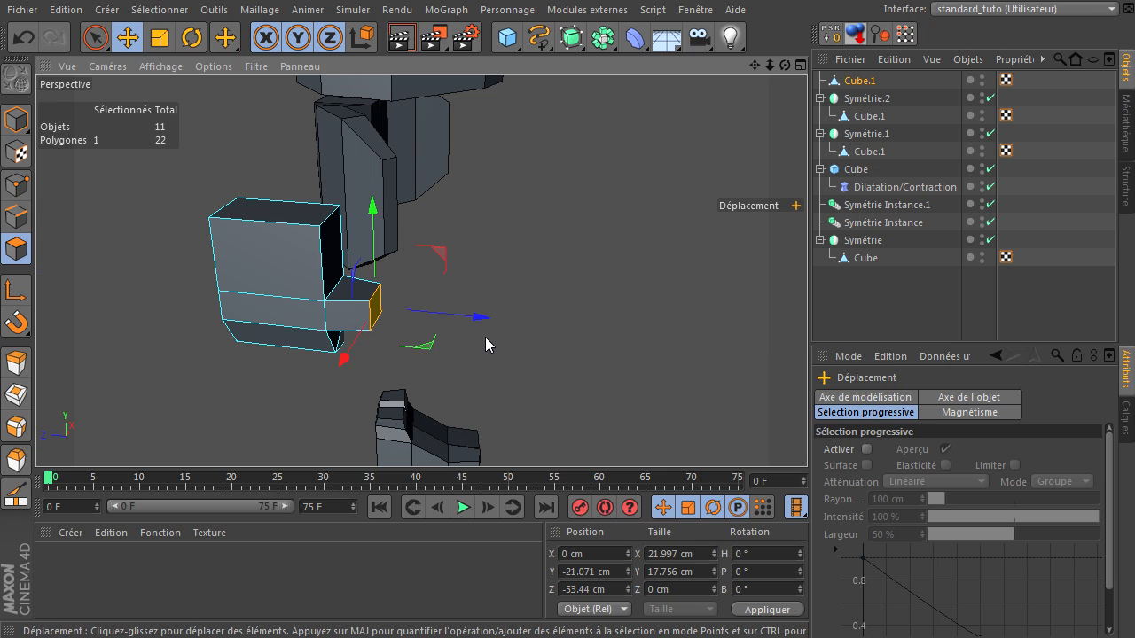
# Rotate the thumb's end face toward the palm side and move it to about X 8.3 cm, Z -46.1 cm.
pyautogui.press('r')
pyautogui.moveTo(401, 336); pyautogui.dragTo(457, 328)
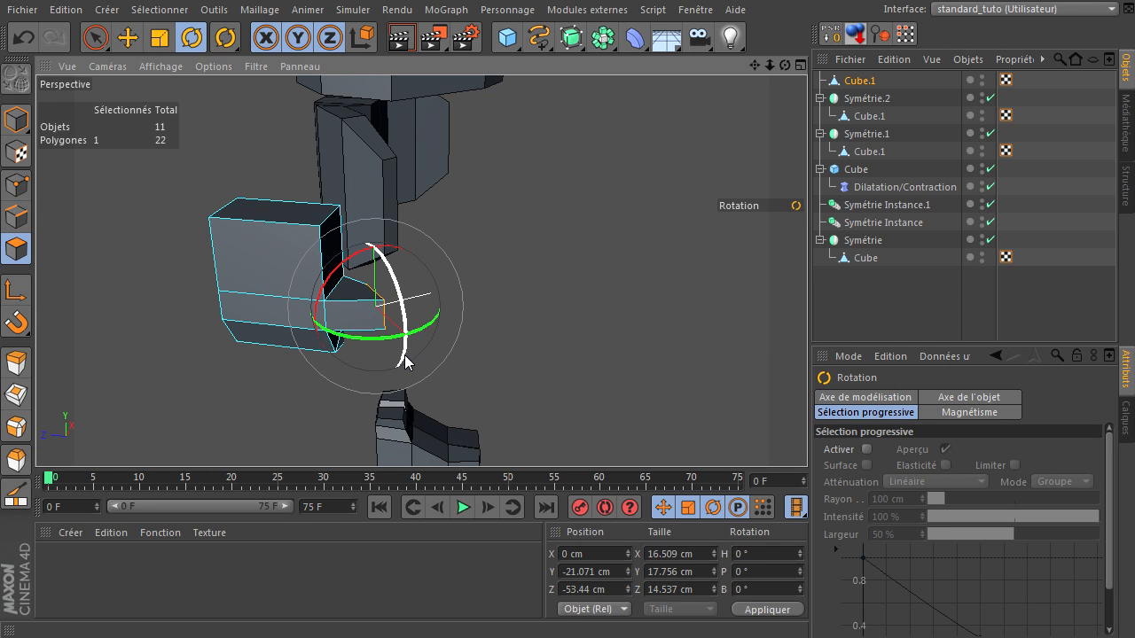
pyautogui.press('e')
pyautogui.moveTo(784, 65); pyautogui.dragTo(811, 443)
pyautogui.moveTo(291, 320); pyautogui.dragTo(311, 324)
# Extrude the thumb's end face by 23.2 cm and scale it to about 16.7 by 18 by 14.7 cm.
pyautogui.press('d')
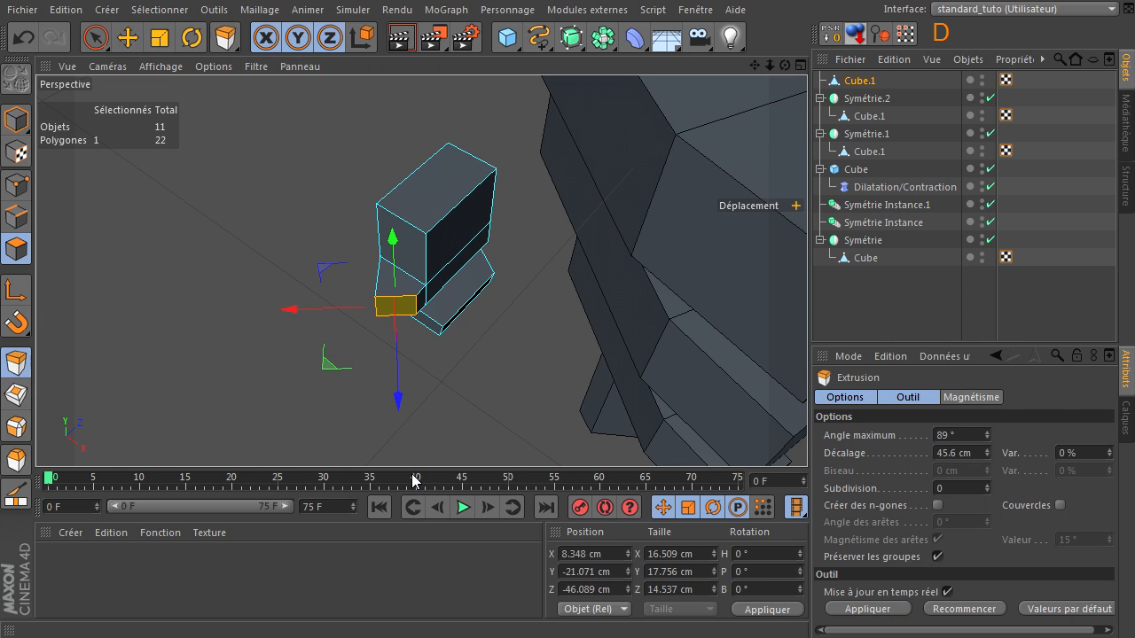
pyautogui.moveTo(250, 398); pyautogui.dragTo(809, 441)
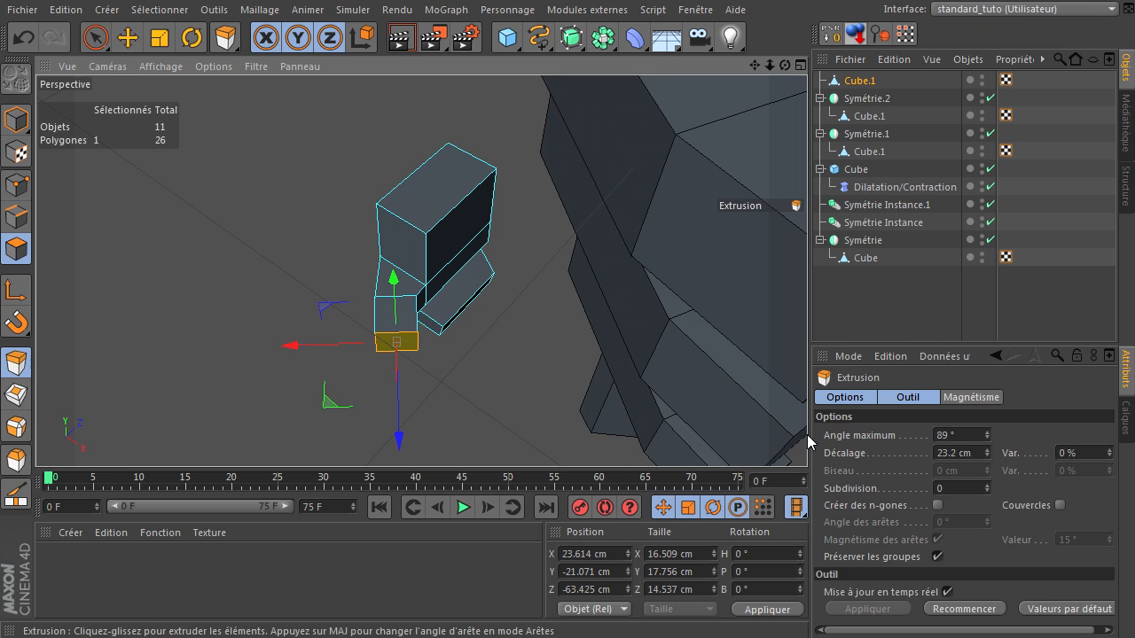
pyautogui.press('t')
pyautogui.moveTo(238, 424); pyautogui.dragTo(266, 410)
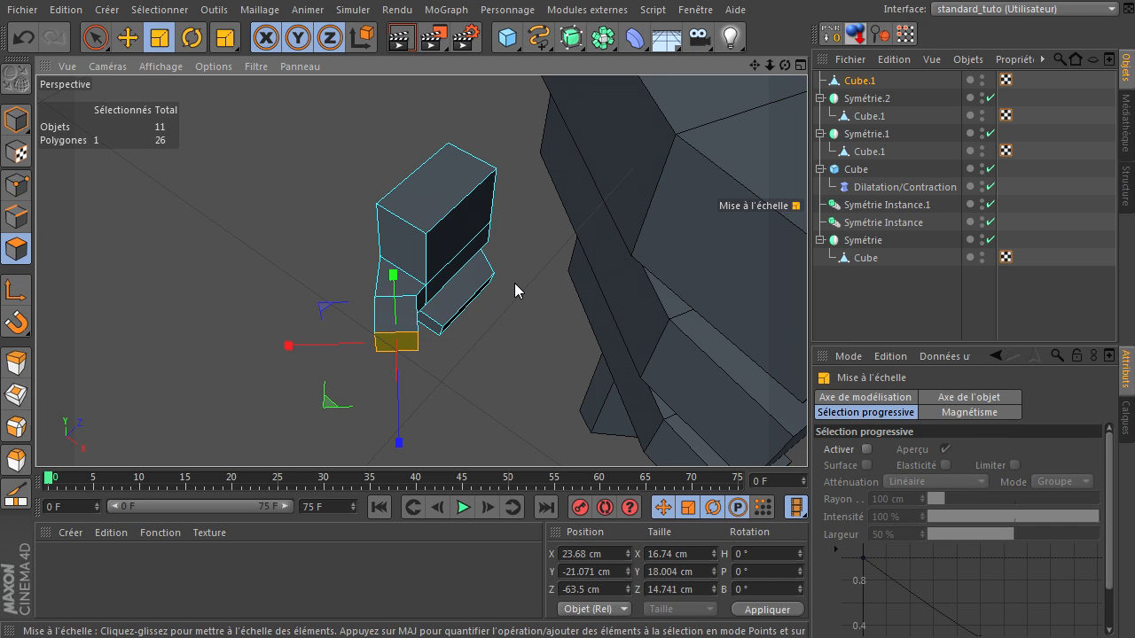
pyautogui.moveTo(784, 64); pyautogui.dragTo(807, 435)
# Shift the thumb tip face sideways and rotate it so the thumb bends toward the inside of the hand.
pyautogui.press('r')
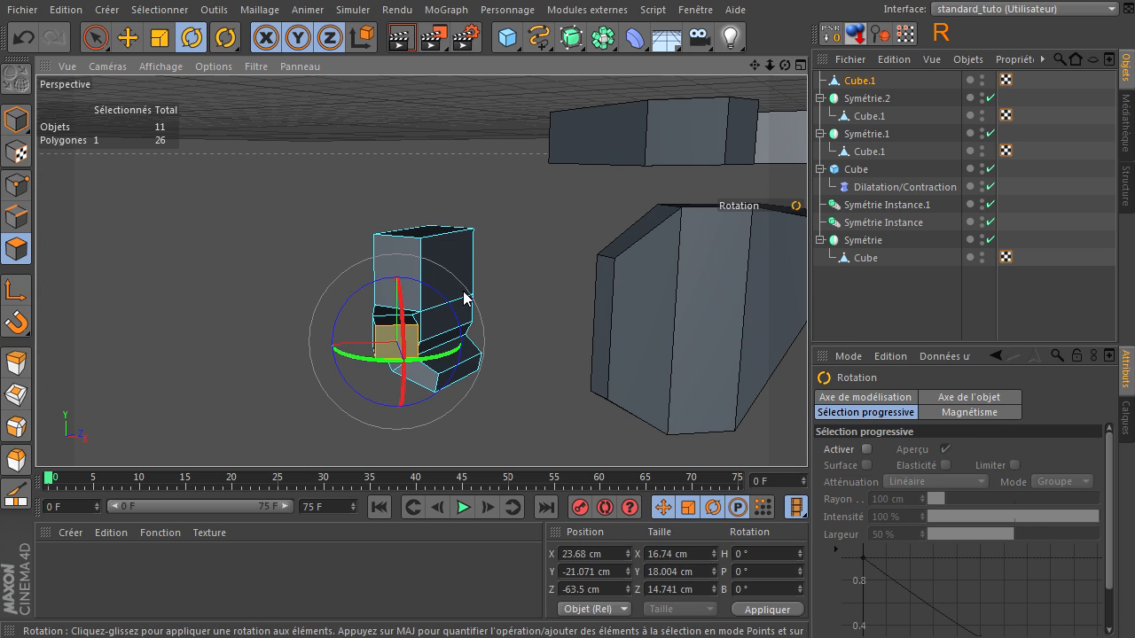
pyautogui.press('e')
pyautogui.moveTo(275, 353); pyautogui.dragTo(322, 360)
pyautogui.press('r')
pyautogui.moveTo(406, 367); pyautogui.dragTo(448, 350)
pyautogui.click(294, 399)
pyautogui.moveTo(784, 66); pyautogui.dragTo(807, 434)
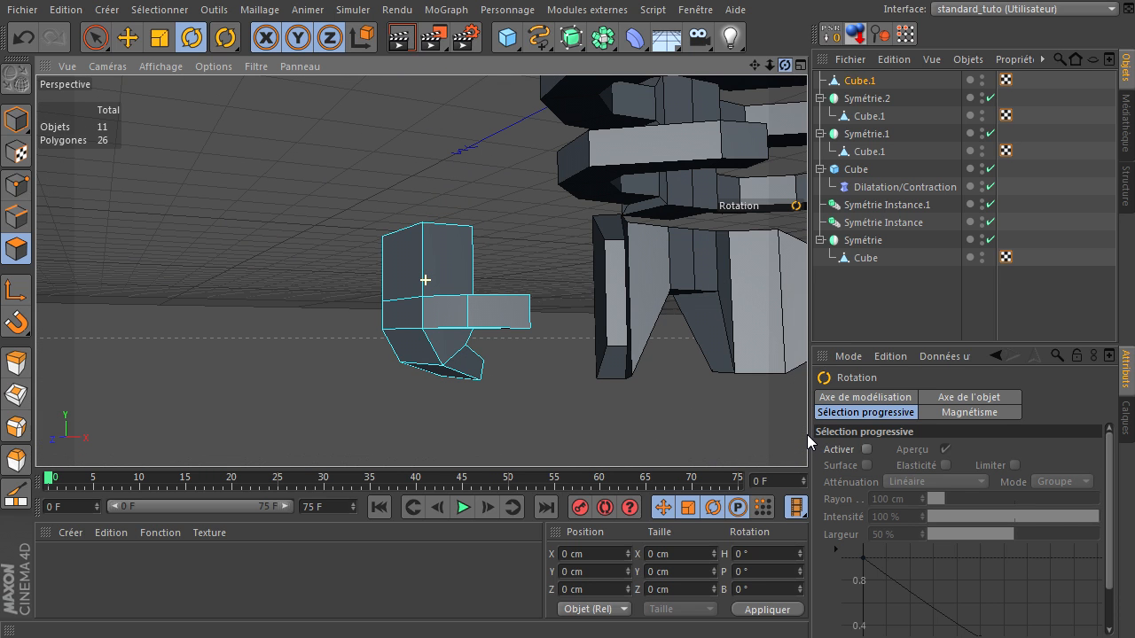
pyautogui.moveTo(807, 434); pyautogui.dragTo(807, 435)
# In point mode, move the thumb's outer joint points and outer tip points inward to slim its outer side.
pyautogui.click(16, 184)
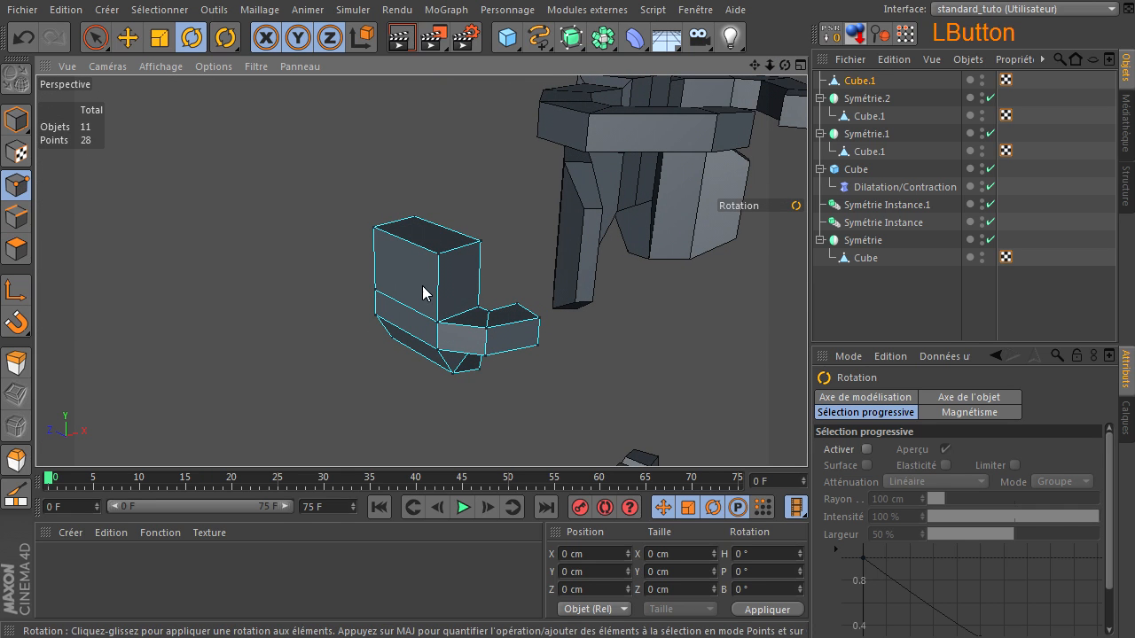
pyautogui.click(486, 330)
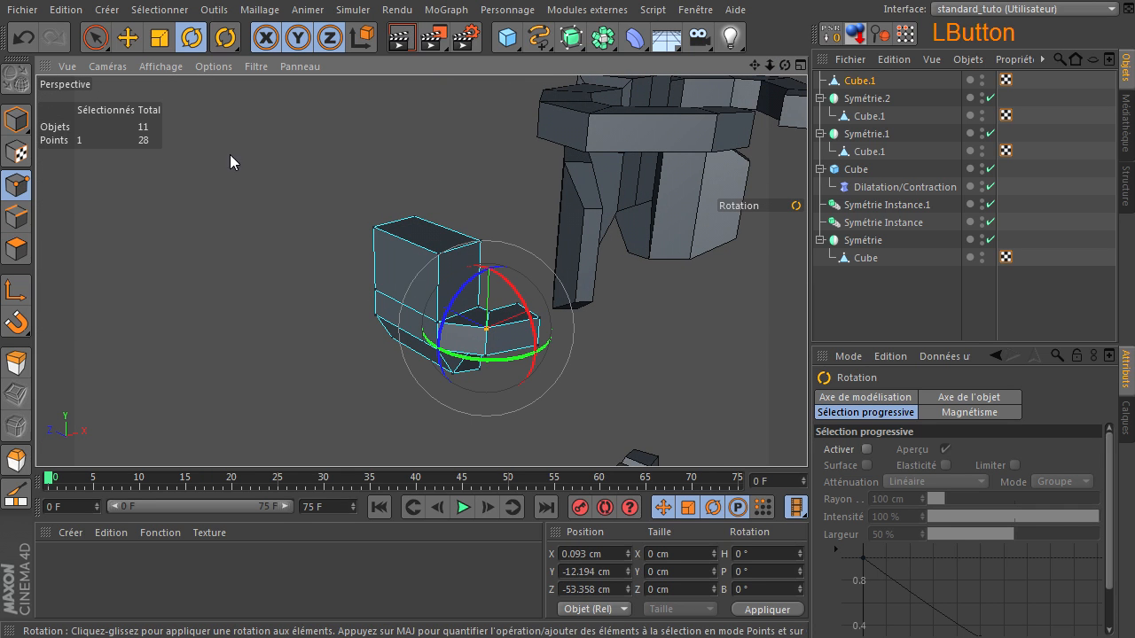
pyautogui.click(95, 37)
pyautogui.moveTo(494, 386)
pyautogui.mouseDown()
pyautogui.moveTo(498, 331)
pyautogui.moveTo(524, 346)
pyautogui.mouseUp()
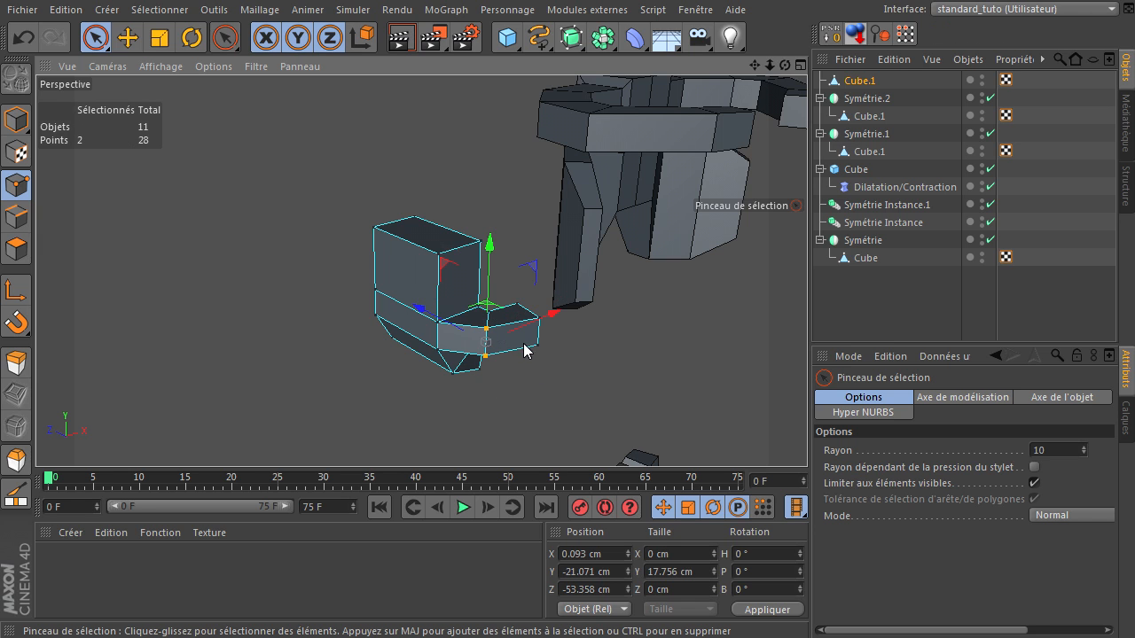
pyautogui.moveTo(457, 332); pyautogui.dragTo(587, 389)
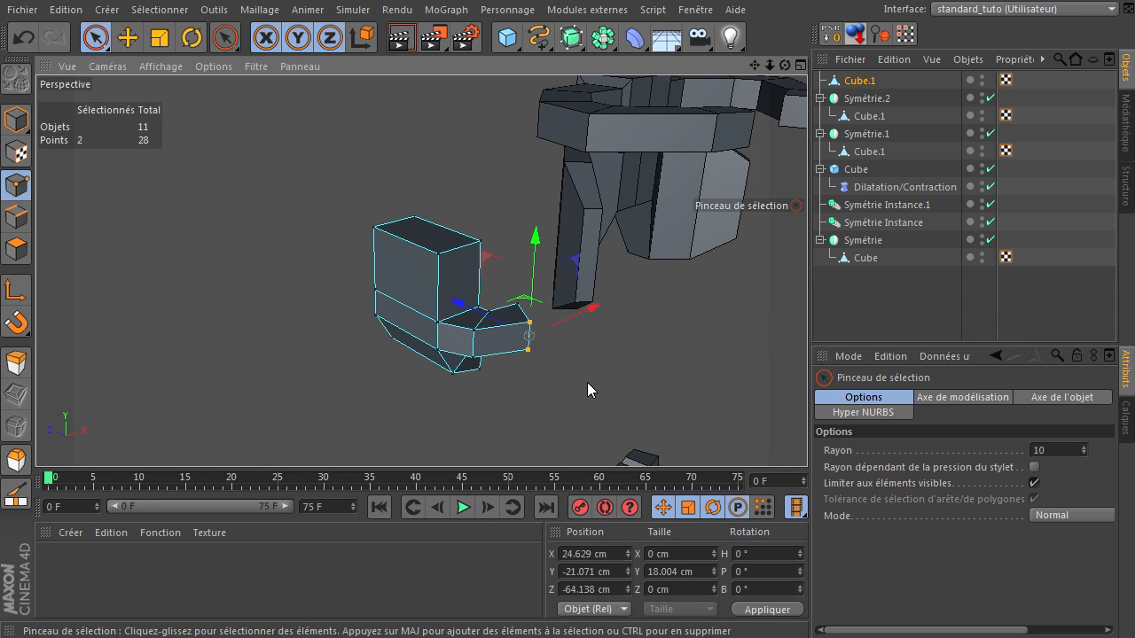
pyautogui.click(587, 382)
# Select the two inner points at the thumb tip and move them to narrow the tip.
pyautogui.moveTo(785, 66); pyautogui.dragTo(807, 435)
pyautogui.moveTo(807, 435); pyautogui.dragTo(807, 435)
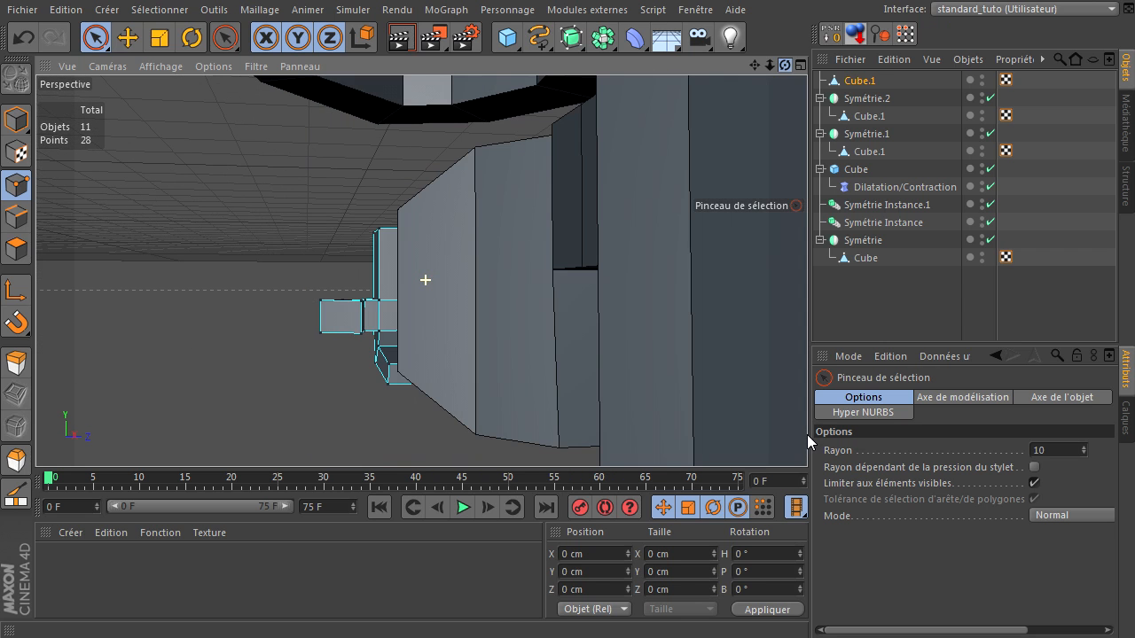
pyautogui.scroll(5, 302, 366)
pyautogui.keyDown('alt'); pyautogui.moveTo(694, 101); pyautogui.dragTo(733, 118); pyautogui.keyUp('alt')
pyautogui.click(382, 272)
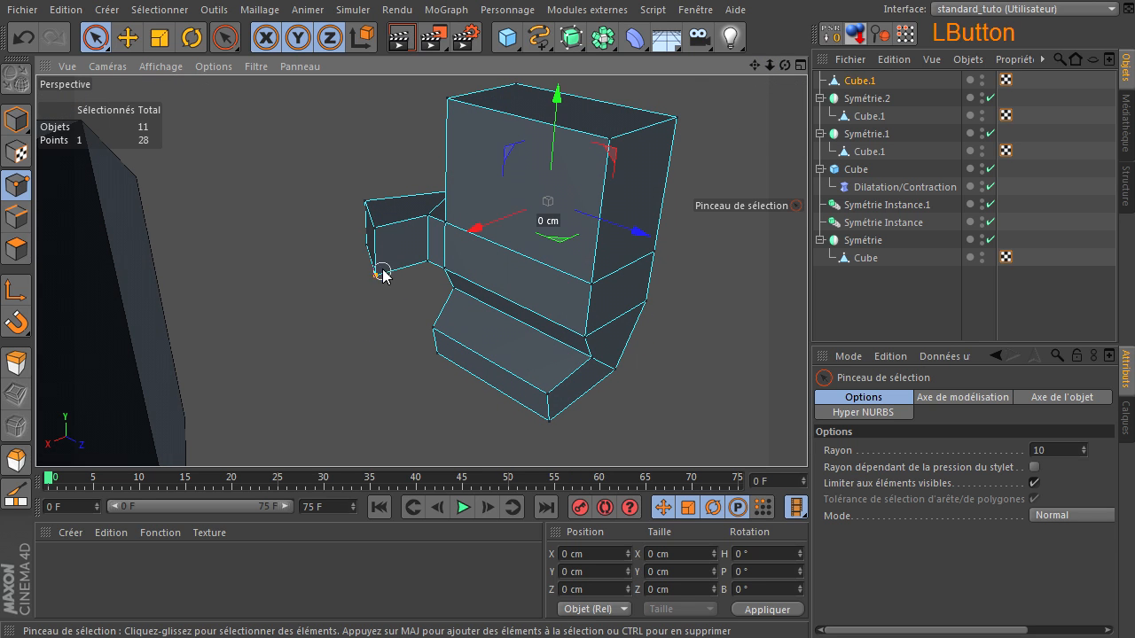
pyautogui.moveTo(375, 226); pyautogui.dragTo(429, 278)
pyautogui.moveTo(304, 281); pyautogui.dragTo(322, 280)
pyautogui.click(365, 317)
# Move the two inner points of the thumb joint toward the palm to about X 16.6 cm, Z -34.8 cm.
pyautogui.click(427, 263)
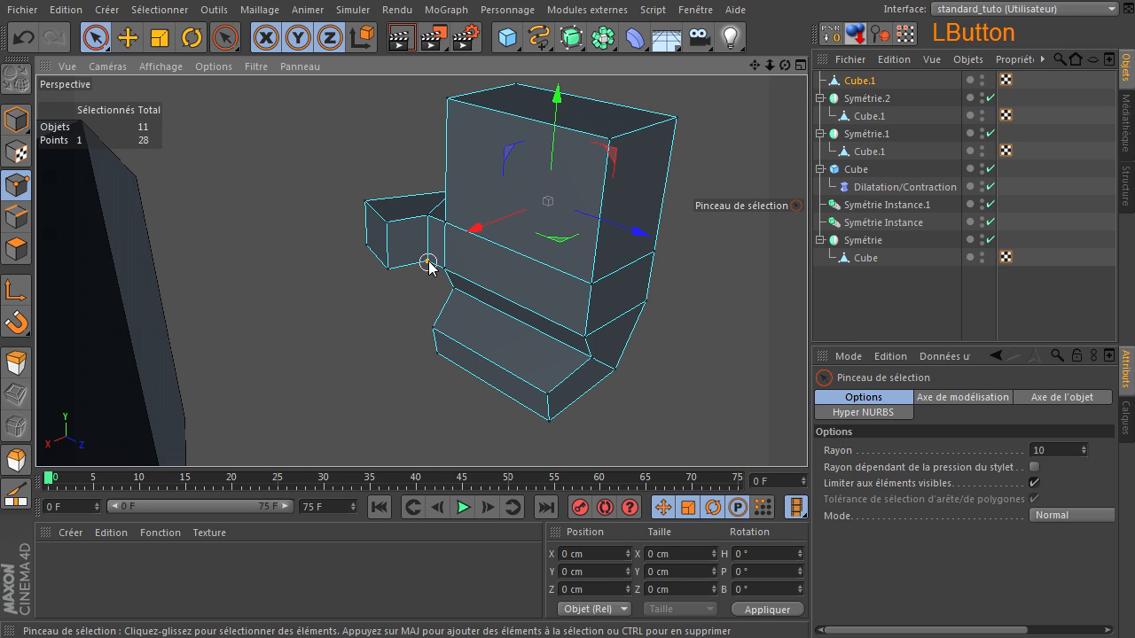
pyautogui.moveTo(433, 202); pyautogui.dragTo(433, 205)
pyautogui.moveTo(447, 253); pyautogui.dragTo(456, 257)
pyautogui.click(329, 152)
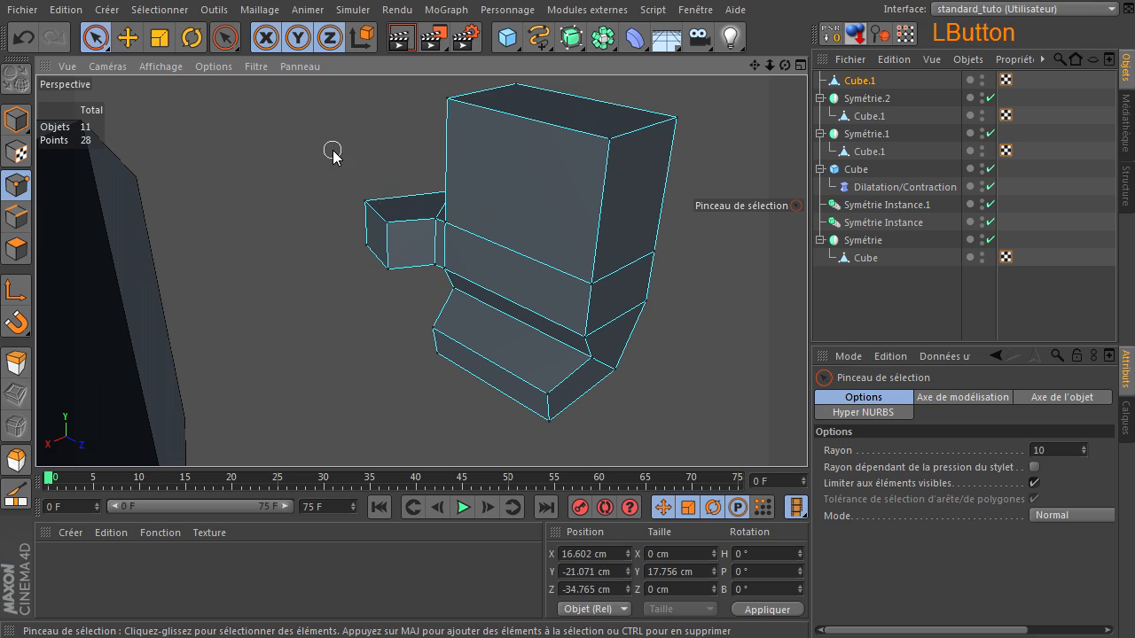
# Cut a vertical loop down the middle of the back of the hand and around the fingers with the Knife.
pyautogui.moveTo(786, 66); pyautogui.dragTo(806, 434)
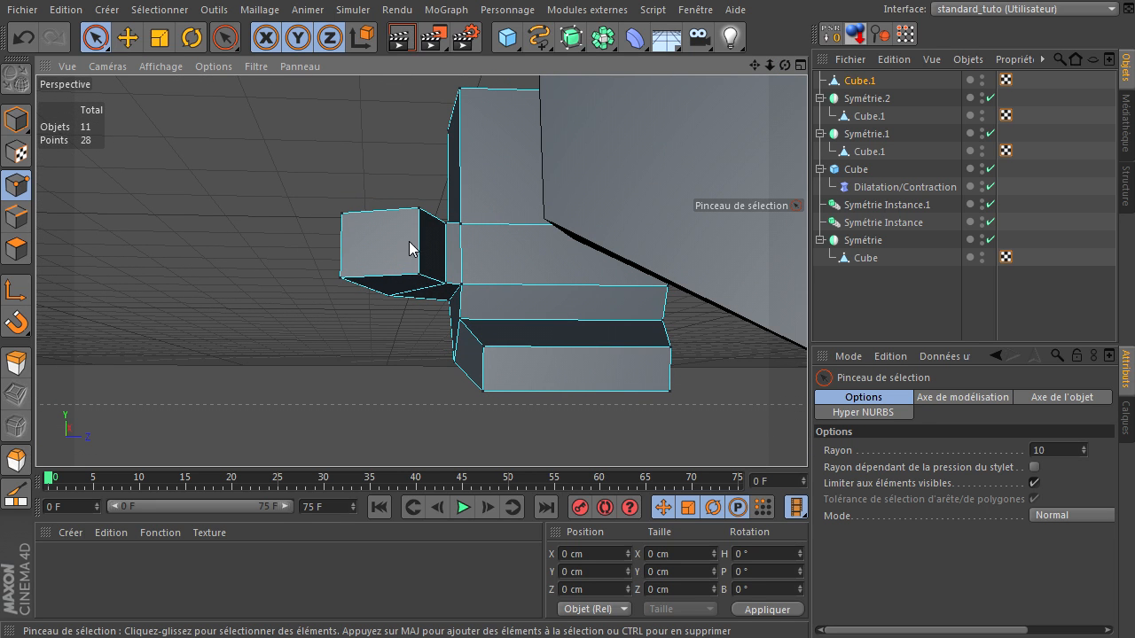
pyautogui.moveTo(781, 64); pyautogui.dragTo(807, 434)
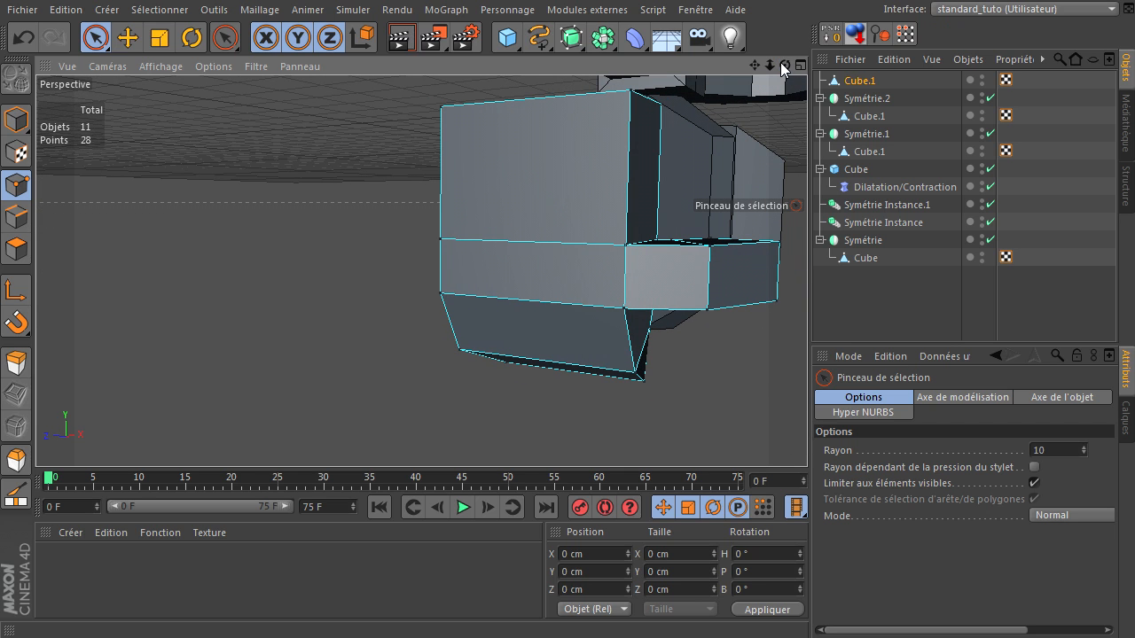
pyautogui.moveTo(785, 65); pyautogui.dragTo(798, 433)
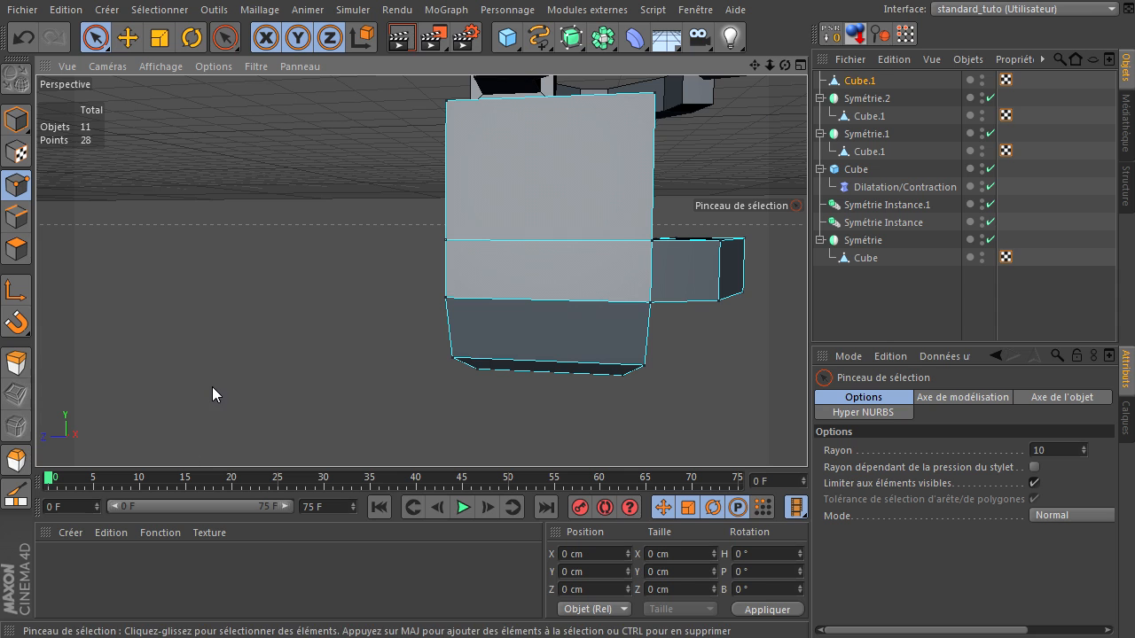
pyautogui.click(16, 250)
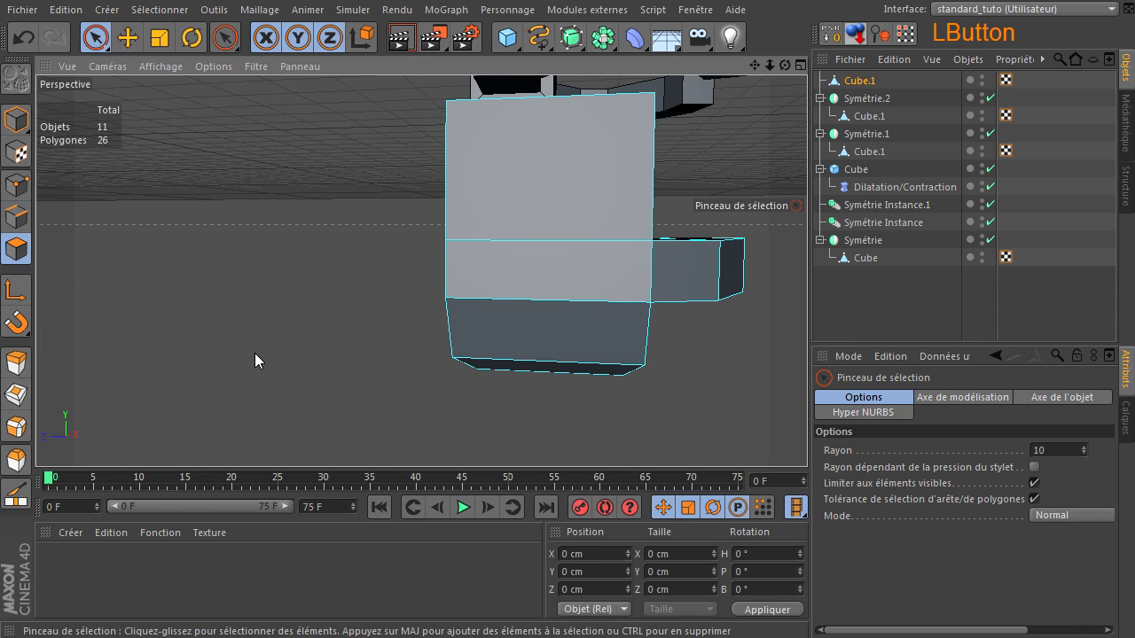
pyautogui.press('k')
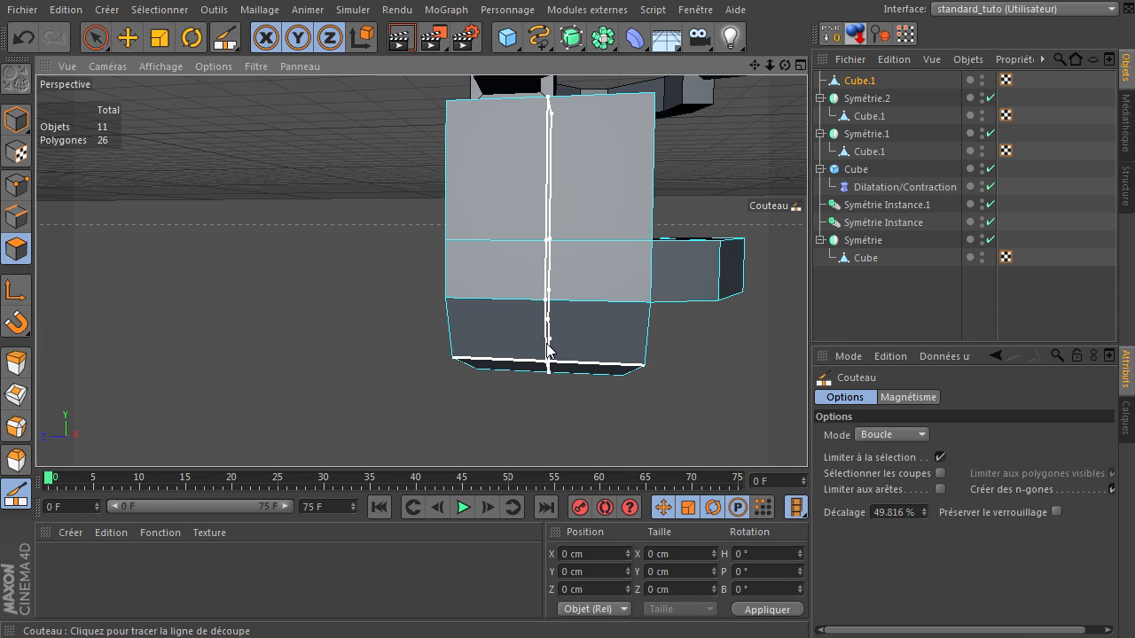
pyautogui.click(547, 350)
# Select the four points of the center cut on the back of the hand and move them outward.
pyautogui.click(95, 37)
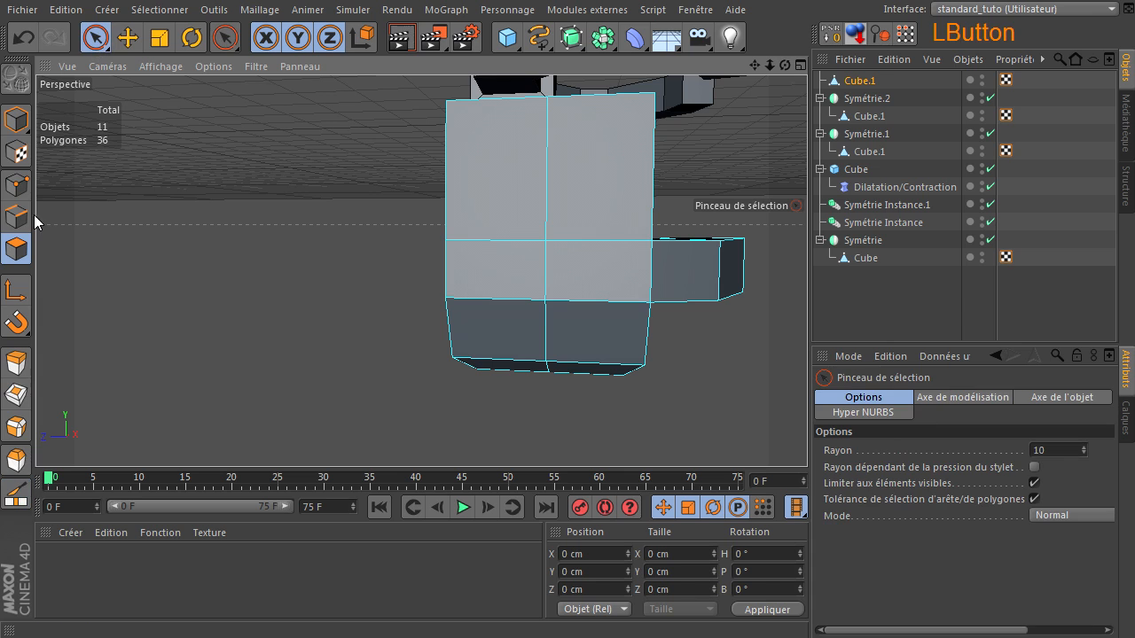
pyautogui.click(18, 188)
pyautogui.click(551, 104)
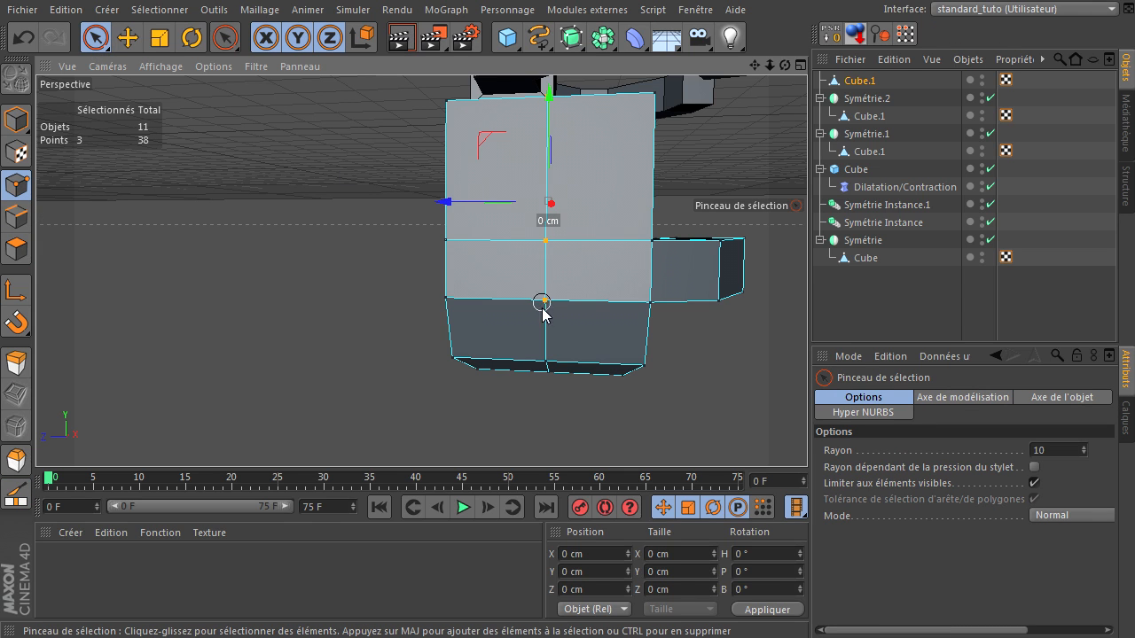
pyautogui.moveTo(785, 66); pyautogui.dragTo(806, 435)
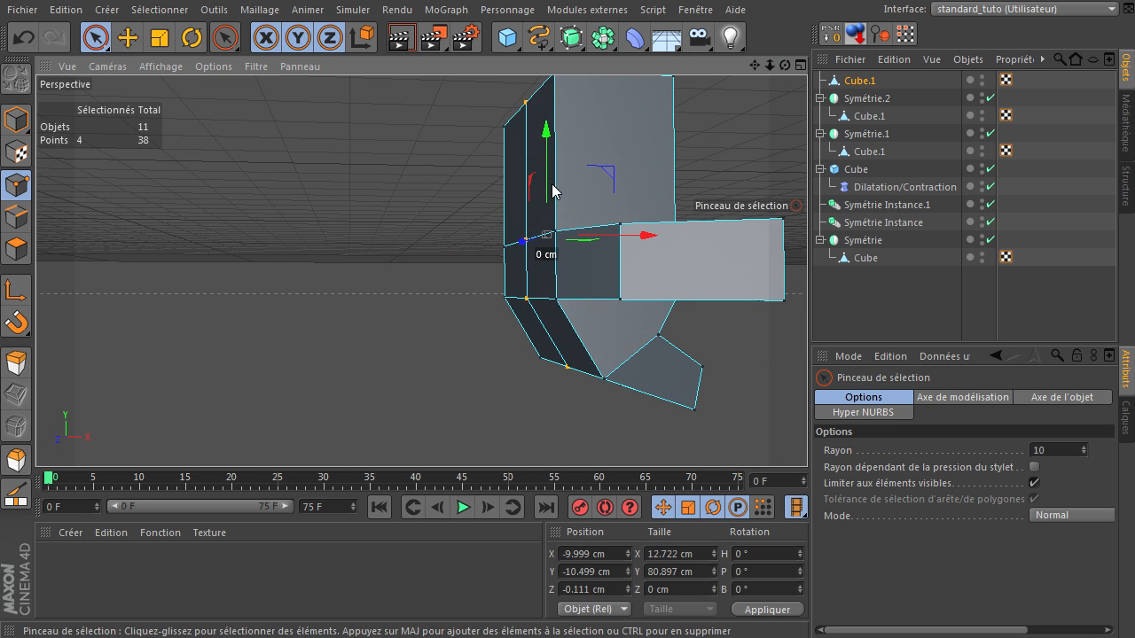
pyautogui.moveTo(621, 233)
pyautogui.mouseDown()
pyautogui.moveTo(603, 235)
pyautogui.moveTo(616, 234)
pyautogui.mouseUp()
pyautogui.click(454, 397)
pyautogui.moveTo(784, 66)
pyautogui.mouseDown()
pyautogui.moveTo(794, 435)
pyautogui.moveTo(807, 434)
pyautogui.mouseUp()
pyautogui.moveTo(96, 37); pyautogui.dragTo(168, 59)
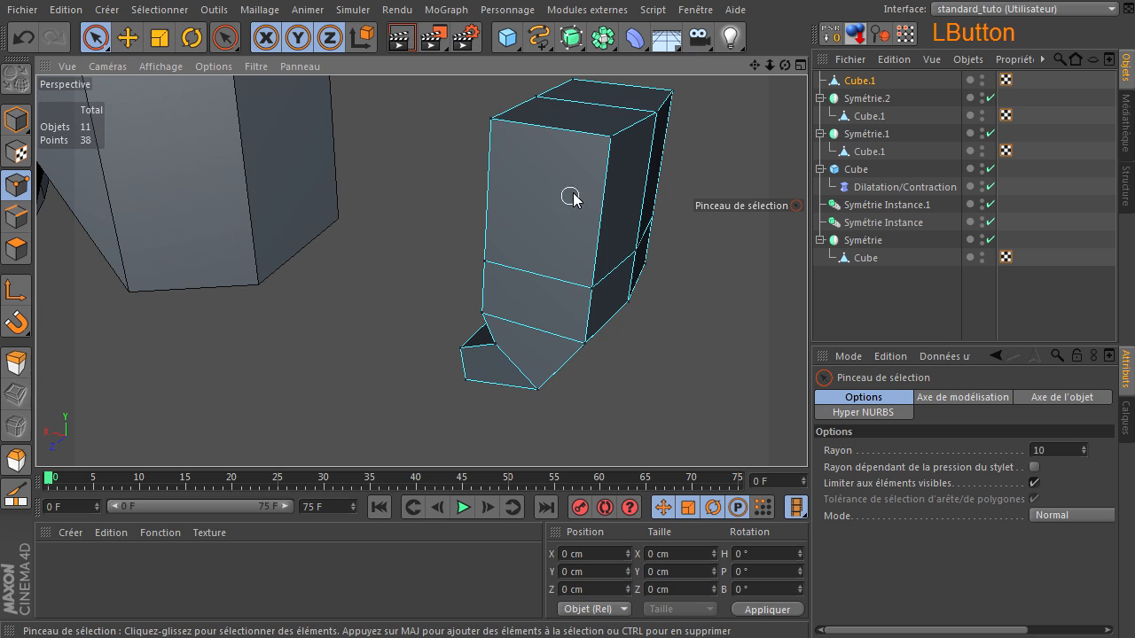
pyautogui.click(611, 137)
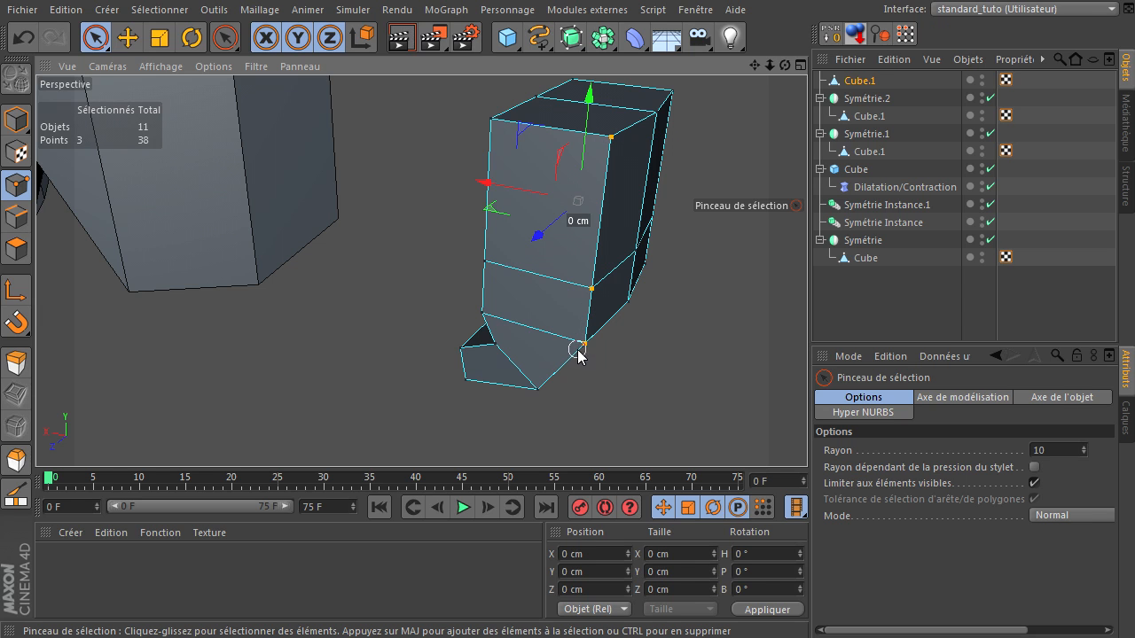
pyautogui.moveTo(577, 350); pyautogui.dragTo(577, 349)
pyautogui.moveTo(529, 240); pyautogui.dragTo(518, 239)
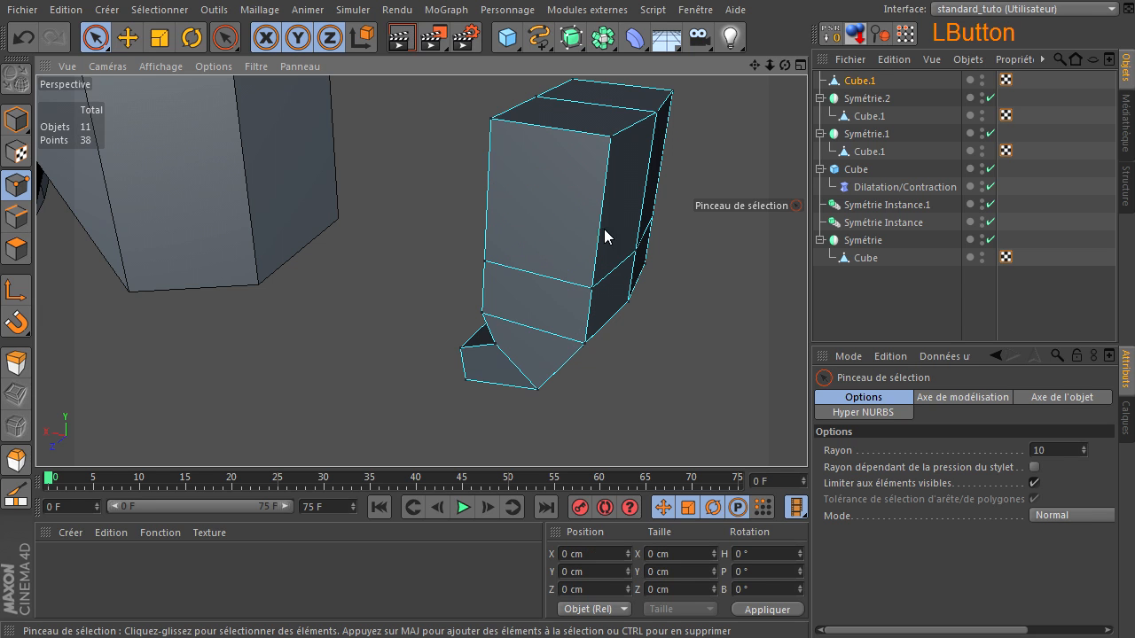
# Narrow the hand's side face opposite the thumb by moving the points of each vertical edge inward along X, one edge to about X -12 cm.
pyautogui.click(613, 139)
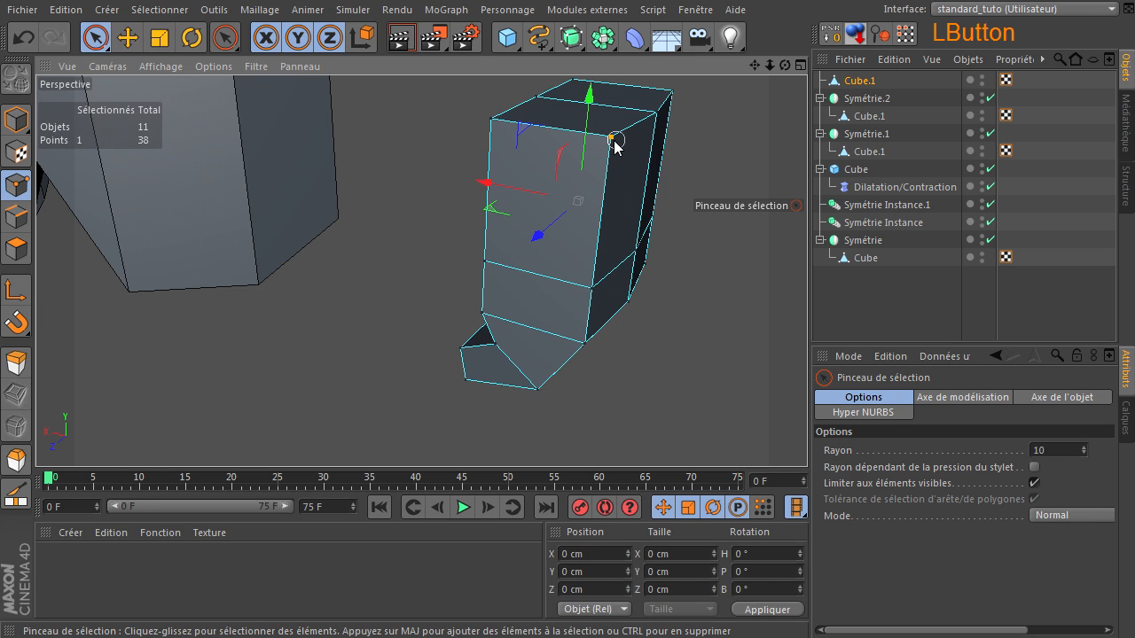
pyautogui.keyDown('shift'); pyautogui.click(588, 333); pyautogui.keyUp('shift')
pyautogui.moveTo(514, 231); pyautogui.dragTo(493, 234)
pyautogui.moveTo(454, 103)
pyautogui.mouseDown()
pyautogui.moveTo(491, 113)
pyautogui.moveTo(487, 233)
pyautogui.mouseUp()
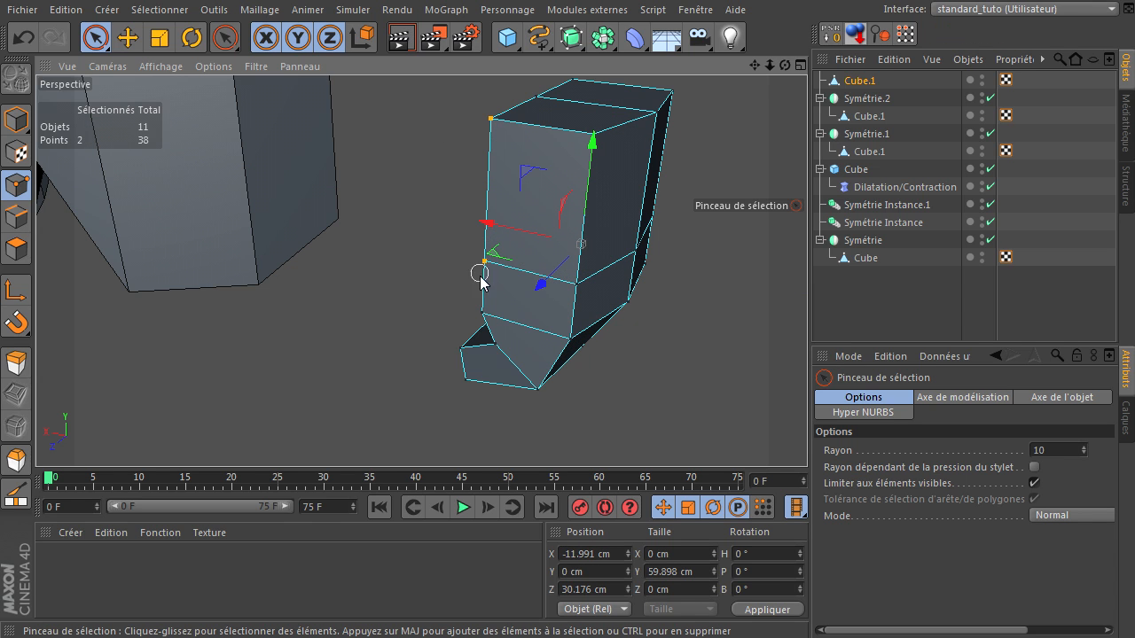
pyautogui.moveTo(419, 217); pyautogui.dragTo(455, 221)
pyautogui.click(745, 195)
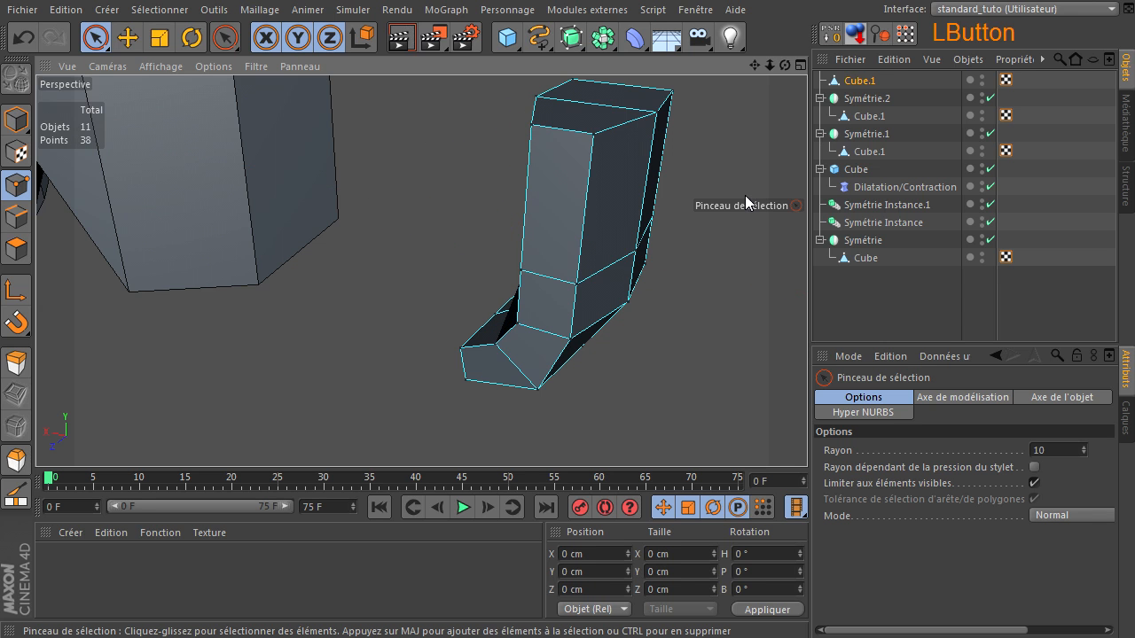
# Select the two top points of the thumb-side face and scale them closer together along X.
pyautogui.moveTo(783, 66); pyautogui.dragTo(806, 434)
pyautogui.click(645, 163)
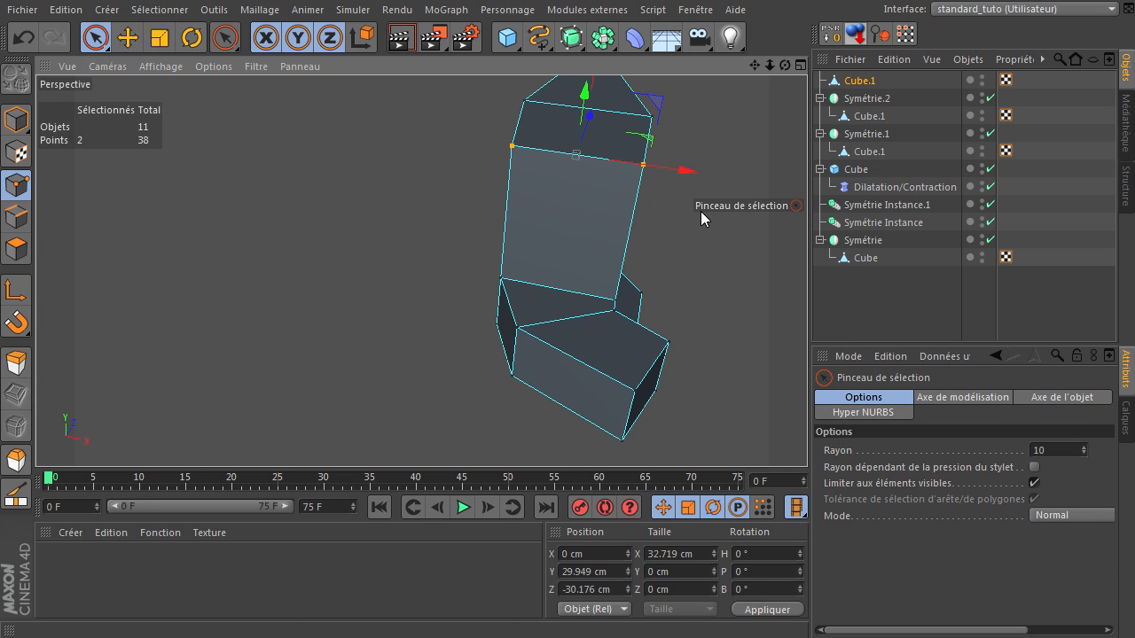
pyautogui.press('t')
pyautogui.moveTo(694, 176); pyautogui.dragTo(660, 175)
# Move the two lower points on the back edge of the thumb-side face inward along X, the bottom one to about X -14.2 cm.
pyautogui.click(502, 278)
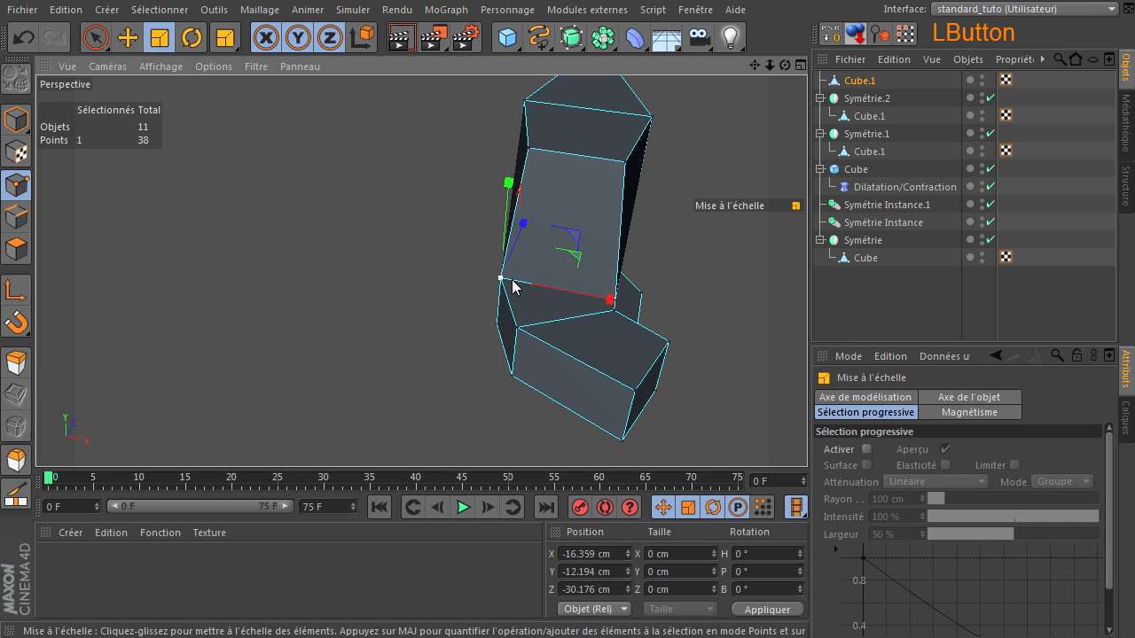
pyautogui.press('space')
pyautogui.moveTo(530, 295); pyautogui.dragTo(498, 324)
pyautogui.click(516, 330)
pyautogui.click(516, 333)
pyautogui.moveTo(567, 339); pyautogui.dragTo(587, 351)
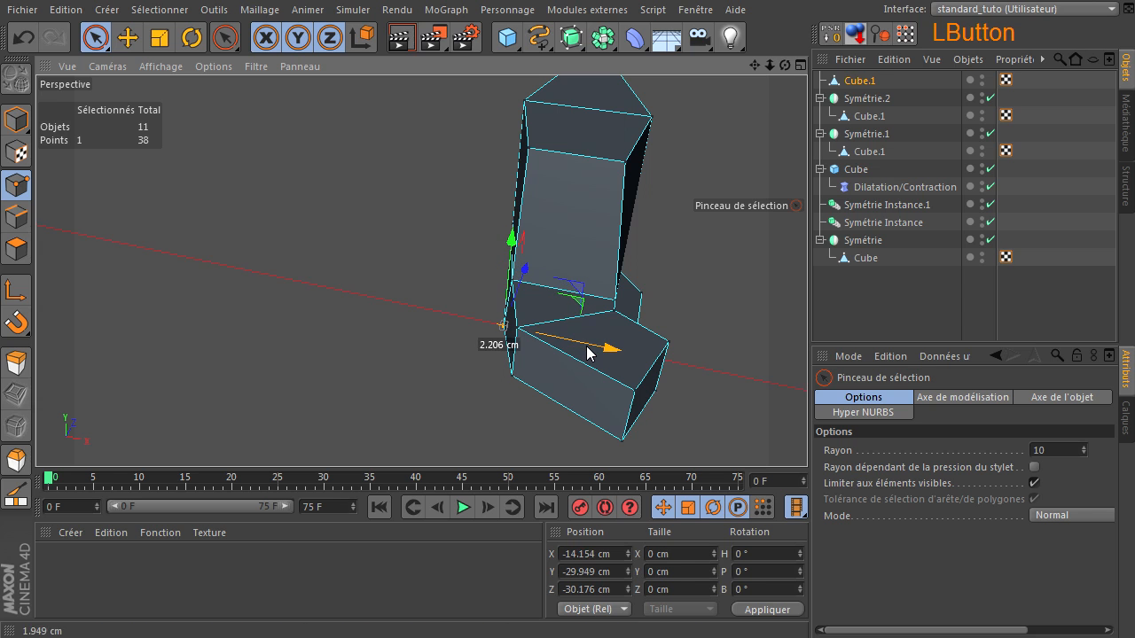
# Move the thumb-side face's lower point above the thumb inward to about X 12.6 cm.
pyautogui.click(614, 296)
pyautogui.moveTo(686, 314); pyautogui.dragTo(670, 311)
pyautogui.click(729, 232)
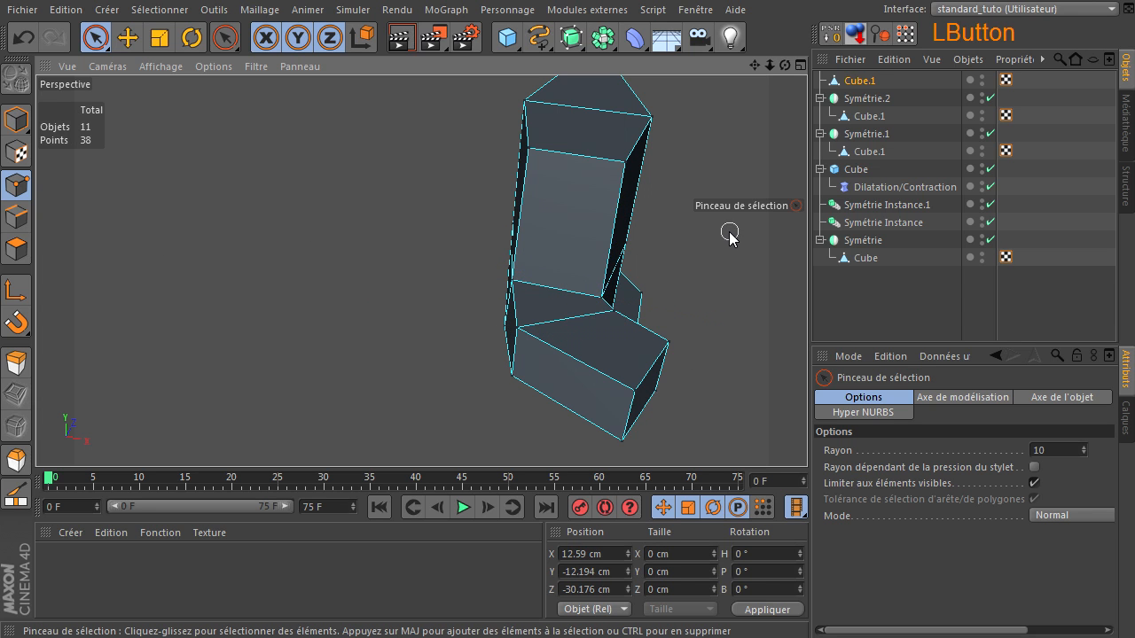
# Select the two upper points at the thumb joint and move them along X to about 10.2 cm.
pyautogui.moveTo(784, 66); pyautogui.dragTo(807, 434)
pyautogui.moveTo(678, 264)
pyautogui.mouseDown()
pyautogui.moveTo(697, 253)
pyautogui.moveTo(677, 266)
pyautogui.moveTo(730, 267)
pyautogui.moveTo(701, 258)
pyautogui.mouseUp()
pyautogui.moveTo(785, 66); pyautogui.dragTo(807, 434)
pyautogui.moveTo(616, 183)
pyautogui.mouseDown()
pyautogui.moveTo(633, 203)
pyautogui.moveTo(660, 206)
pyautogui.mouseUp()
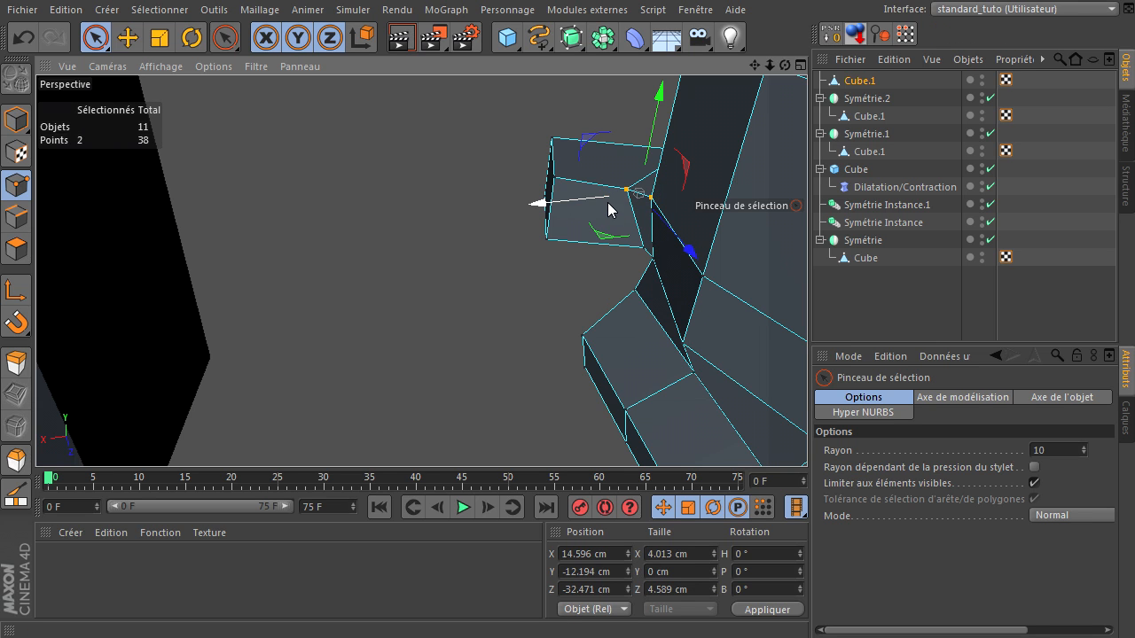
pyautogui.moveTo(592, 204); pyautogui.dragTo(609, 210)
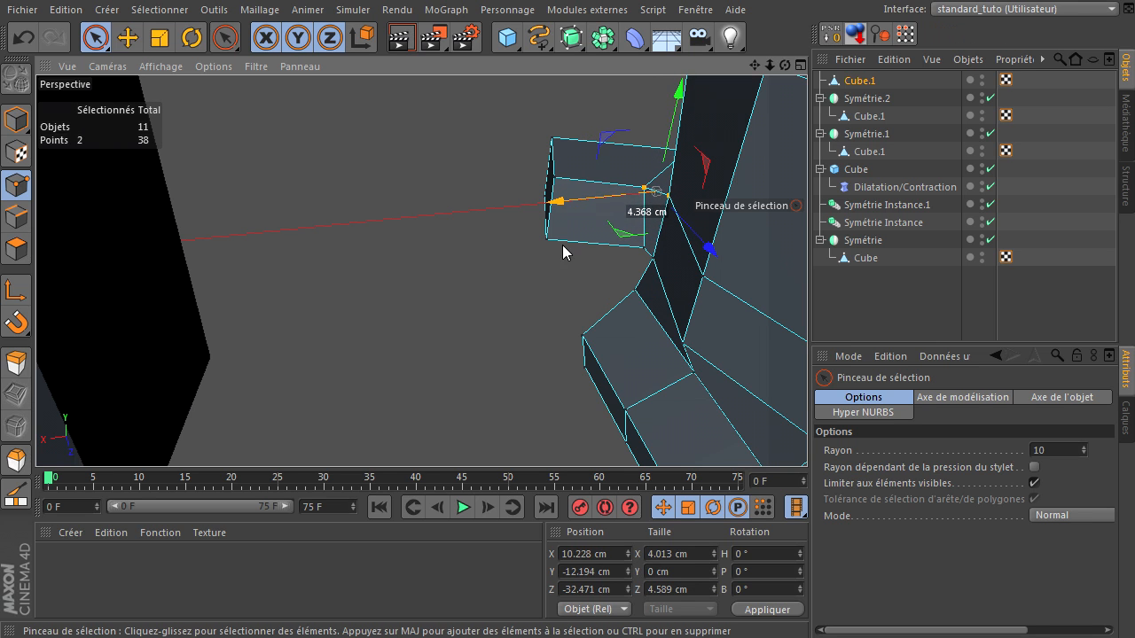
pyautogui.click(559, 266)
# Select the two top polygons of the hand, scale them down slightly and extrude them upward by 13.1 cm.
pyautogui.moveTo(784, 66); pyautogui.dragTo(771, 112)
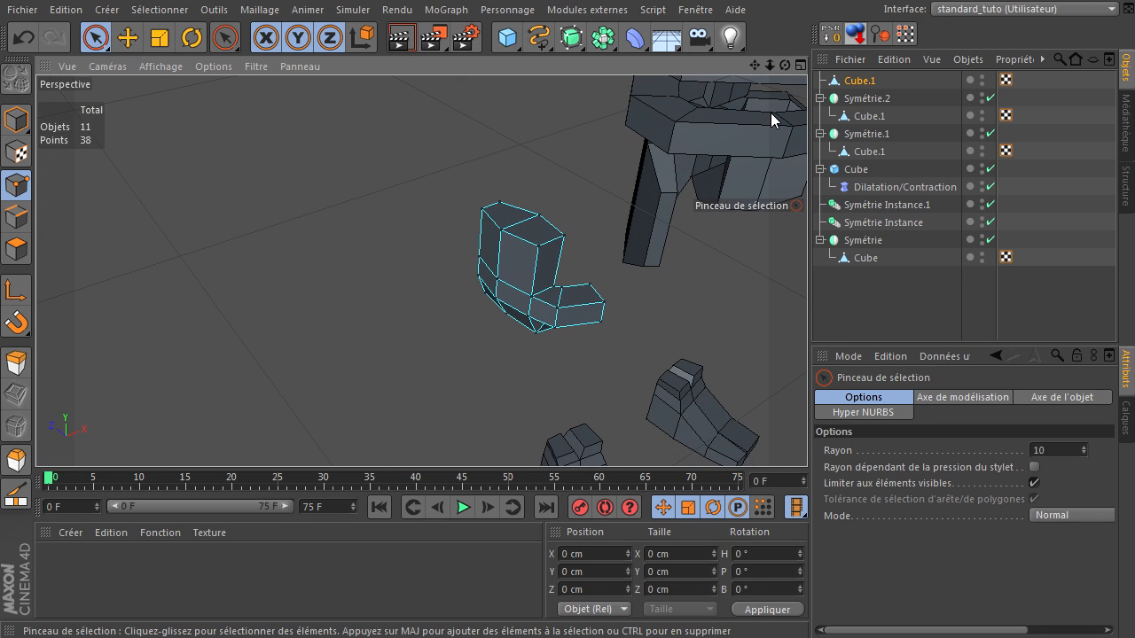
pyautogui.click(16, 249)
pyautogui.moveTo(512, 229); pyautogui.dragTo(518, 235)
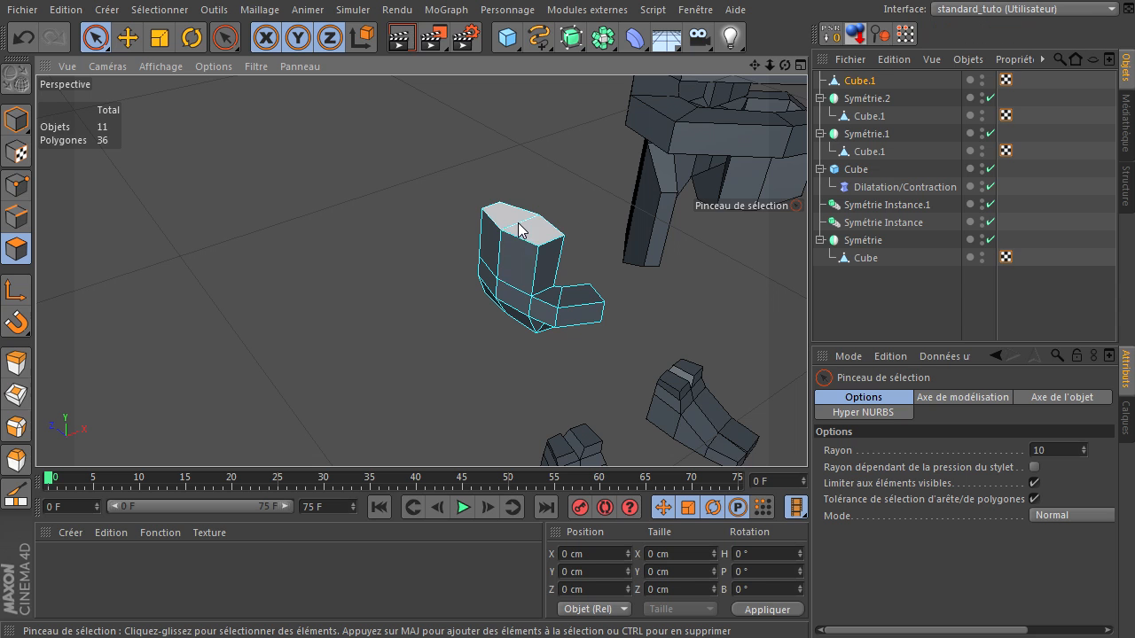
pyautogui.click(518, 231)
pyautogui.press('t')
pyautogui.moveTo(458, 181); pyautogui.dragTo(469, 187)
pyautogui.press('d')
pyautogui.moveTo(483, 234); pyautogui.dragTo(807, 434)
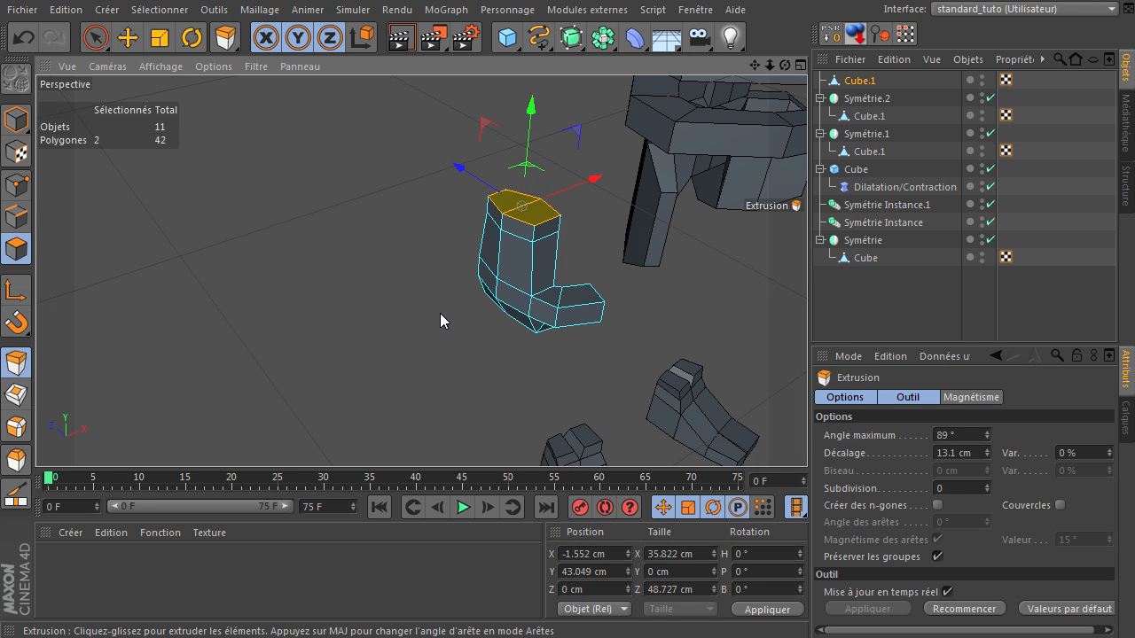
# Loop-select the six side polygons of the new wrist section and extrude them outward about 12.4 cm with a maximum angle of 98°.
pyautogui.moveTo(784, 65); pyautogui.dragTo(807, 434)
pyautogui.press('u')
pyautogui.press('l')
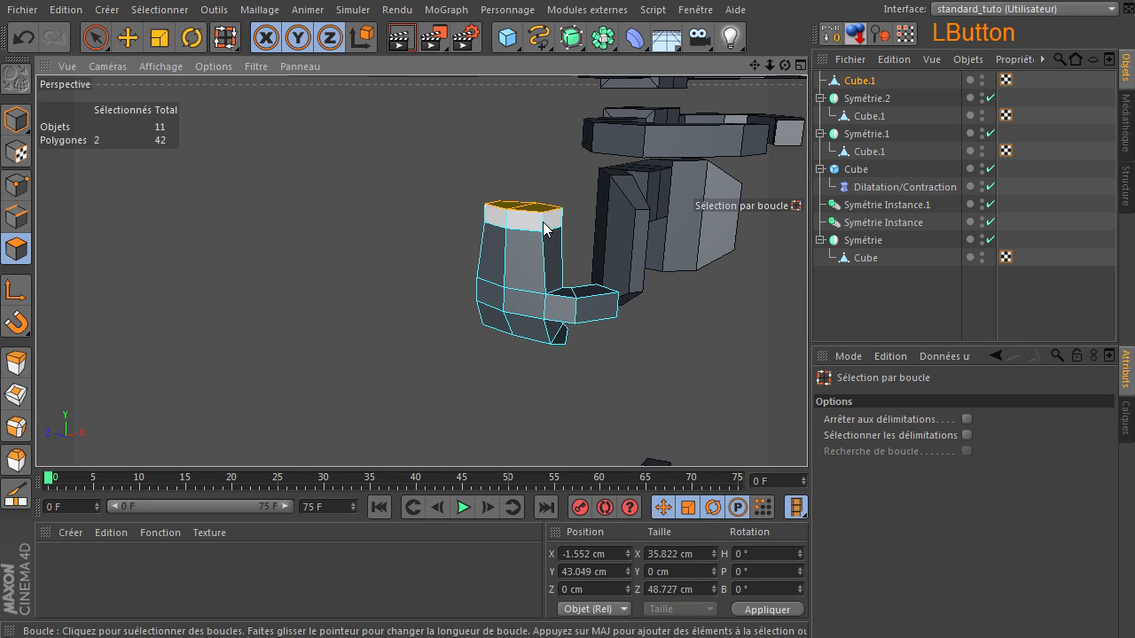
pyautogui.press('d')
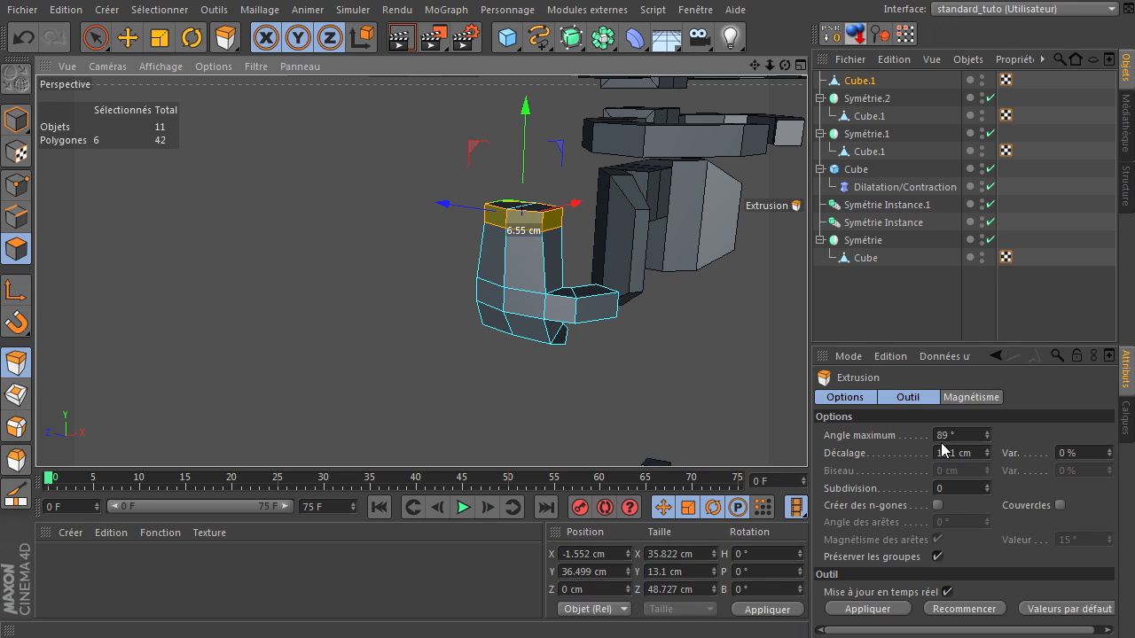
pyautogui.click(991, 433)
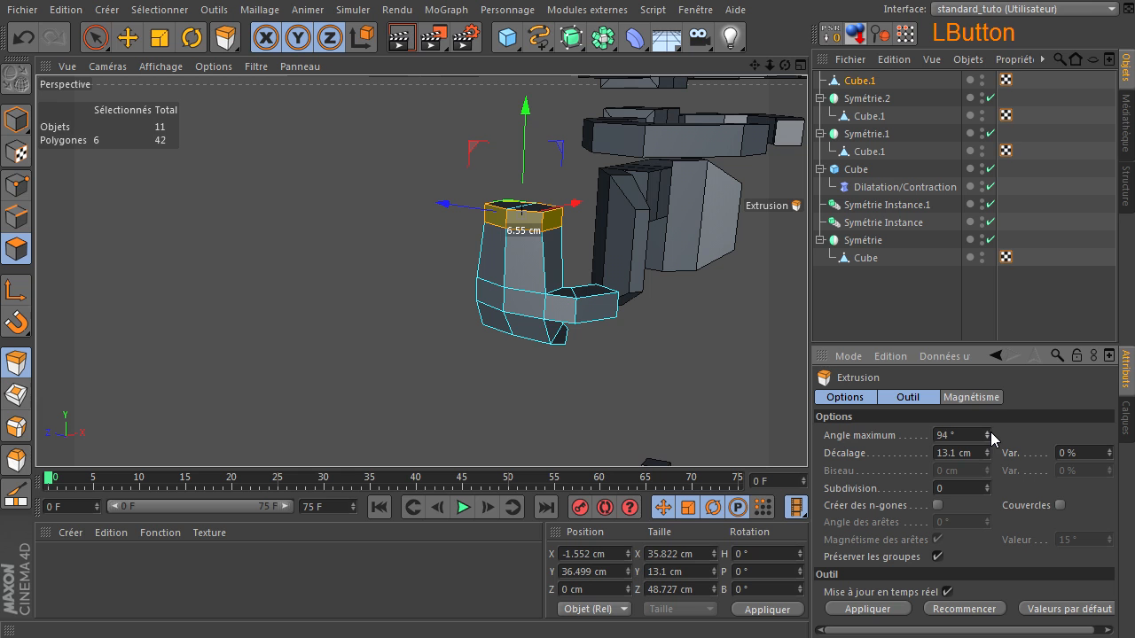
pyautogui.moveTo(991, 433); pyautogui.dragTo(991, 433)
pyautogui.moveTo(470, 361); pyautogui.dragTo(803, 432)
# Loop-select the six polygons on top of the wrist cuff and extrude them upward to about Y 50.1 cm.
pyautogui.moveTo(785, 65); pyautogui.dragTo(807, 434)
pyautogui.press('u')
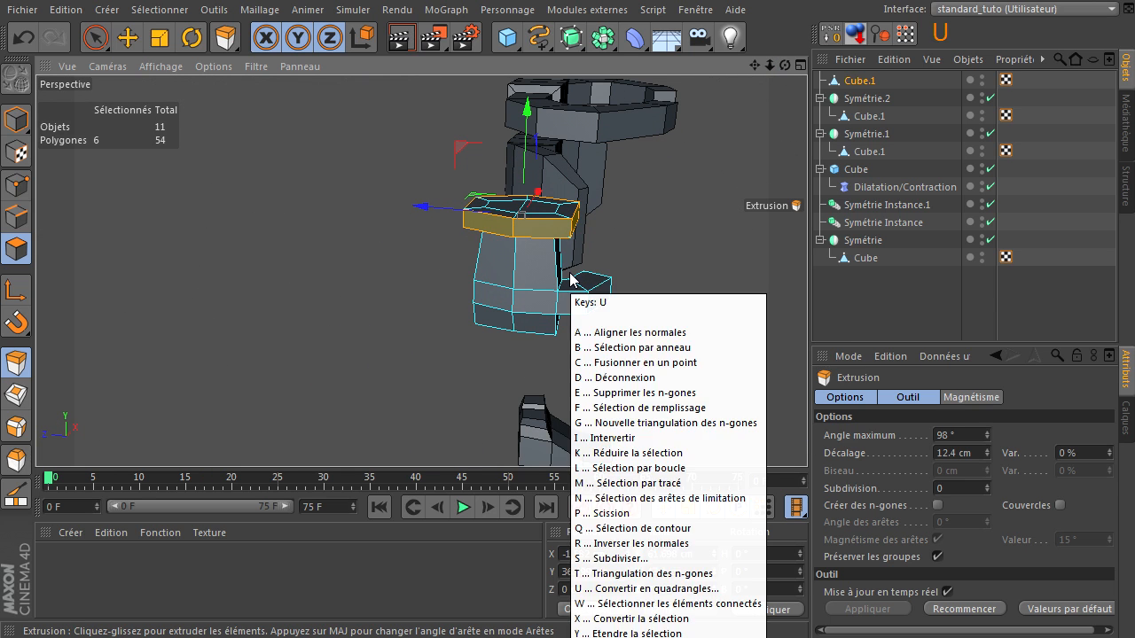
pyautogui.press('l')
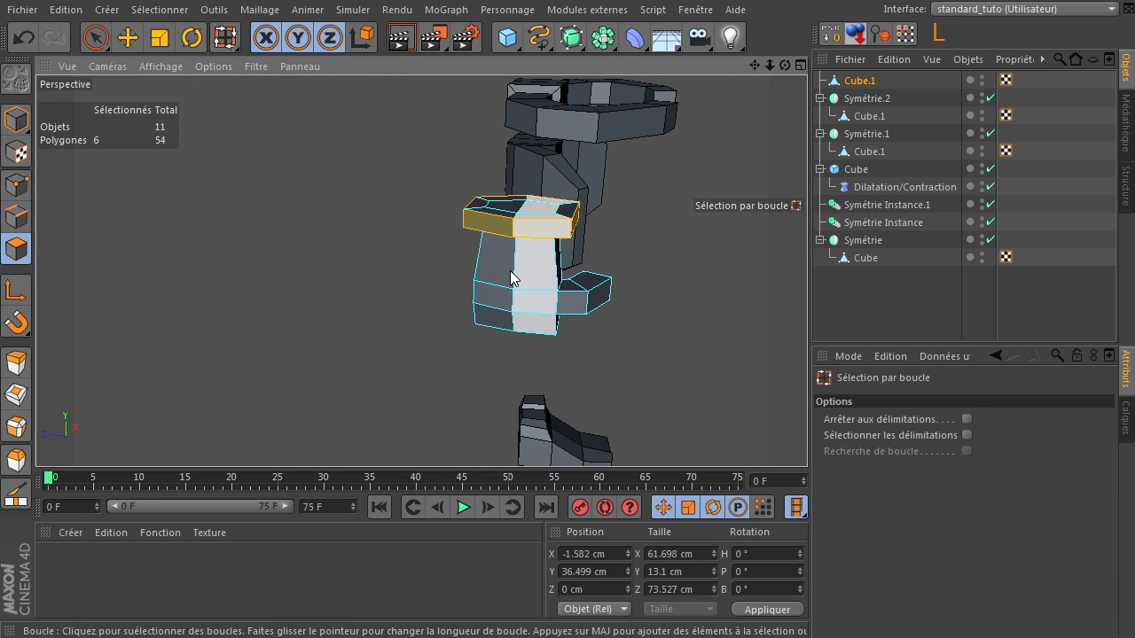
pyautogui.click(569, 217)
pyautogui.press('d')
pyautogui.moveTo(654, 308); pyautogui.dragTo(807, 435)
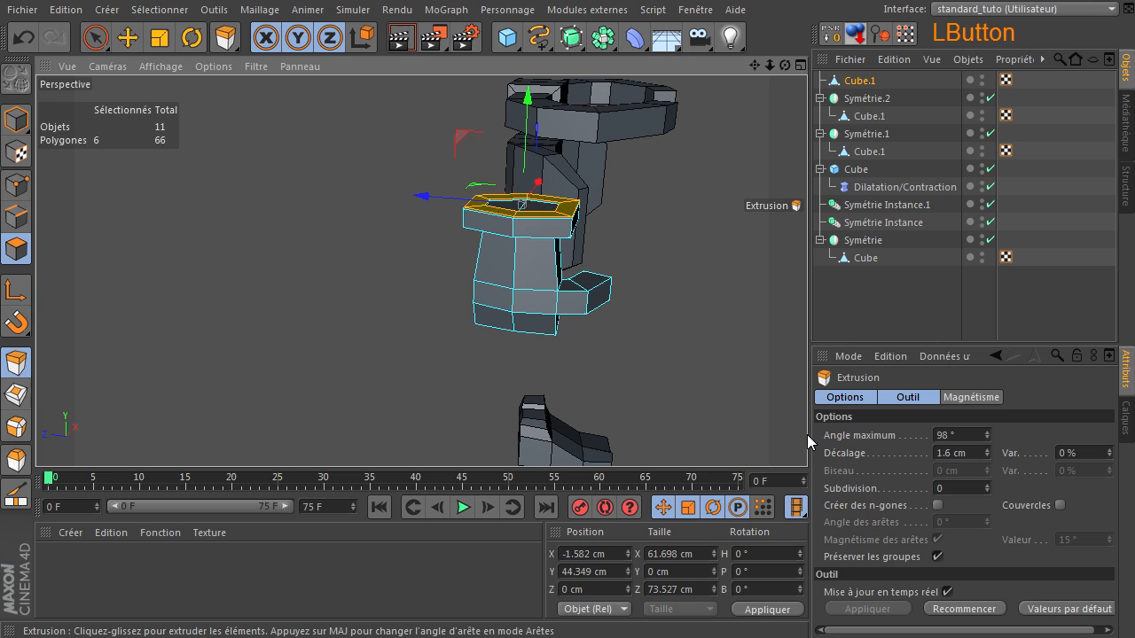
# Scale the cuff's top ring outward to about 71.8 cm in X and 85.6 cm in Z.
pyautogui.press('t')
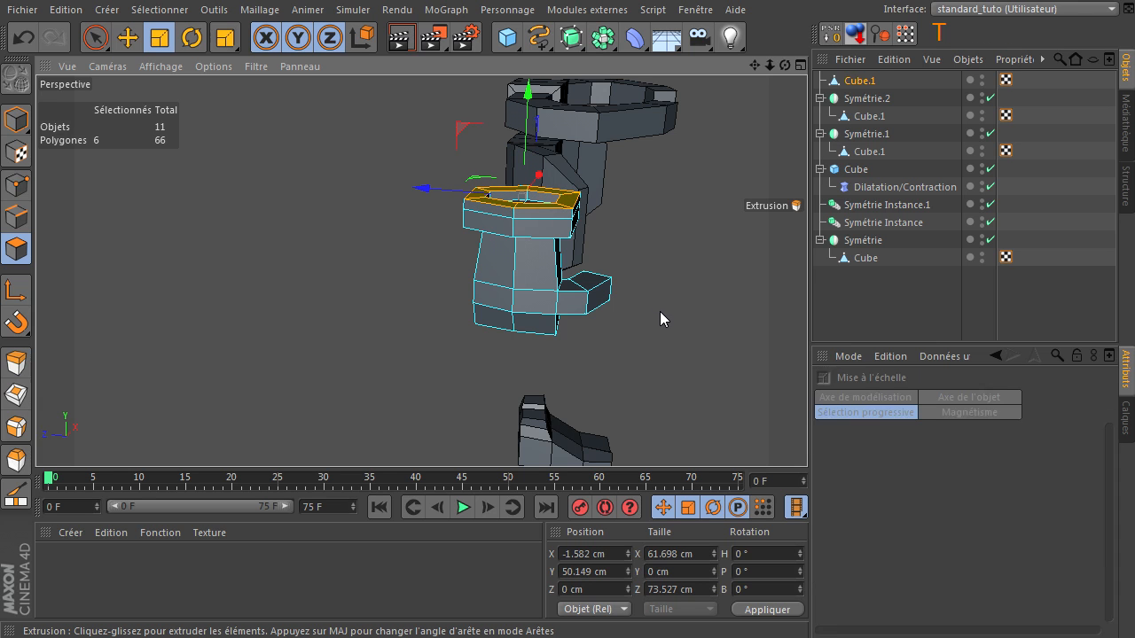
pyautogui.moveTo(413, 183); pyautogui.dragTo(425, 248)
pyautogui.moveTo(785, 65); pyautogui.dragTo(806, 435)
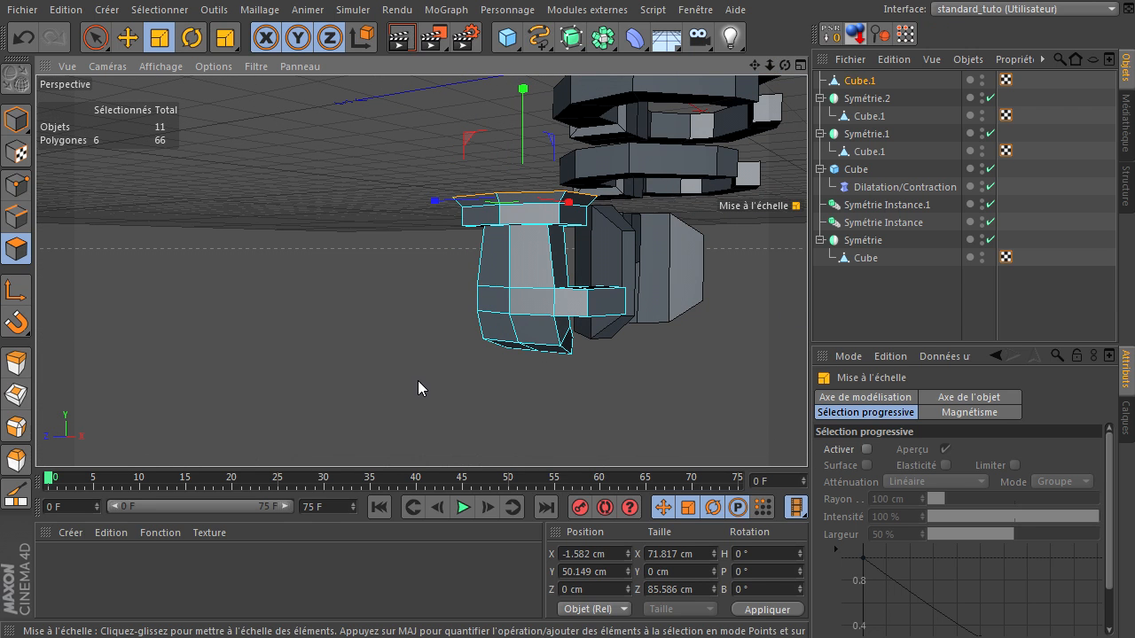
# Clear the polygon selection and cut a horizontal loop around the upper palm just below the cuff with the Knife.
pyautogui.press('k')
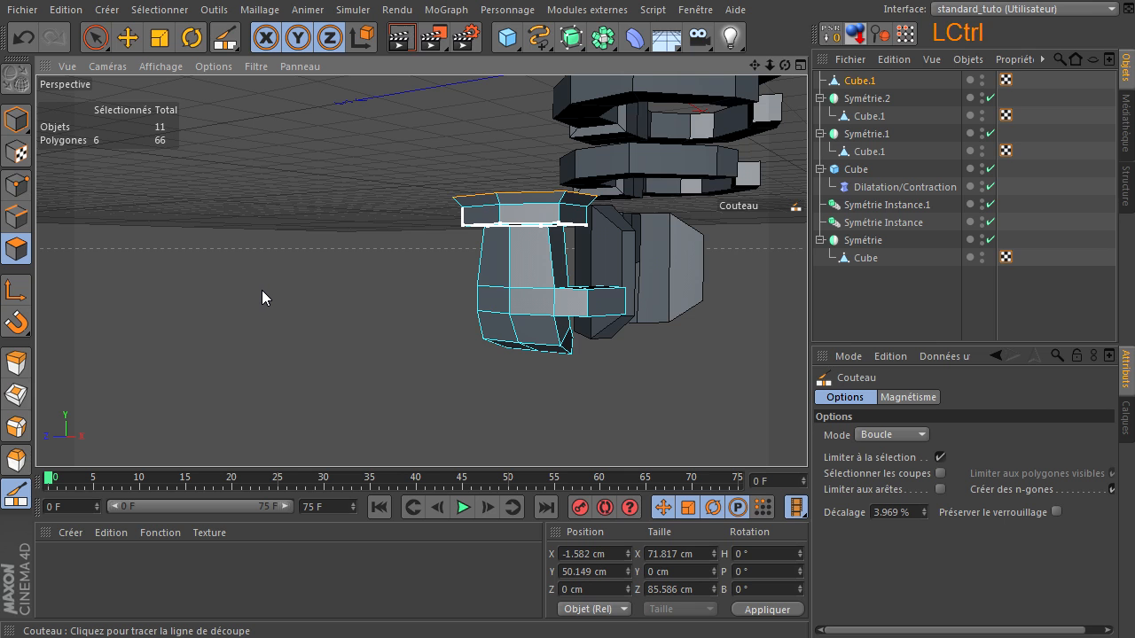
pyautogui.hotkey('ctrl', 'shift', 'a')
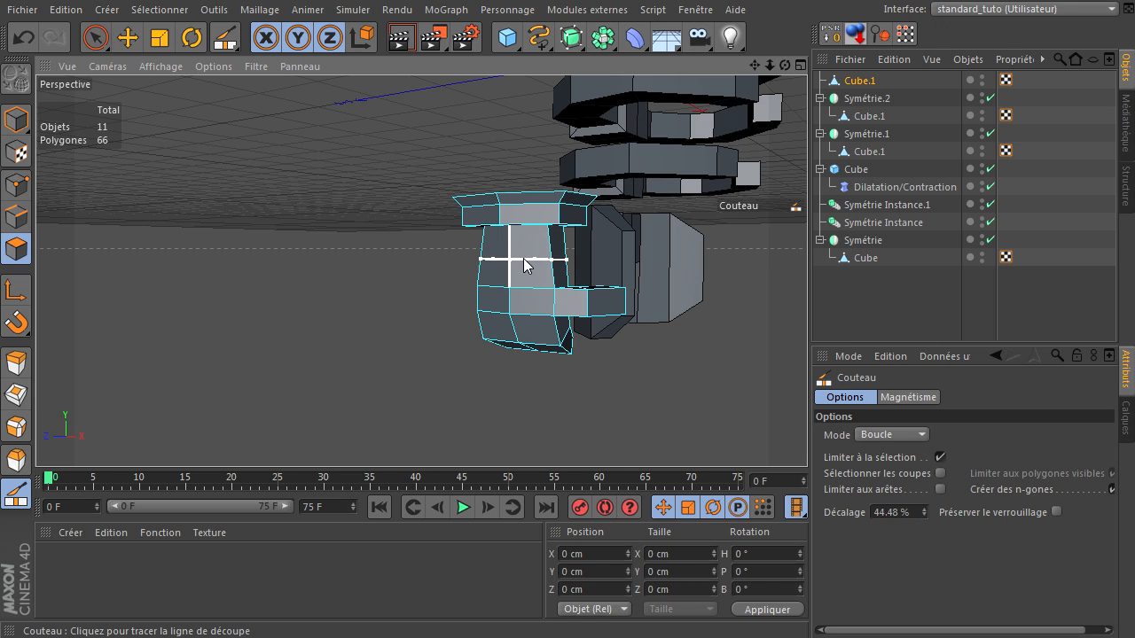
pyautogui.click(96, 38)
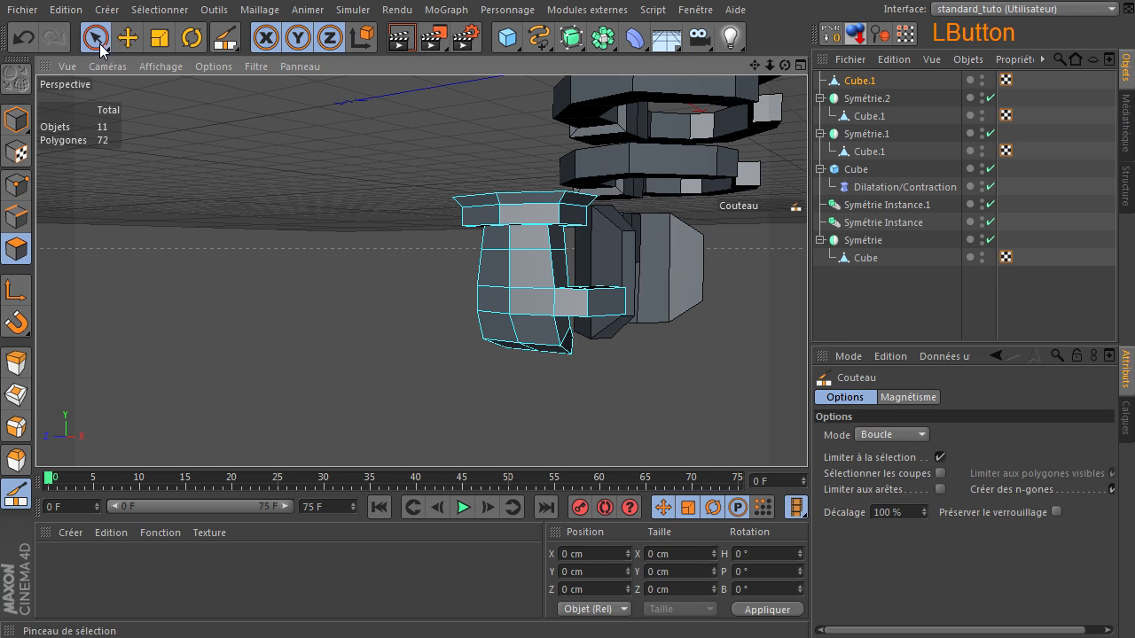
# Loop-select the six points where the palm meets the underside of the cuff and move them down.
pyautogui.click(18, 189)
pyautogui.scroll(5, 363, 296)
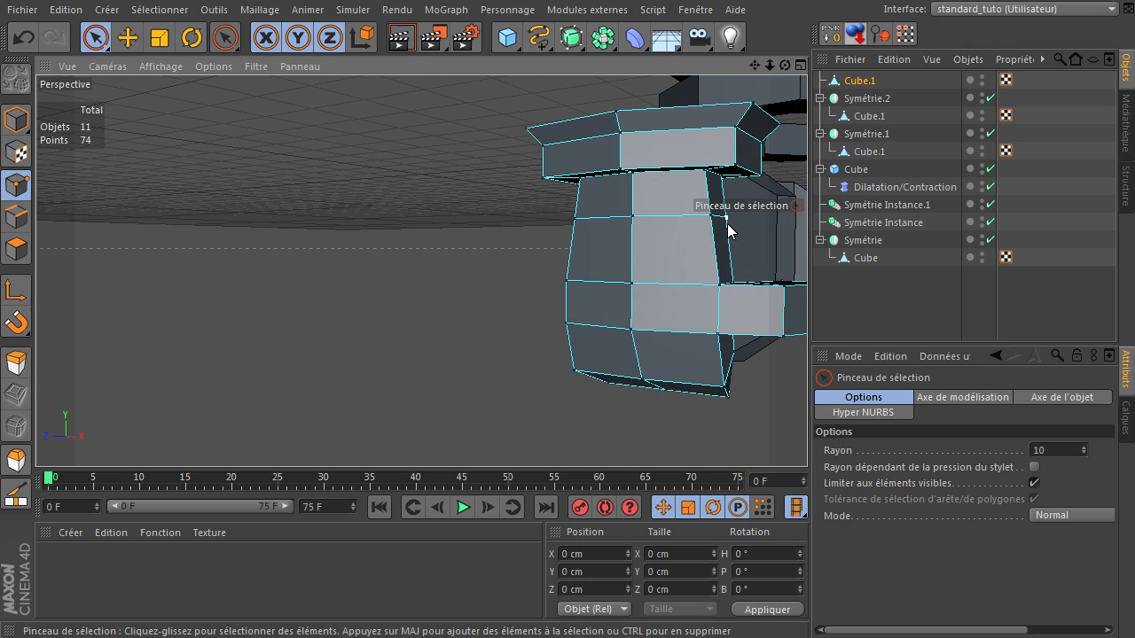
pyautogui.press('u')
pyautogui.press('l')
pyautogui.click(645, 180)
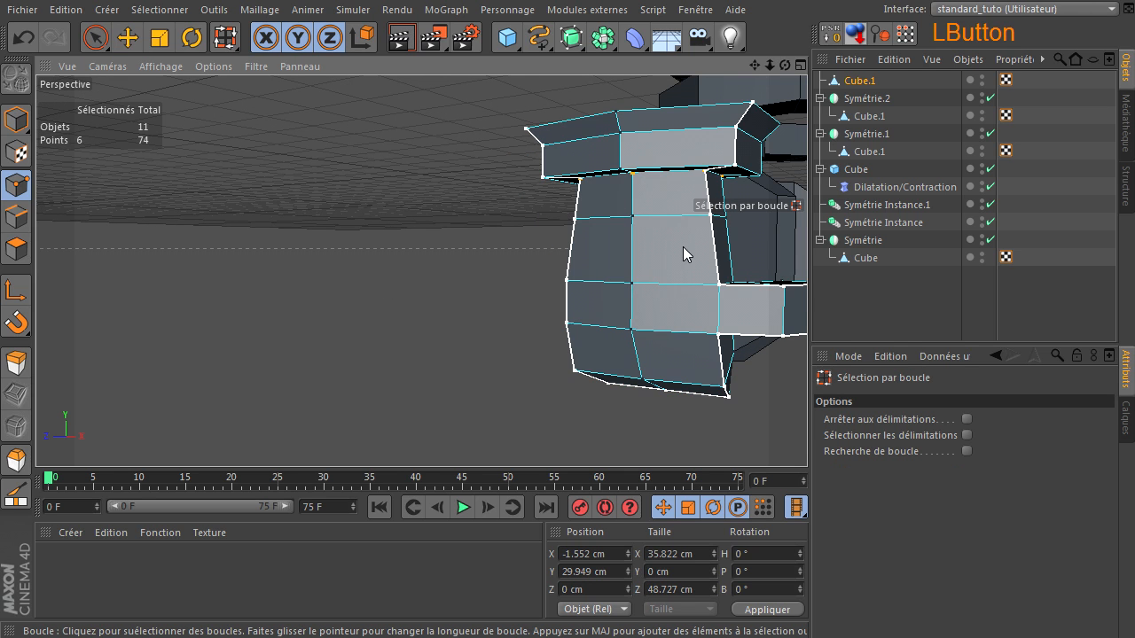
pyautogui.press('e')
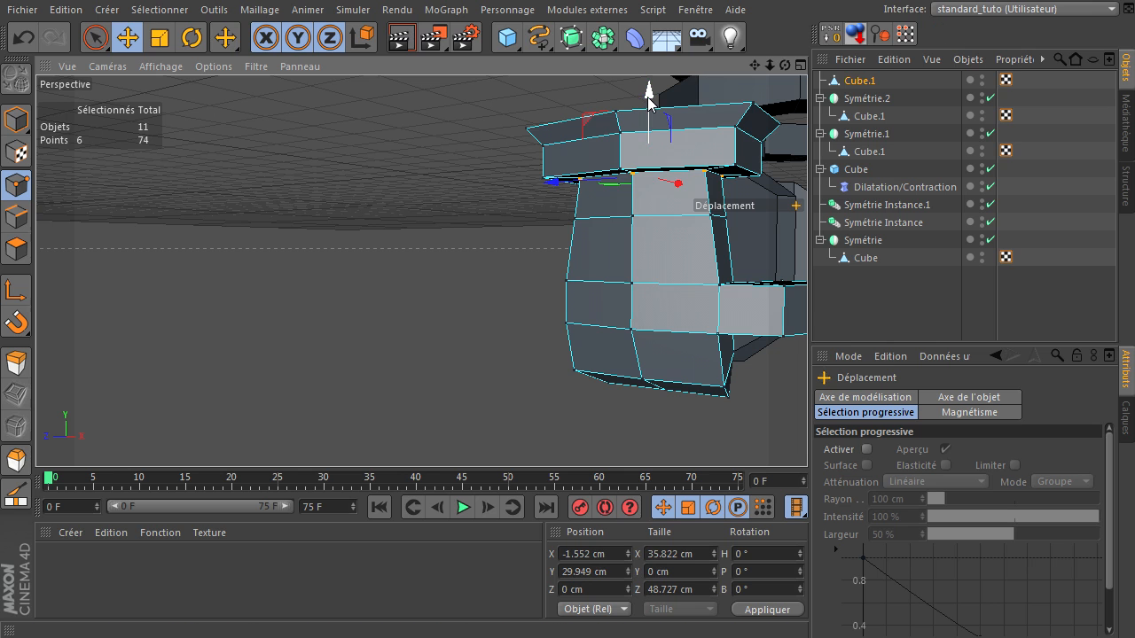
pyautogui.moveTo(652, 105); pyautogui.dragTo(652, 118)
# Scale the point loop under the cuff outward to about 44.3 by 60.3 cm and adjust its height to about Y 24.3 cm.
pyautogui.press('t')
pyautogui.moveTo(391, 316); pyautogui.dragTo(529, 243)
pyautogui.press('e')
pyautogui.moveTo(649, 155); pyautogui.dragTo(652, 148)
pyautogui.click(521, 273)
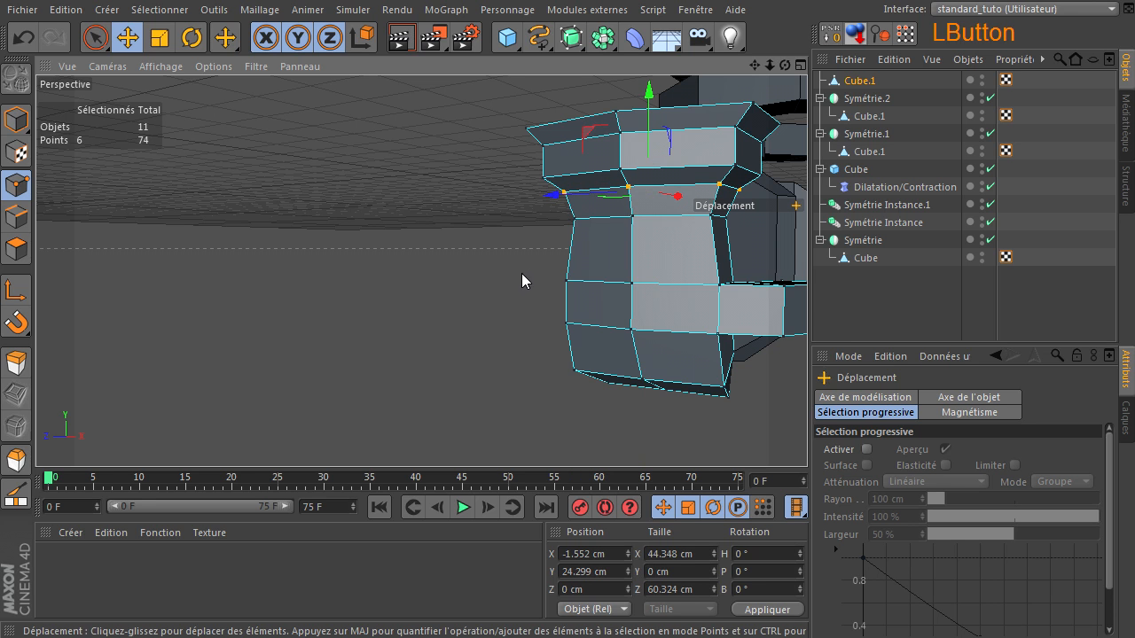
# Add a Symmetry object and place the hand's Cube.1 inside it to mirror the hand to the character's other side.
pyautogui.scroll(-4, 434, 379)
pyautogui.moveTo(785, 66); pyautogui.dragTo(808, 435)
pyautogui.moveTo(771, 74); pyautogui.dragTo(680, 294)
pyautogui.moveTo(782, 73); pyautogui.dragTo(821, 295)
pyautogui.click(817, 294)
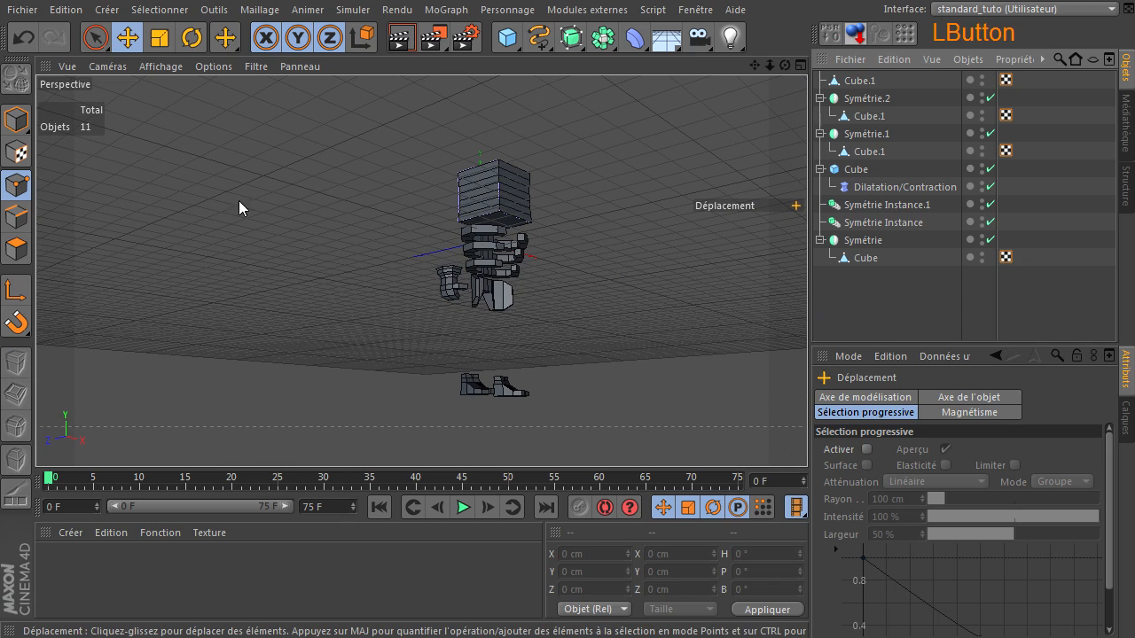
pyautogui.moveTo(780, 65); pyautogui.dragTo(667, 63)
pyautogui.moveTo(602, 40); pyautogui.dragTo(771, 126)
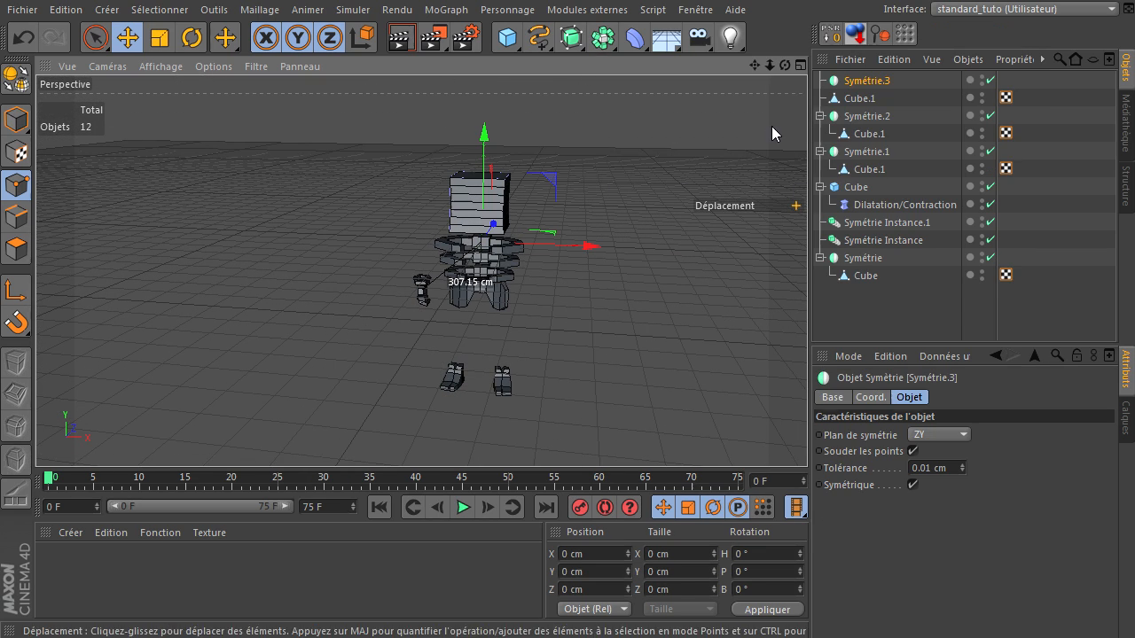
pyautogui.click(864, 102)
pyautogui.moveTo(873, 88); pyautogui.dragTo(874, 82)
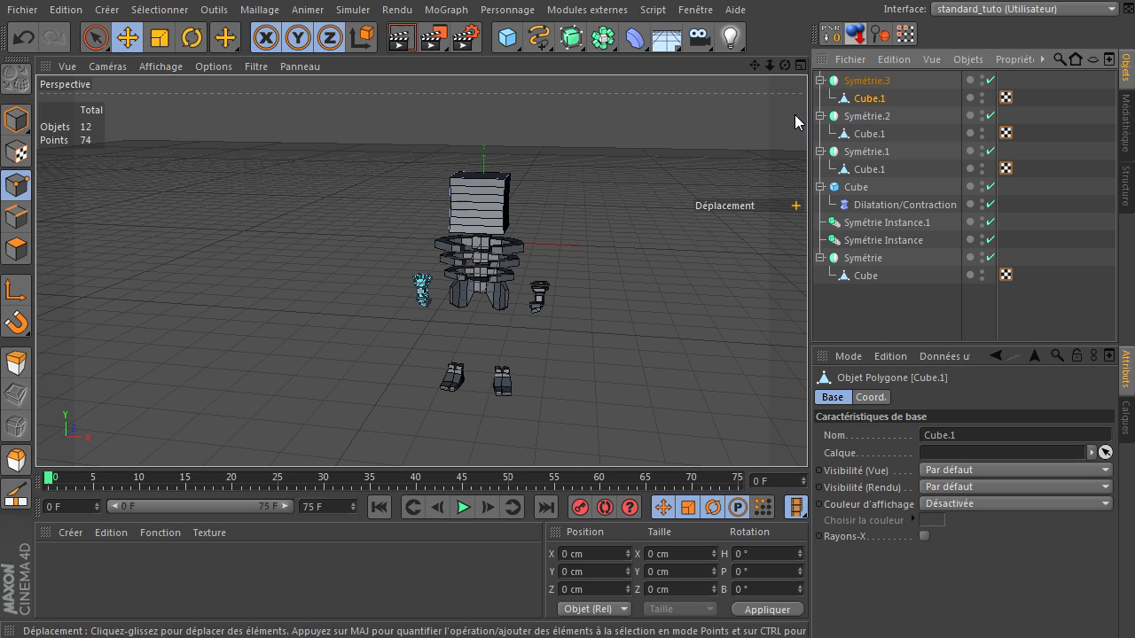
pyautogui.click(860, 81)
pyautogui.click(859, 316)
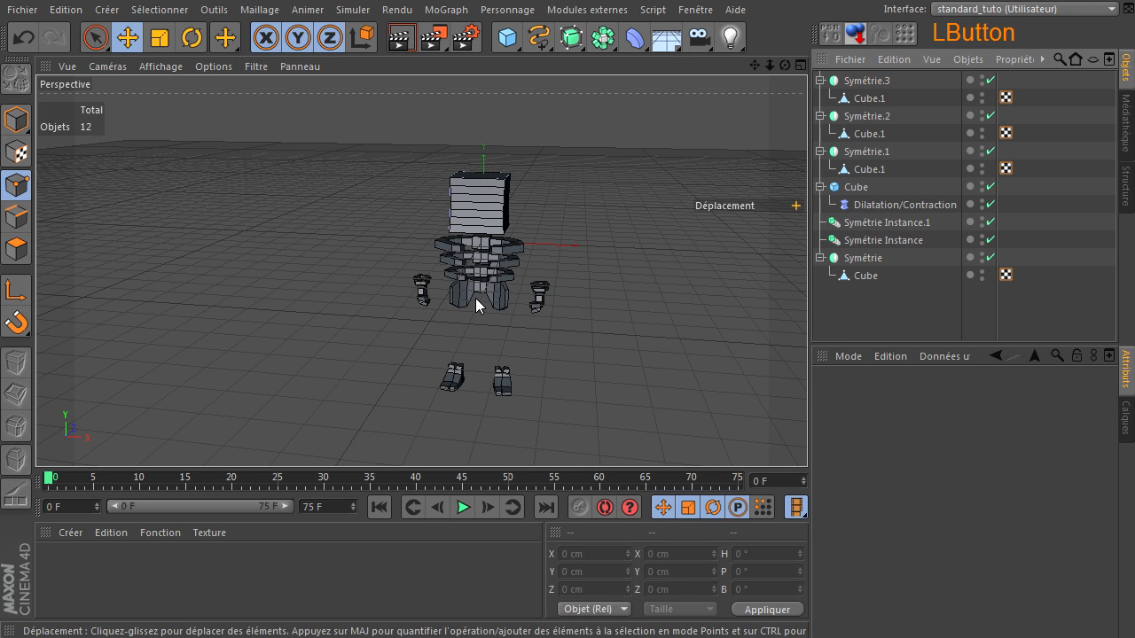
pyautogui.moveTo(808, 436); pyautogui.dragTo(808, 435)
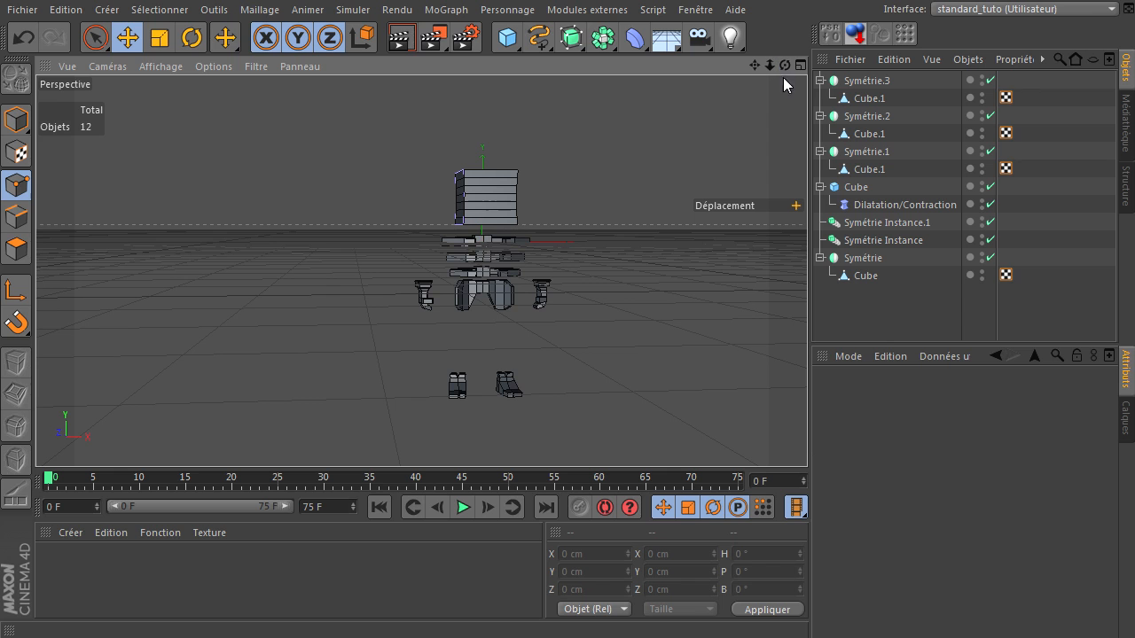
# Group all the character's parts under one null object and create a new material.
pyautogui.moveTo(825, 319); pyautogui.dragTo(946, 80)
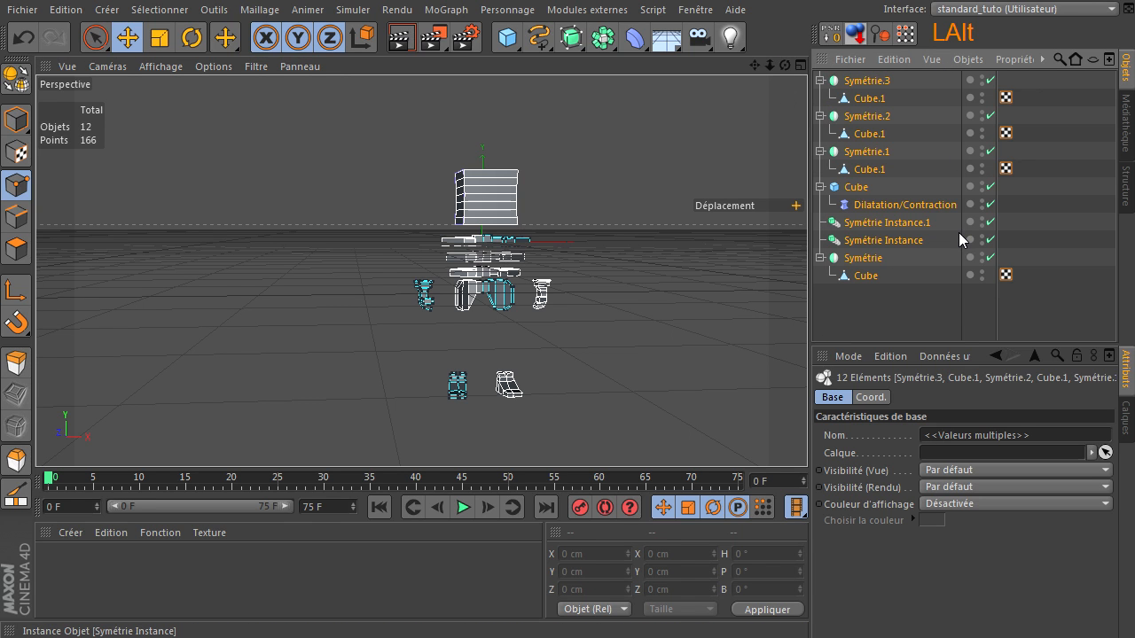
pyautogui.hotkey('alt', 'g')
pyautogui.click(203, 596)
pyautogui.doubleClick(203, 596)
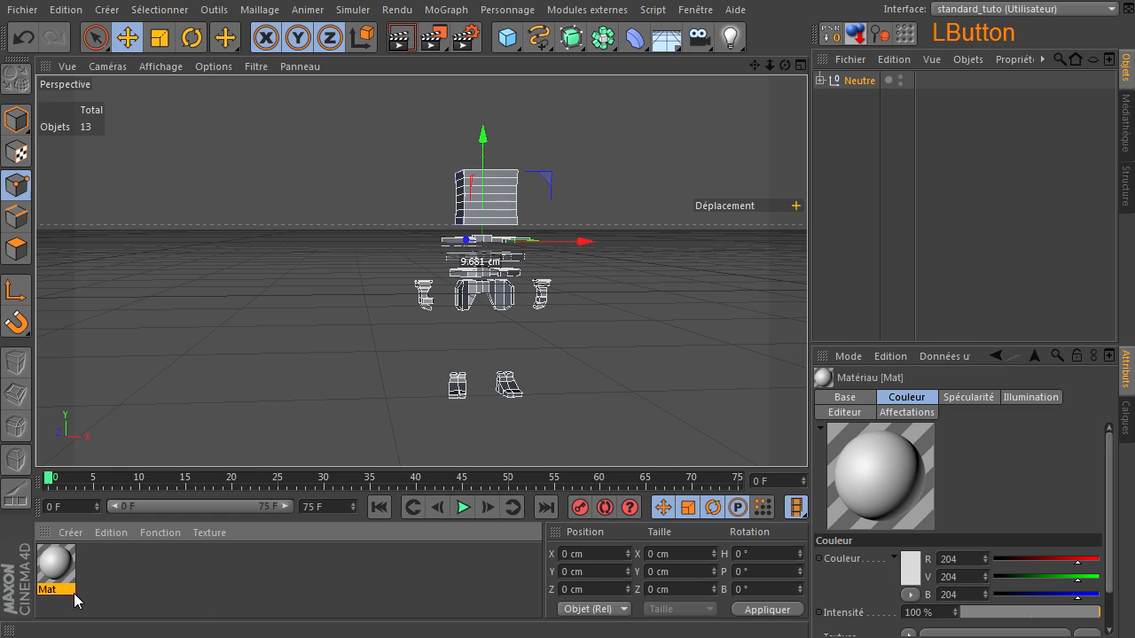
# Set the new material's color to an off-white of R 226, G 224, B 216.
pyautogui.doubleClick(56, 564)
pyautogui.click(477, 188)
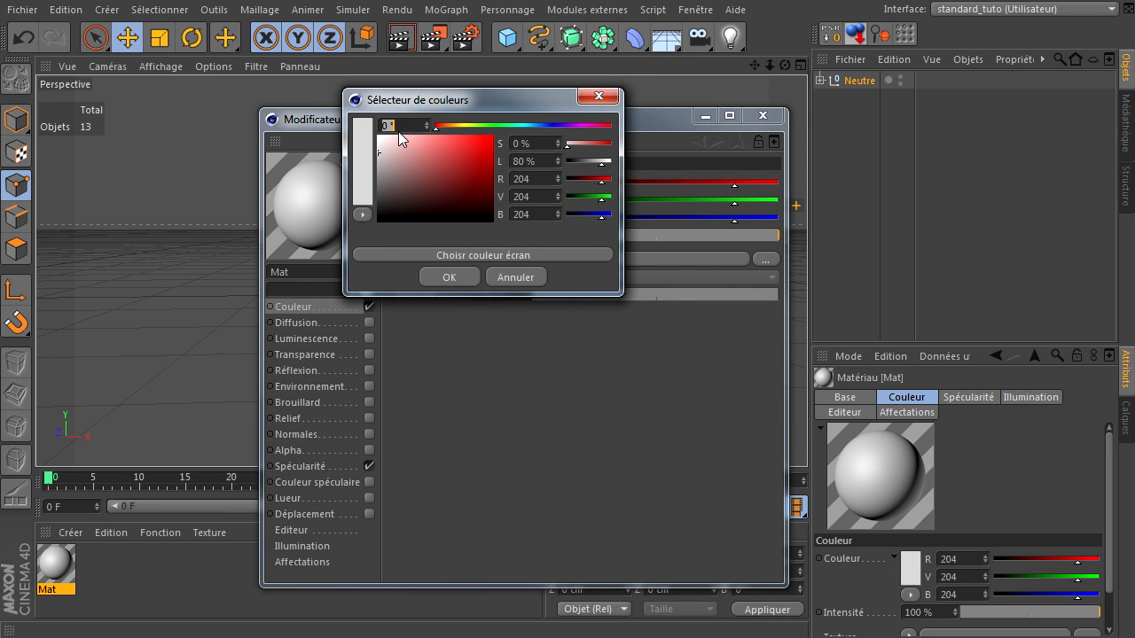
pyautogui.click(458, 127)
pyautogui.click(383, 147)
pyautogui.moveTo(383, 147); pyautogui.dragTo(383, 145)
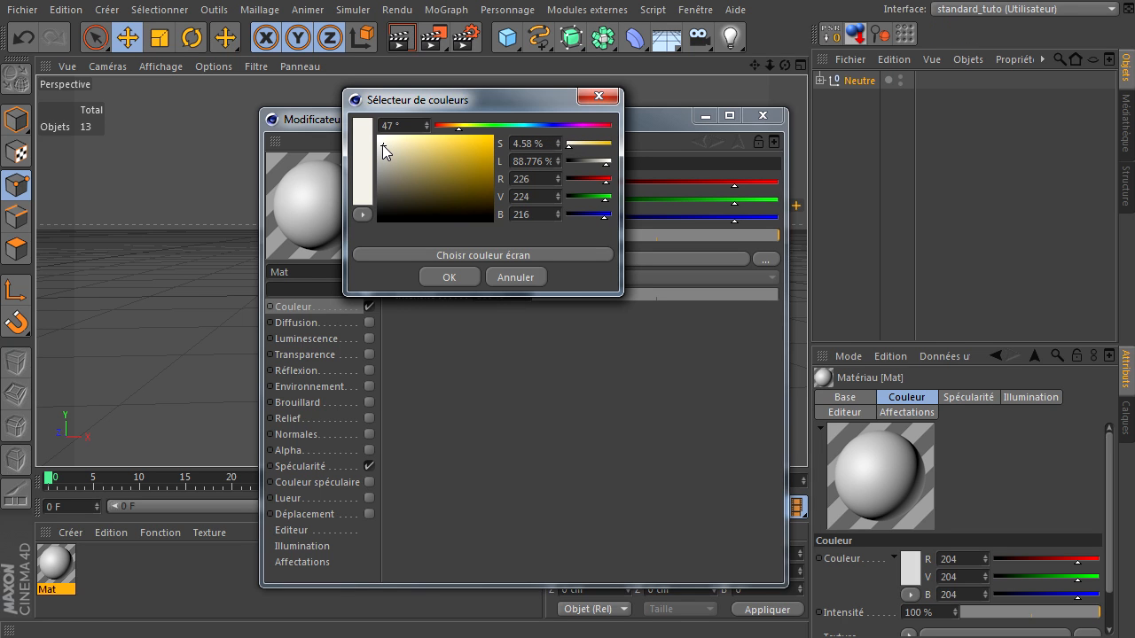
pyautogui.click(435, 278)
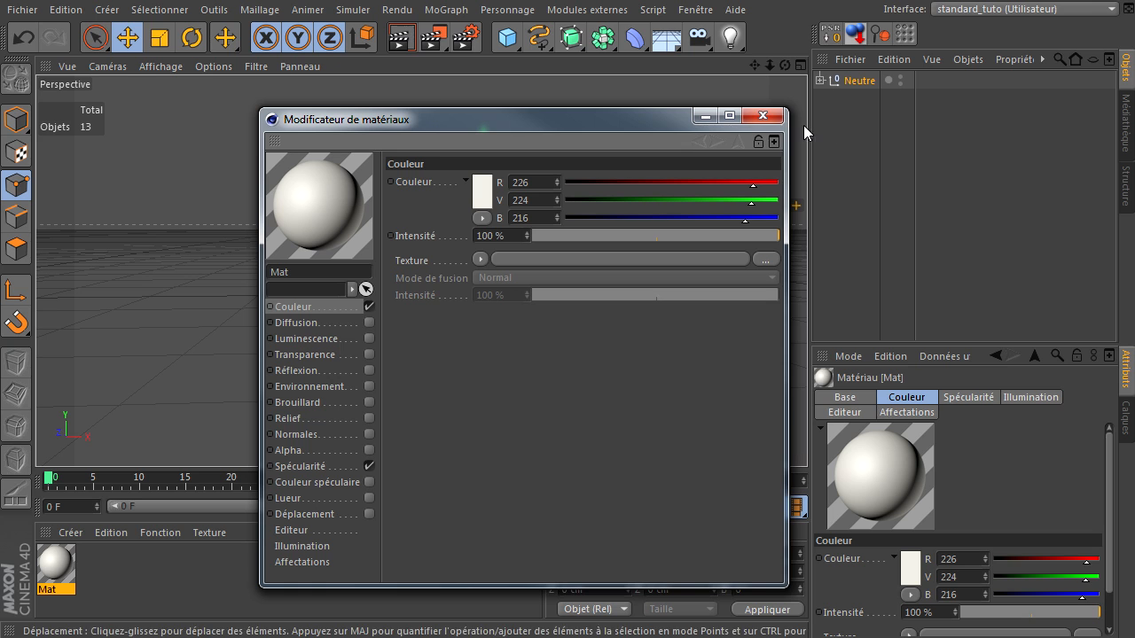
pyautogui.click(761, 116)
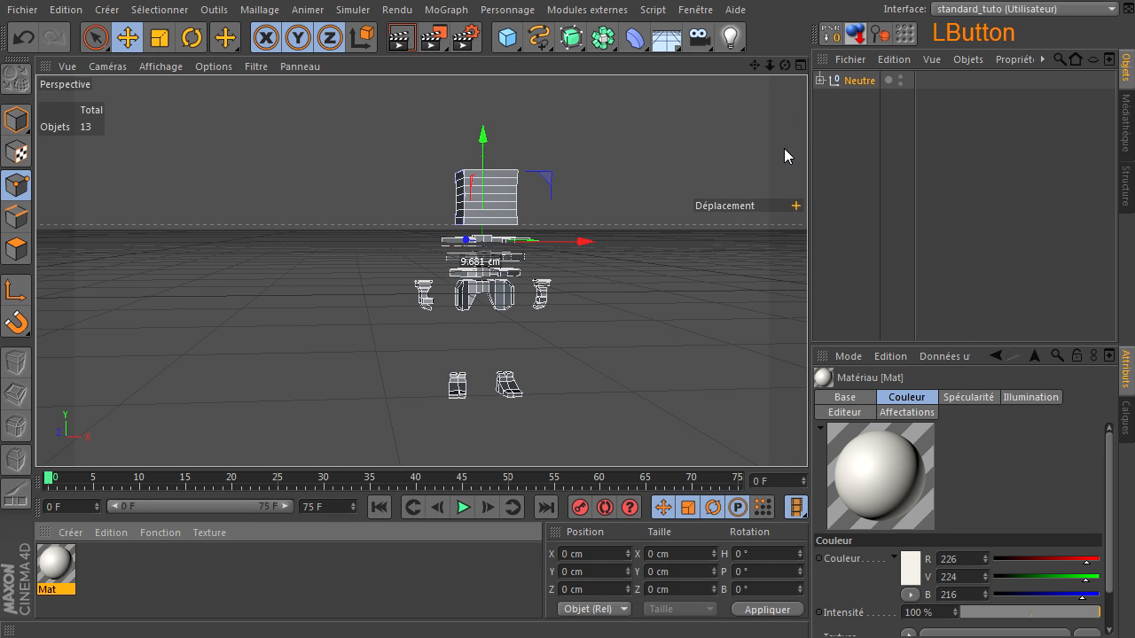
# Apply the off-white material to the Neutre group and render a preview of the character.
pyautogui.moveTo(851, 86); pyautogui.dragTo(851, 87)
pyautogui.click(820, 81)
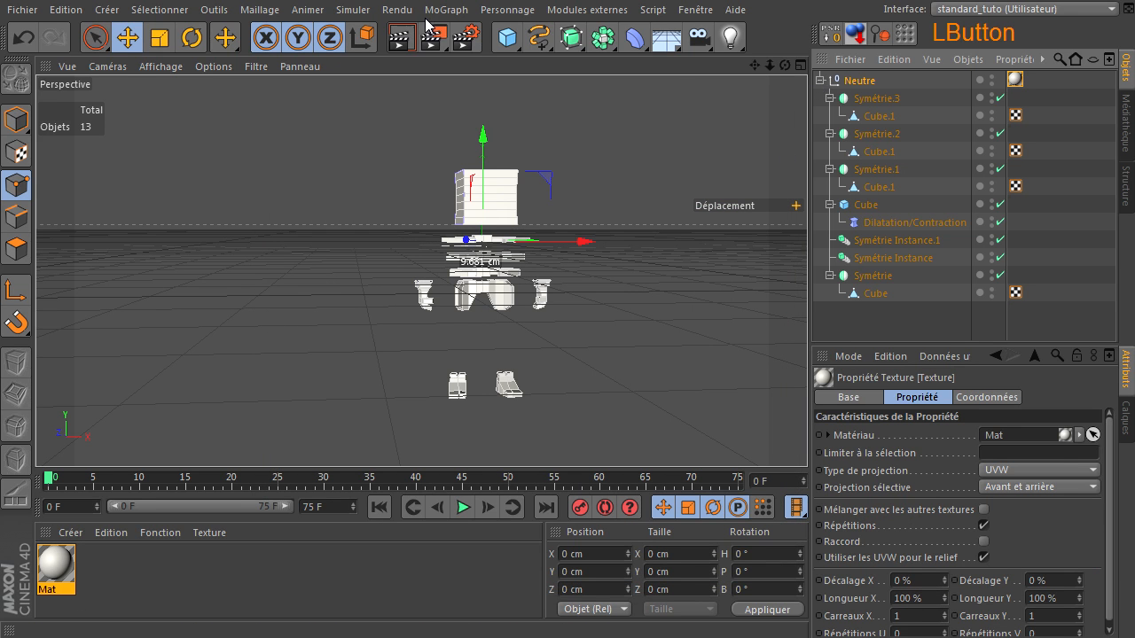
pyautogui.click(402, 41)
pyautogui.moveTo(785, 65)
pyautogui.mouseDown()
pyautogui.moveTo(770, 69)
pyautogui.moveTo(784, 71)
pyautogui.mouseUp()
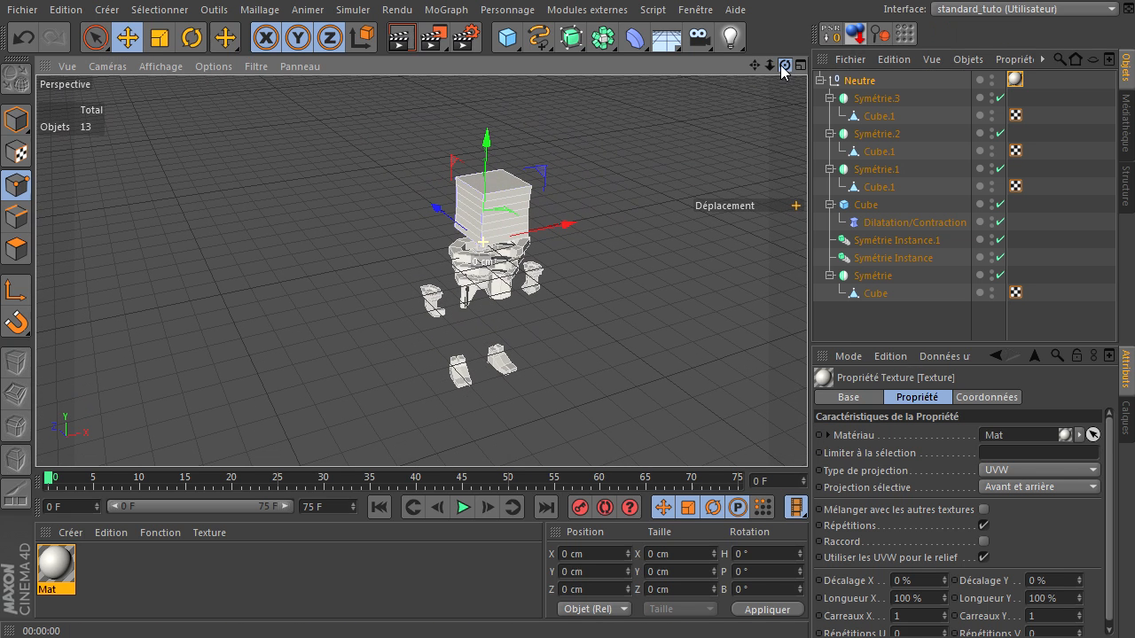
# Raise the Neutre group in the side view until the feet rest at ground level, and add a Floor object.
pyautogui.click(858, 82)
pyautogui.middleClick(504, 310)
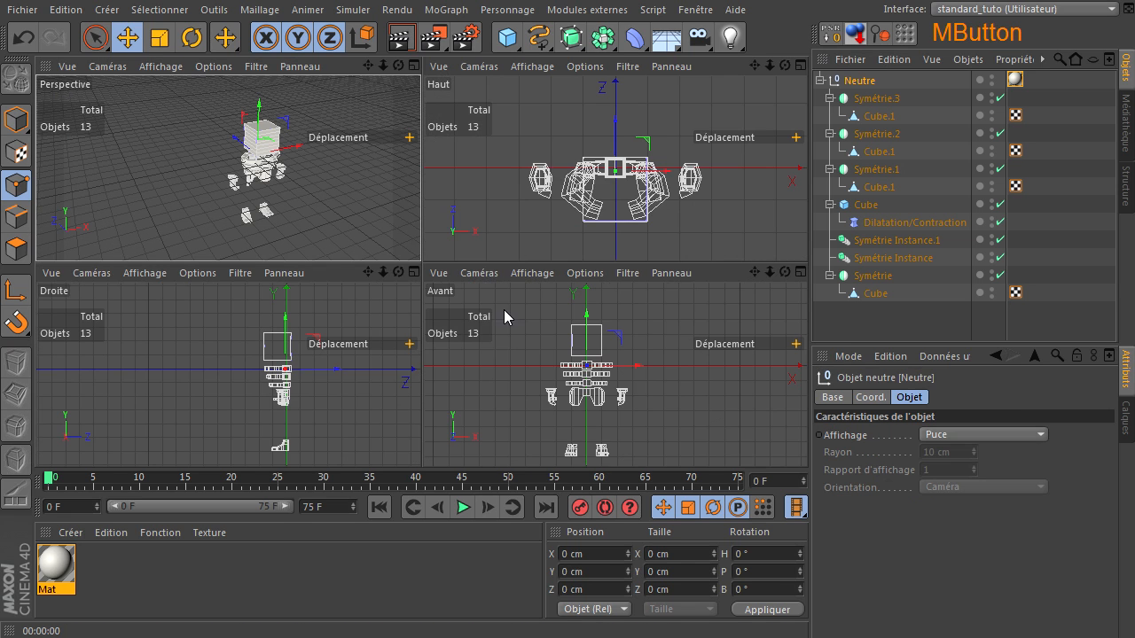
pyautogui.middleClick(312, 371)
pyautogui.moveTo(545, 142); pyautogui.dragTo(844, 435)
pyautogui.click(587, 127)
pyautogui.click(666, 37)
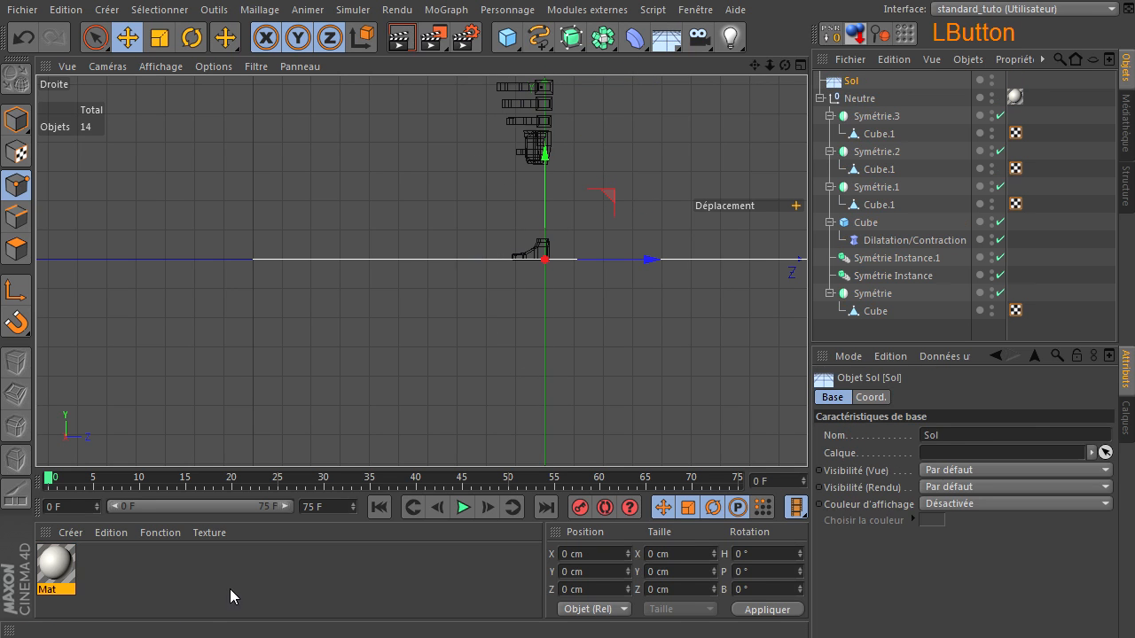
# Create a second material, assign it to the floor and set its color to pure white (255, 255, 255).
pyautogui.doubleClick(217, 571)
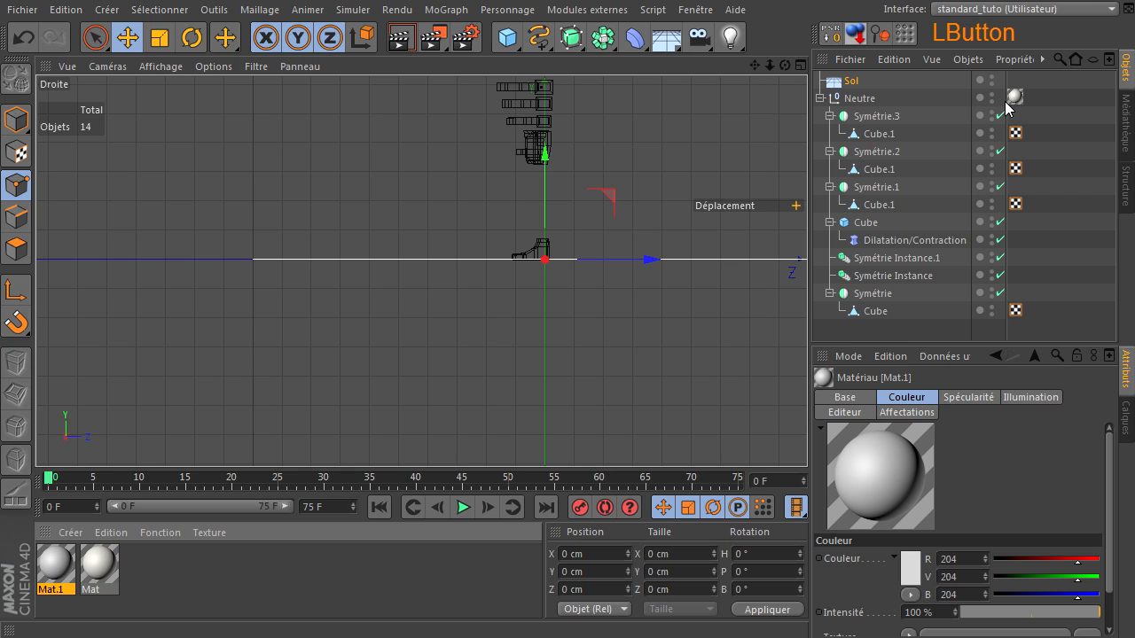
pyautogui.moveTo(848, 86); pyautogui.dragTo(849, 86)
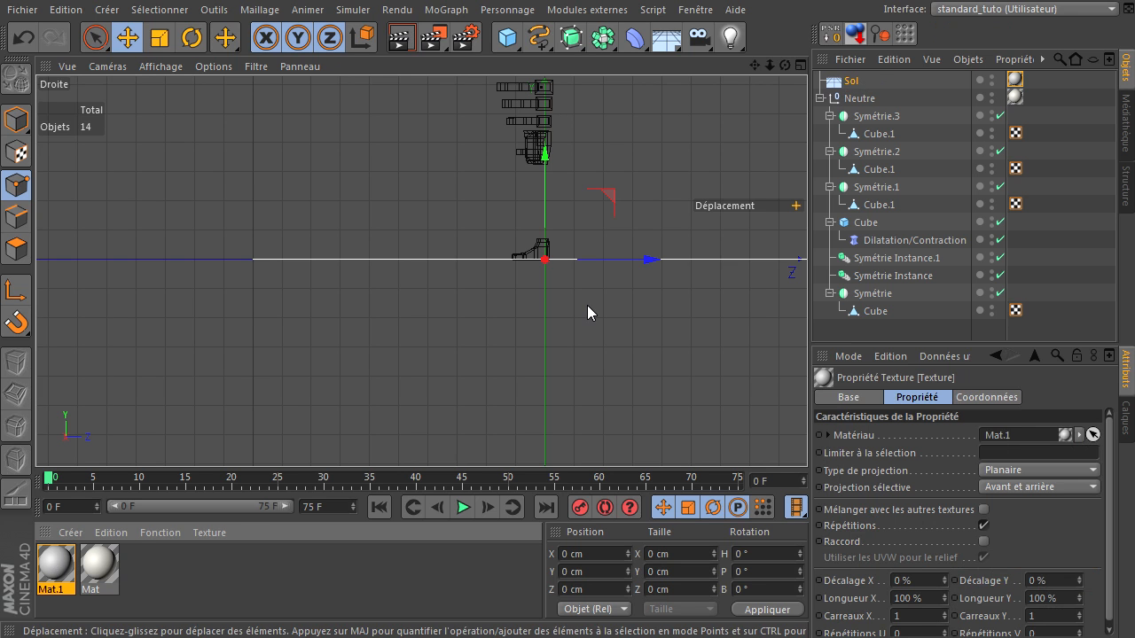
pyautogui.doubleClick(55, 567)
pyautogui.click(478, 172)
pyautogui.click(357, 108)
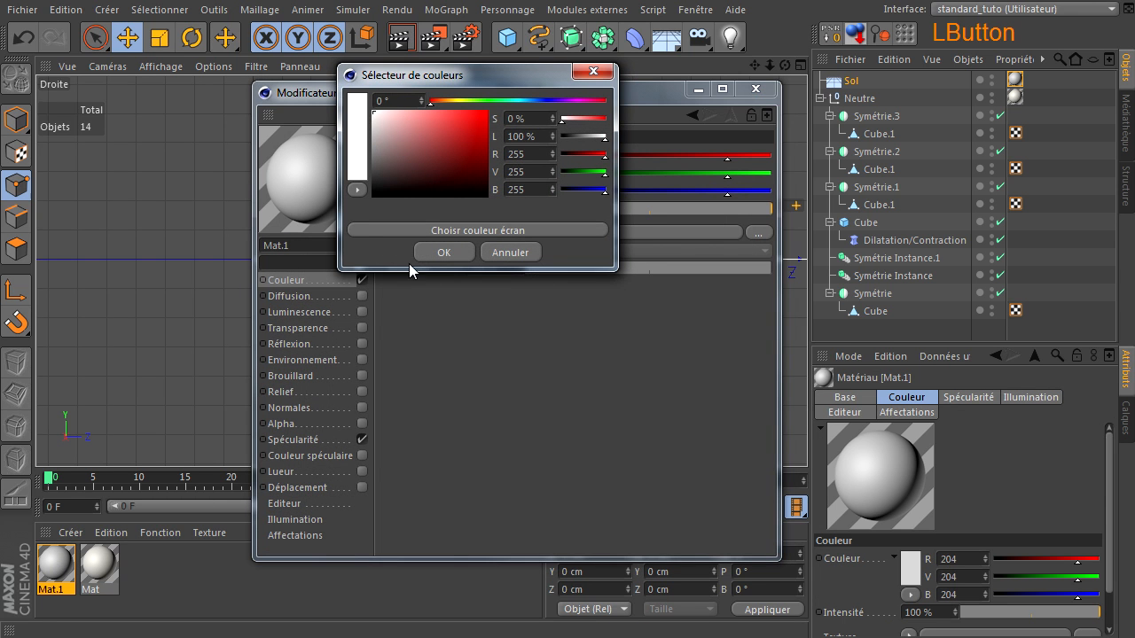
pyautogui.click(450, 250)
pyautogui.click(758, 89)
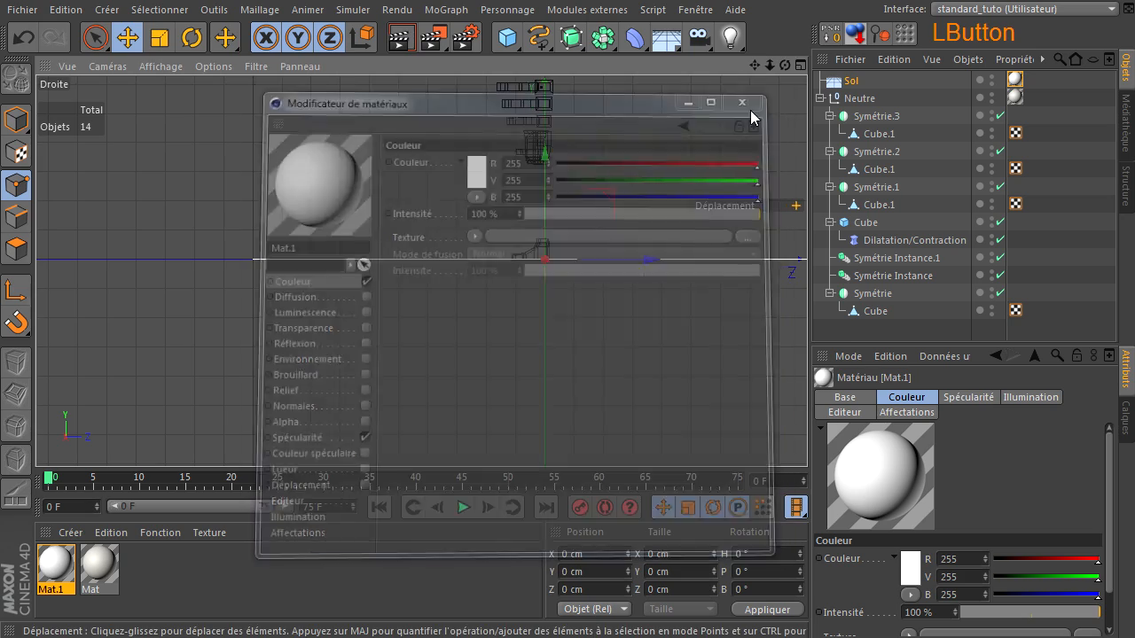
# Render a perspective preview of the character standing on the white floor.
pyautogui.middleClick(424, 310)
pyautogui.scroll(-3, 297, 224)
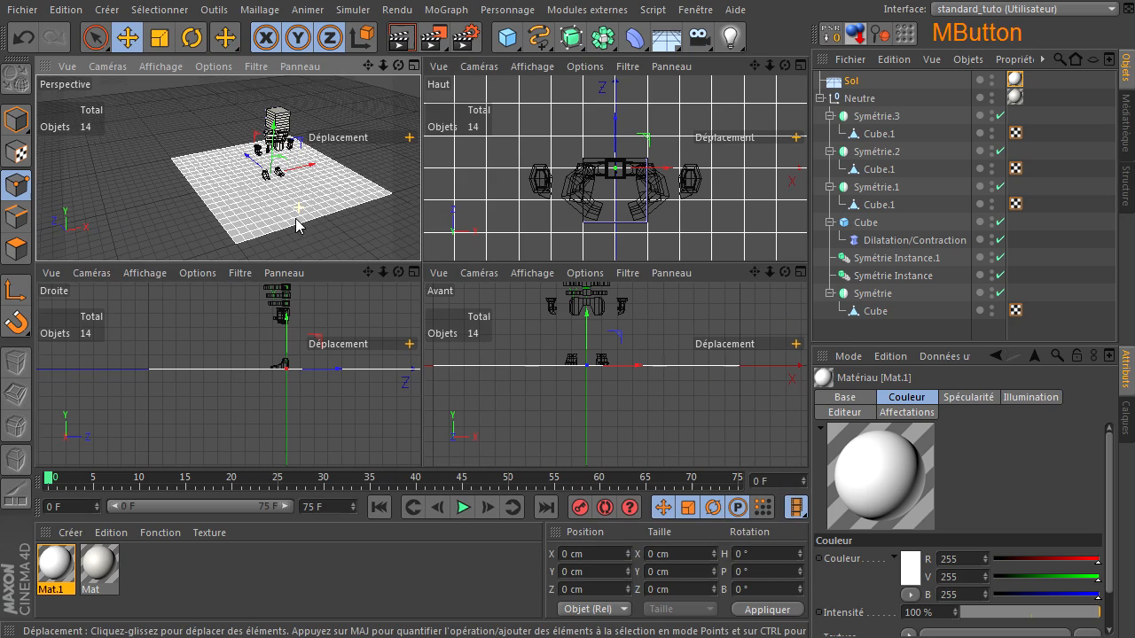
pyautogui.middleClick(283, 159)
pyautogui.moveTo(754, 65); pyautogui.dragTo(800, 408)
pyautogui.scroll(7, 426, 265)
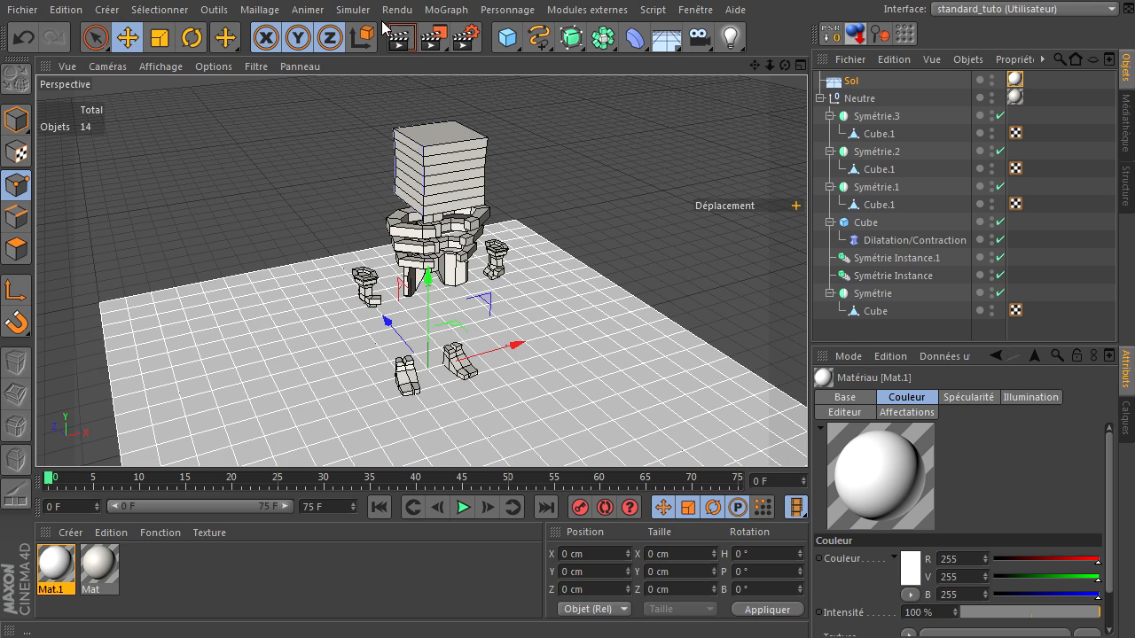
pyautogui.click(399, 37)
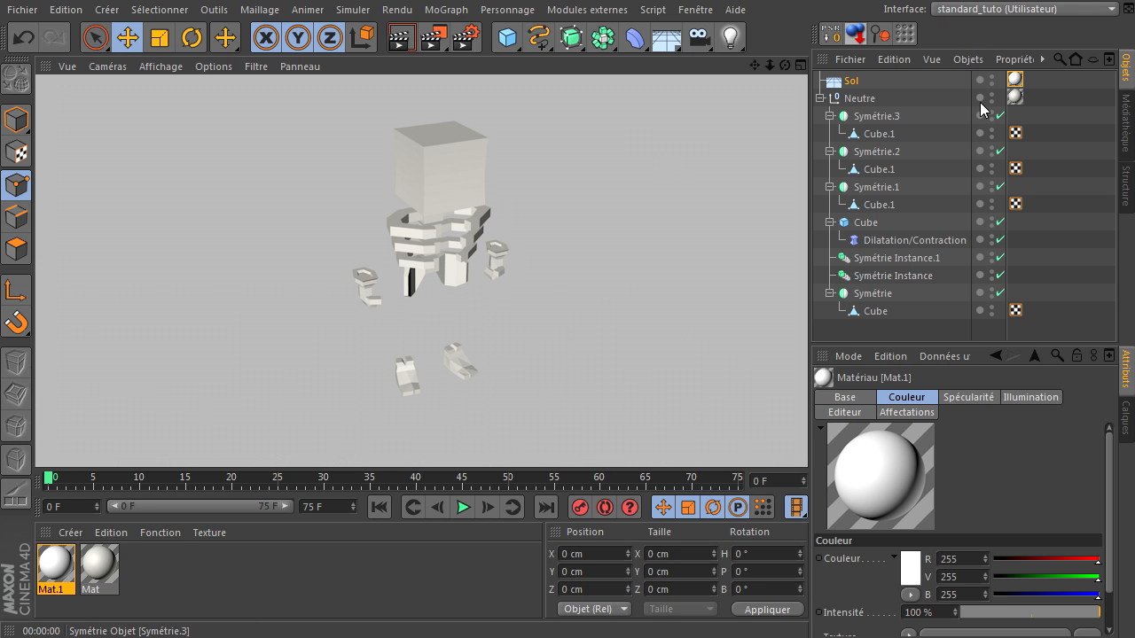
# Disable specularity on the character's material, set its color to R 218, G 214, B 198 and render a preview.
pyautogui.doubleClick(101, 556)
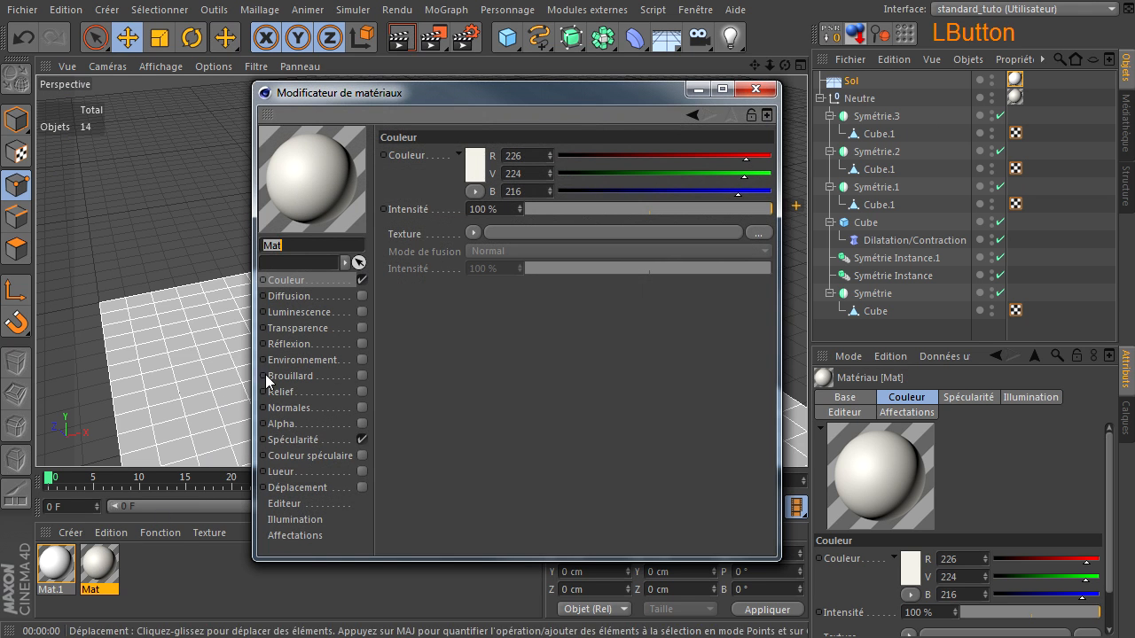
pyautogui.click(362, 439)
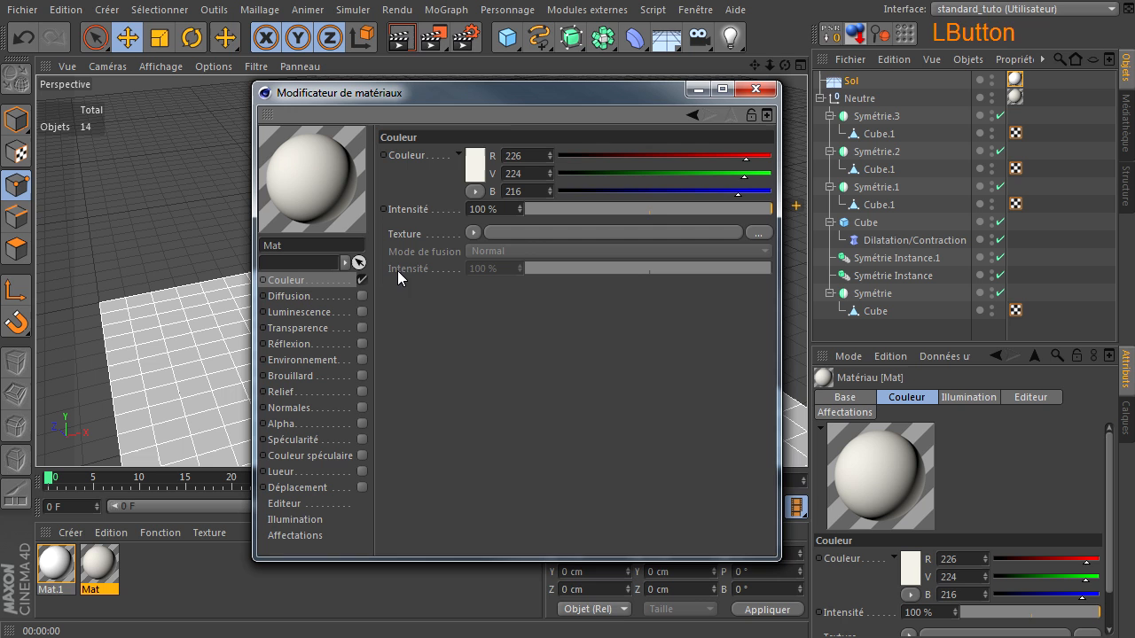
pyautogui.click(473, 160)
pyautogui.click(373, 108)
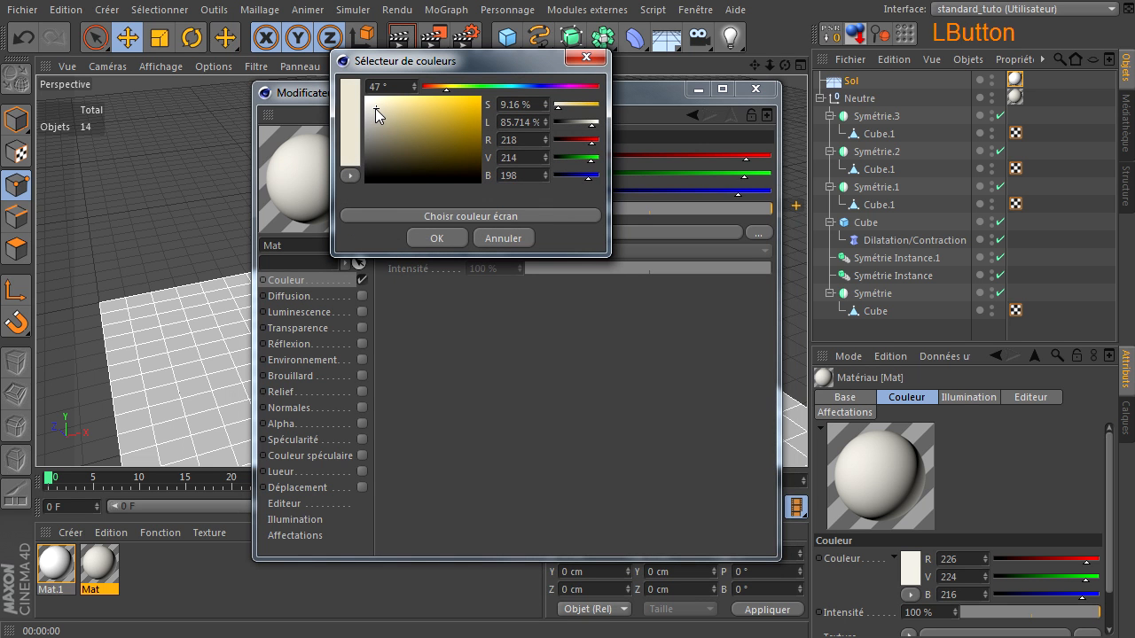
pyautogui.click(436, 237)
pyautogui.click(754, 88)
pyautogui.click(401, 37)
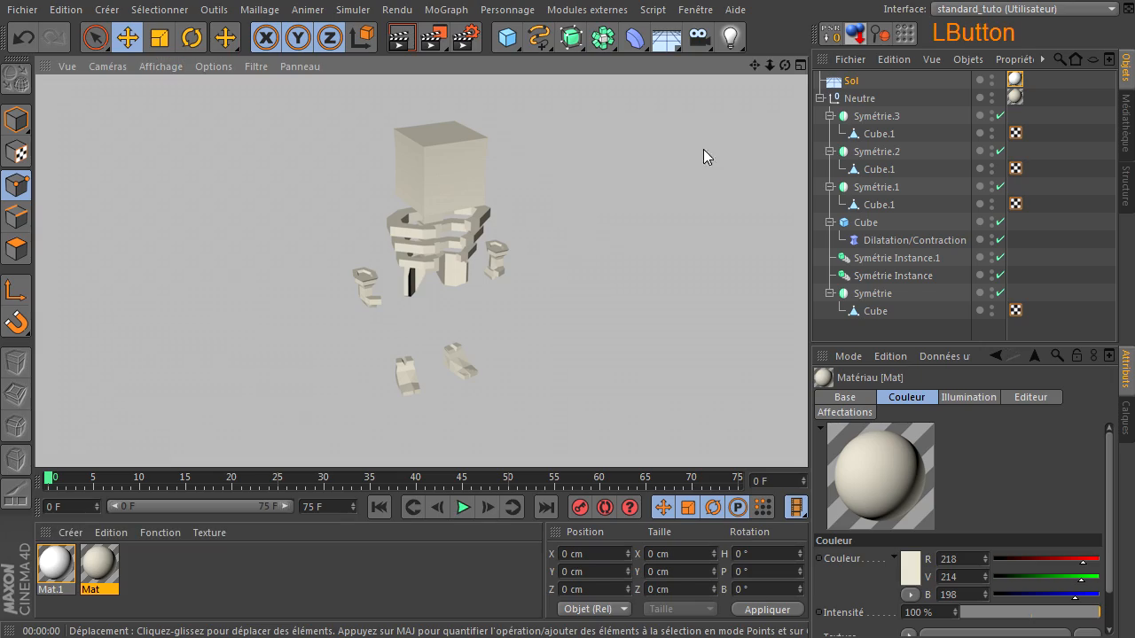
# Select the foot mesh inside Symétrie.2 and scale it uniformly to about 97 by 107.9 by 178.8 cm.
pyautogui.moveTo(784, 64); pyautogui.dragTo(518, 388)
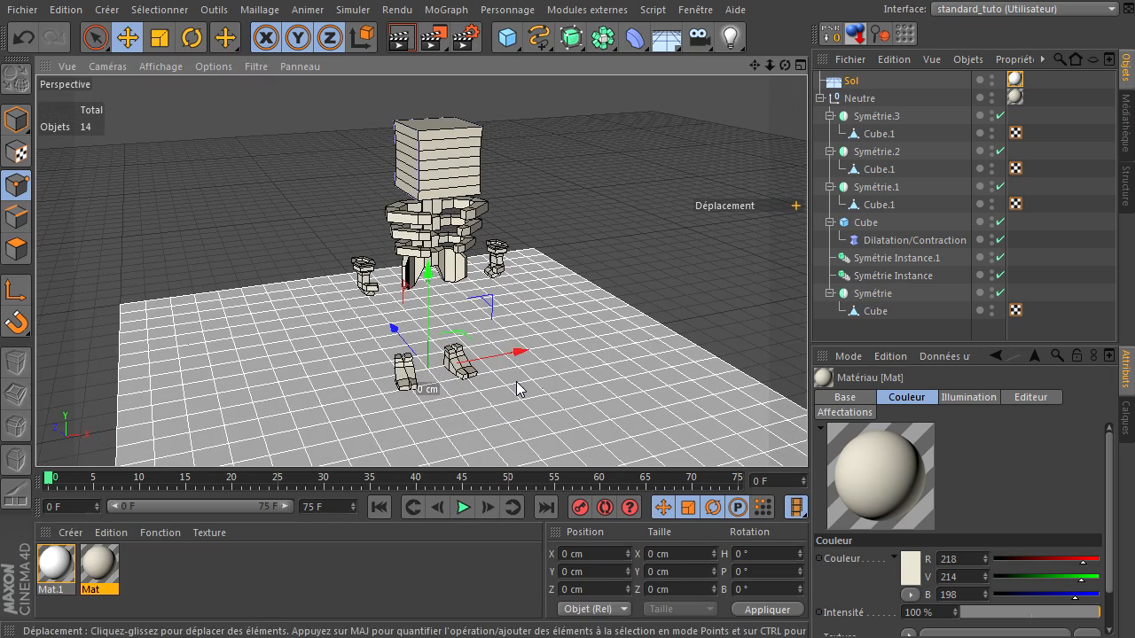
pyautogui.click(873, 311)
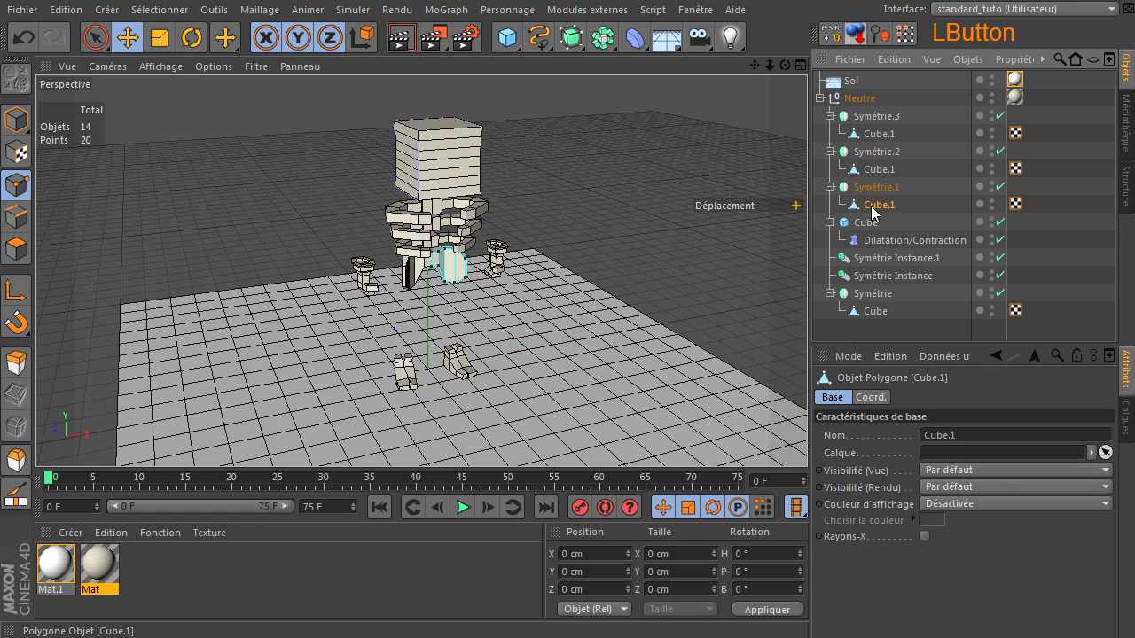
pyautogui.click(875, 177)
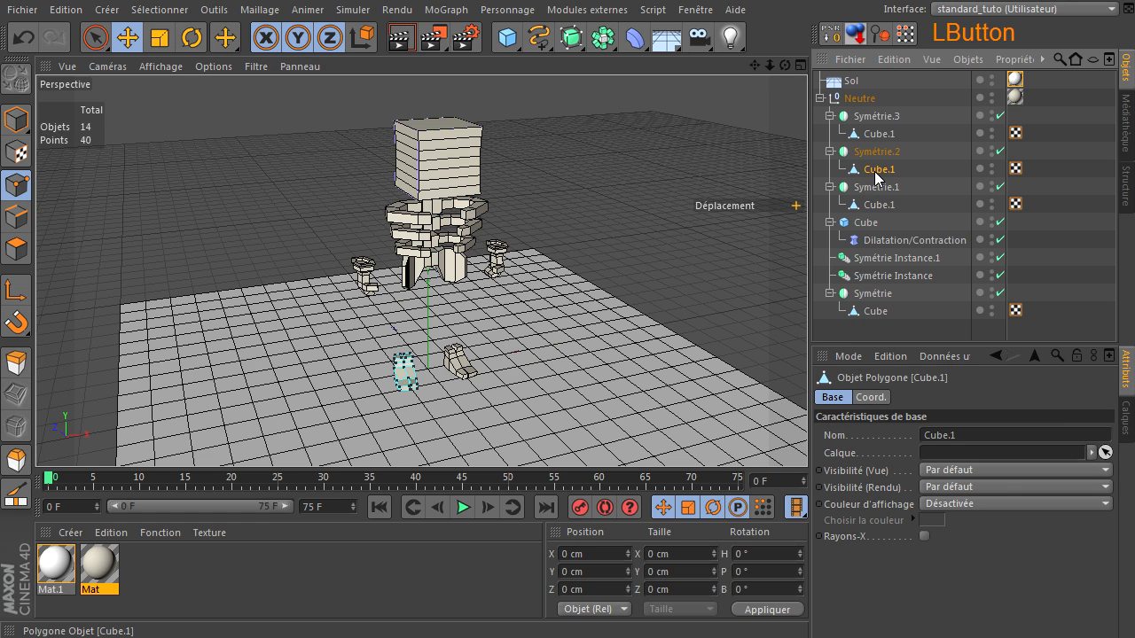
pyautogui.click(16, 119)
pyautogui.click(158, 39)
pyautogui.moveTo(189, 201); pyautogui.dragTo(508, 92)
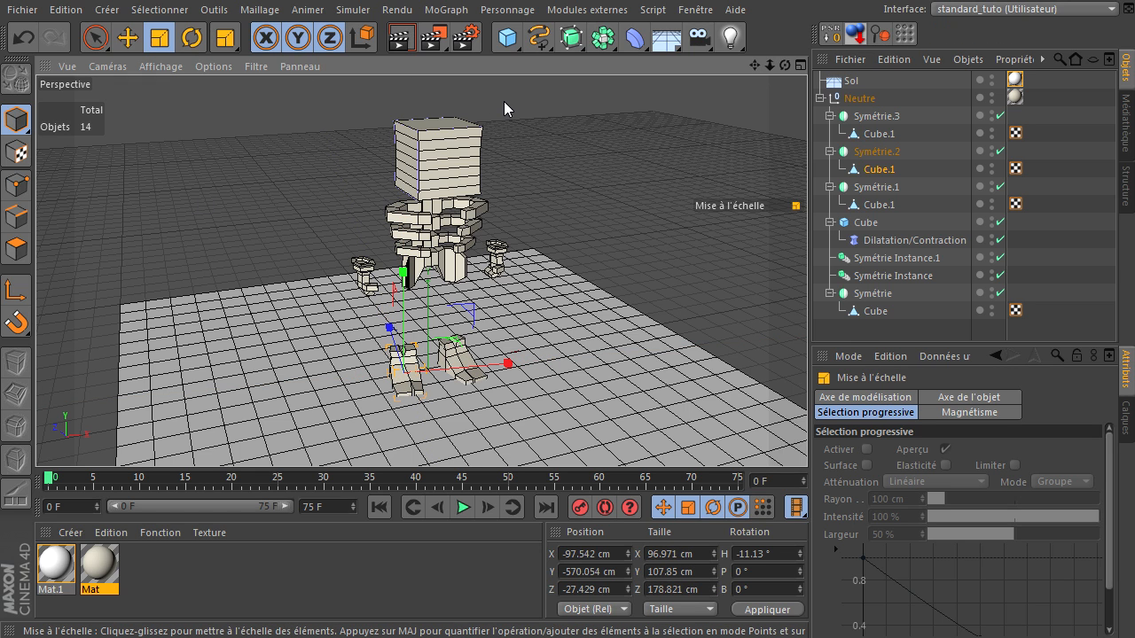
# Reposition the enlarged foot along its X axis and its front-to-back axis, leaving nothing selected.
pyautogui.press('e')
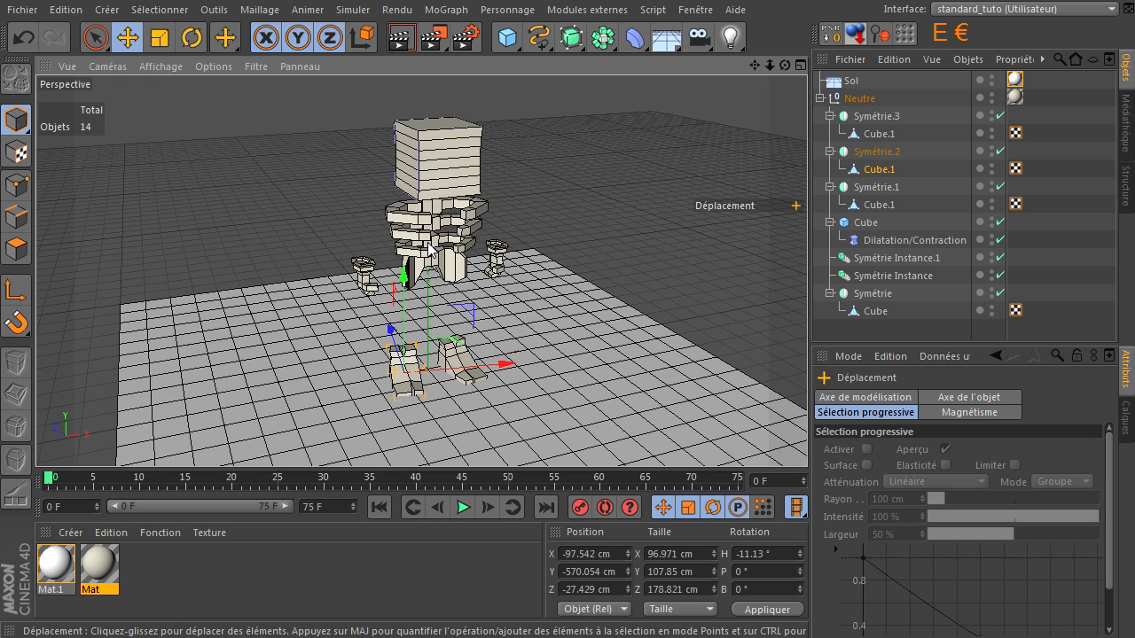
pyautogui.moveTo(500, 366); pyautogui.dragTo(504, 365)
pyautogui.moveTo(785, 65); pyautogui.dragTo(808, 432)
pyautogui.moveTo(306, 369); pyautogui.dragTo(319, 373)
pyautogui.click(710, 228)
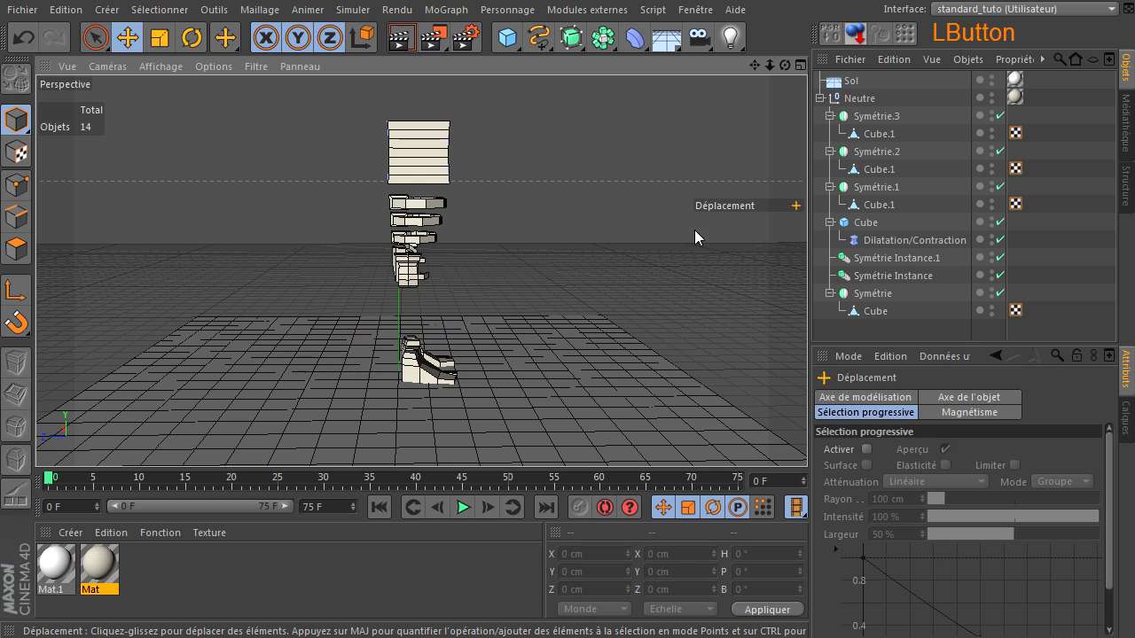
# Select the head, ribs, pelvis and hands without the feet and move them up together to leave more room for the legs.
pyautogui.moveTo(784, 65); pyautogui.dragTo(689, 131)
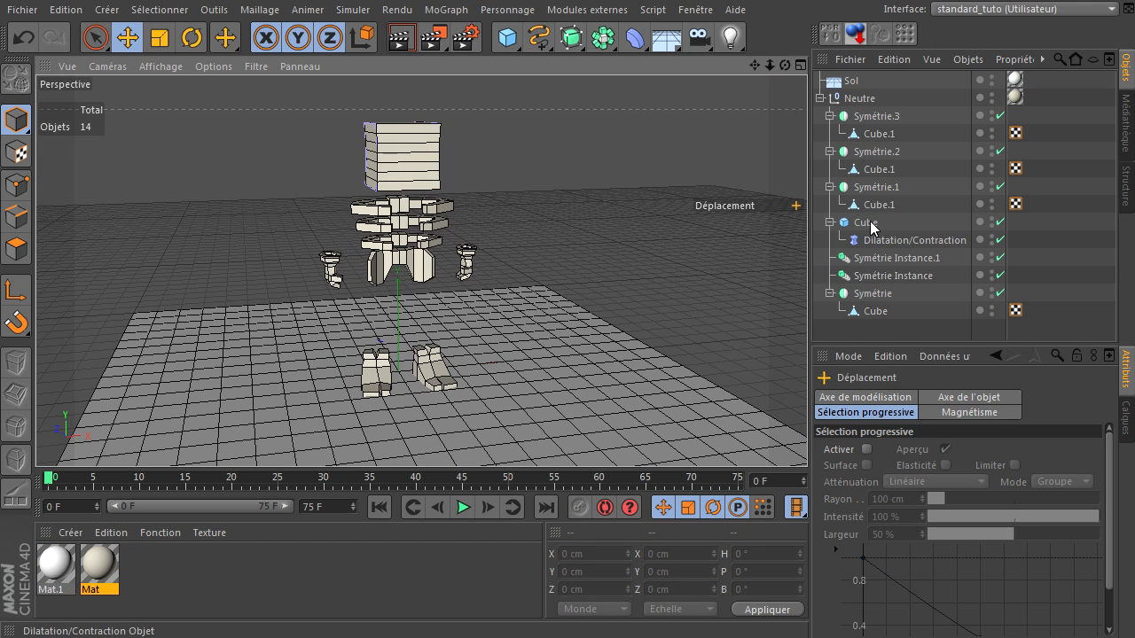
pyautogui.click(877, 116)
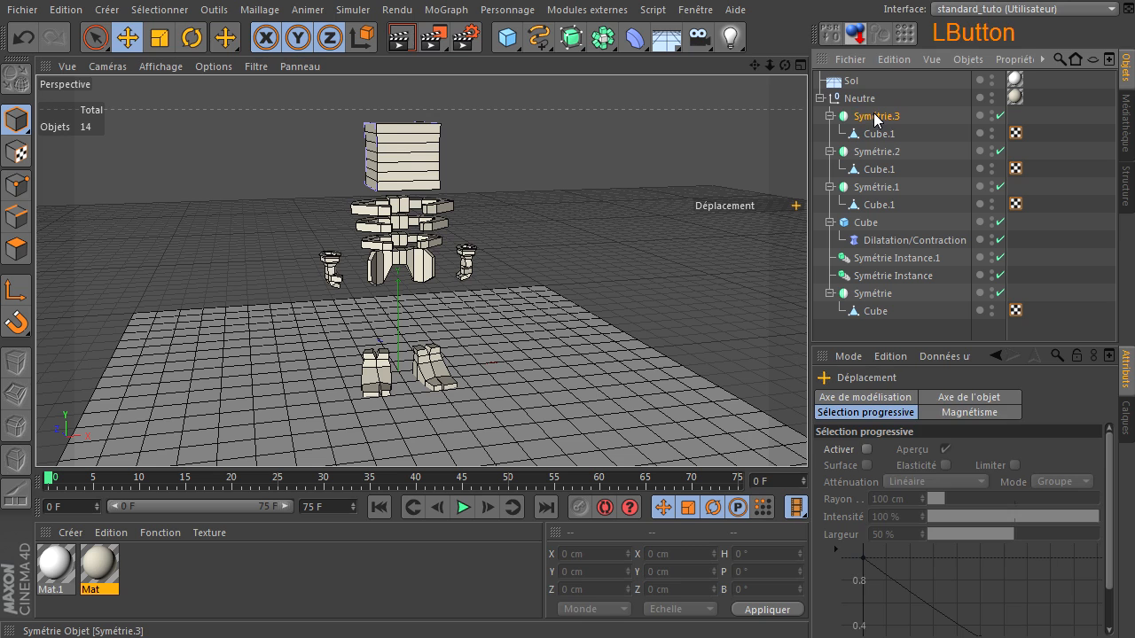
pyautogui.keyDown('ctrl'); pyautogui.click(862, 154); pyautogui.keyUp('ctrl')
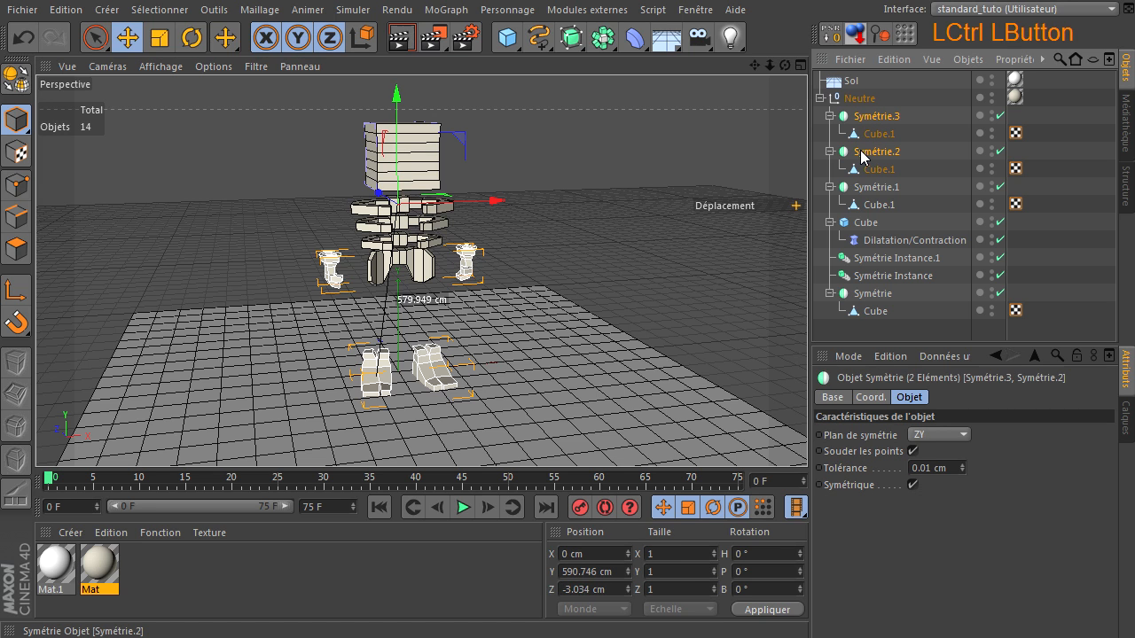
pyautogui.keyDown('ctrl'); pyautogui.click(862, 156); pyautogui.keyUp('ctrl')
pyautogui.keyDown('ctrl'); pyautogui.click(871, 187); pyautogui.keyUp('ctrl')
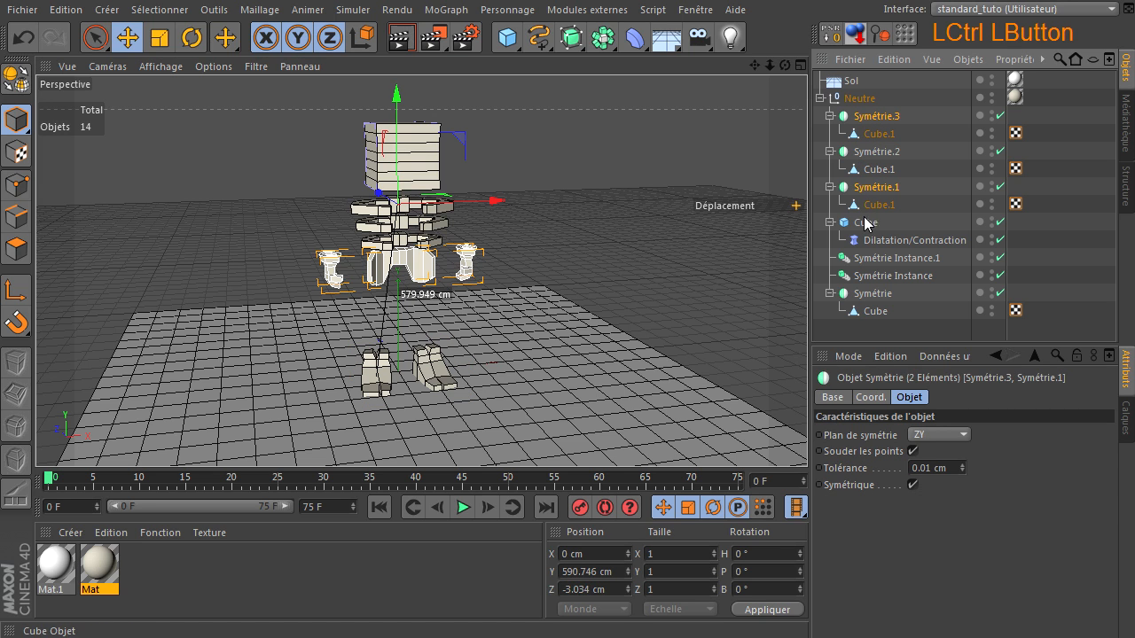
pyautogui.keyDown('ctrl'); pyautogui.click(866, 223); pyautogui.keyUp('ctrl')
pyautogui.keyDown('ctrl'); pyautogui.click(865, 259); pyautogui.keyUp('ctrl')
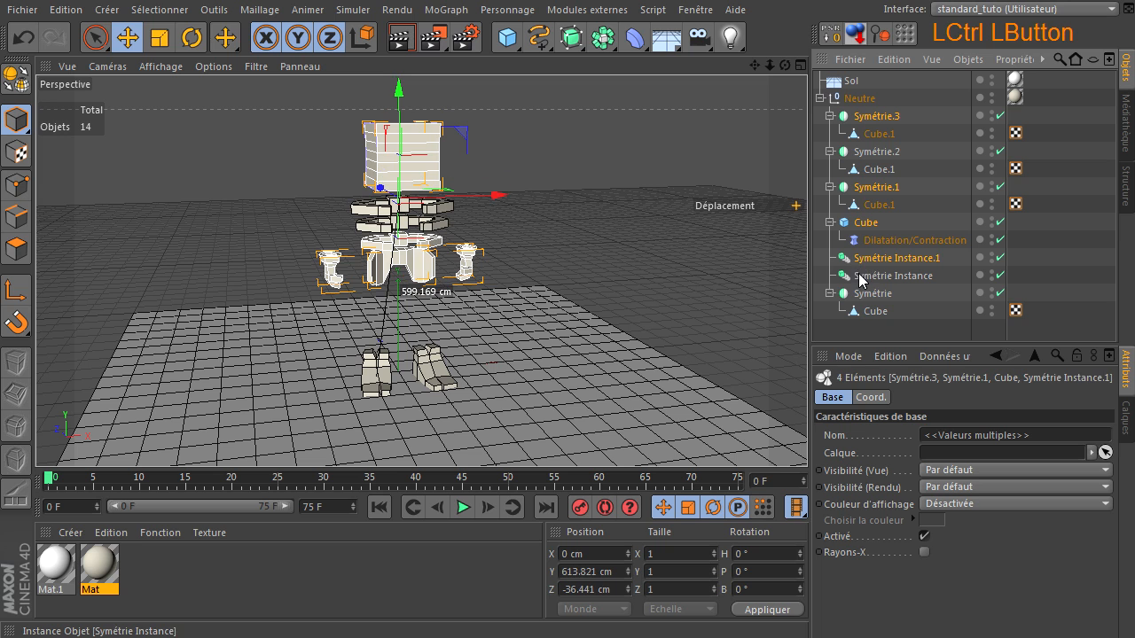
pyautogui.moveTo(400, 124); pyautogui.dragTo(404, 98)
pyautogui.click(534, 181)
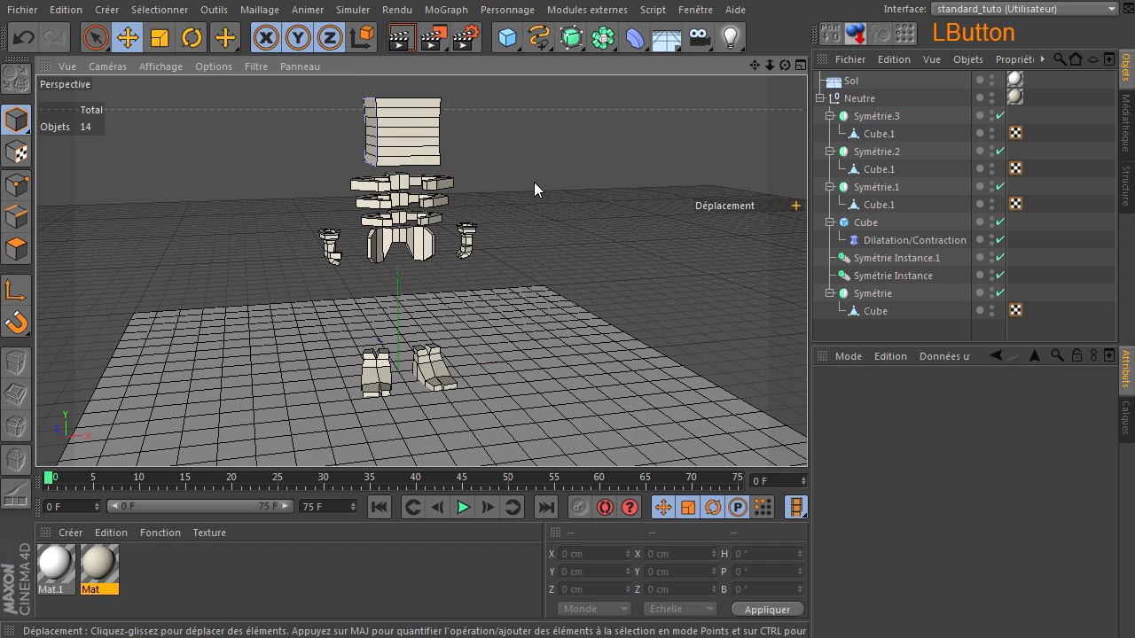
# Add a cube for the upper leg, raise it above the feet and resize it to about 52.4 by 157.8 by 48.1 cm.
pyautogui.moveTo(512, 38); pyautogui.dragTo(674, 53)
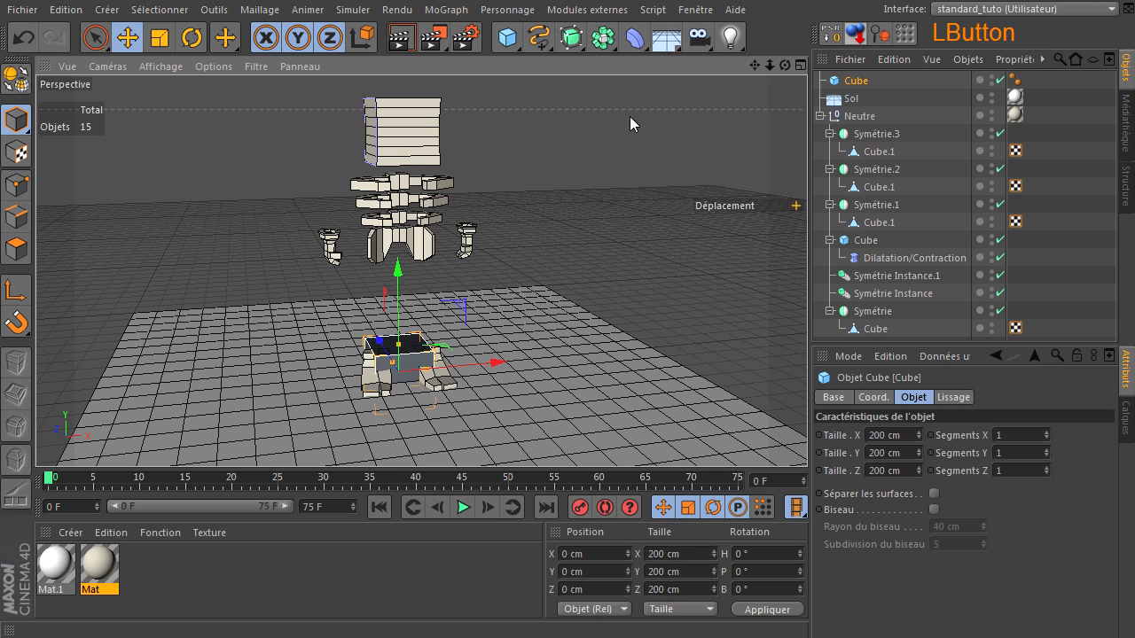
pyautogui.moveTo(400, 259); pyautogui.dragTo(409, 215)
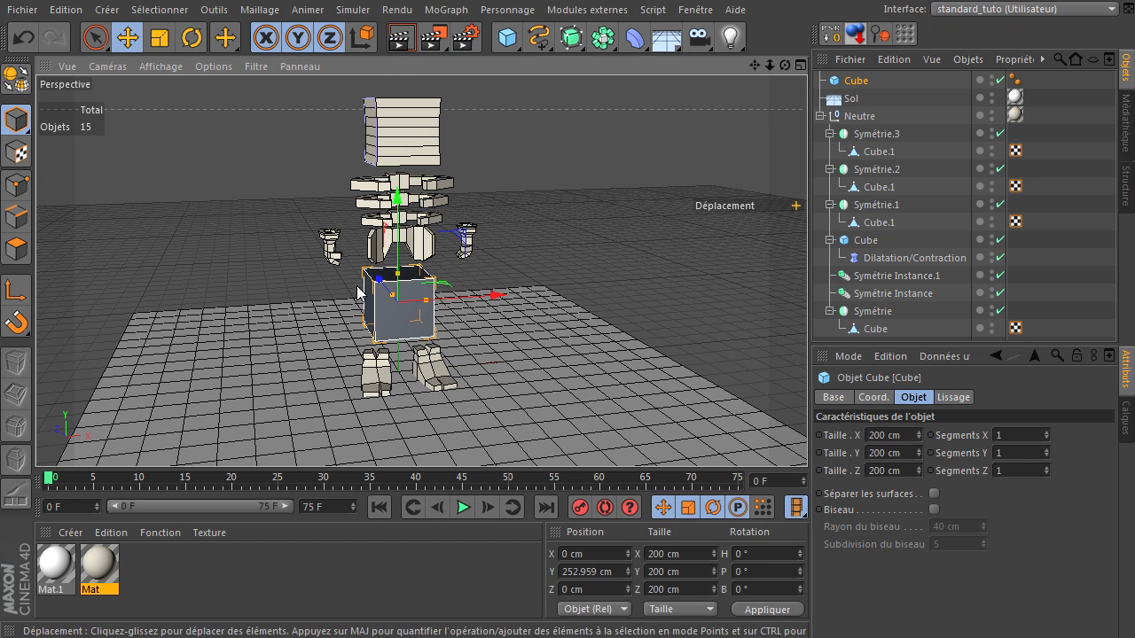
pyautogui.moveTo(436, 289)
pyautogui.mouseDown()
pyautogui.moveTo(405, 304)
pyautogui.moveTo(431, 310)
pyautogui.mouseUp()
pyautogui.scroll(5, 408, 300)
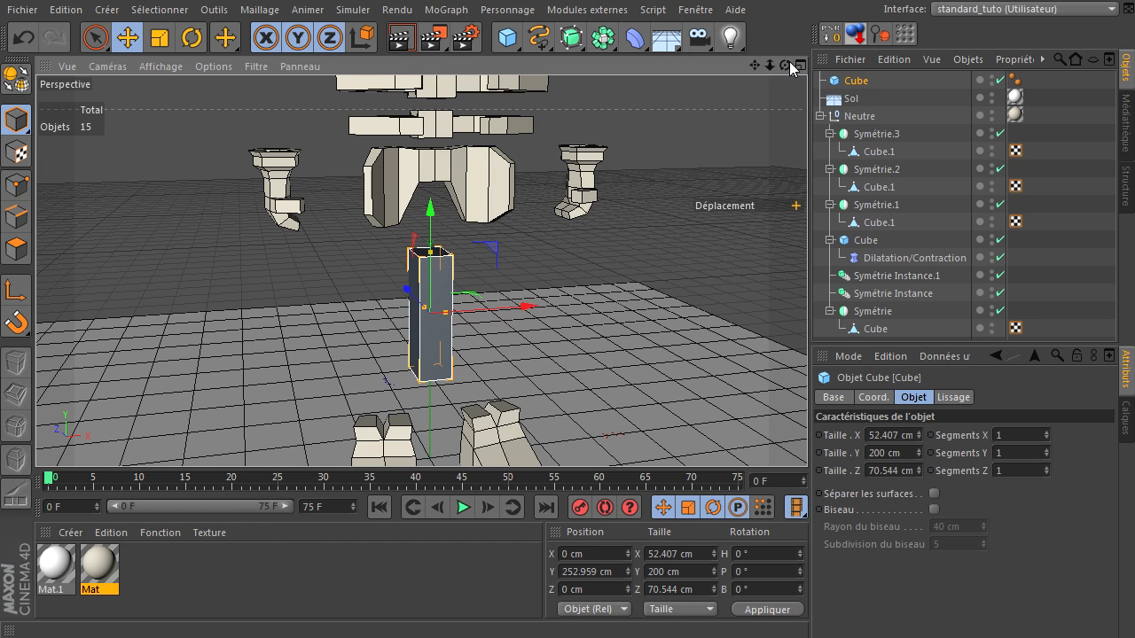
pyautogui.moveTo(785, 65); pyautogui.dragTo(807, 434)
pyautogui.moveTo(408, 316); pyautogui.dragTo(419, 316)
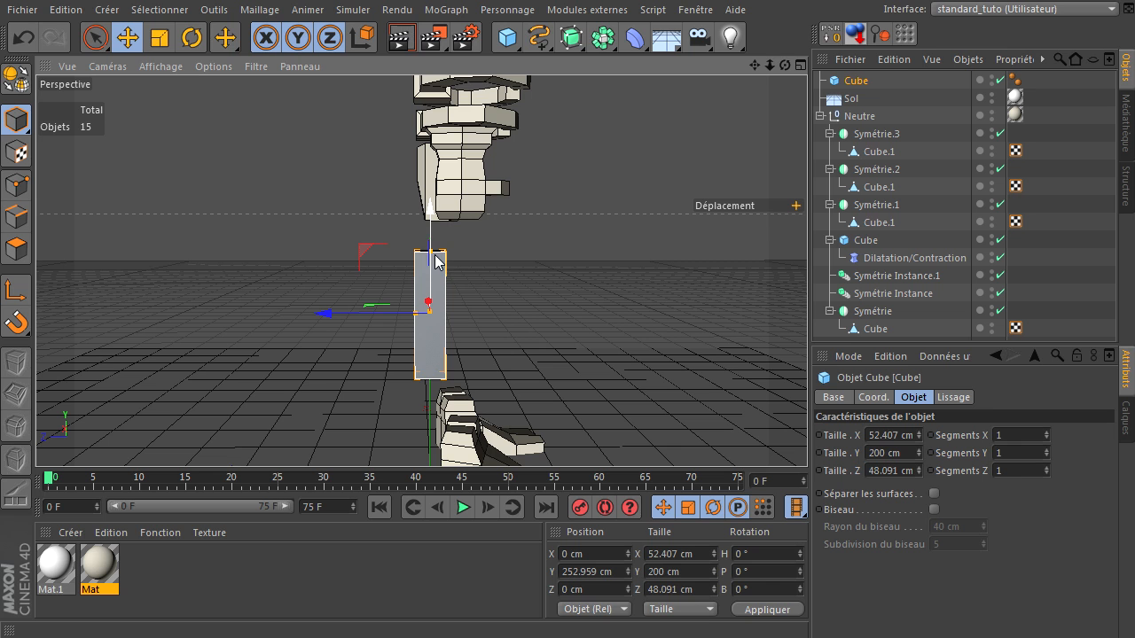
pyautogui.moveTo(433, 257); pyautogui.dragTo(431, 271)
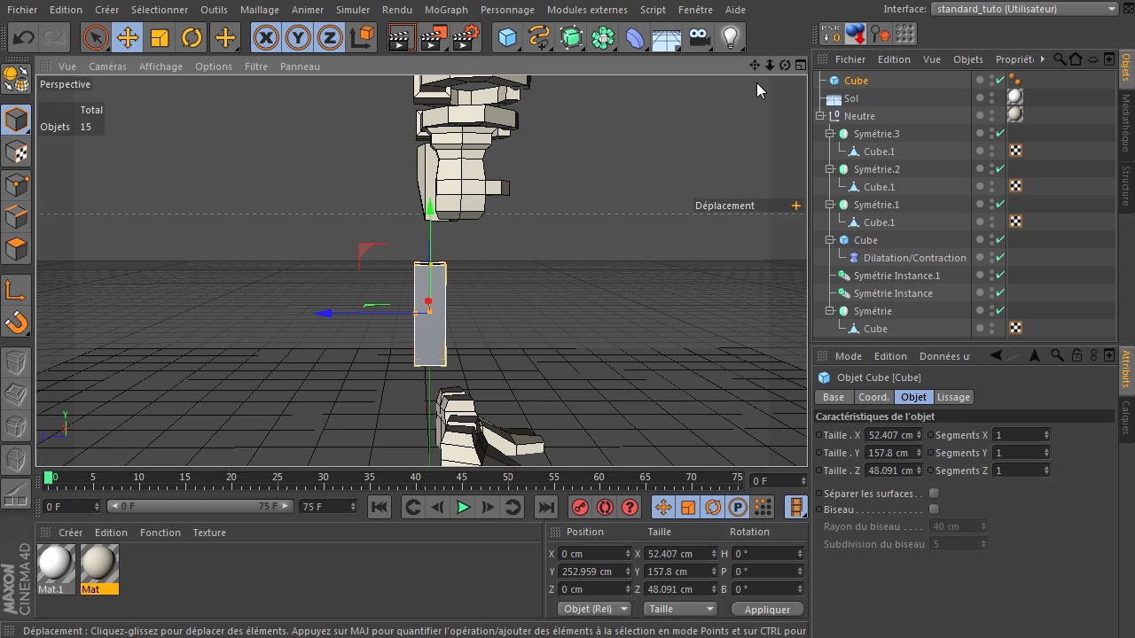
pyautogui.moveTo(784, 66); pyautogui.dragTo(806, 434)
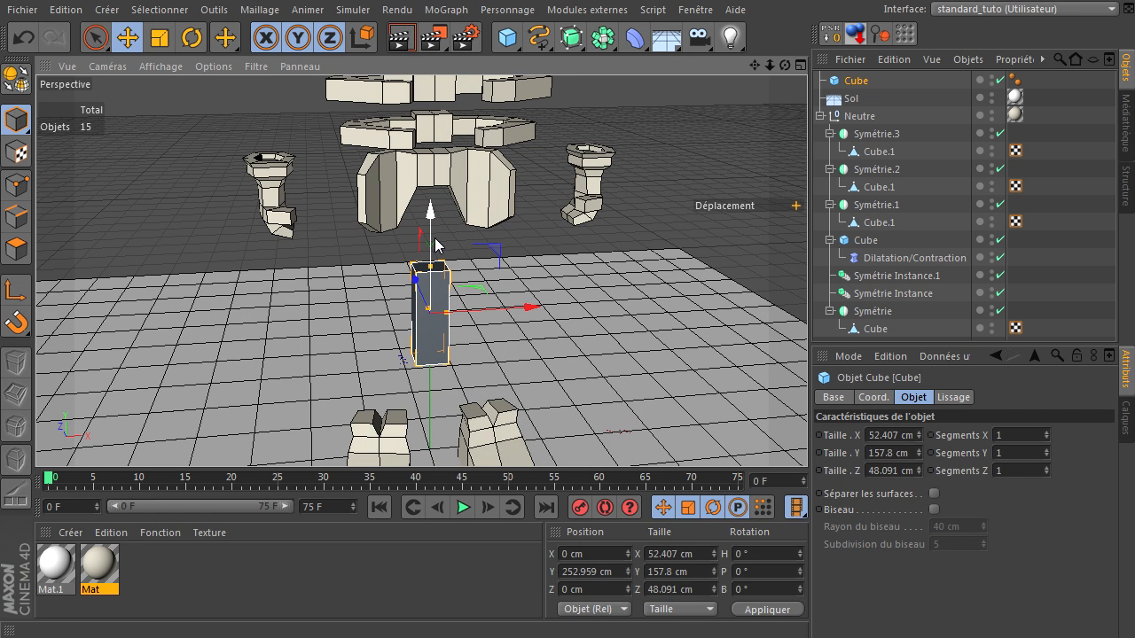
# Position the leg cube under one side of the pelvis at about X 61.4, Y 372.9, Z -72.4 cm.
pyautogui.moveTo(433, 240); pyautogui.dragTo(465, 167)
pyautogui.moveTo(482, 235); pyautogui.dragTo(537, 258)
pyautogui.moveTo(454, 222); pyautogui.dragTo(475, 247)
pyautogui.moveTo(489, 203); pyautogui.dragTo(490, 190)
pyautogui.moveTo(559, 250); pyautogui.dragTo(552, 251)
pyautogui.moveTo(784, 64); pyautogui.dragTo(722, 90)
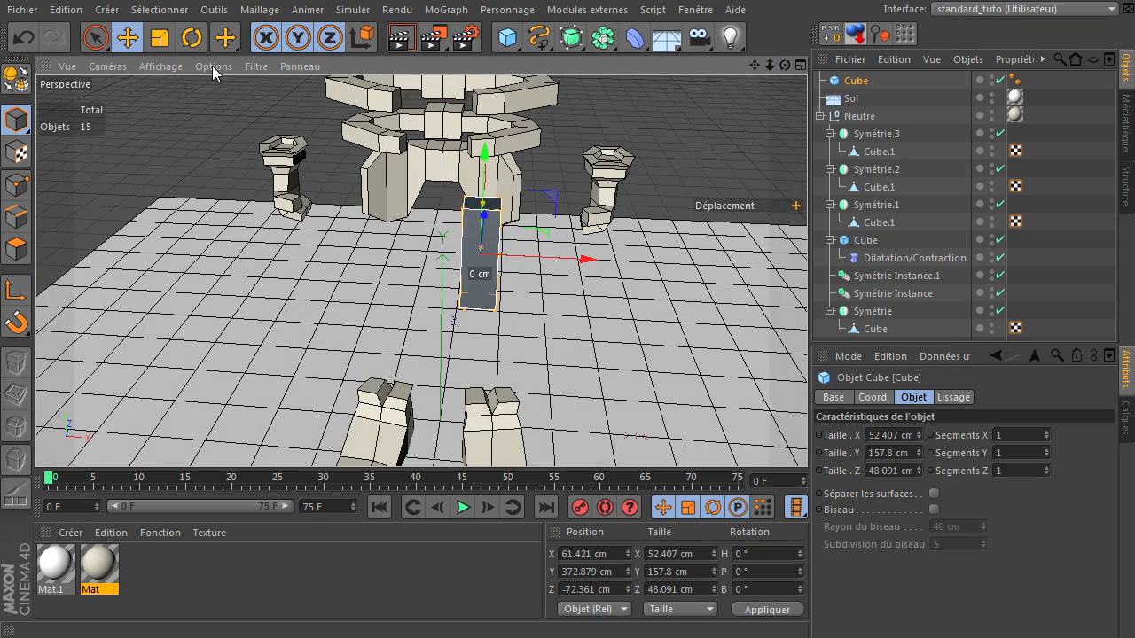
# Rotate the upper-leg cube to about H 4.3°, P -14.3°, B -5.7°.
pyautogui.click(193, 38)
pyautogui.moveTo(483, 271); pyautogui.dragTo(635, 189)
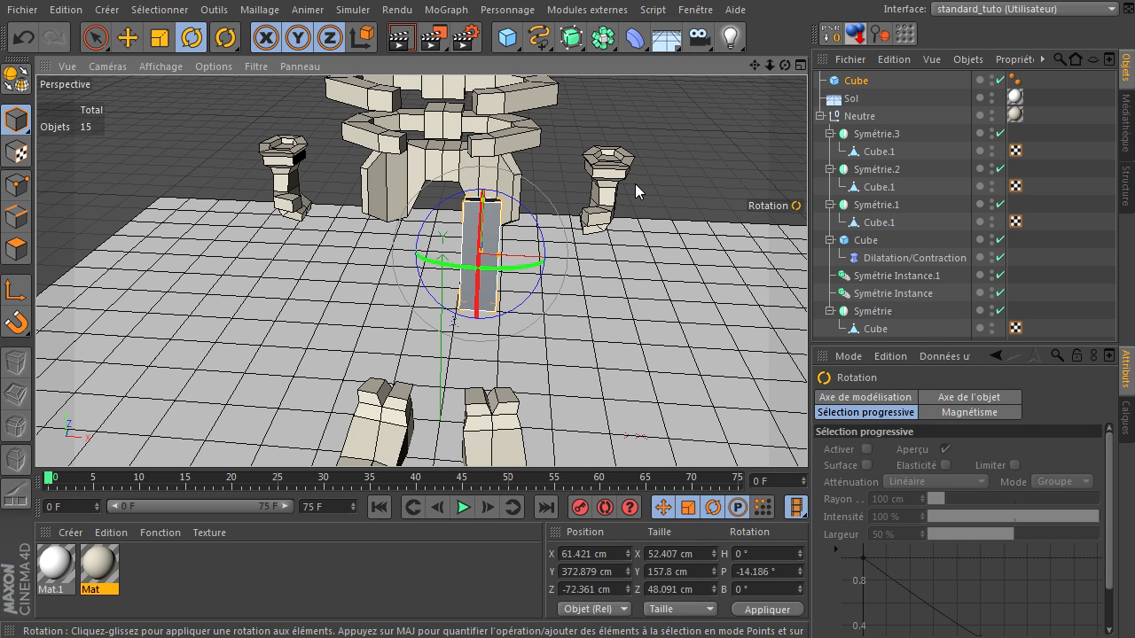
pyautogui.moveTo(537, 228); pyautogui.dragTo(534, 216)
pyautogui.moveTo(807, 434); pyautogui.dragTo(807, 434)
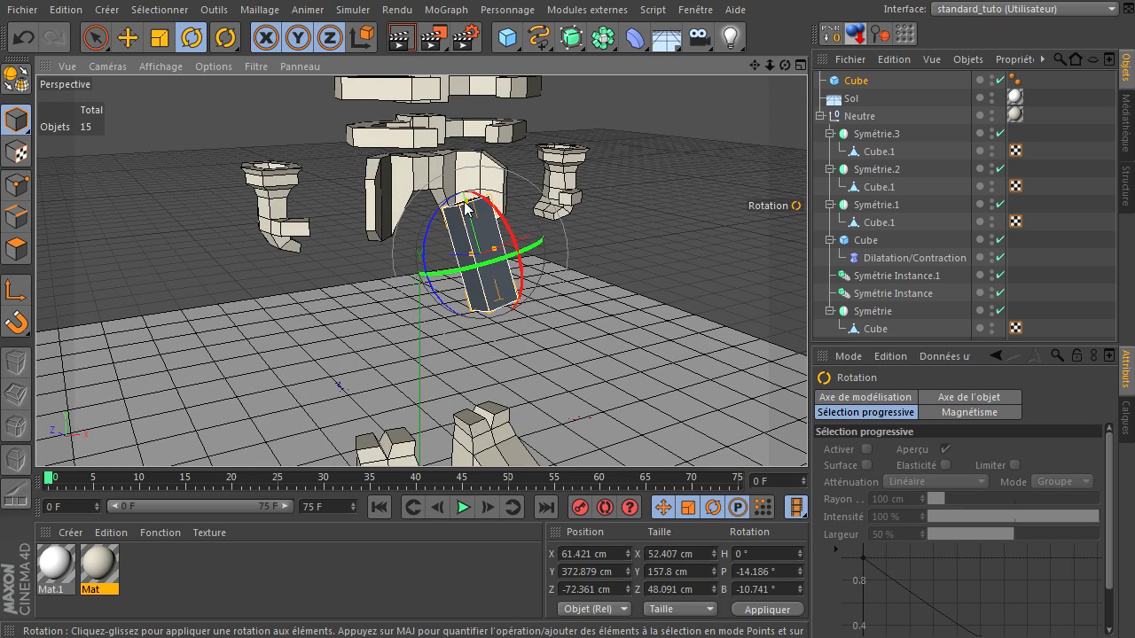
pyautogui.moveTo(420, 237); pyautogui.dragTo(429, 231)
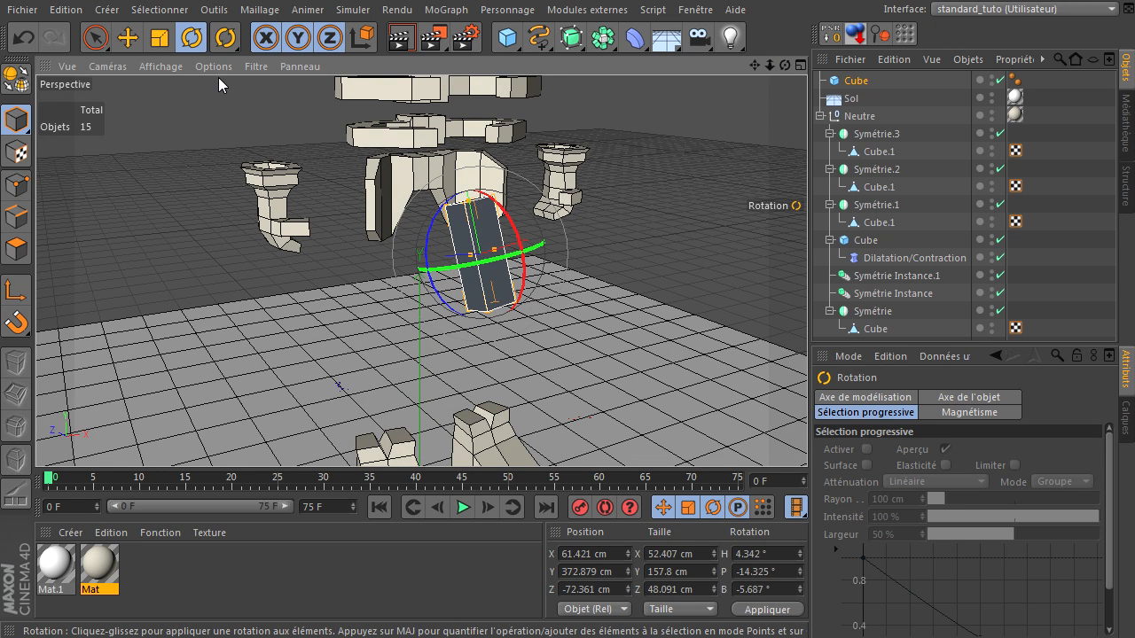
# Duplicate the upper-leg cube, move the copy down for the lower leg and rotate it to about H 7.4°, P 16.2°, B 13.5°.
pyautogui.click(845, 80)
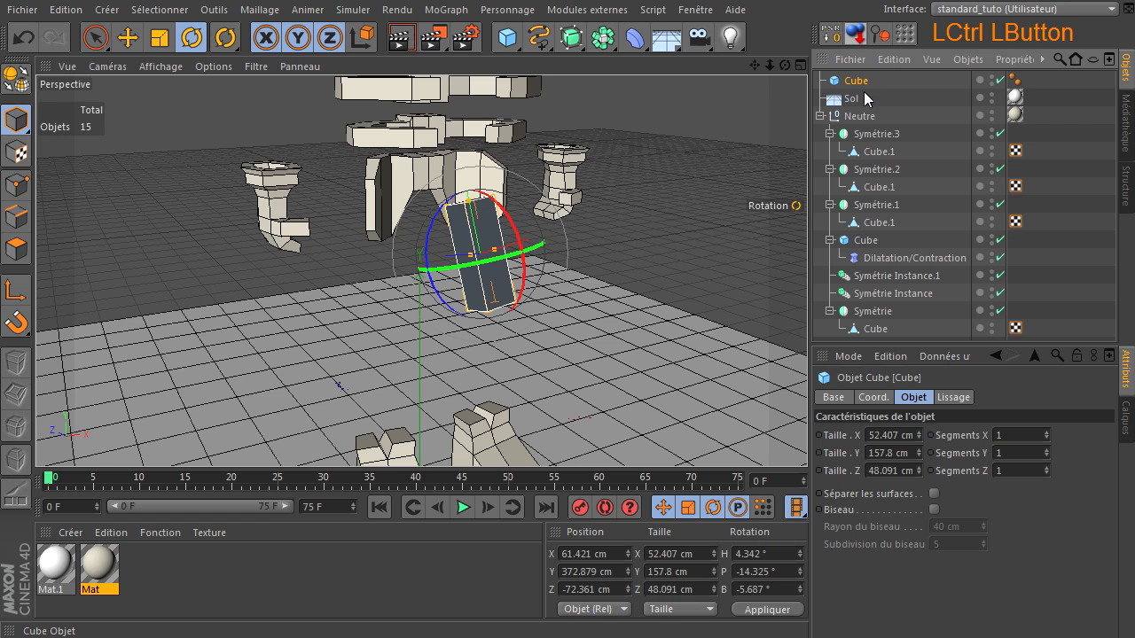
pyautogui.keyDown('ctrl'); pyautogui.moveTo(865, 92); pyautogui.dragTo(866, 96); pyautogui.keyUp('ctrl')
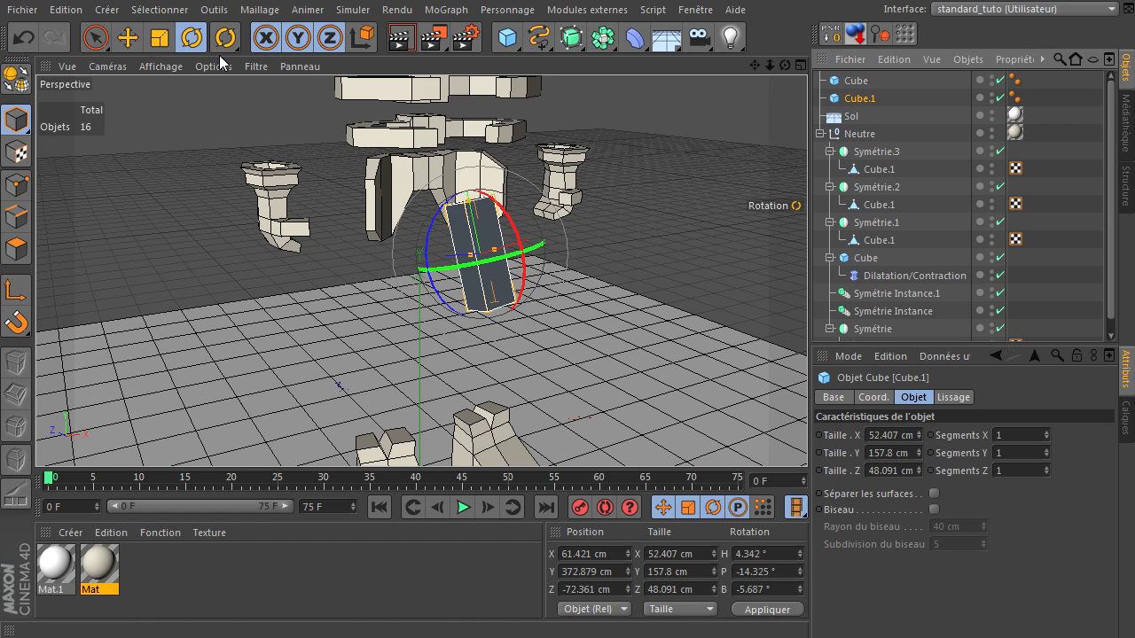
pyautogui.click(135, 35)
pyautogui.moveTo(478, 220); pyautogui.dragTo(479, 262)
pyautogui.click(192, 38)
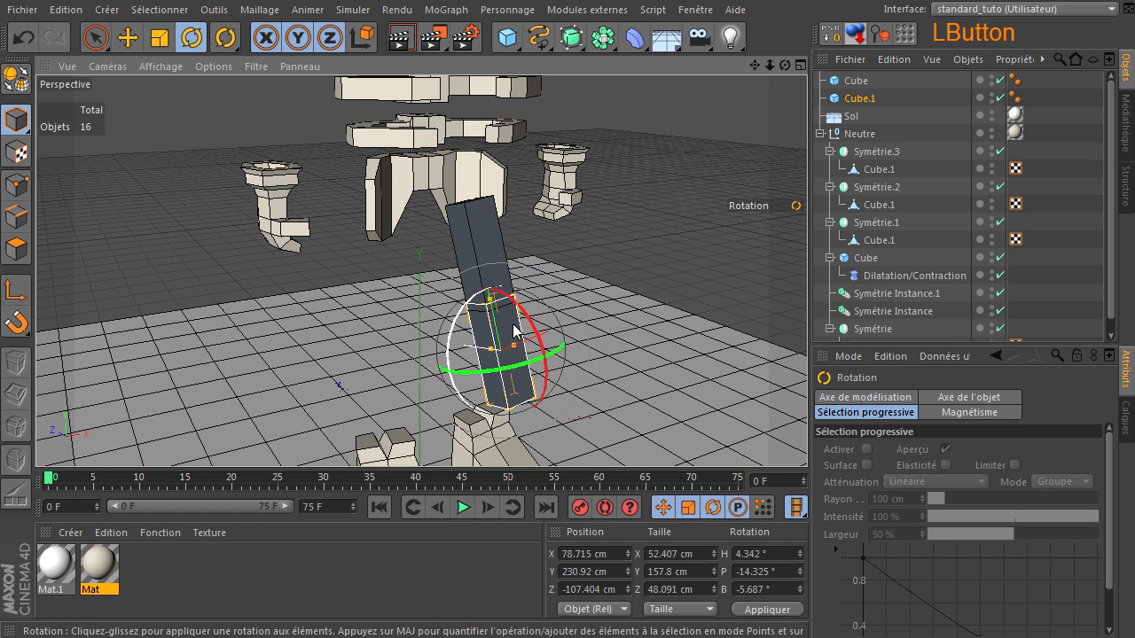
pyautogui.moveTo(537, 342); pyautogui.dragTo(490, 321)
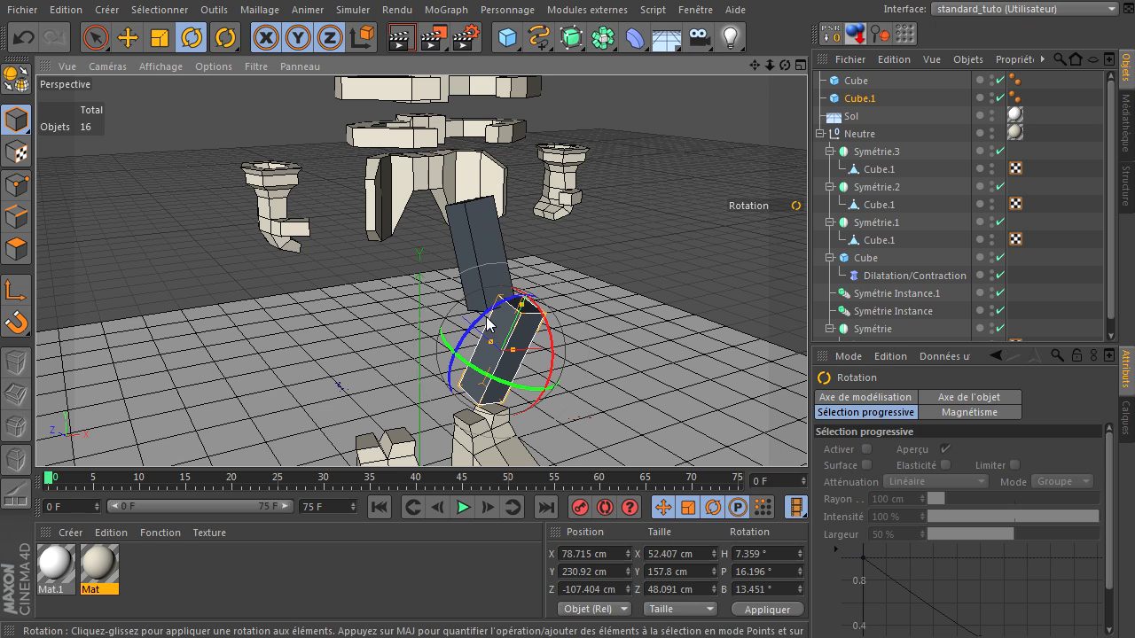
# Reposition the lower-leg cube to about X 64.6, Y 198.8, Z -73.9 cm and rotate it to about H 9.8°, P 5.9°, B 13°.
pyautogui.click(140, 37)
pyautogui.moveTo(543, 258); pyautogui.dragTo(538, 270)
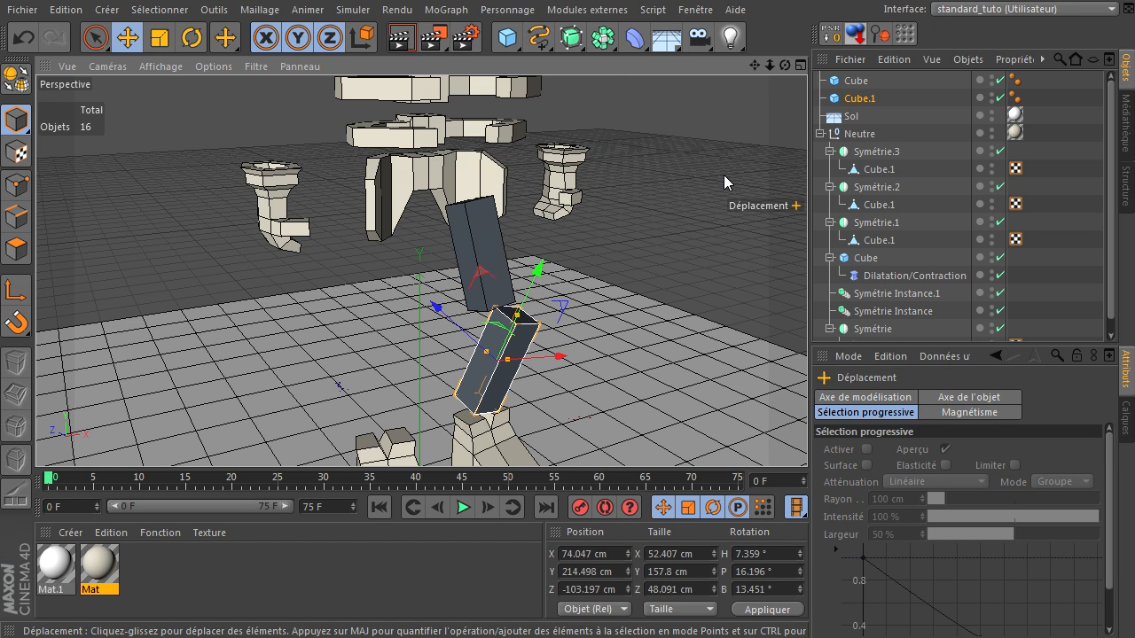
pyautogui.moveTo(784, 65); pyautogui.dragTo(873, 31)
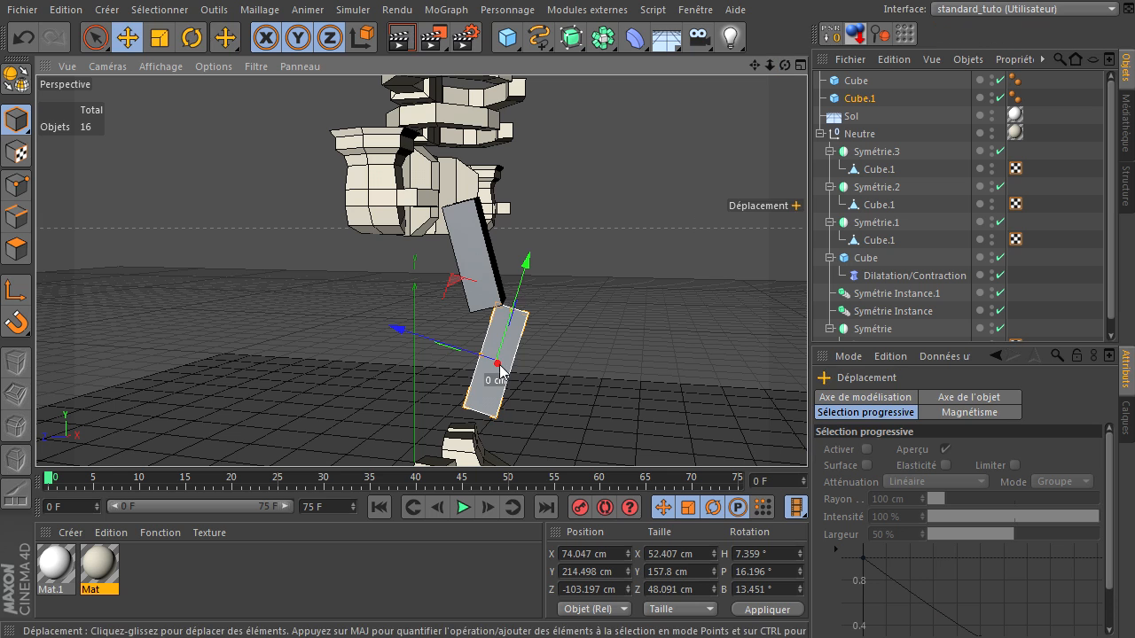
pyautogui.press('r')
pyautogui.moveTo(499, 301); pyautogui.dragTo(488, 305)
pyautogui.press('e')
pyautogui.moveTo(395, 349); pyautogui.dragTo(383, 371)
# Rotate the upper-leg cube to about H 5.1°, P -7.5°, B -5.6°, undoing the first rotation attempt.
pyautogui.click(472, 283)
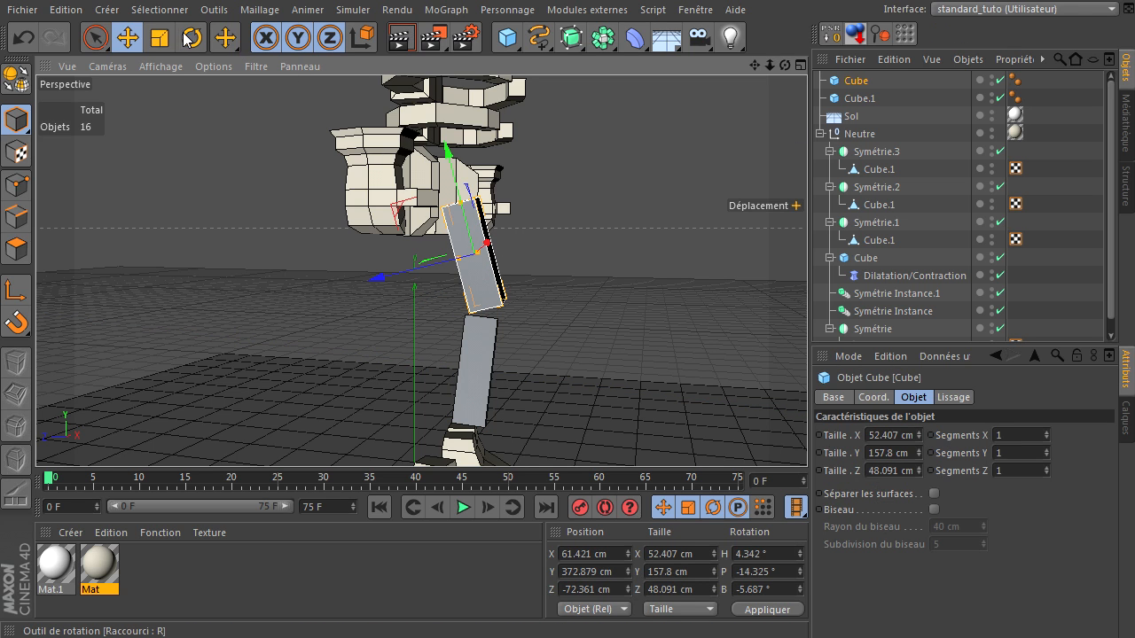
pyautogui.click(191, 38)
pyautogui.moveTo(532, 252)
pyautogui.mouseDown()
pyautogui.moveTo(528, 265)
pyautogui.moveTo(518, 252)
pyautogui.mouseUp()
pyautogui.click(32, 44)
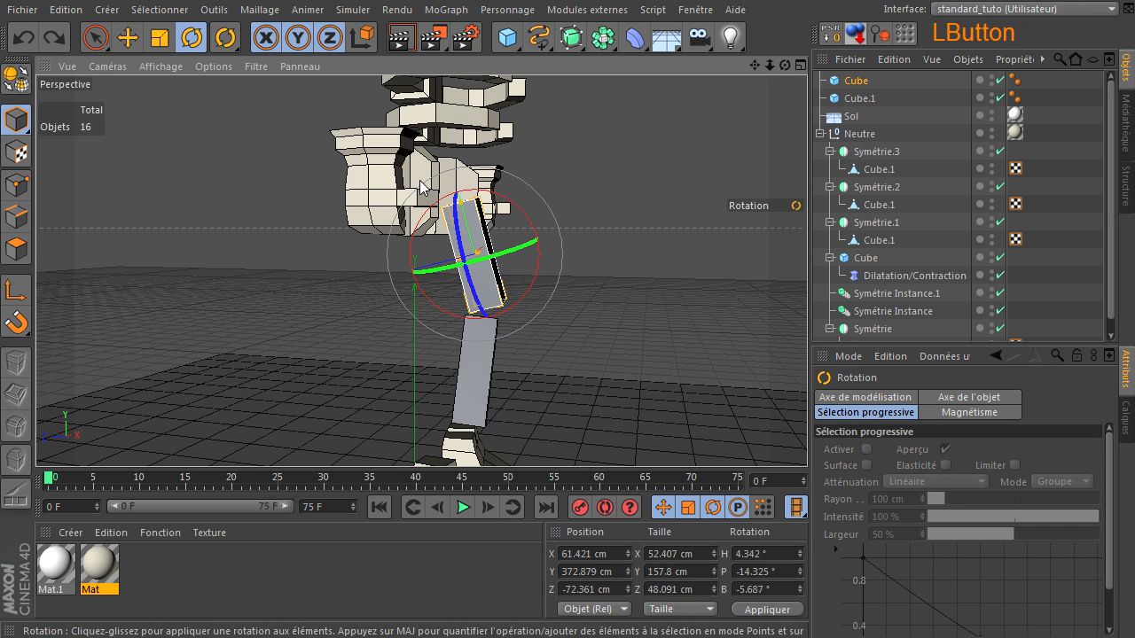
pyautogui.moveTo(519, 210); pyautogui.dragTo(521, 220)
pyautogui.click(634, 232)
pyautogui.moveTo(786, 66); pyautogui.dragTo(807, 434)
# Align the lower-leg cube with the foot at about X 65.8, Y 201.5, Z -74 cm and set its bank to about -4.8°.
pyautogui.click(457, 373)
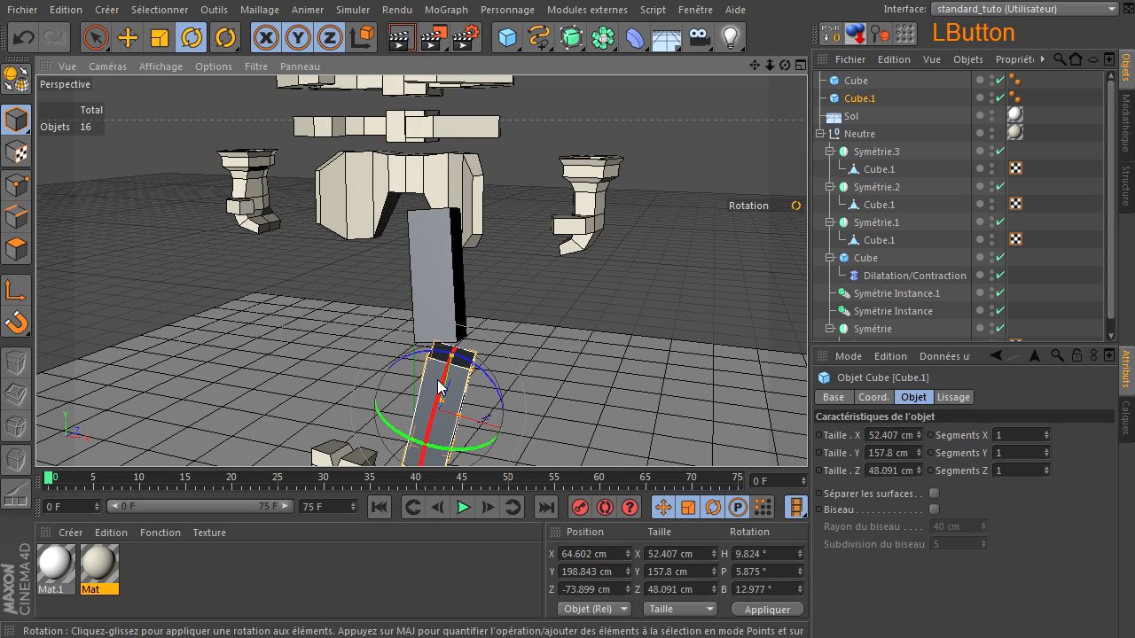
pyautogui.press('e')
pyautogui.moveTo(513, 443); pyautogui.dragTo(576, 322)
pyautogui.press('t')
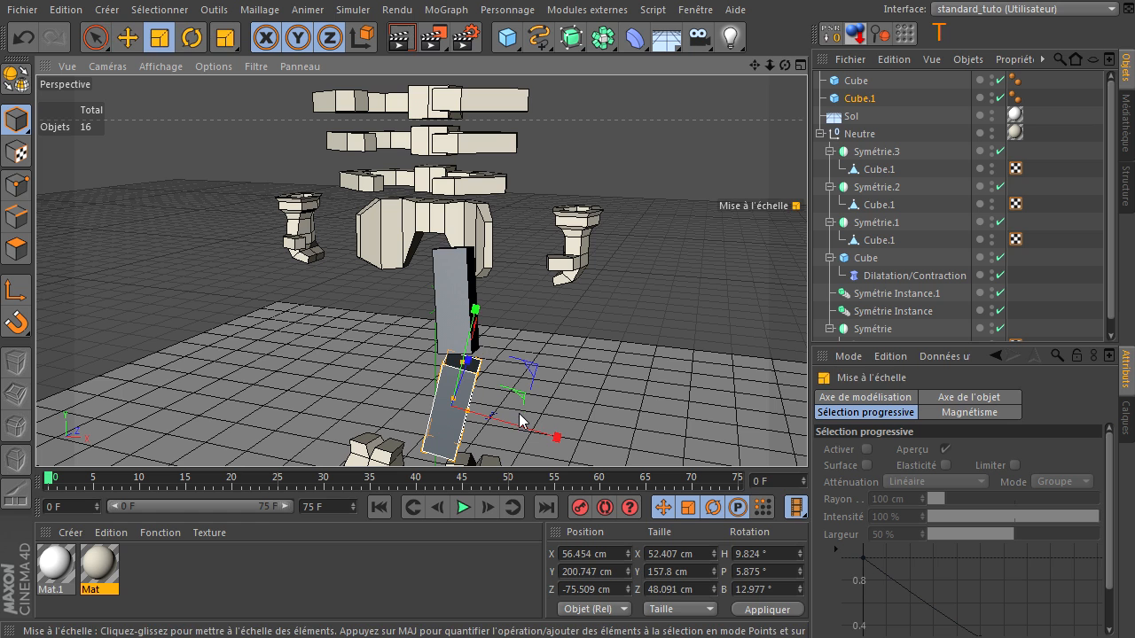
pyautogui.press('r')
pyautogui.moveTo(506, 386); pyautogui.dragTo(486, 377)
pyautogui.keyDown('alt'); pyautogui.moveTo(425, 266); pyautogui.dragTo(534, 280); pyautogui.keyUp('alt')
pyautogui.press('e')
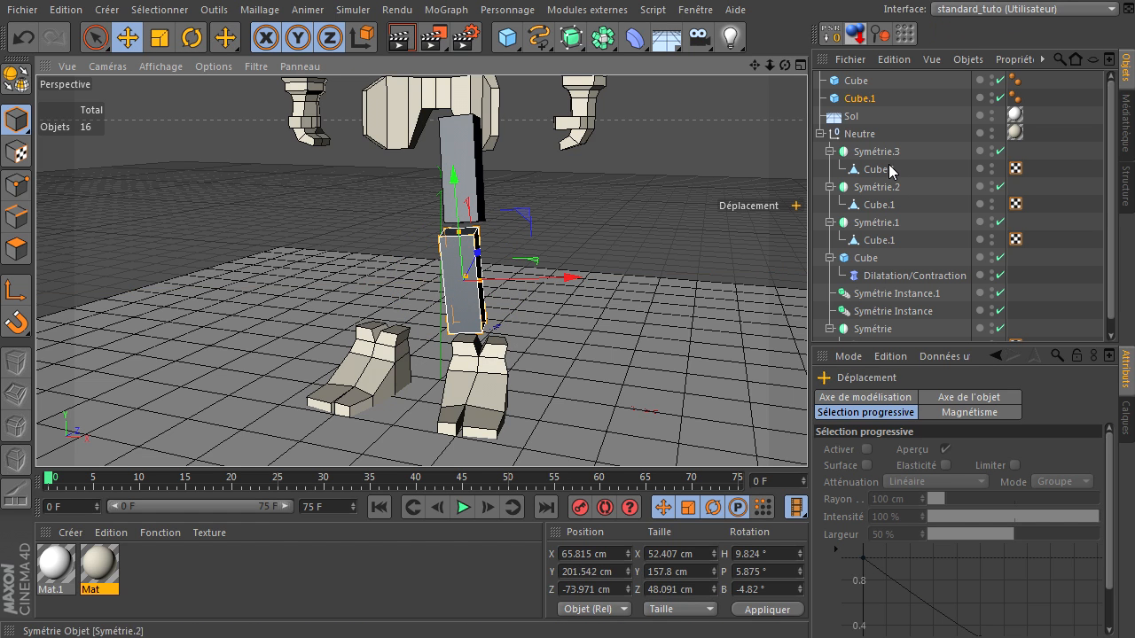
# Move the foot mesh inside Symétrie.2 slightly inward, under the lower leg.
pyautogui.click(871, 207)
pyautogui.moveTo(426, 398); pyautogui.dragTo(424, 397)
pyautogui.click(538, 203)
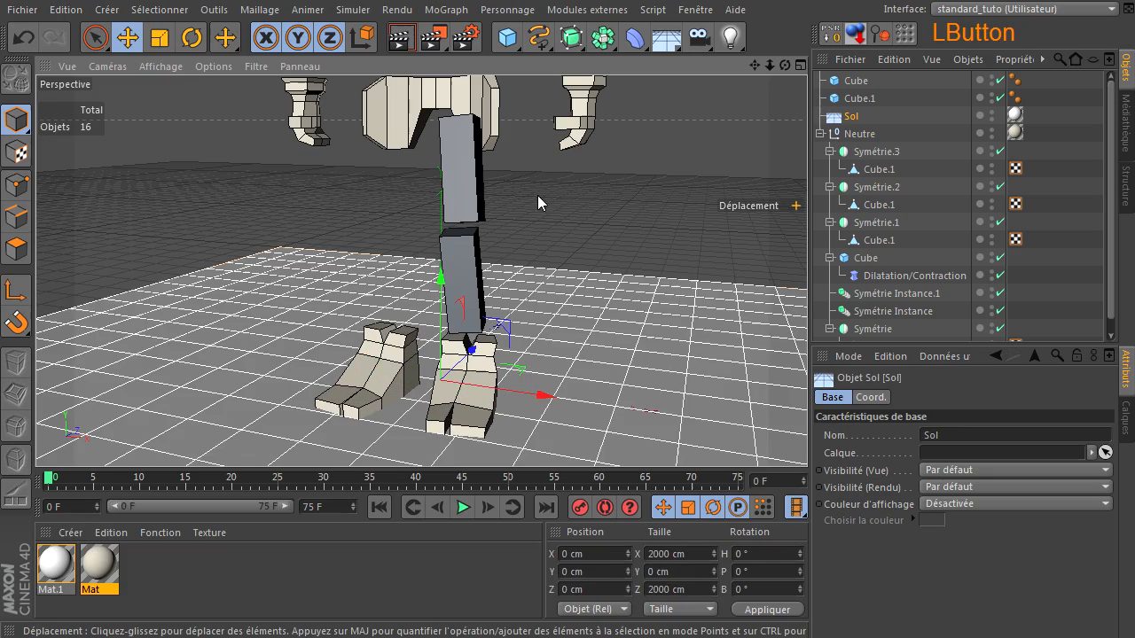
# Select the upper-leg cube and straighten its sideways tilt with small rotations.
pyautogui.click(467, 195)
pyautogui.moveTo(784, 65); pyautogui.dragTo(689, 76)
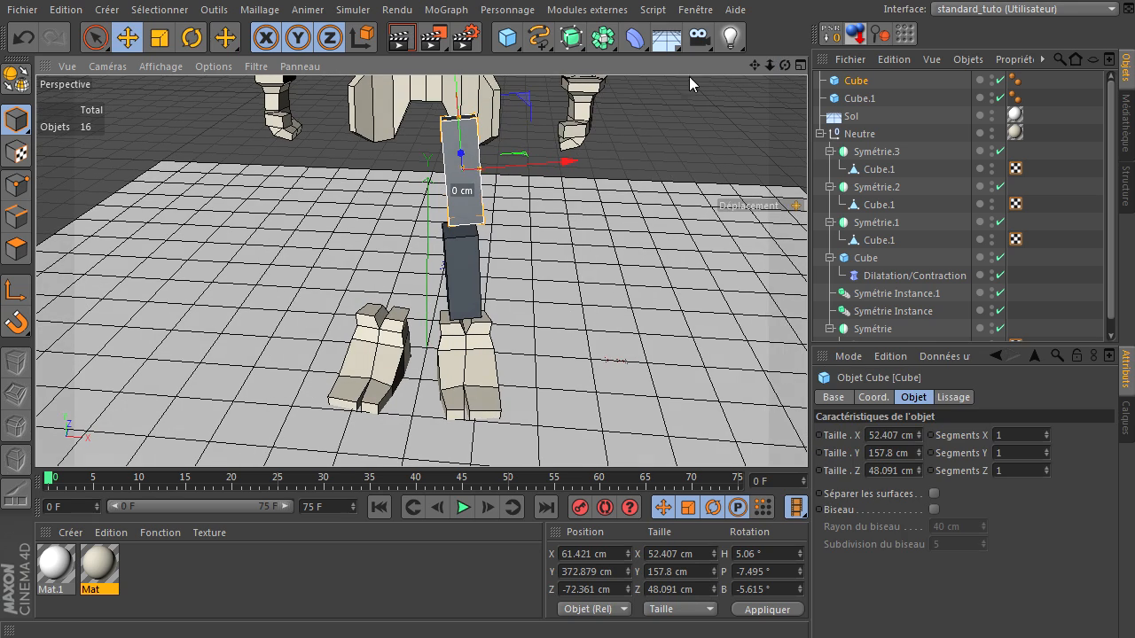
pyautogui.press('r')
pyautogui.moveTo(496, 124); pyautogui.dragTo(503, 122)
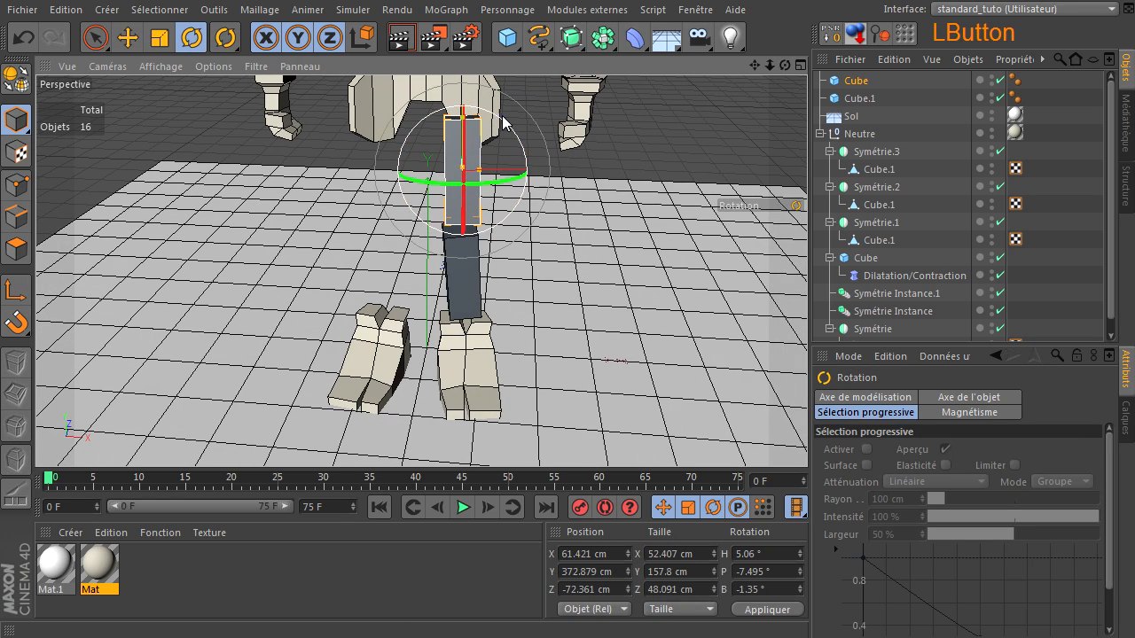
pyautogui.press('e')
pyautogui.moveTo(784, 64); pyautogui.dragTo(745, 75)
pyautogui.press('r')
pyautogui.moveTo(493, 144)
pyautogui.mouseDown()
pyautogui.moveTo(501, 124)
pyautogui.moveTo(508, 142)
pyautogui.mouseUp()
pyautogui.moveTo(583, 235); pyautogui.dragTo(491, 298)
# Fine-tune the rotation of the lower-leg cube and the upper-leg cube so the two segments meet at the knee.
pyautogui.scroll(-2, 578, 273)
pyautogui.moveTo(785, 64); pyautogui.dragTo(807, 434)
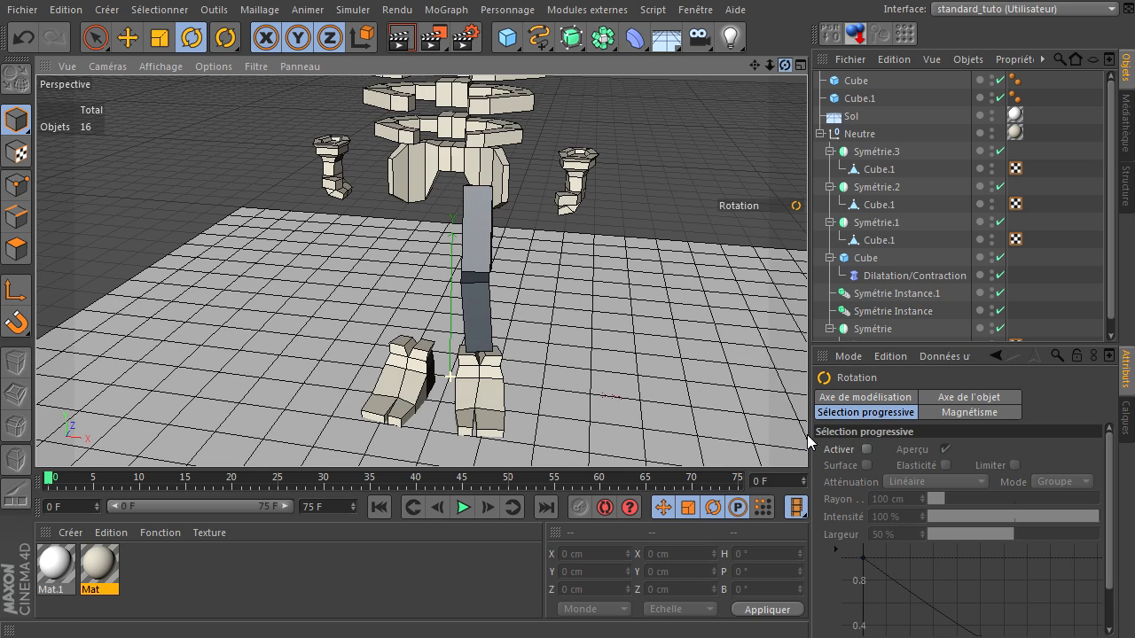
pyautogui.click(468, 282)
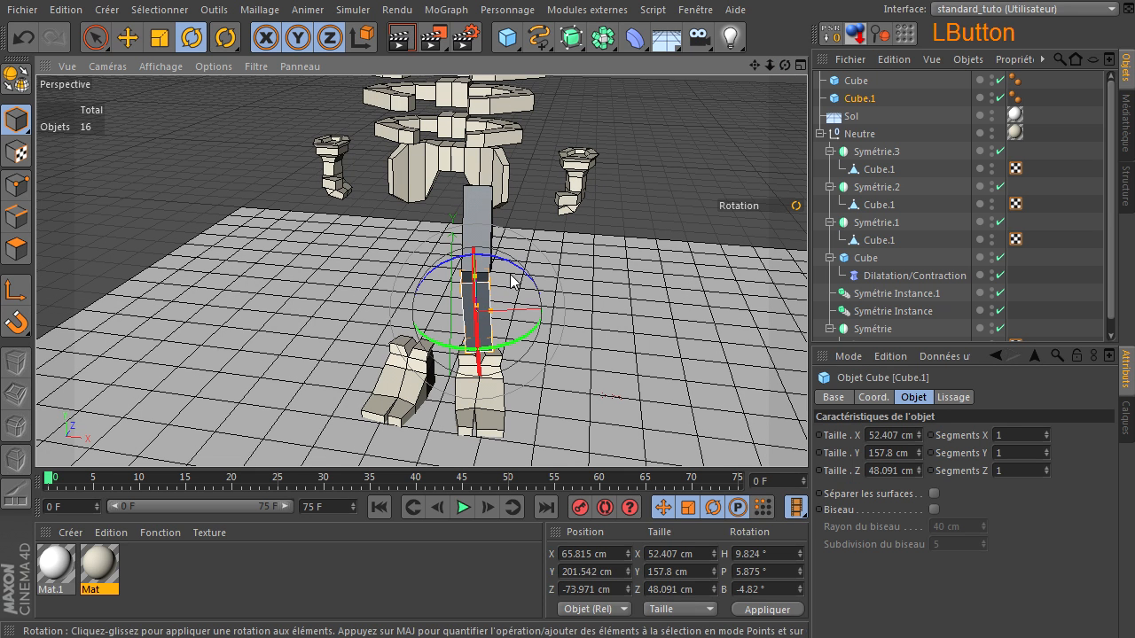
pyautogui.moveTo(510, 275)
pyautogui.mouseDown()
pyautogui.moveTo(508, 264)
pyautogui.moveTo(517, 270)
pyautogui.mouseUp()
pyautogui.click(482, 221)
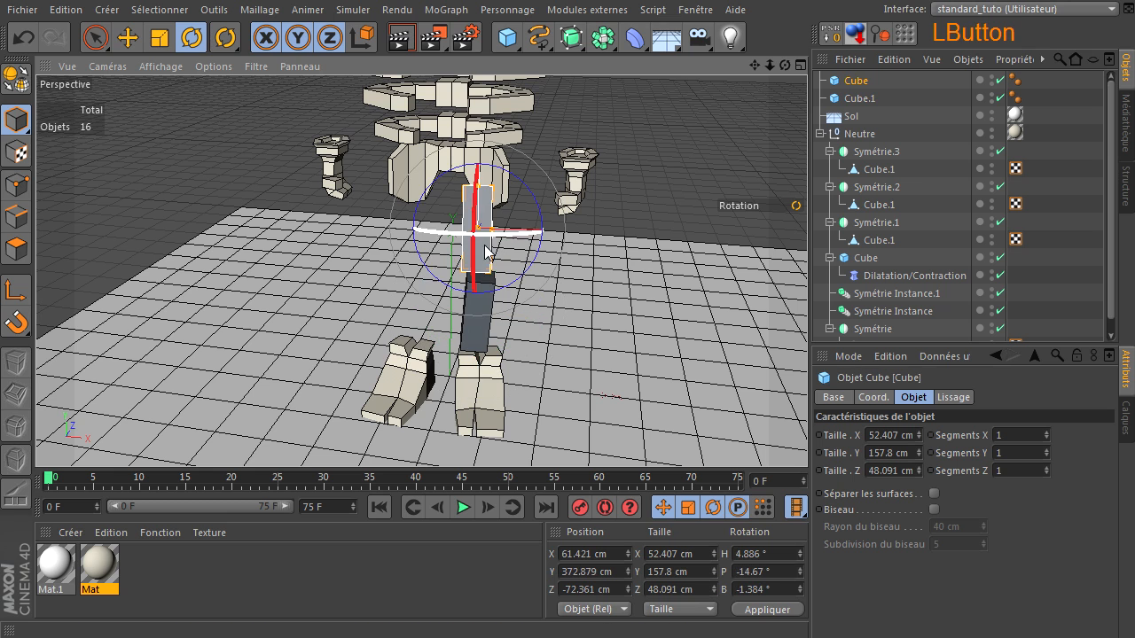
pyautogui.moveTo(494, 289); pyautogui.dragTo(584, 301)
pyautogui.click(584, 301)
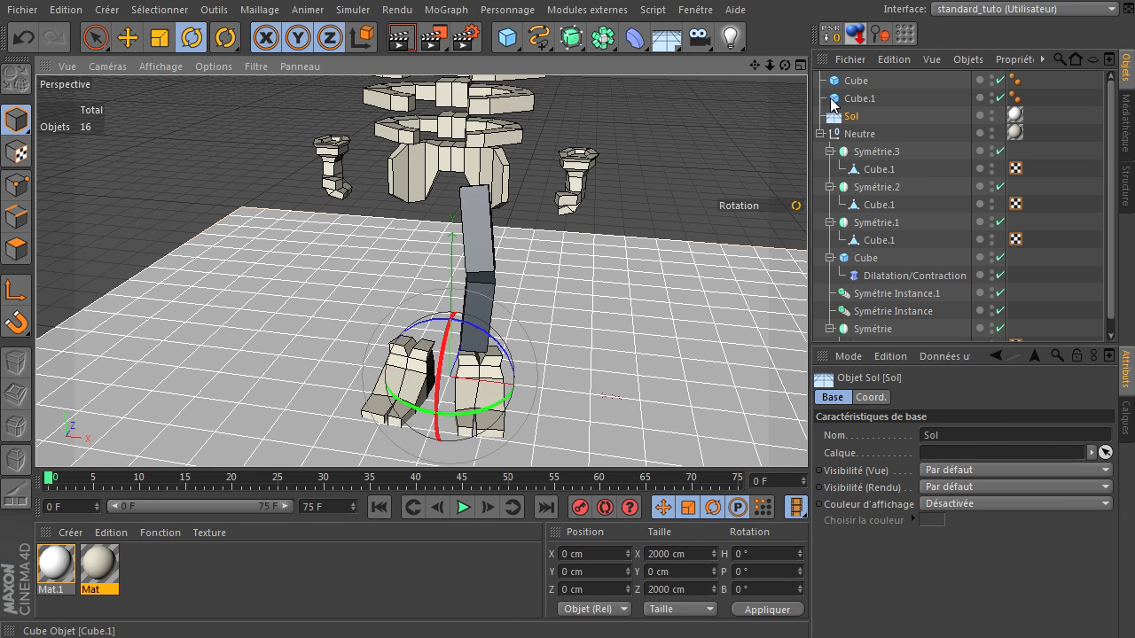
# Select both leg cubes and move them outward together along X to about 83.4 cm.
pyautogui.click(857, 98)
pyautogui.keyDown('shift'); pyautogui.click(852, 80); pyautogui.keyUp('shift')
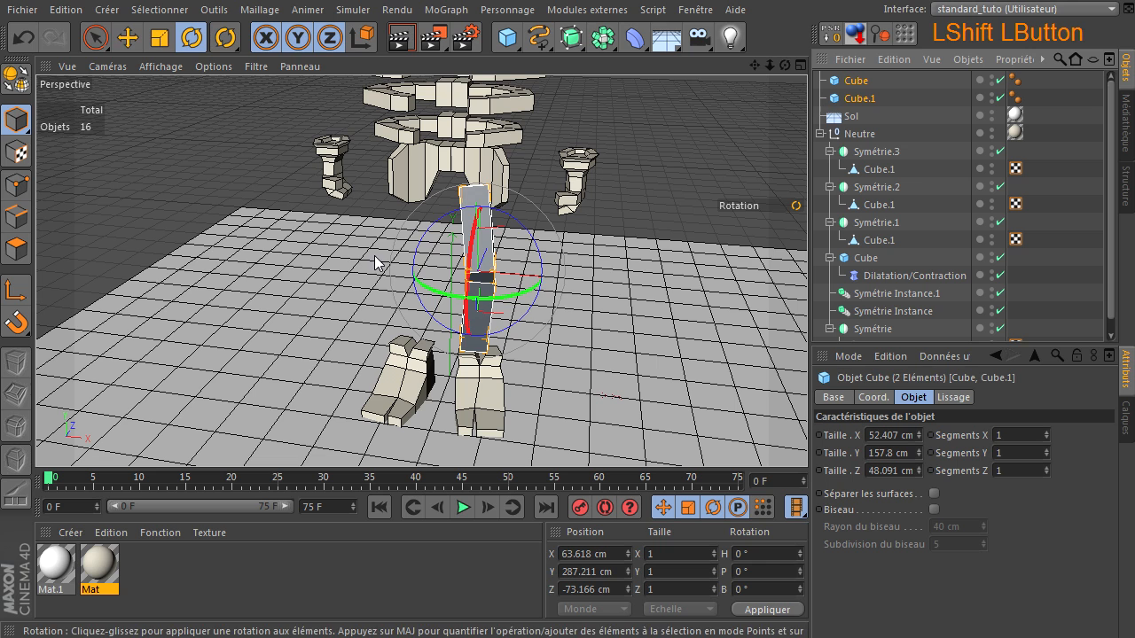
pyautogui.click(127, 37)
pyautogui.moveTo(580, 282); pyautogui.dragTo(569, 281)
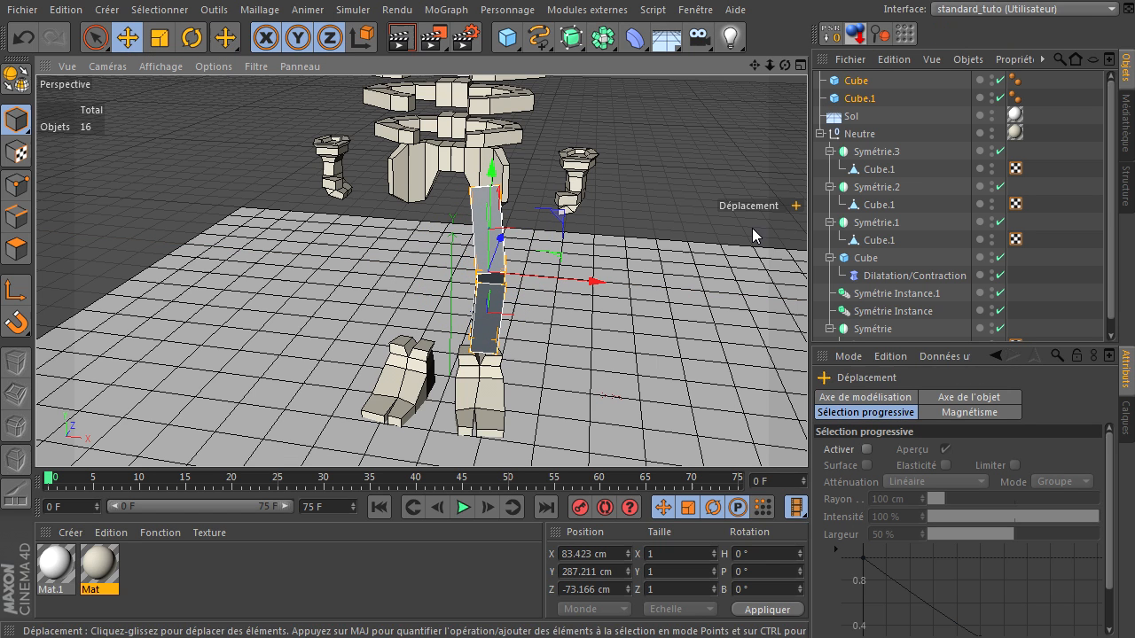
# Place both leg cubes in Symétrie.2, nesting the foot under the lower leg and the lower leg under the upper leg.
pyautogui.click(866, 100)
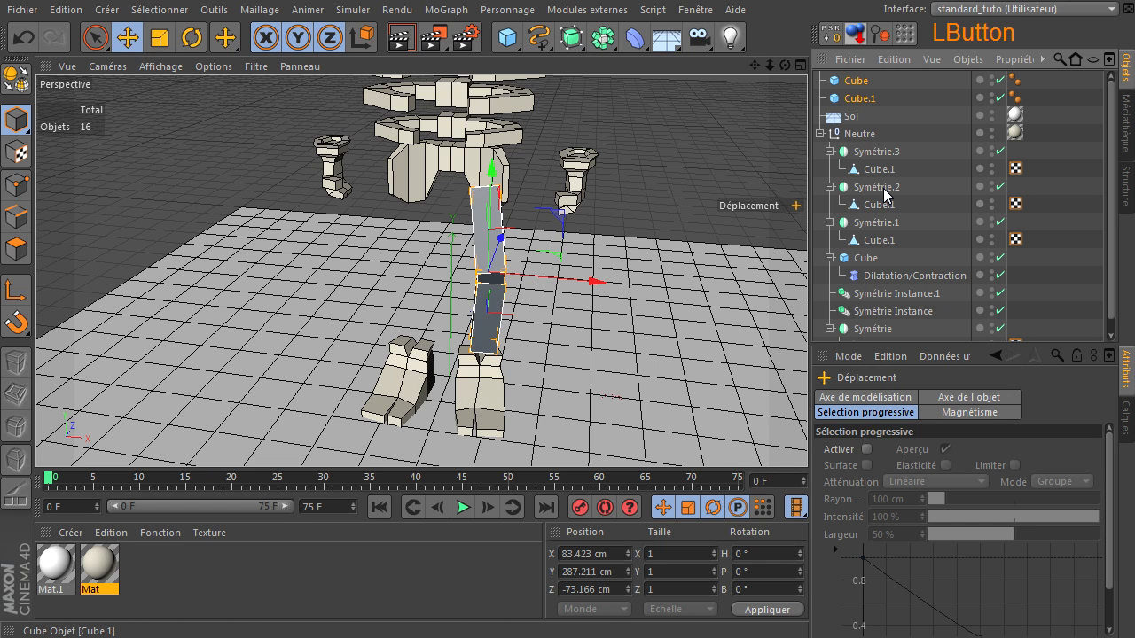
pyautogui.moveTo(884, 195); pyautogui.dragTo(883, 195)
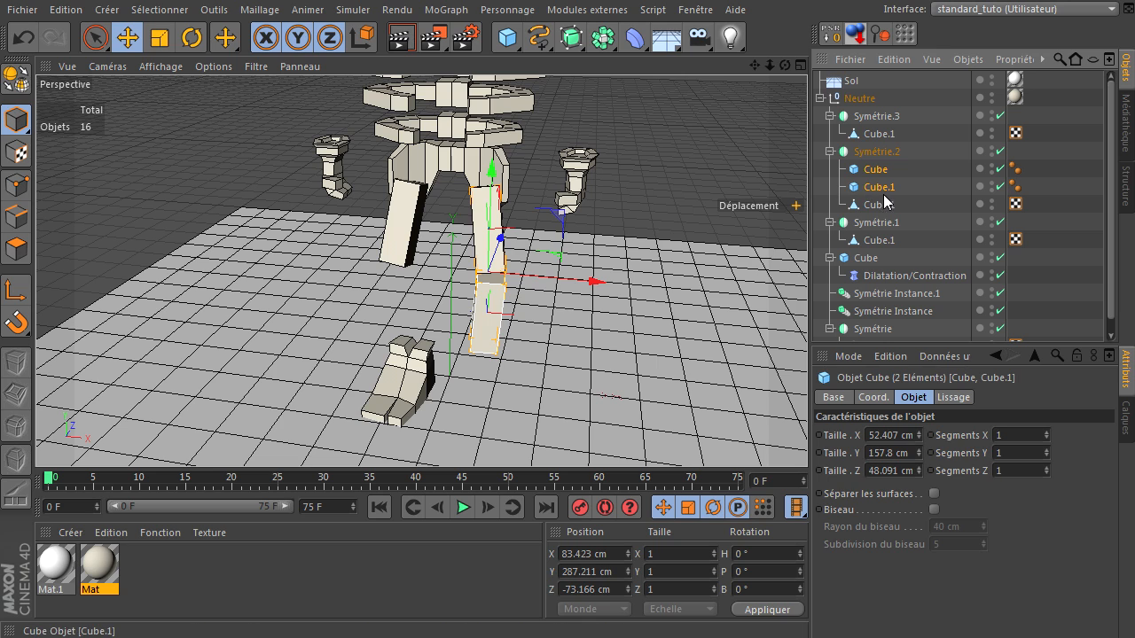
pyautogui.click(878, 205)
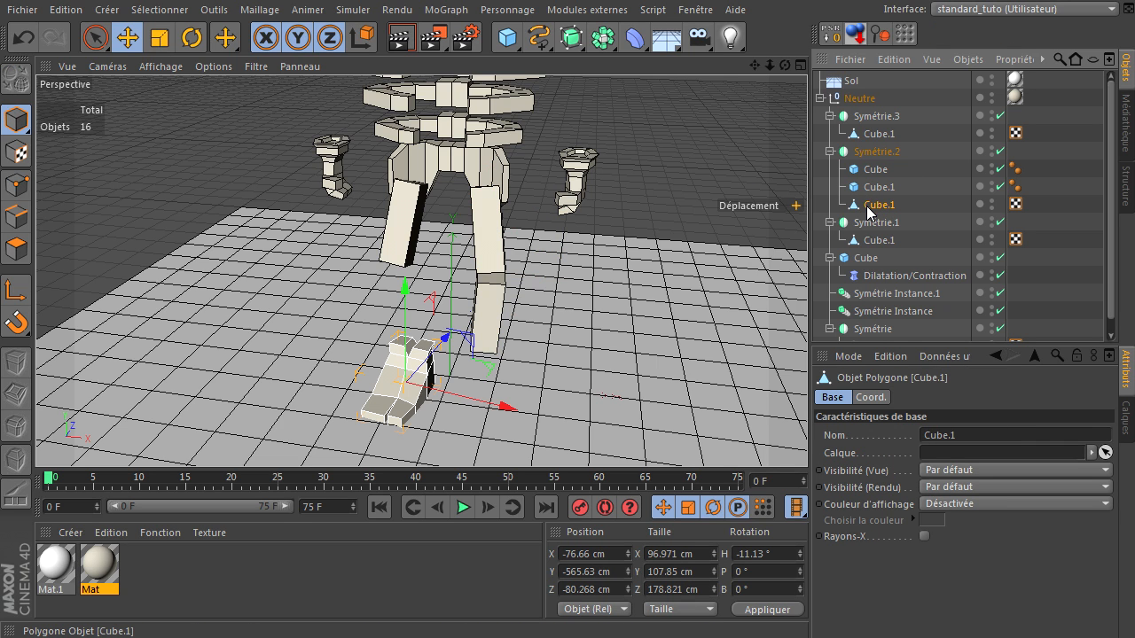
pyautogui.moveTo(875, 193); pyautogui.dragTo(875, 171)
pyautogui.moveTo(784, 65); pyautogui.dragTo(756, 126)
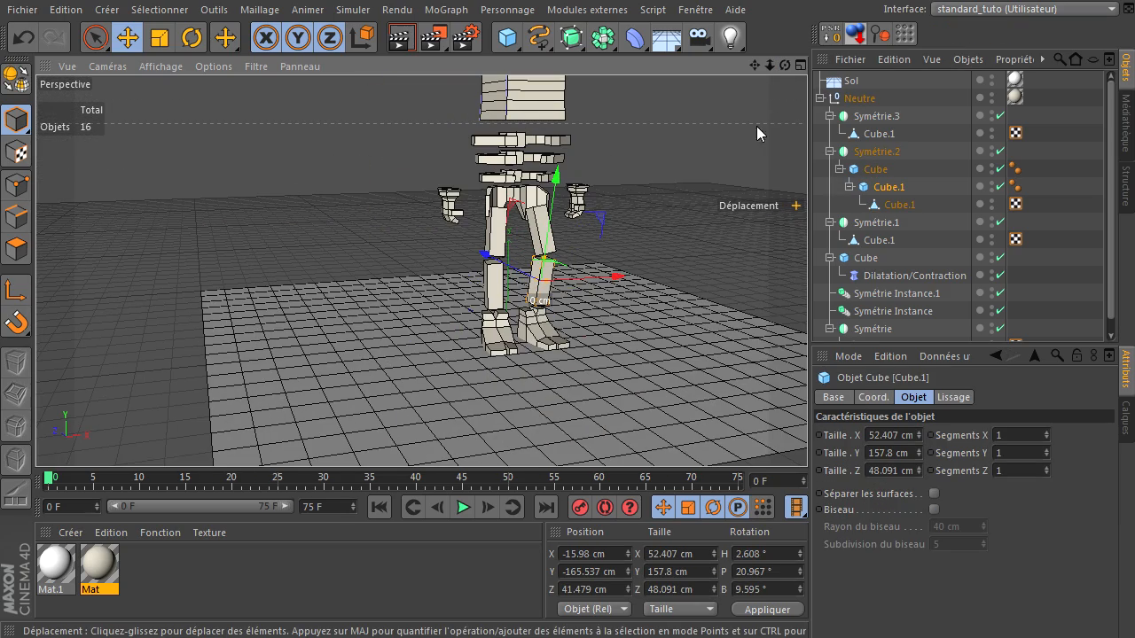
pyautogui.moveTo(755, 66); pyautogui.dragTo(807, 435)
pyautogui.click(696, 159)
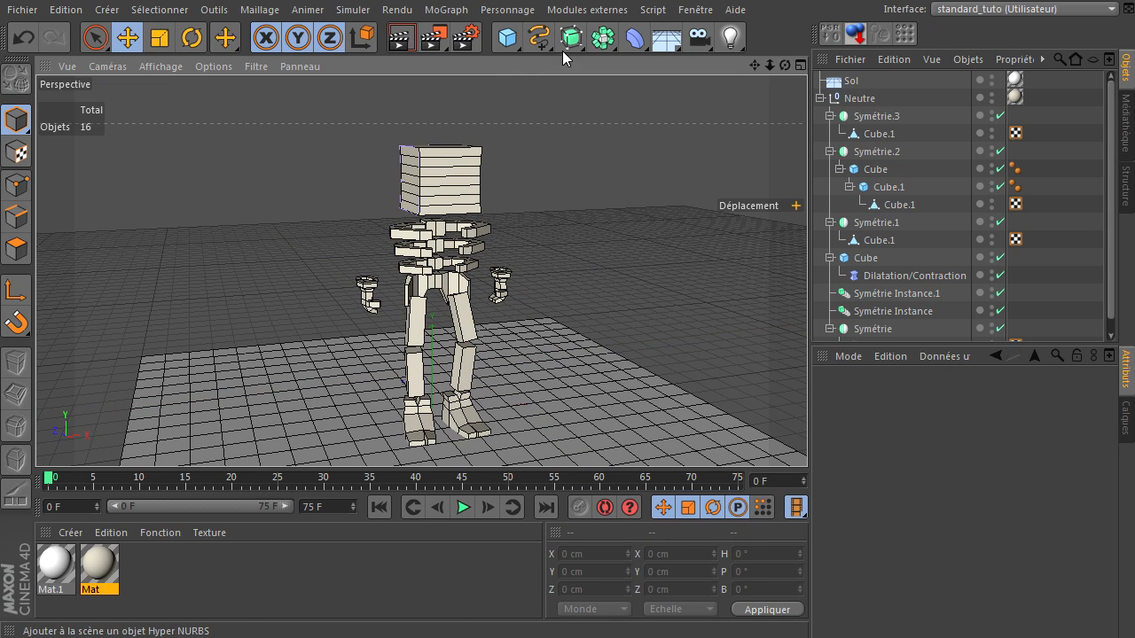
# Move the upper-leg cube and the foot slightly inward along the X axis to bring the legs closer together.
pyautogui.moveTo(784, 64); pyautogui.dragTo(807, 434)
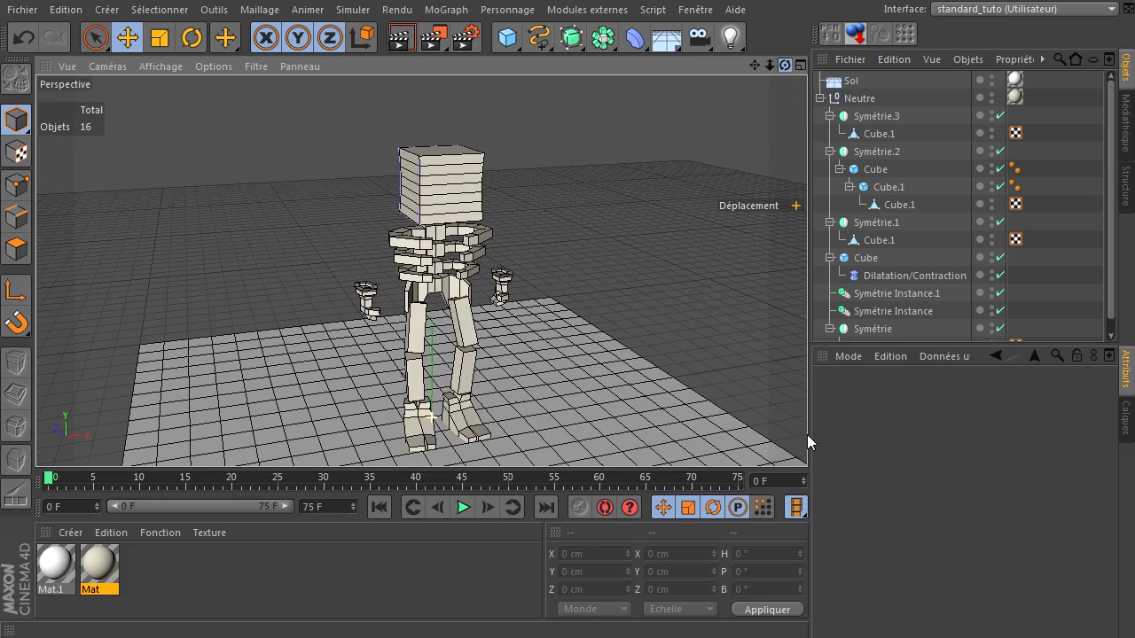
pyautogui.click(418, 347)
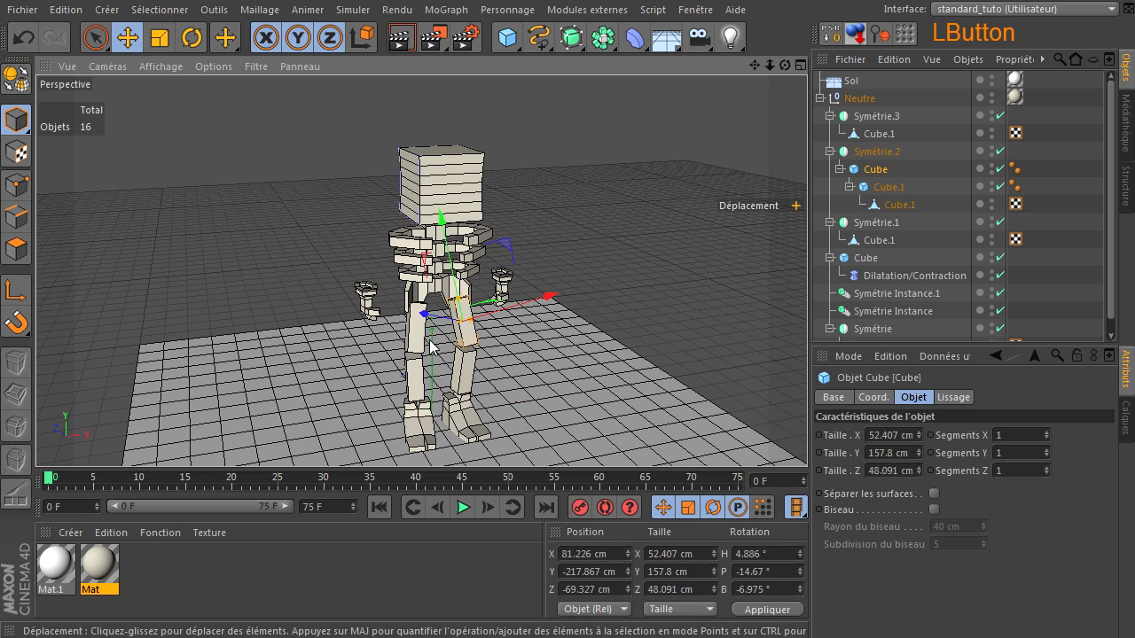
pyautogui.moveTo(527, 306); pyautogui.dragTo(509, 353)
pyautogui.click(468, 380)
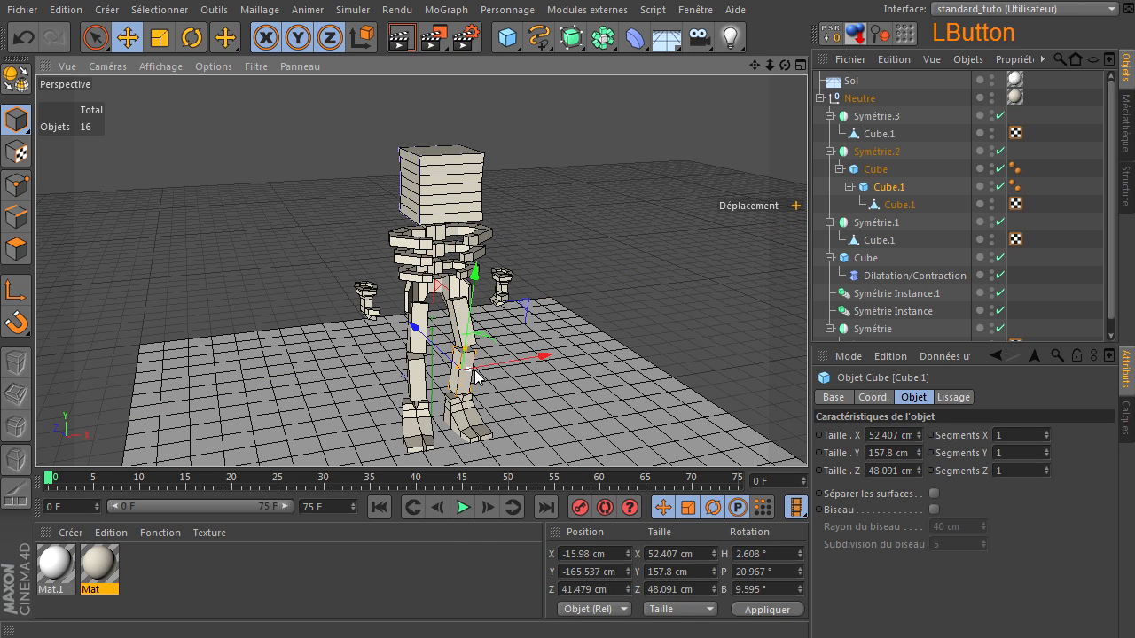
pyautogui.click(899, 204)
pyautogui.moveTo(508, 426); pyautogui.dragTo(512, 427)
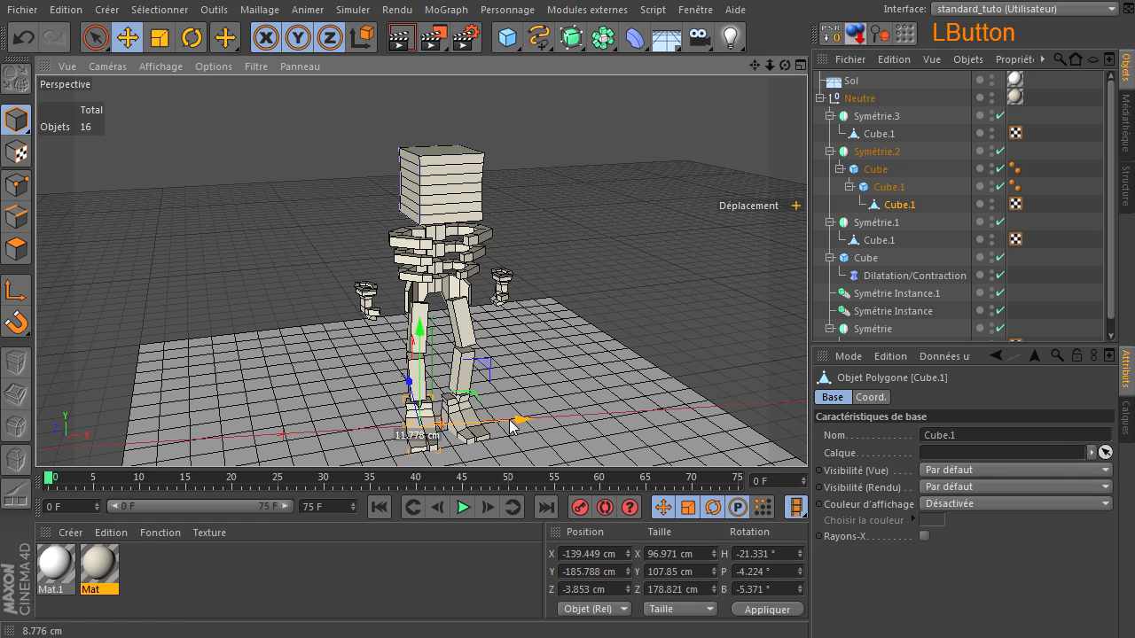
pyautogui.click(737, 256)
# Select the head cube with the Dilatation/Contraction deformer and raise it slightly to about 253 cm on Y.
pyautogui.moveTo(788, 65); pyautogui.dragTo(770, 95)
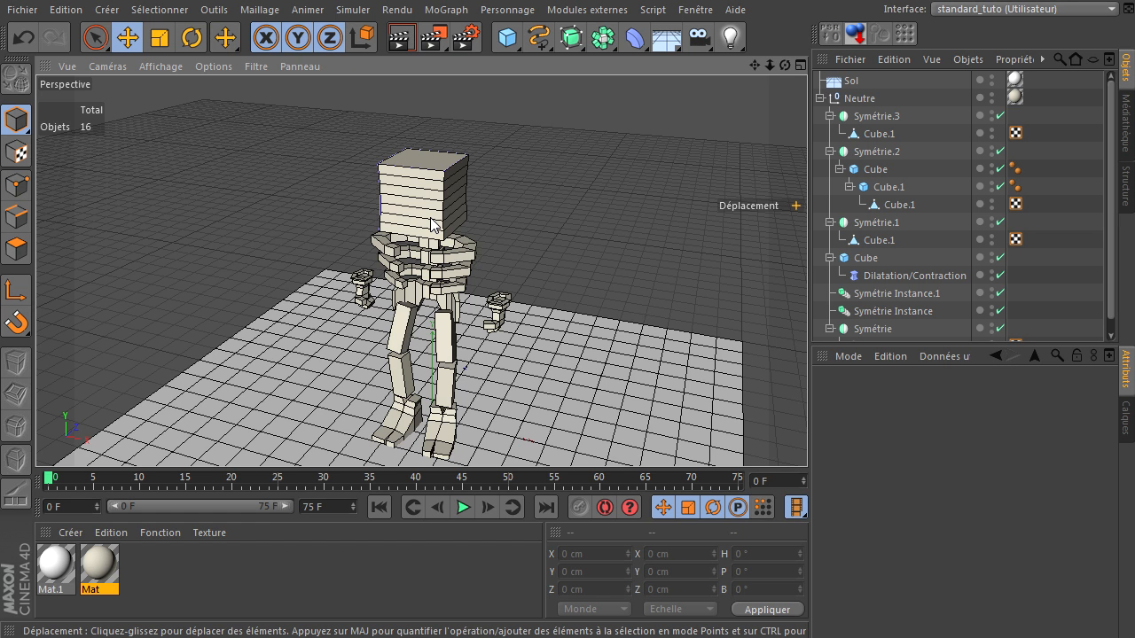
pyautogui.moveTo(784, 65); pyautogui.dragTo(460, 277)
pyautogui.moveTo(807, 435); pyautogui.dragTo(775, 84)
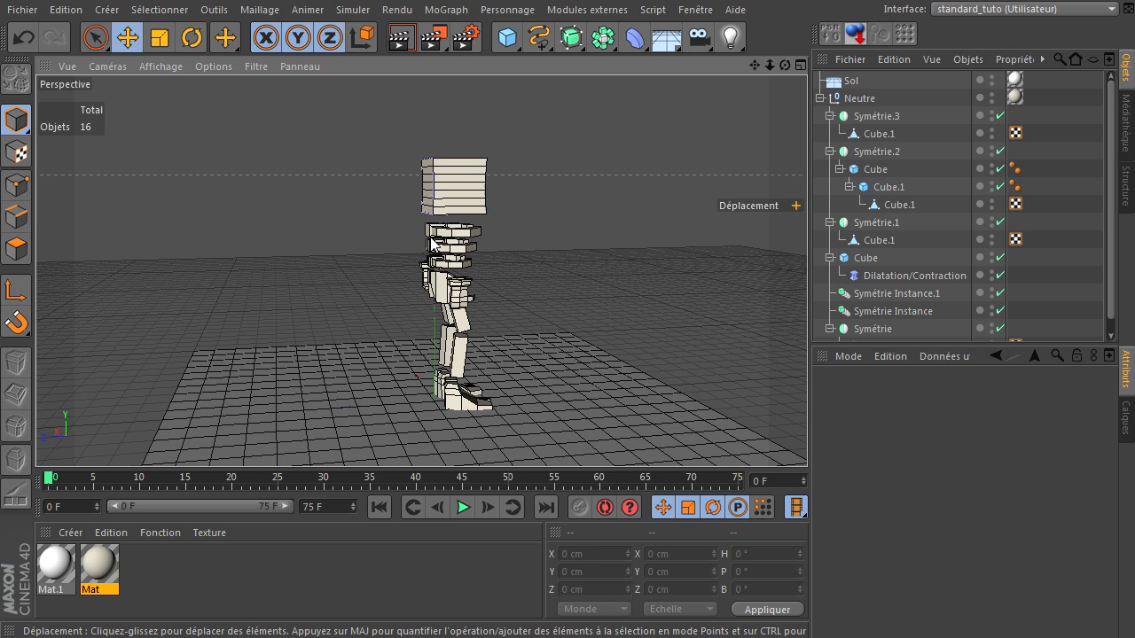
pyautogui.moveTo(807, 434); pyautogui.dragTo(517, 161)
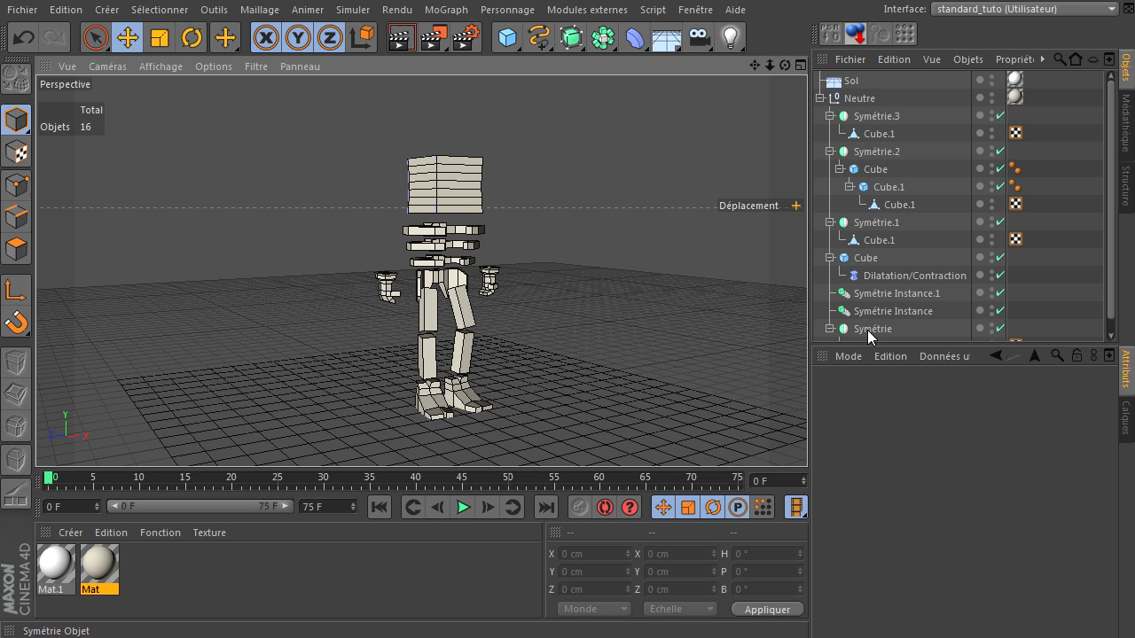
pyautogui.scroll(-1, 865, 331)
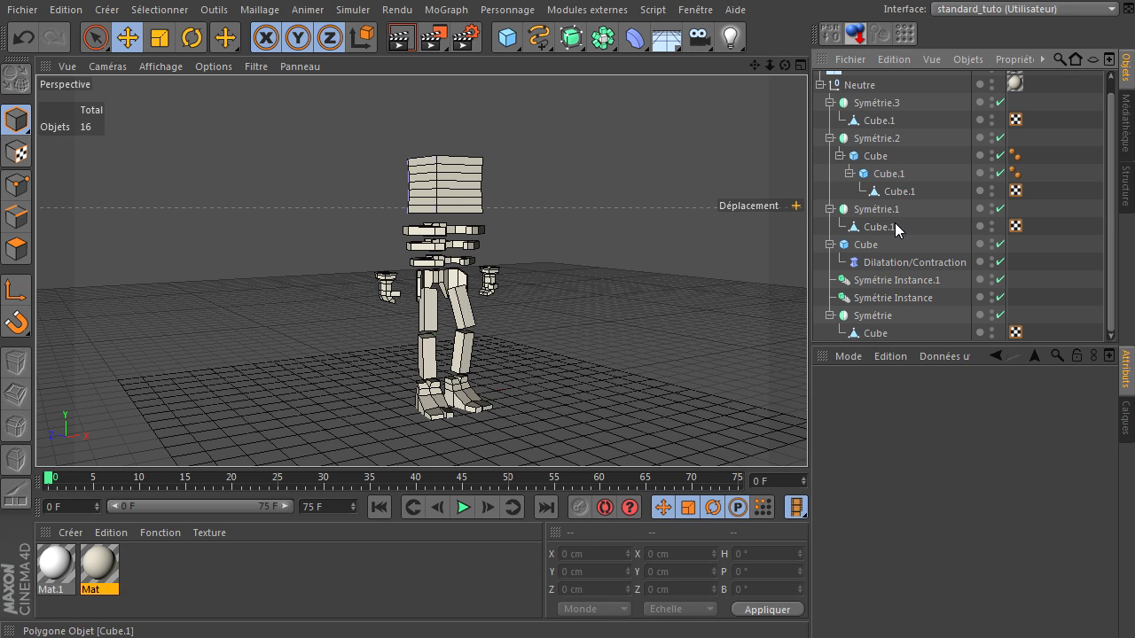
pyautogui.click(873, 245)
pyautogui.moveTo(447, 114); pyautogui.dragTo(451, 110)
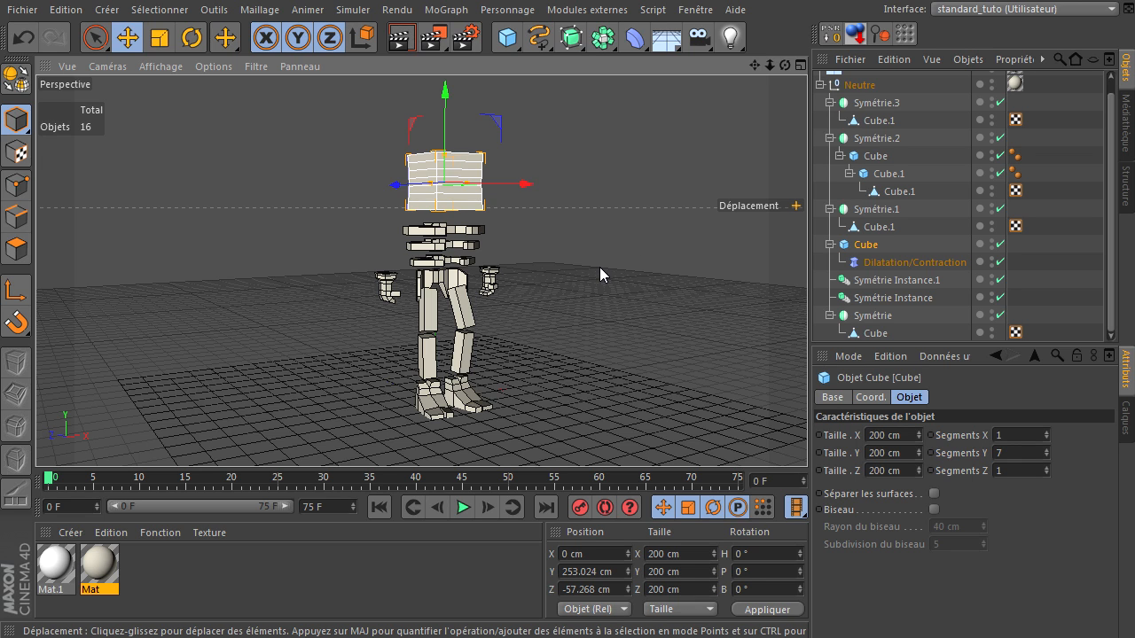
# Add a neck cube between the head and ribcage, sized about 65 × 35 × 49 cm, at about 713 cm on Y and -8 cm on Z.
pyautogui.click(507, 37)
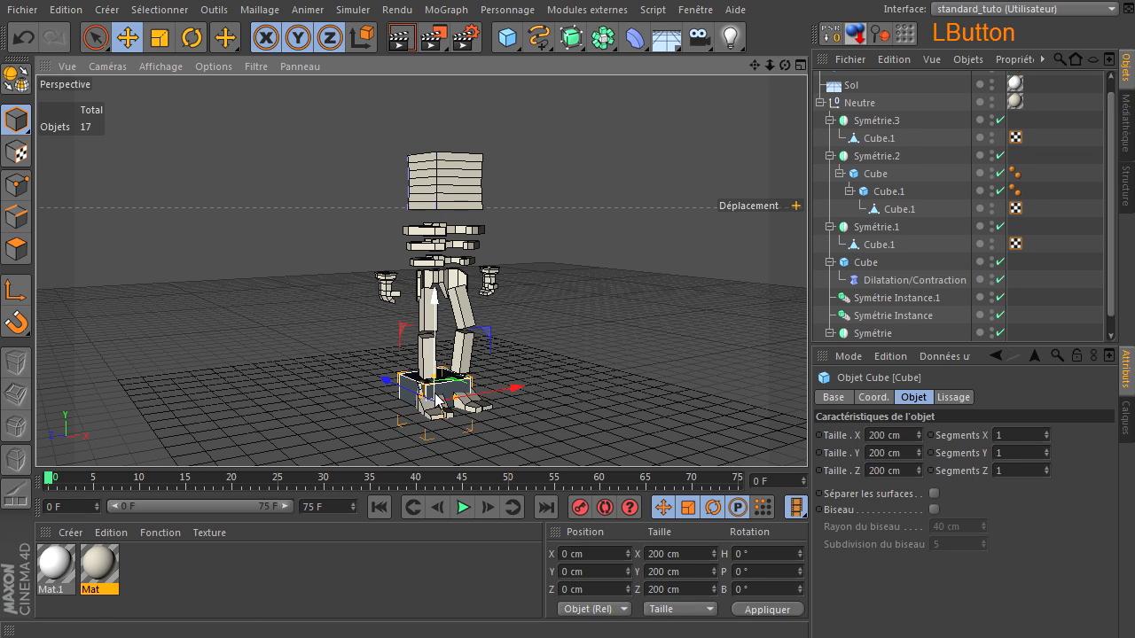
pyautogui.moveTo(433, 335); pyautogui.dragTo(490, 158)
pyautogui.scroll(10, 390, 211)
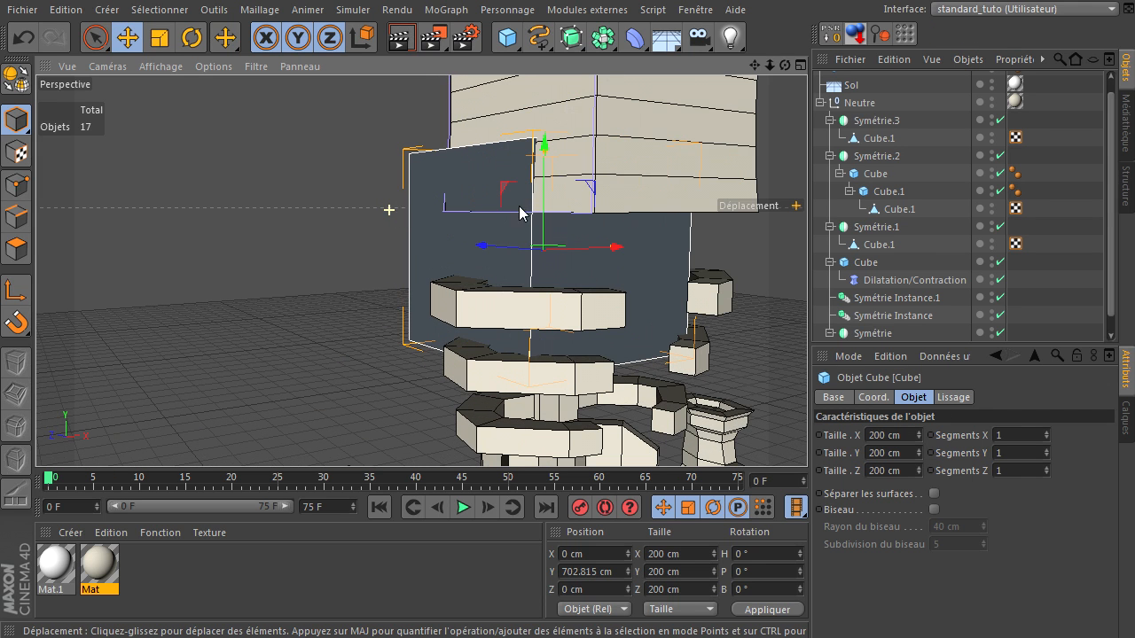
pyautogui.moveTo(614, 252); pyautogui.dragTo(568, 275)
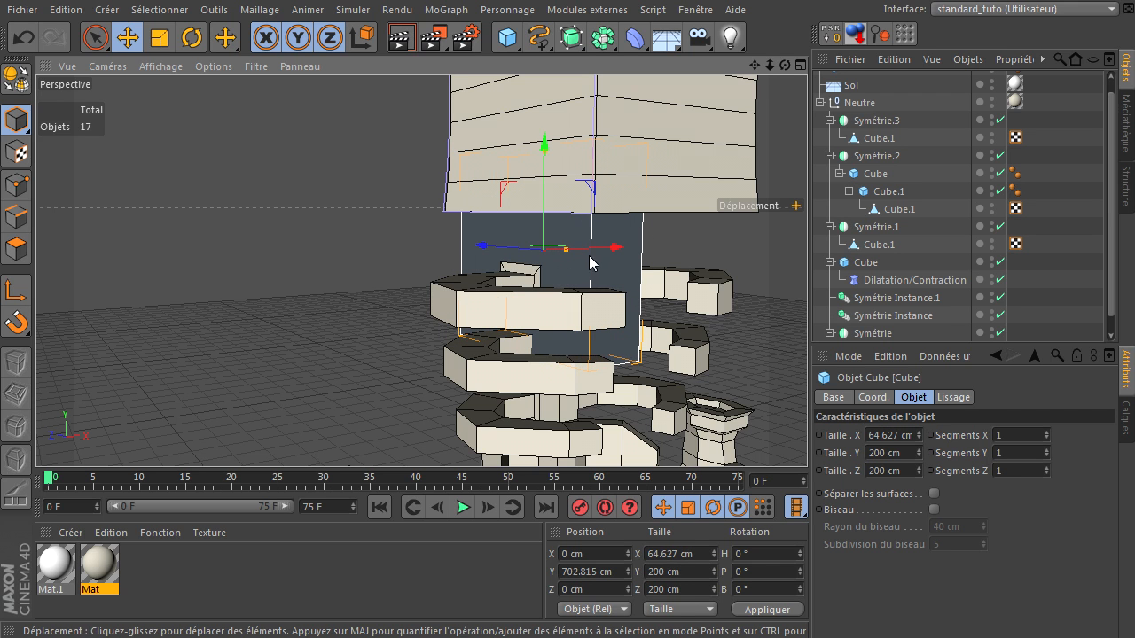
pyautogui.moveTo(787, 66); pyautogui.dragTo(806, 434)
pyautogui.moveTo(546, 160); pyautogui.dragTo(543, 215)
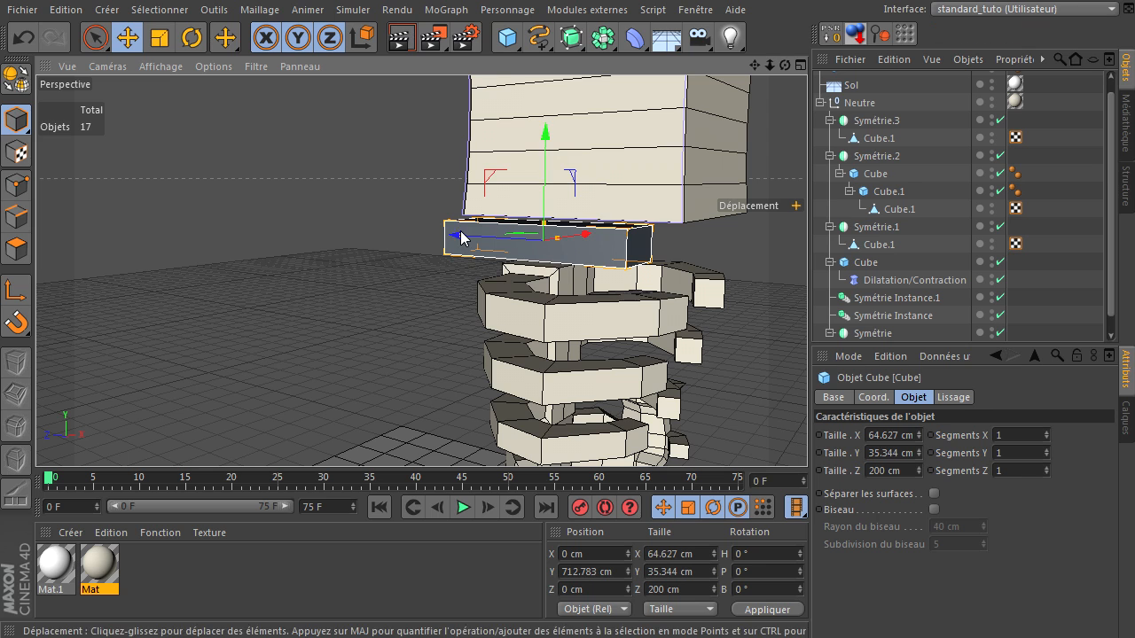
pyautogui.moveTo(459, 239); pyautogui.dragTo(494, 237)
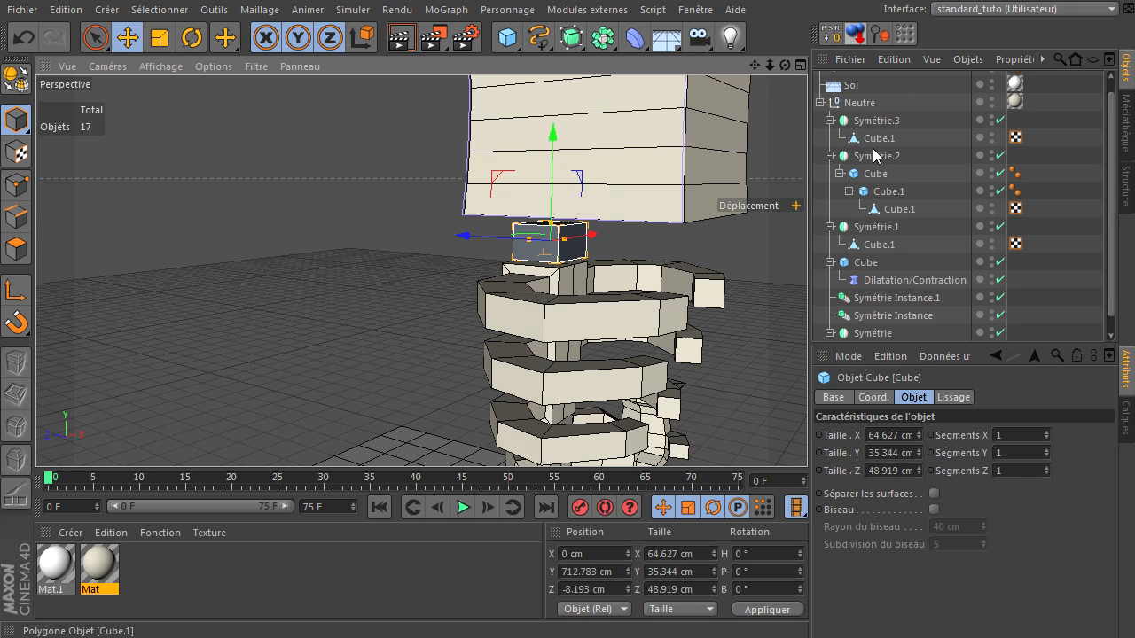
# Place the neck cube inside the Neutre group, directly above Symétrie.3, and deselect it.
pyautogui.scroll(1, 886, 141)
pyautogui.moveTo(856, 82); pyautogui.dragTo(873, 124)
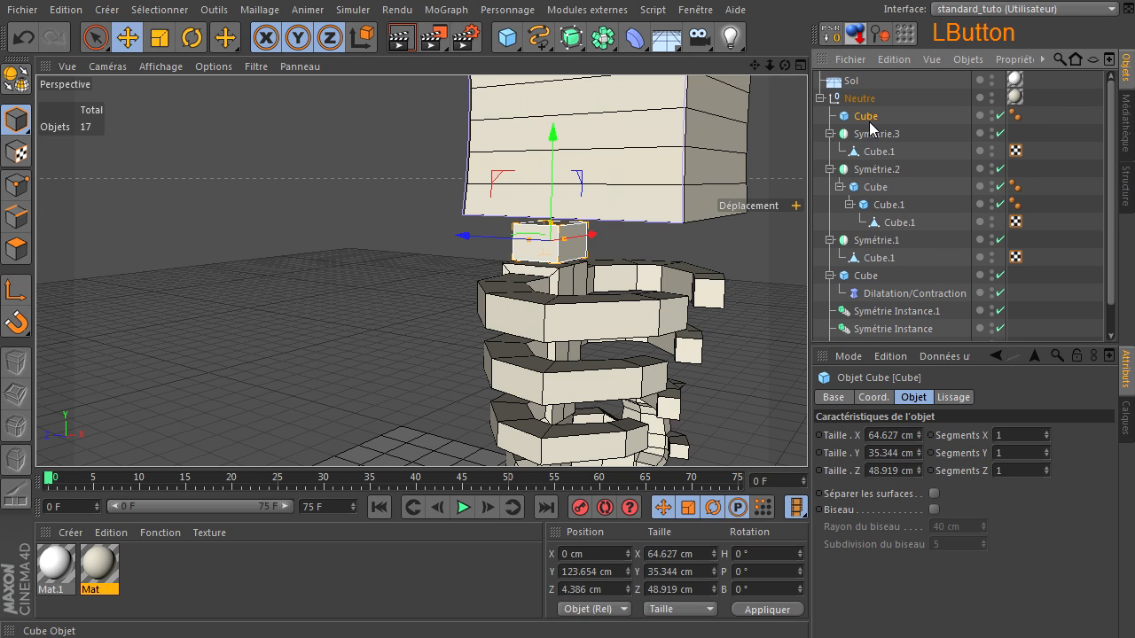
pyautogui.moveTo(561, 196); pyautogui.dragTo(367, 281)
pyautogui.click(366, 279)
pyautogui.moveTo(785, 65); pyautogui.dragTo(806, 434)
pyautogui.scroll(-4, 369, 384)
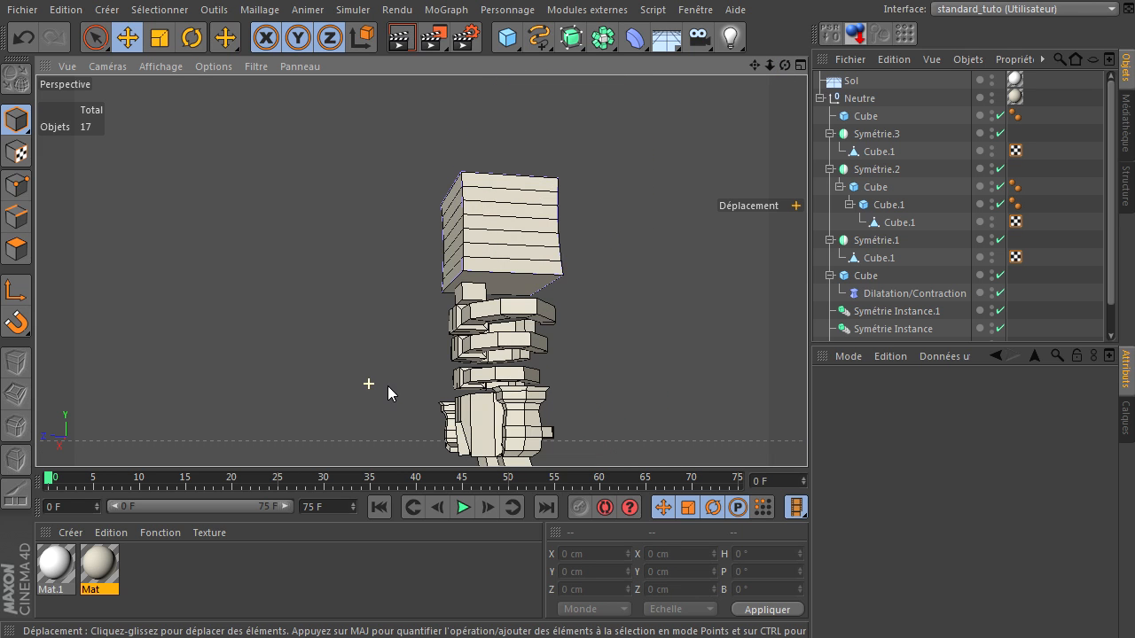
pyautogui.scroll(-2, 519, 379)
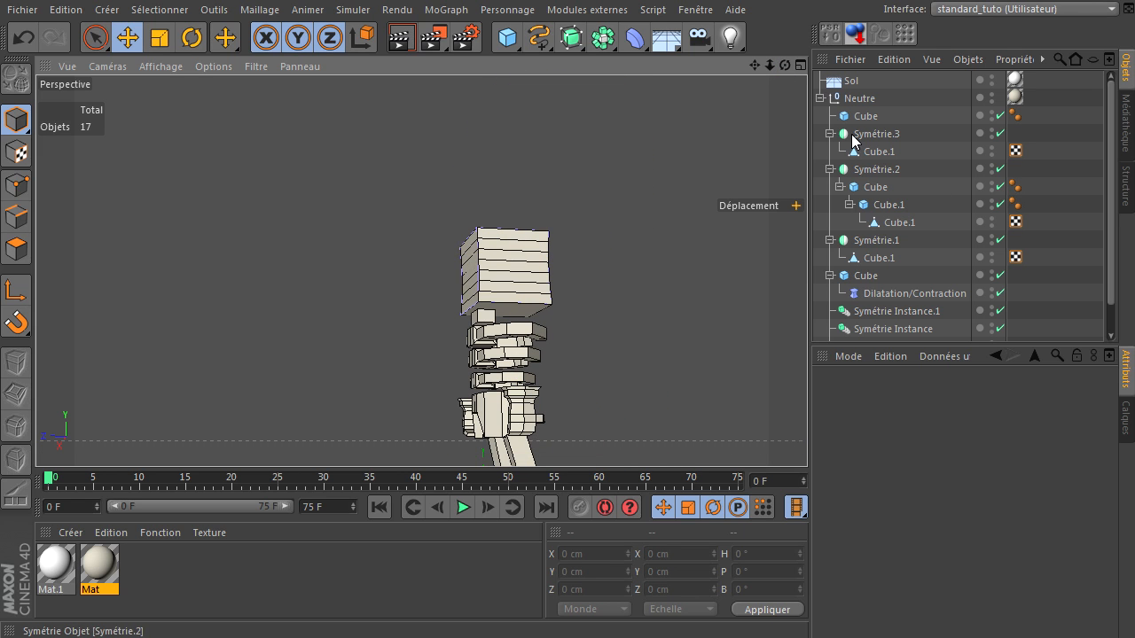
pyautogui.moveTo(783, 66); pyautogui.dragTo(785, 96)
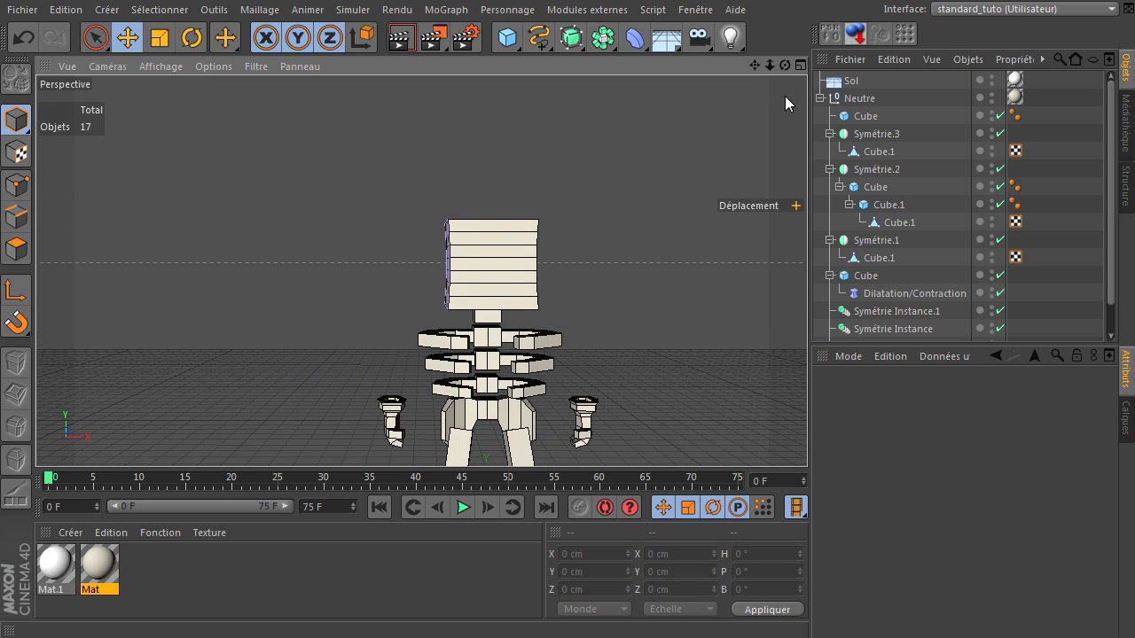
# Select the top rib's Cube mesh under Symétrie and disable the Symétrie generator.
pyautogui.click(880, 259)
pyautogui.click(892, 225)
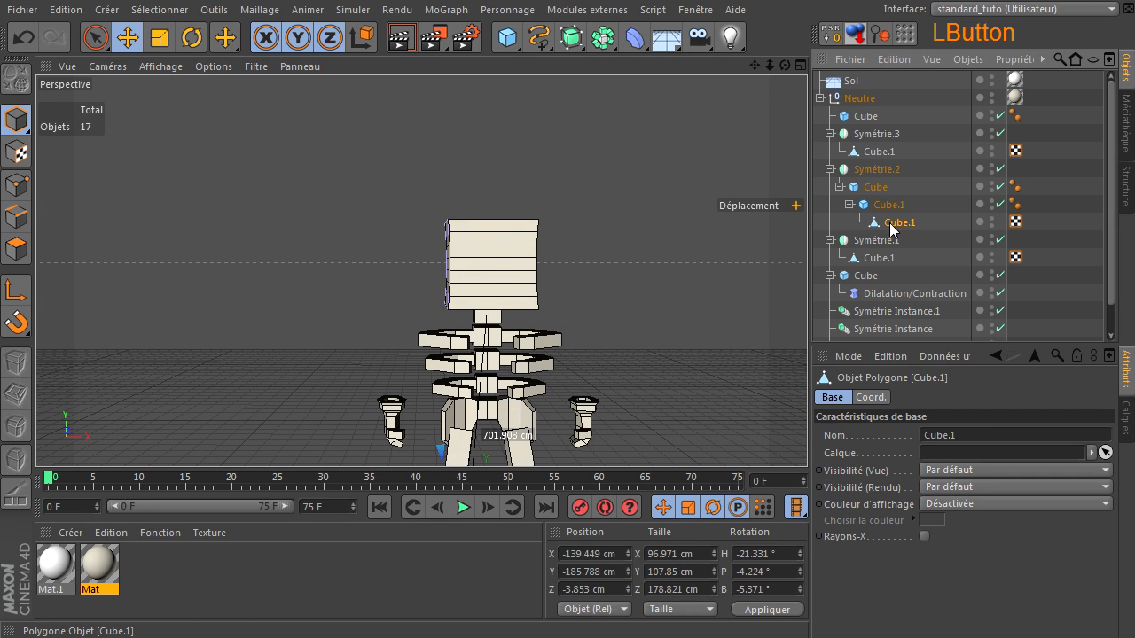
pyautogui.click(892, 329)
pyautogui.click(892, 311)
pyautogui.scroll(-1, 878, 328)
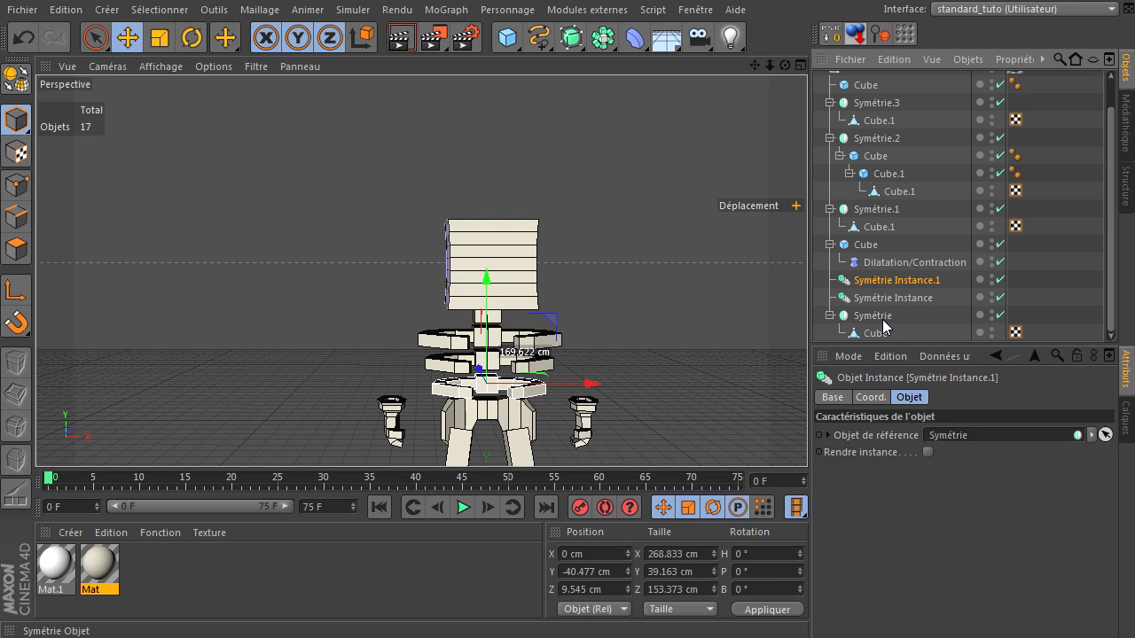
pyautogui.click(879, 316)
pyautogui.click(864, 335)
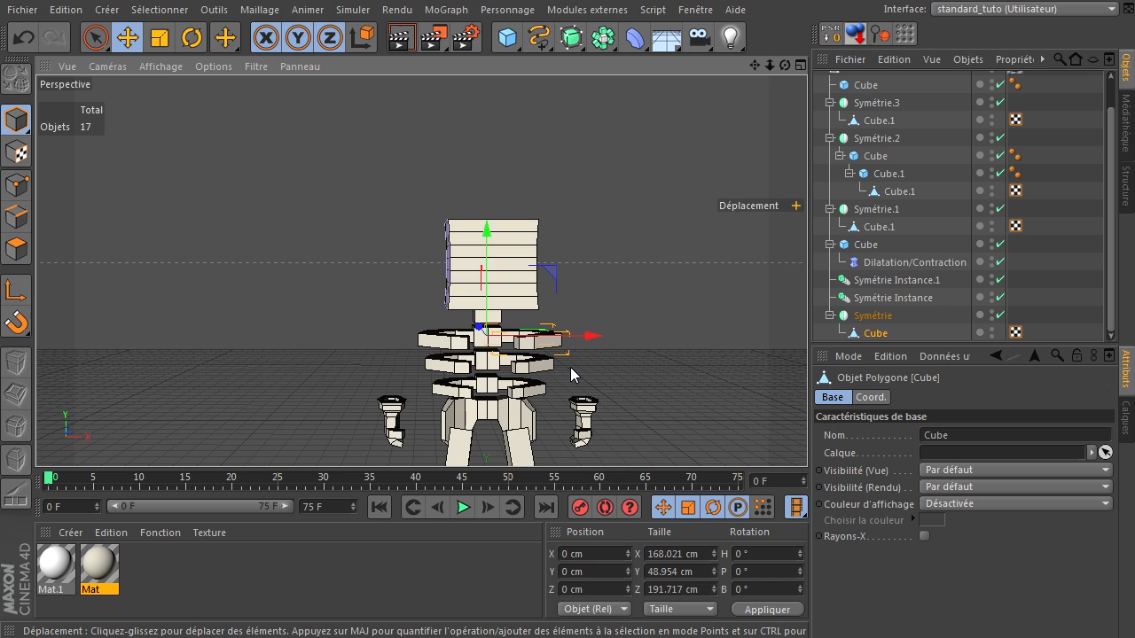
pyautogui.scroll(5, 585, 355)
pyautogui.moveTo(785, 67)
pyautogui.mouseDown()
pyautogui.moveTo(811, 440)
pyautogui.moveTo(786, 73)
pyautogui.mouseUp()
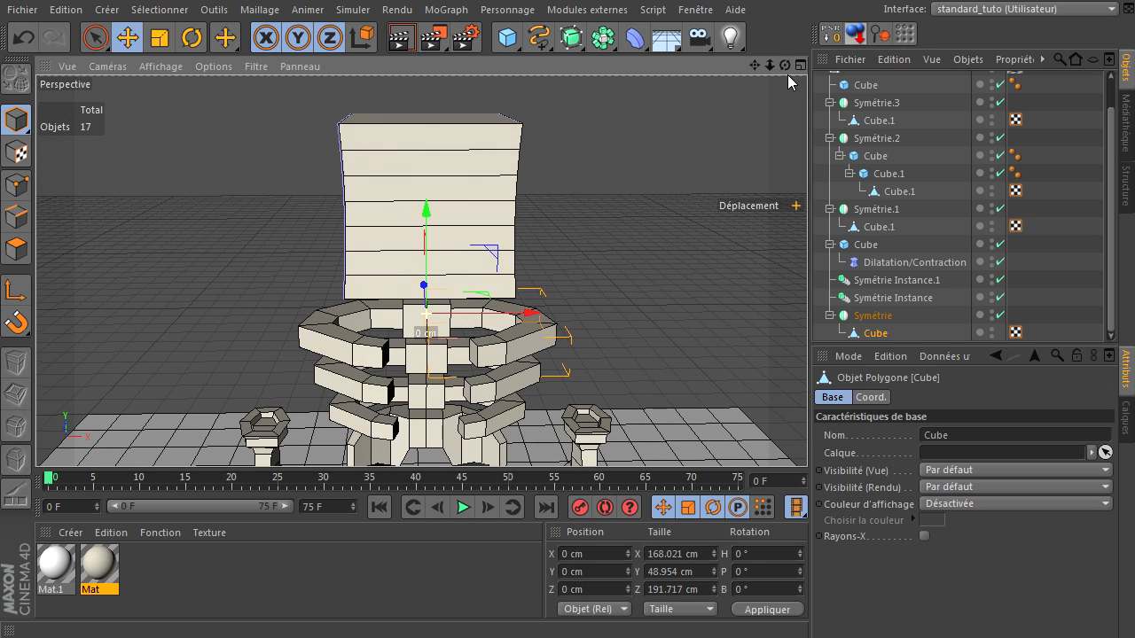
pyautogui.click(875, 334)
pyautogui.click(1000, 314)
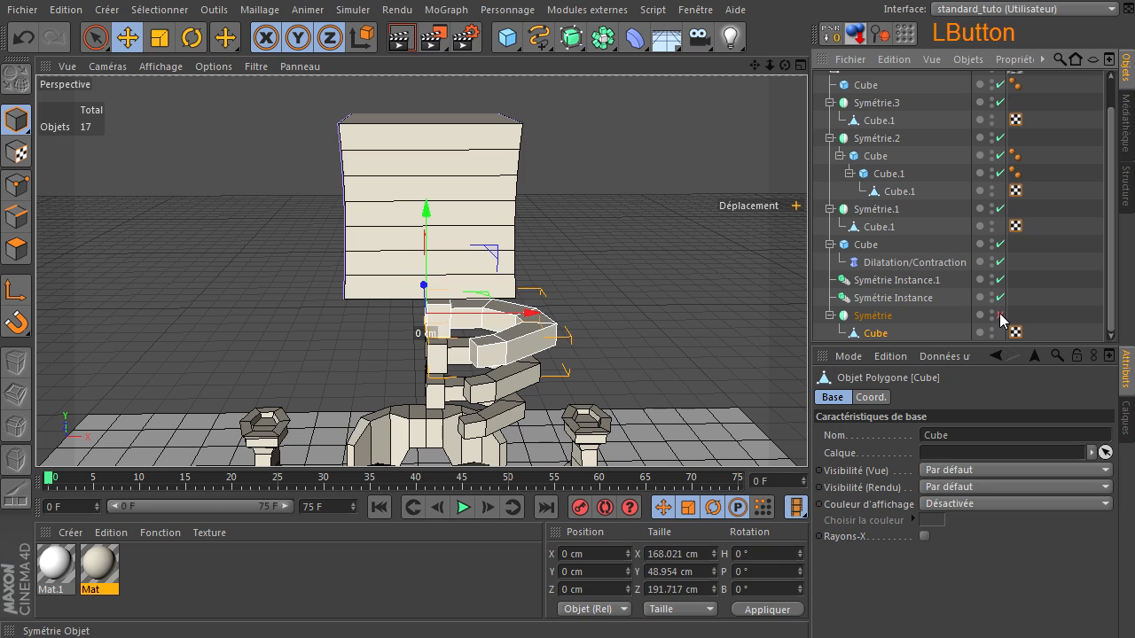
# Loop-select the points at the top rib's outer bend and move them inward along X to about 137 cm.
pyautogui.click(17, 184)
pyautogui.click(94, 38)
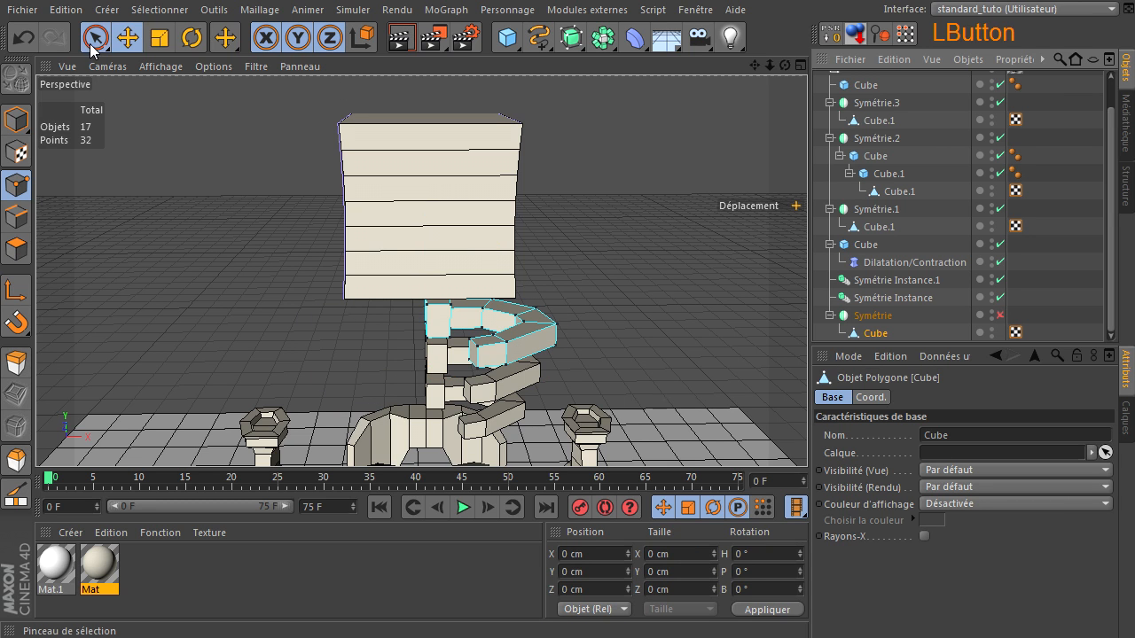
pyautogui.scroll(3, 572, 334)
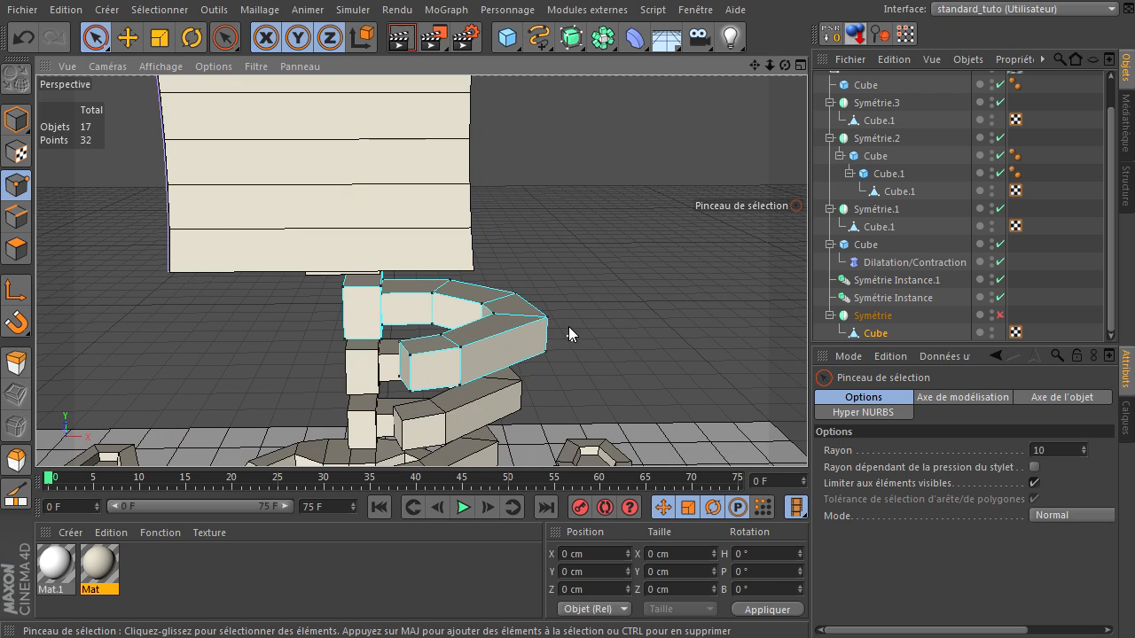
pyautogui.press('u')
pyautogui.press('l')
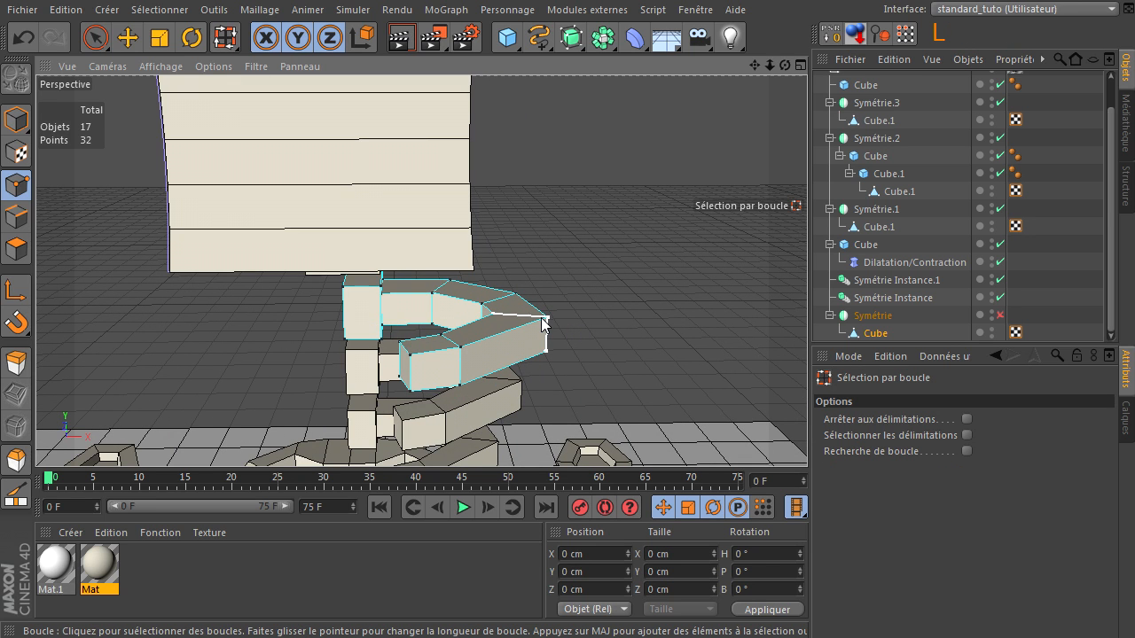
pyautogui.click(545, 323)
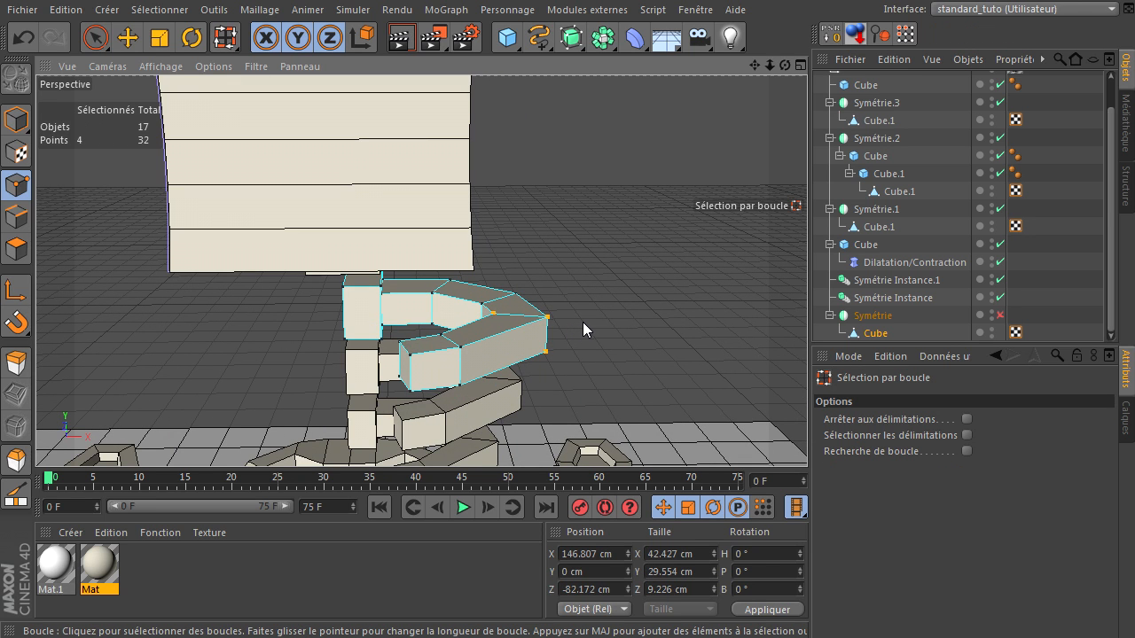
pyautogui.press('e')
pyautogui.moveTo(596, 334); pyautogui.dragTo(581, 337)
# Loop-select the rib points just behind the outer bend and move them inward along X to about 129 cm.
pyautogui.press('u')
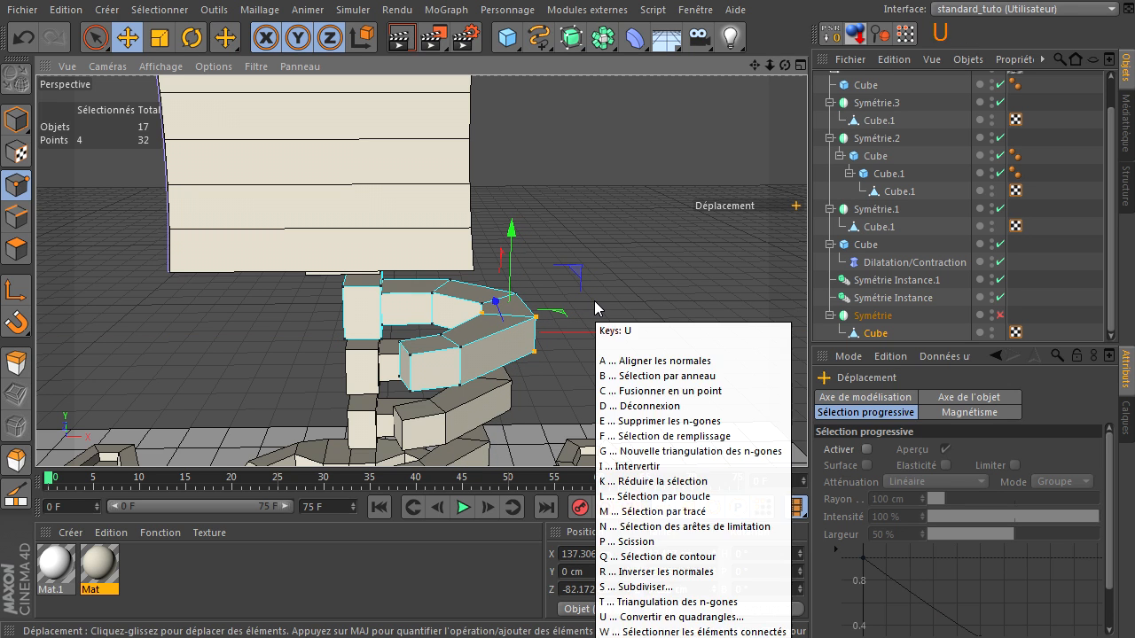
pyautogui.press('l')
pyautogui.click(501, 305)
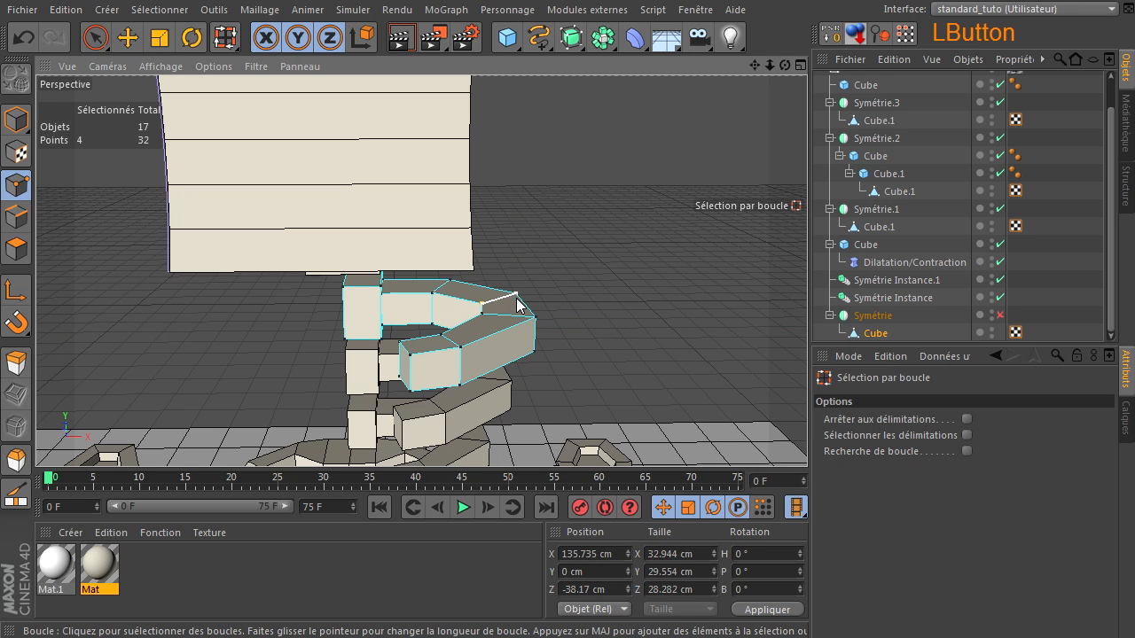
pyautogui.press('e')
pyautogui.moveTo(585, 314); pyautogui.dragTo(527, 335)
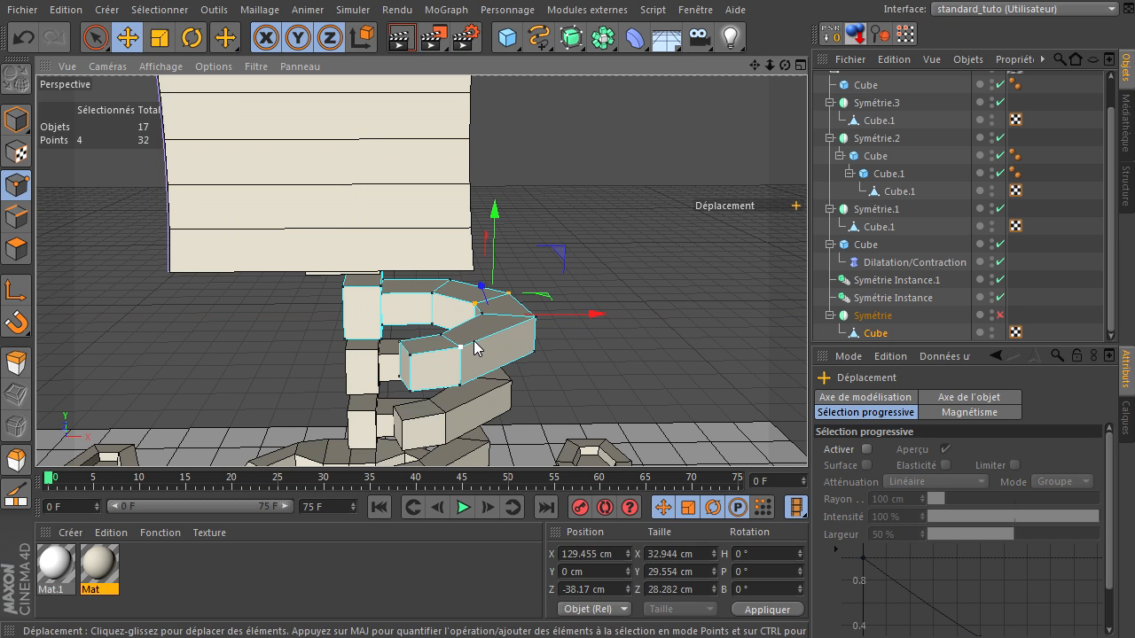
# Re-enable the Symétrie generator and move the selected rib points further inward along X to about 126 cm.
pyautogui.click(1000, 316)
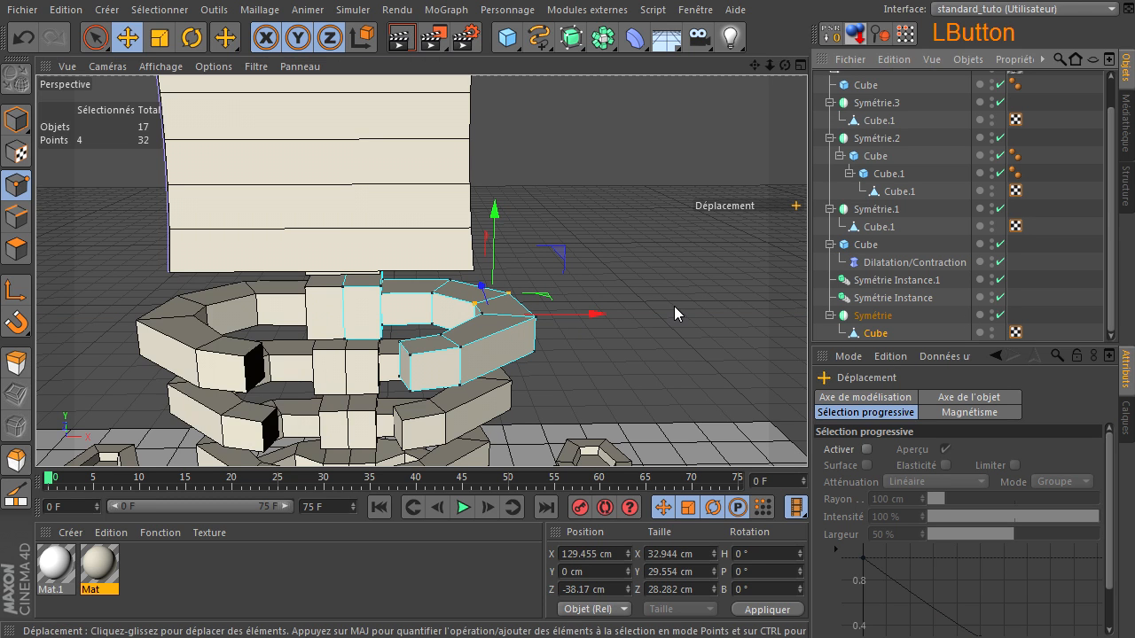
pyautogui.scroll(-2, 674, 306)
pyautogui.moveTo(807, 434); pyautogui.dragTo(791, 347)
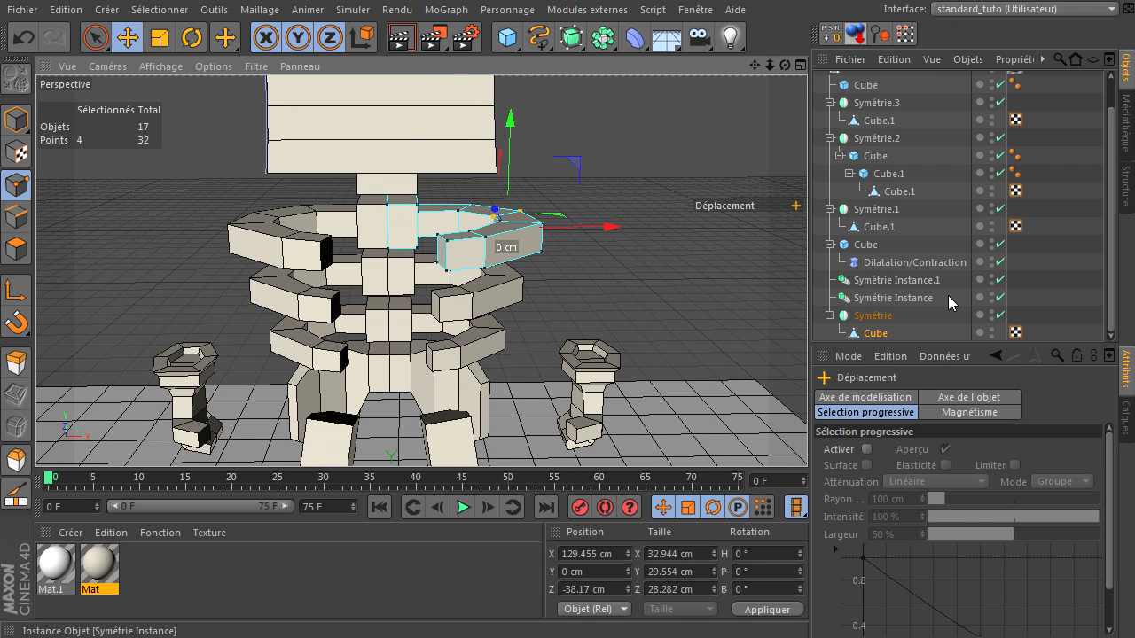
pyautogui.moveTo(608, 228); pyautogui.dragTo(592, 234)
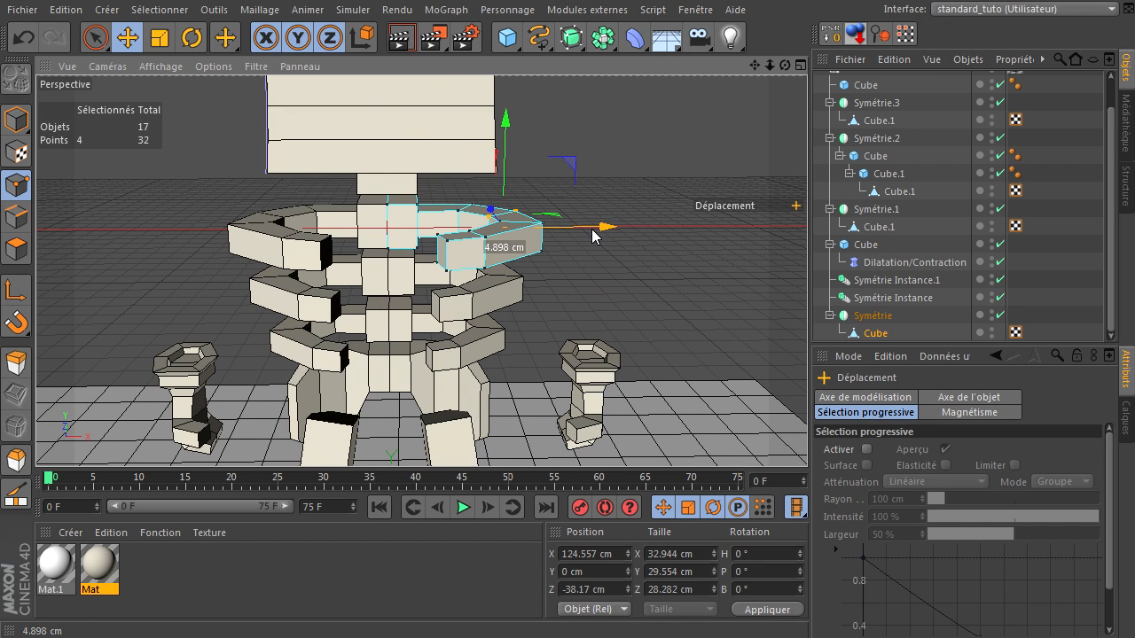
# Loop-select the points at the top rib's outer bend, move them inward along X to about 130 cm, and deselect them.
pyautogui.press('u')
pyautogui.press('l')
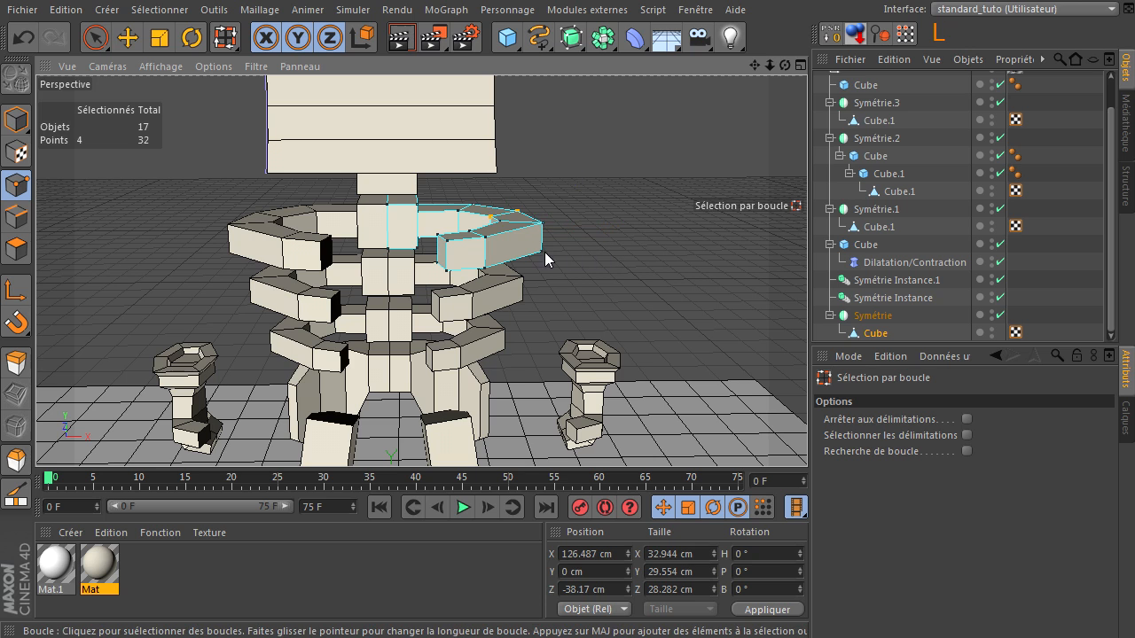
pyautogui.click(542, 236)
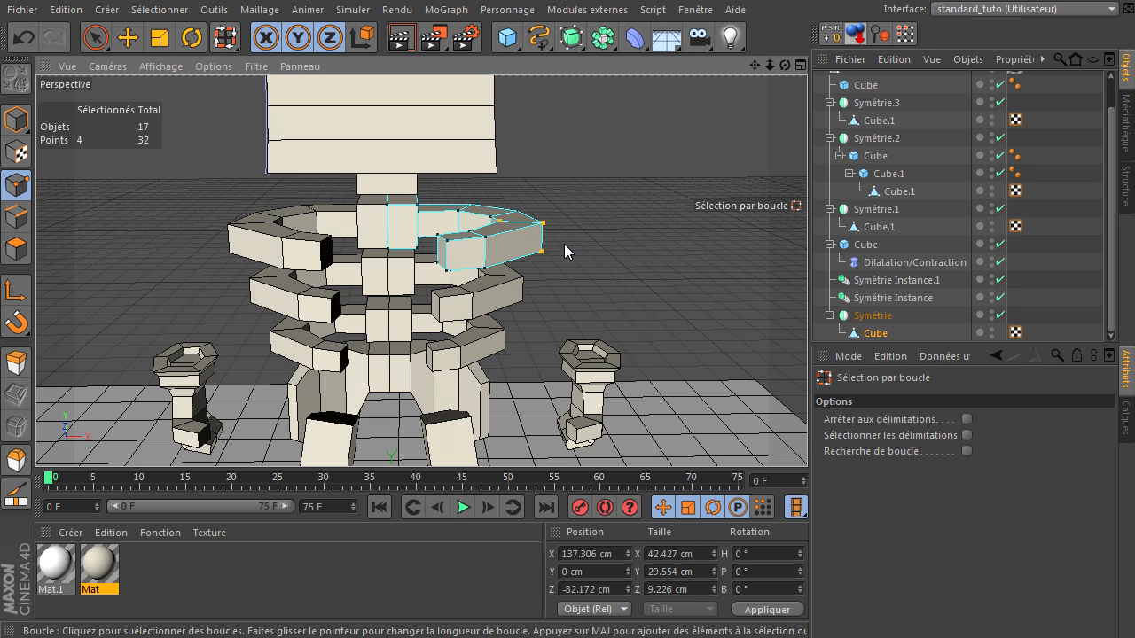
pyautogui.press('e')
pyautogui.moveTo(585, 238); pyautogui.dragTo(577, 236)
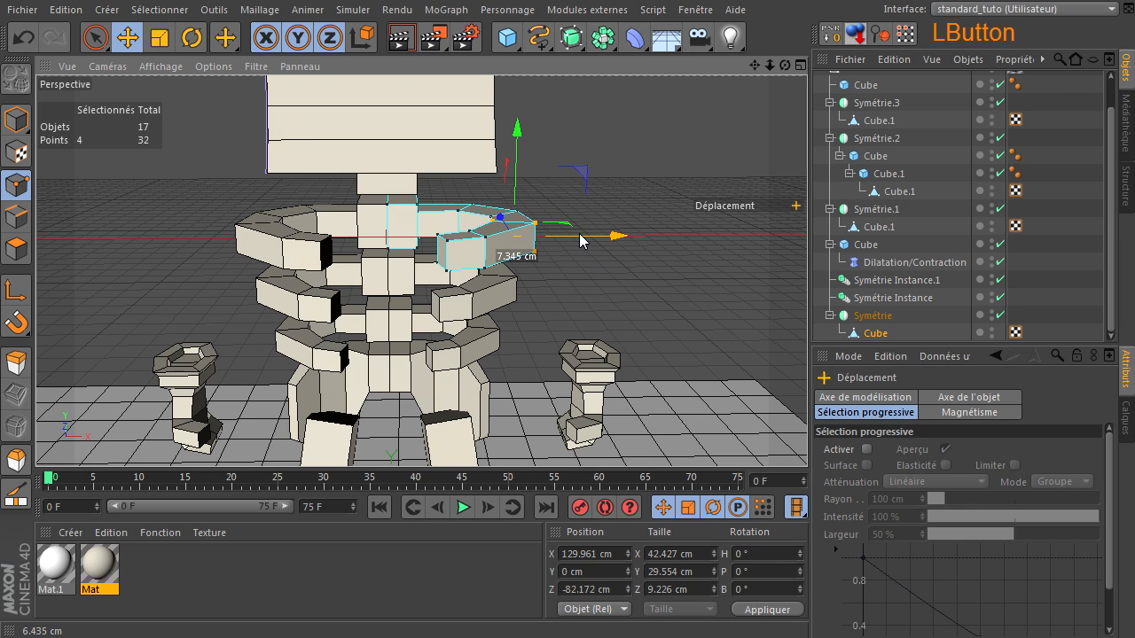
pyautogui.click(600, 304)
pyautogui.scroll(-8, 568, 334)
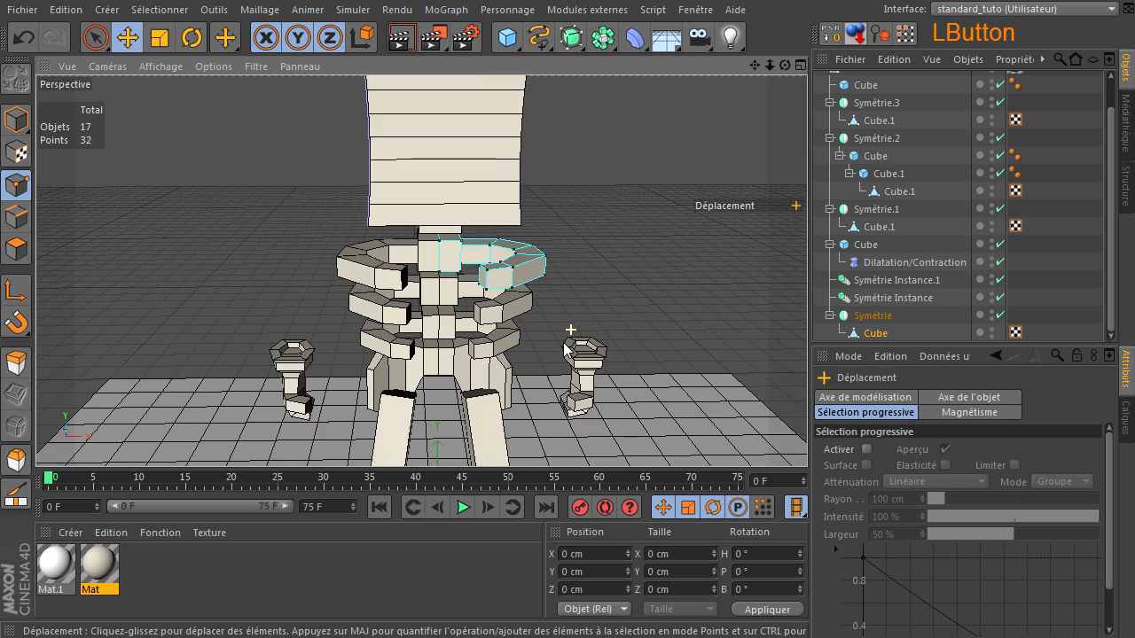
# Switch to Model mode and check the whole skeleton from a three-quarter angle with a viewport render.
pyautogui.moveTo(769, 65); pyautogui.dragTo(807, 435)
pyautogui.click(16, 121)
pyautogui.moveTo(755, 65); pyautogui.dragTo(799, 432)
pyautogui.moveTo(784, 65); pyautogui.dragTo(730, 102)
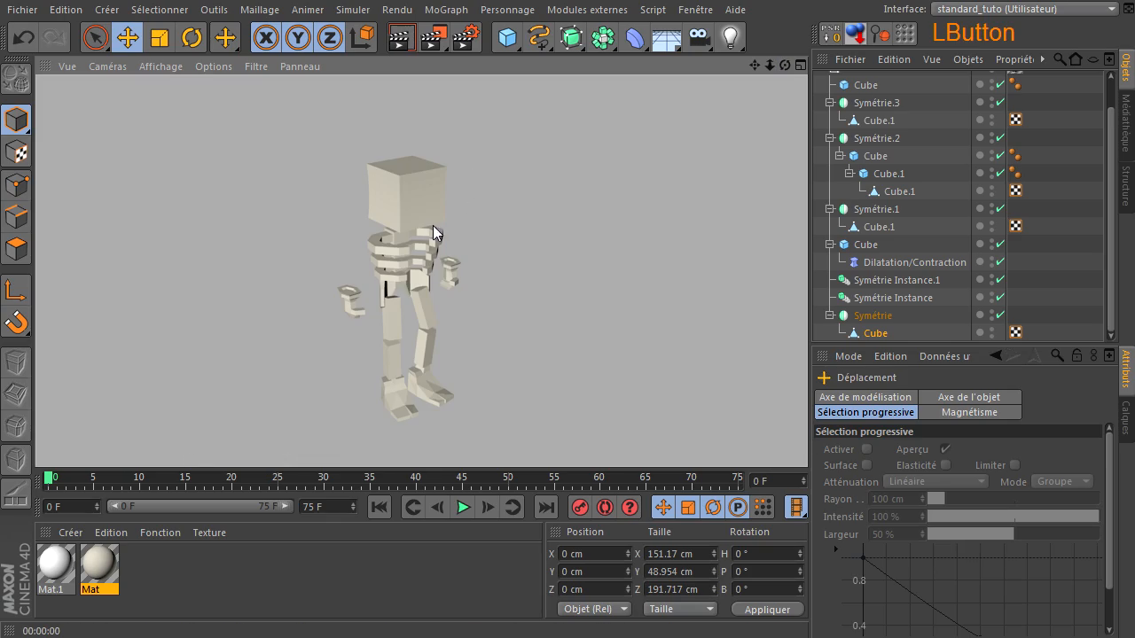
pyautogui.scroll(3, 531, 399)
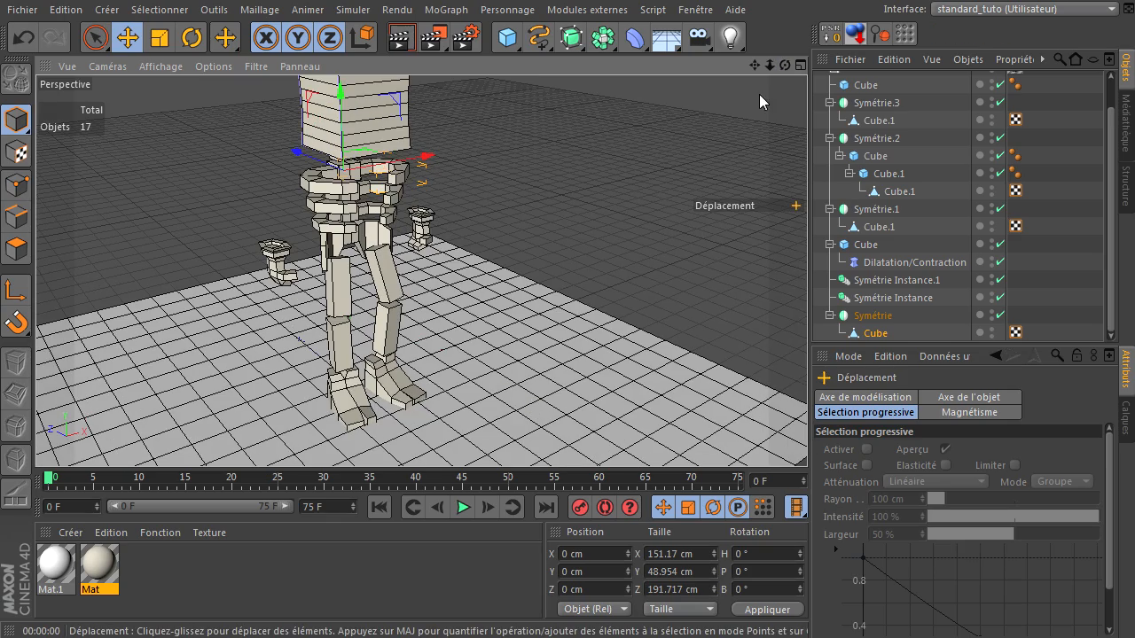
pyautogui.moveTo(752, 66); pyautogui.dragTo(769, 109)
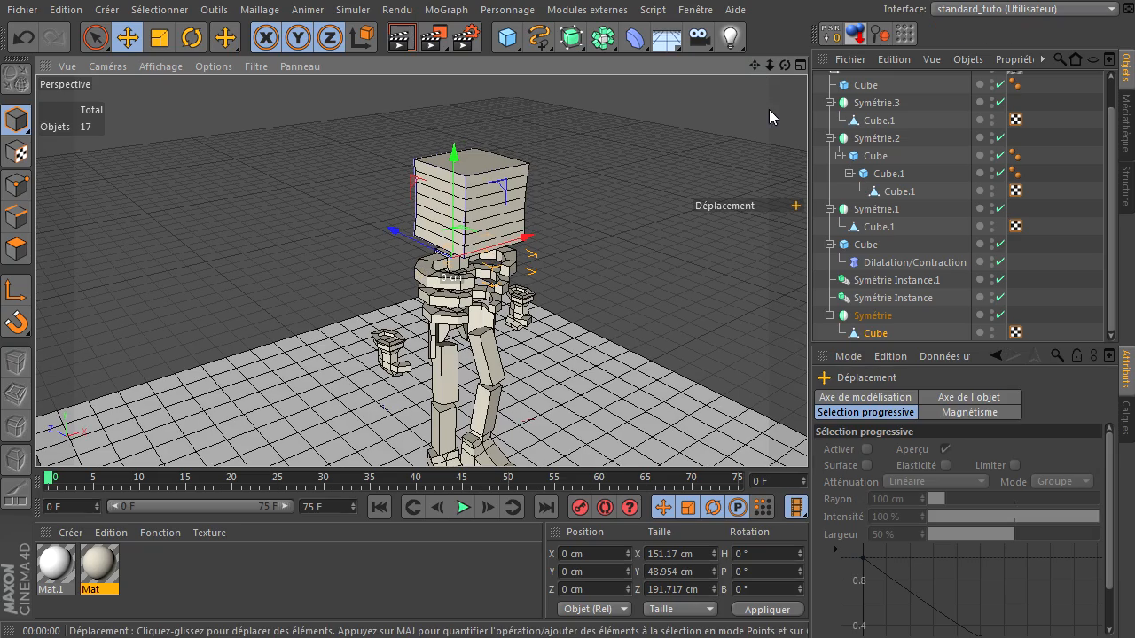
pyautogui.moveTo(784, 65); pyautogui.dragTo(536, 212)
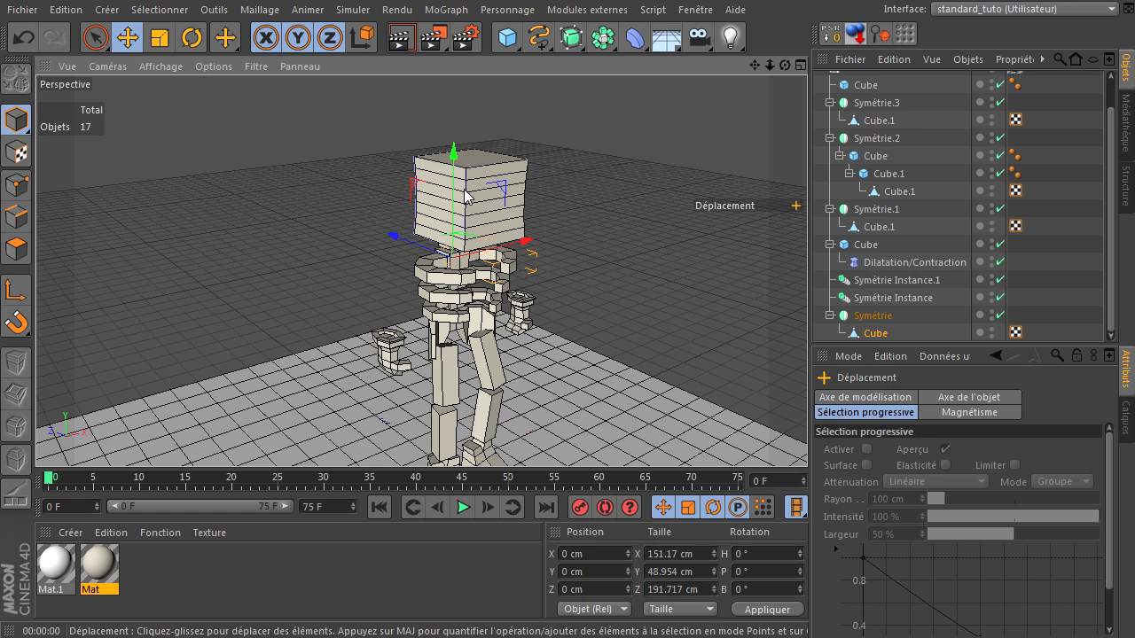
# Deselect the rib mesh and render the full skeleton in the perspective view to check its overall look.
pyautogui.click(573, 269)
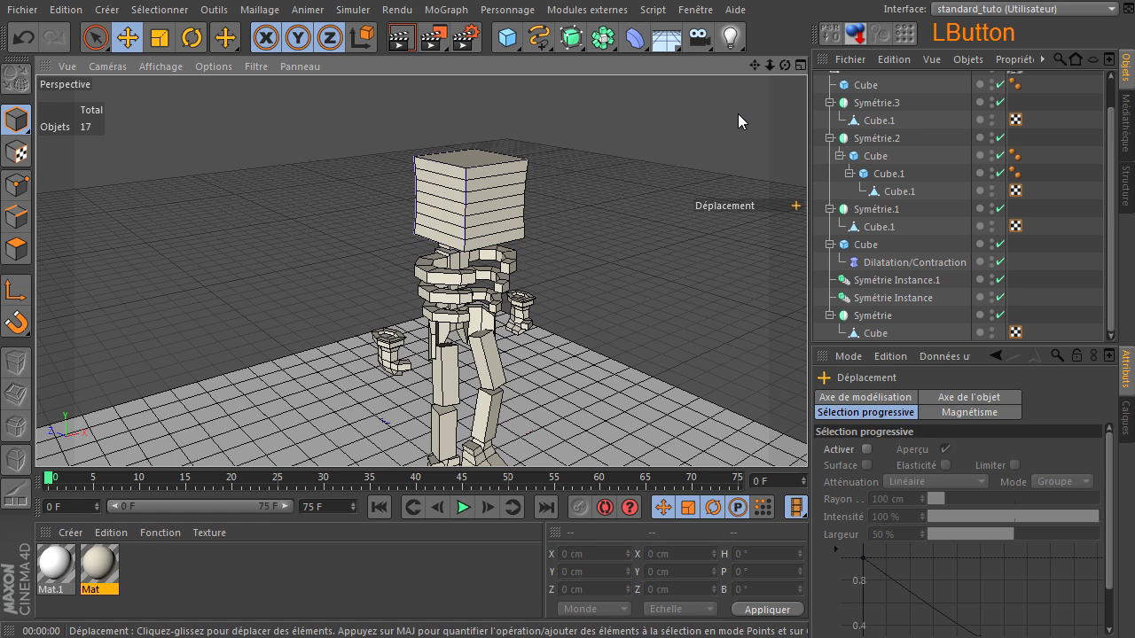
pyautogui.moveTo(770, 65); pyautogui.dragTo(806, 441)
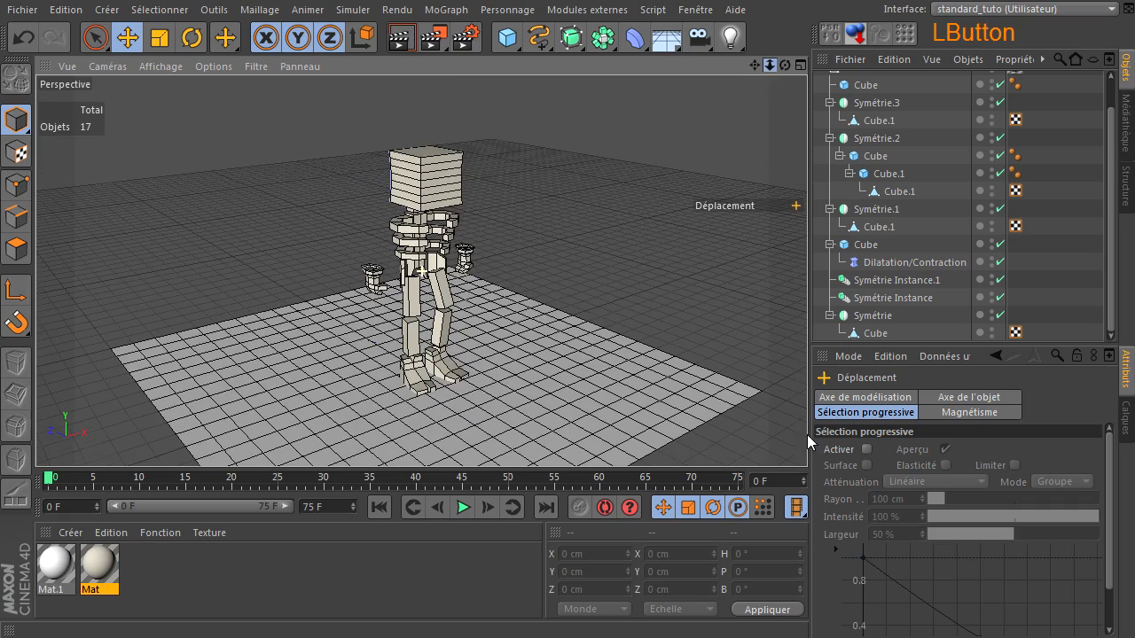
pyautogui.click(404, 46)
pyautogui.click(541, 210)
pyautogui.moveTo(785, 65); pyautogui.dragTo(807, 434)
pyautogui.click(692, 116)
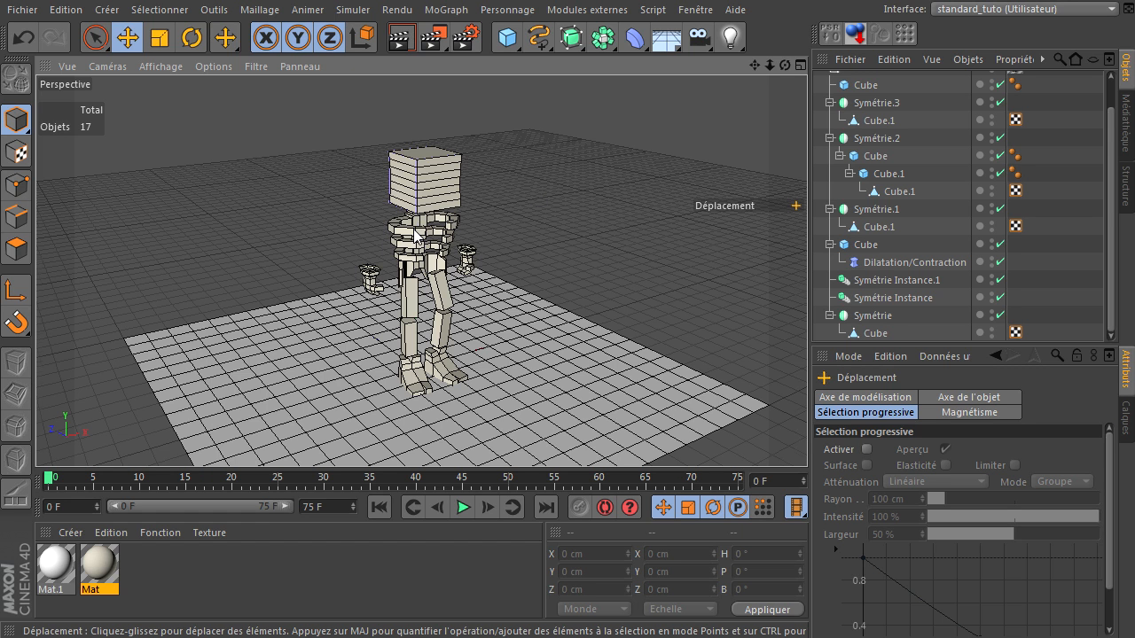
# Examine the ribcage, head cube, hands and legs up close, selecting the top rib and the head to check their proportions.
pyautogui.scroll(4, 415, 226)
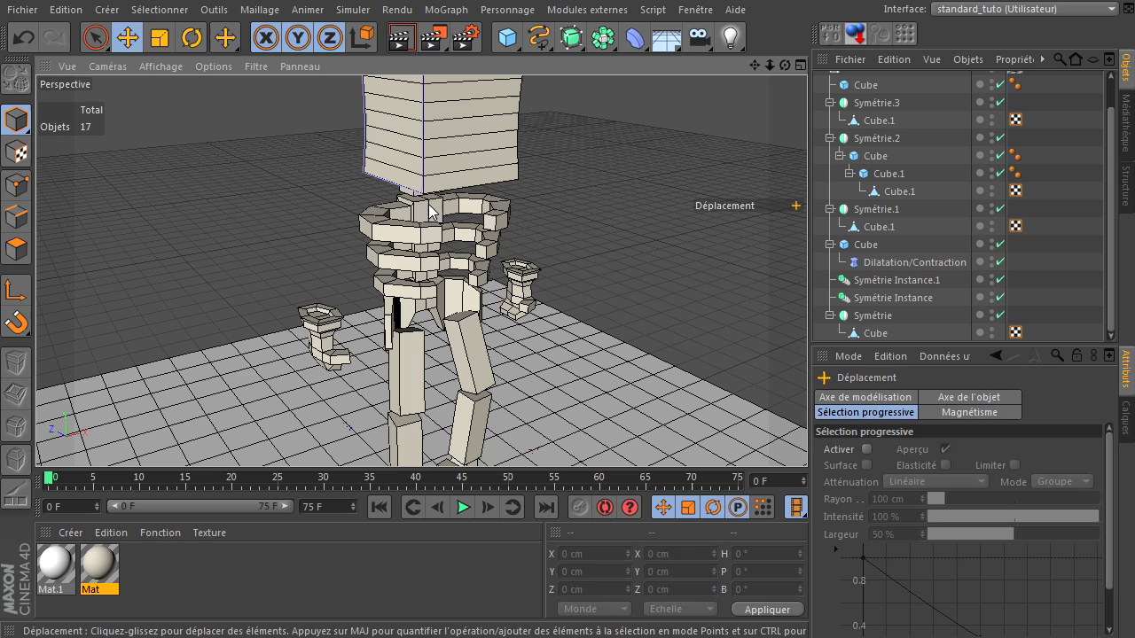
pyautogui.click(428, 204)
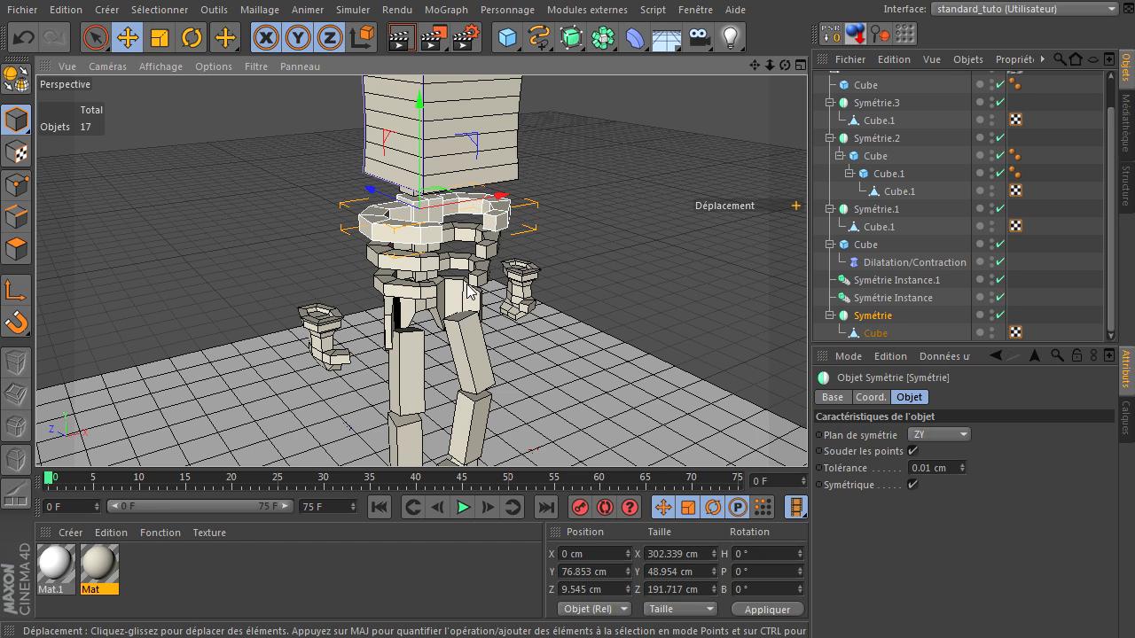
pyautogui.click(579, 250)
pyautogui.keyDown('alt'); pyautogui.moveTo(454, 304); pyautogui.dragTo(443, 325); pyautogui.keyUp('alt')
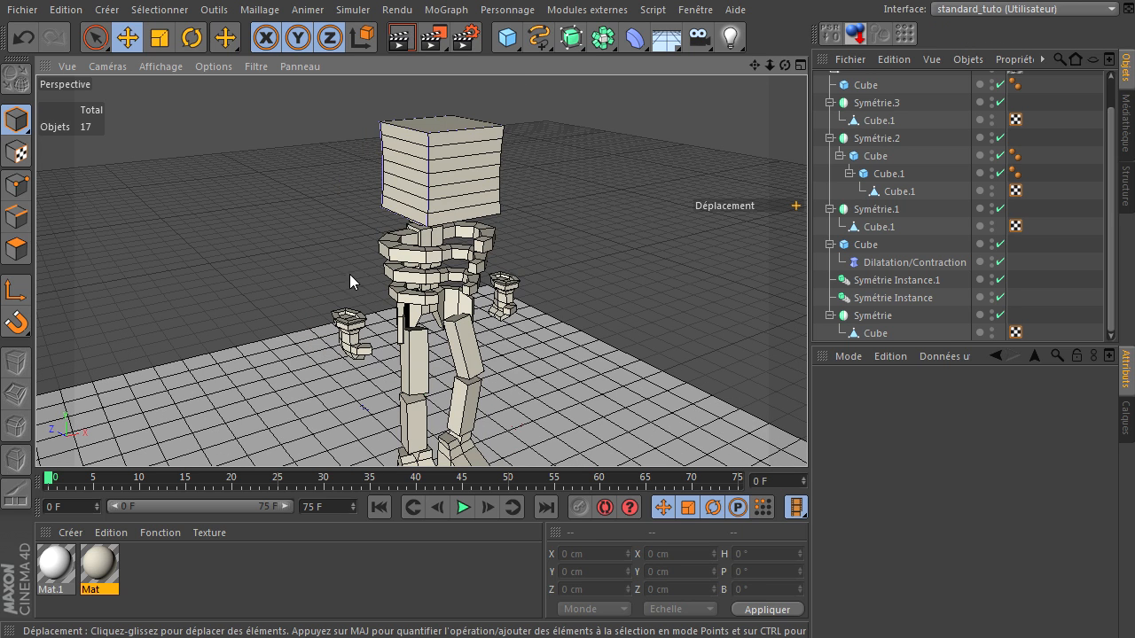
pyautogui.click(456, 193)
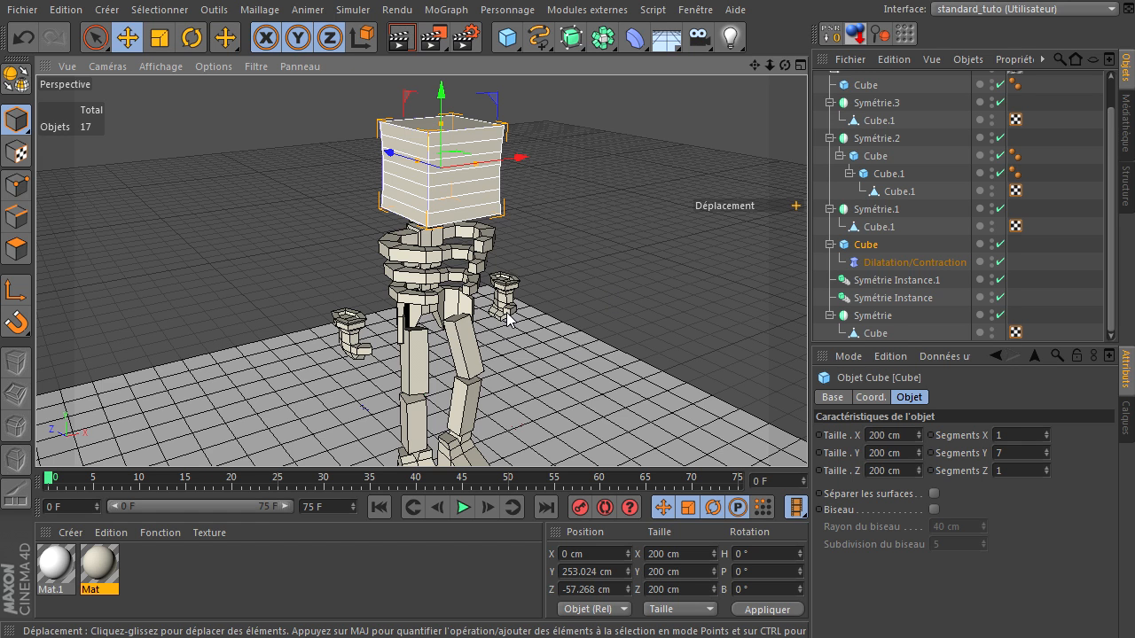
pyautogui.scroll(5, 334, 353)
pyautogui.scroll(-6, 336, 360)
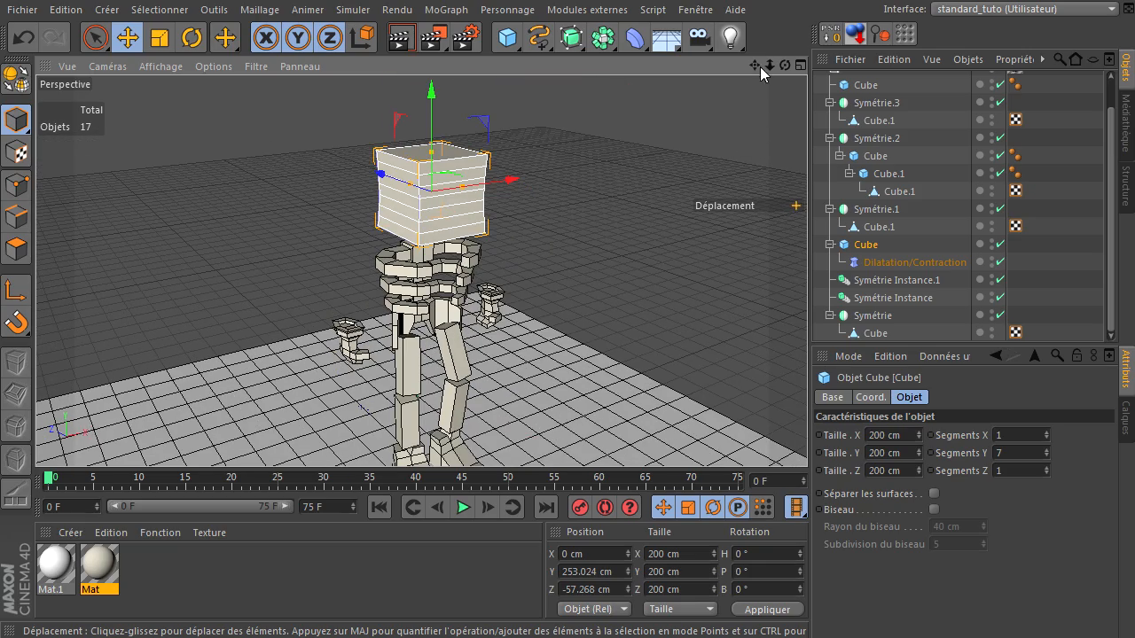
pyautogui.moveTo(758, 66); pyautogui.dragTo(806, 434)
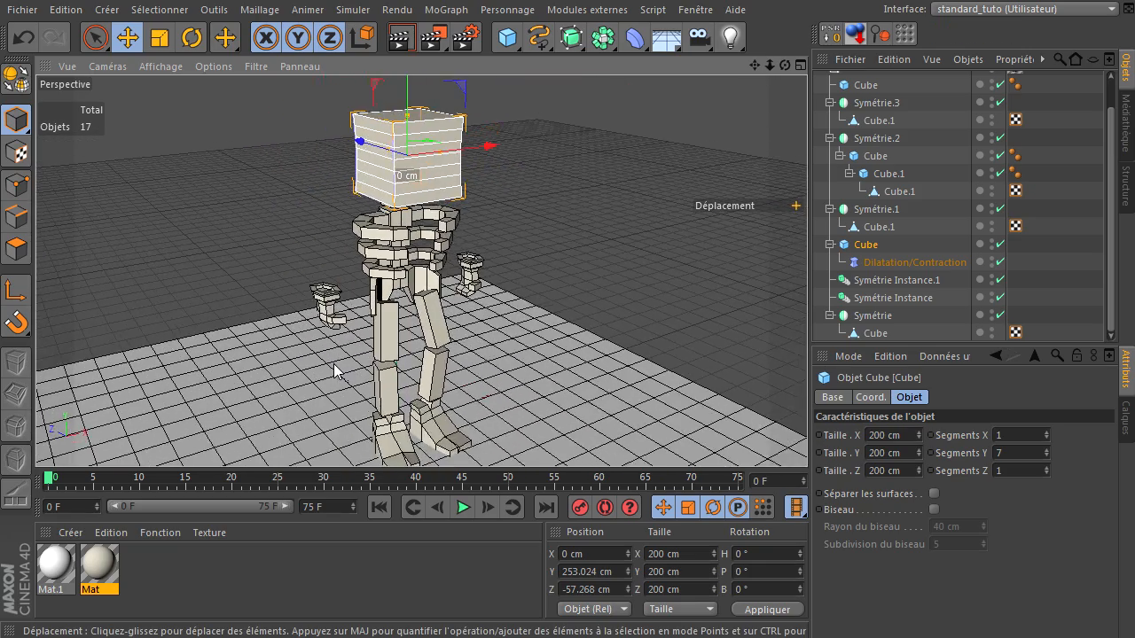
pyautogui.scroll(5, 335, 365)
pyautogui.moveTo(785, 66); pyautogui.dragTo(807, 434)
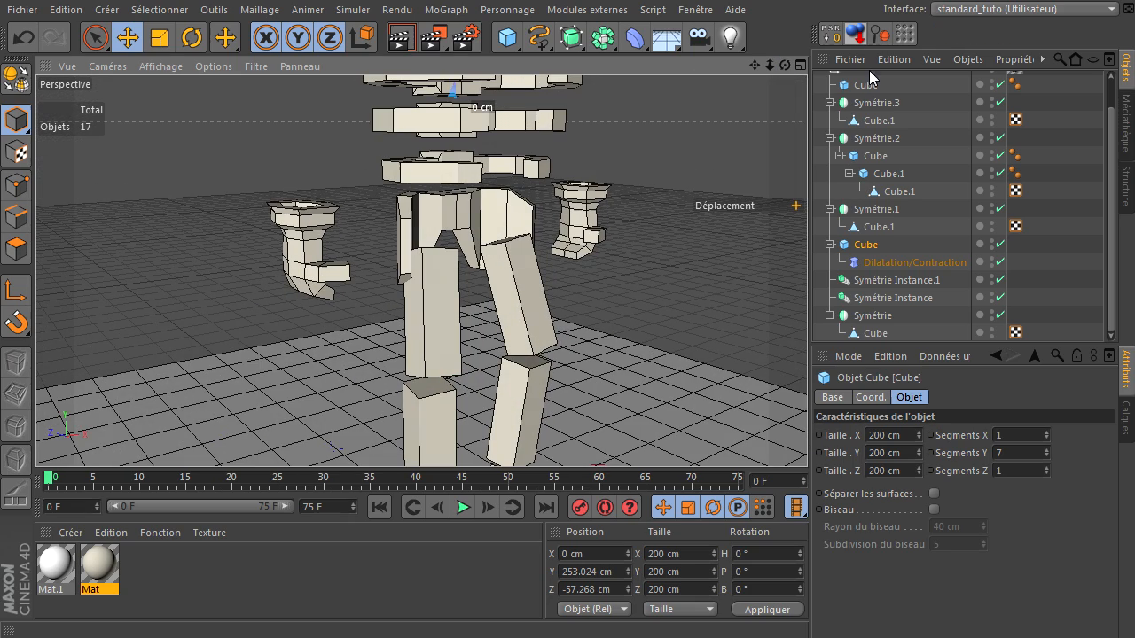
# Select the hand mesh Cube.1 under Symétrie.3 and scale it up uniformly to about 97 × 149 × 145 cm.
pyautogui.click(889, 226)
pyautogui.click(889, 193)
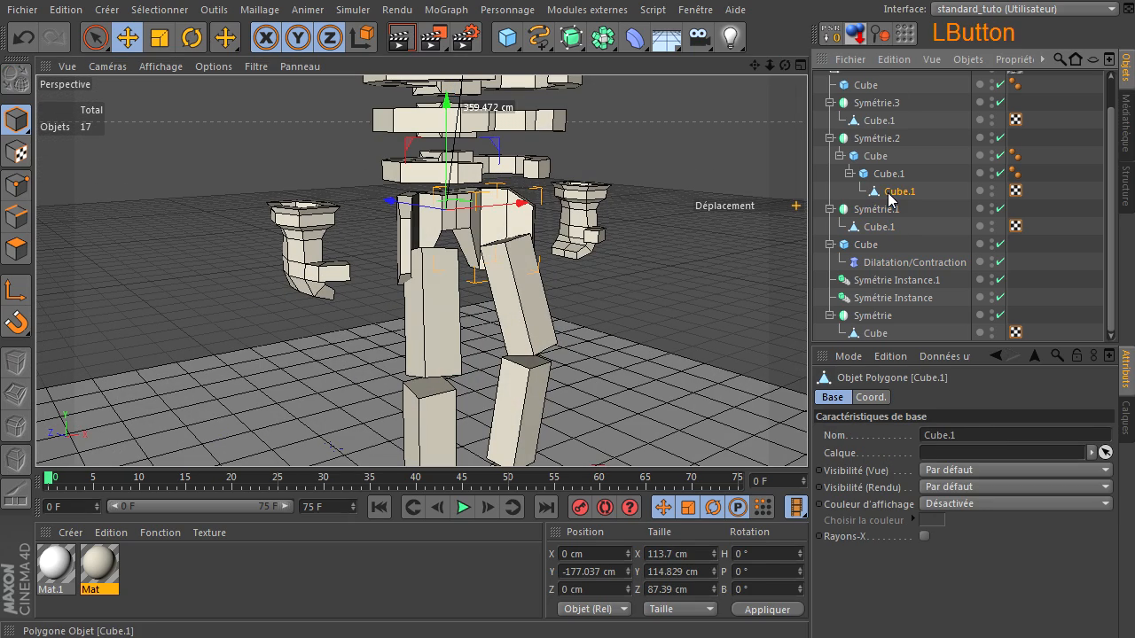
pyautogui.click(865, 333)
pyautogui.click(883, 121)
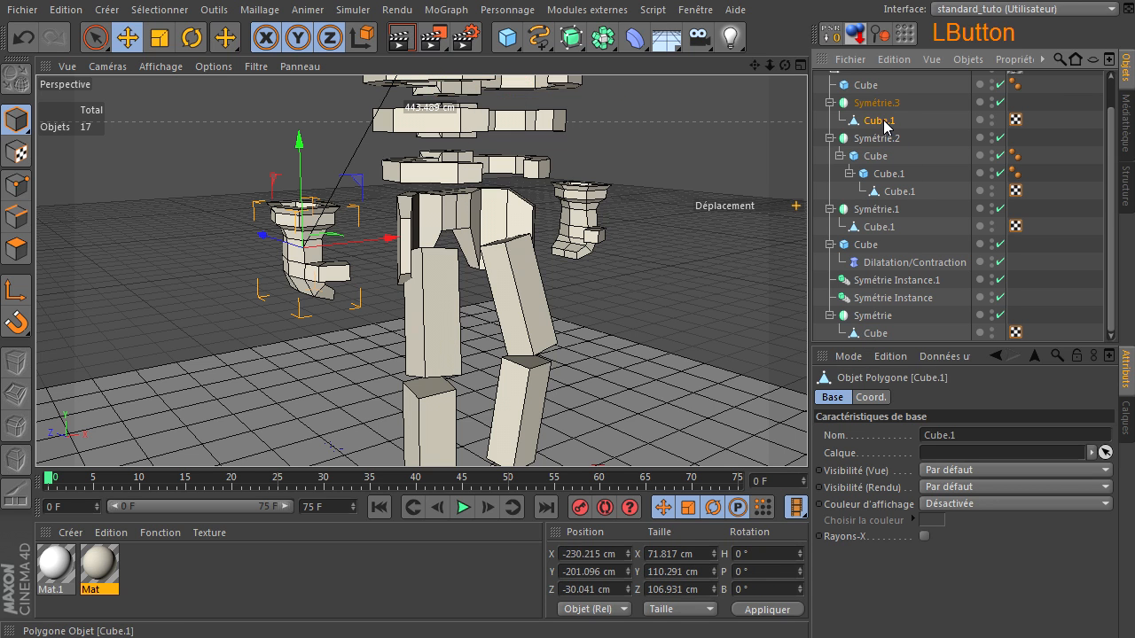
pyautogui.click(158, 40)
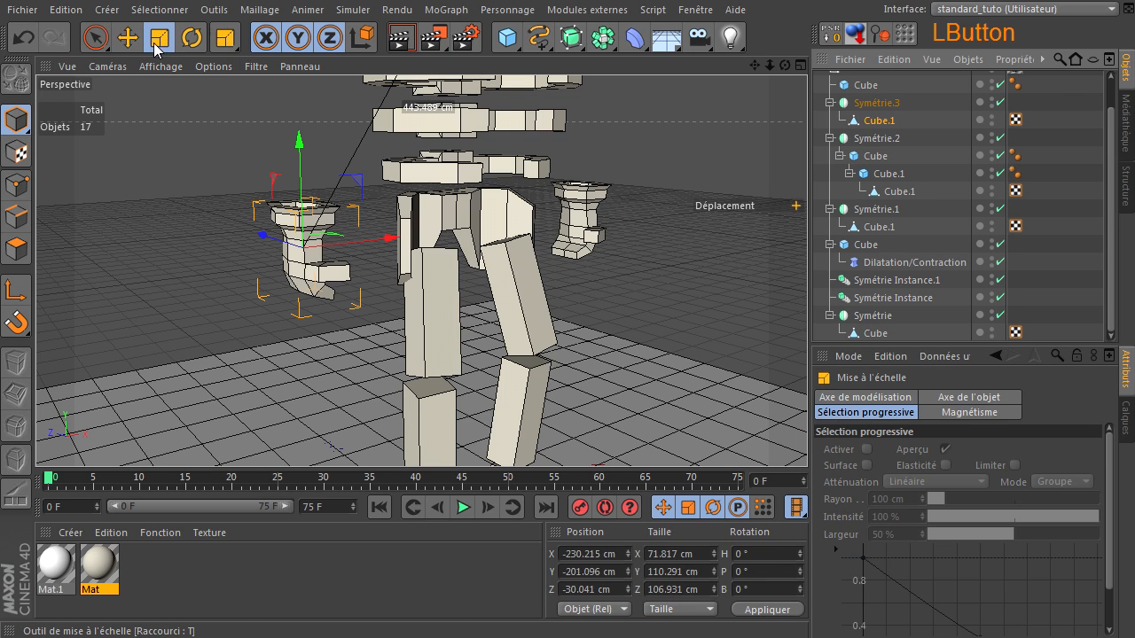
pyautogui.moveTo(106, 220); pyautogui.dragTo(347, 151)
pyautogui.scroll(-5, 259, 326)
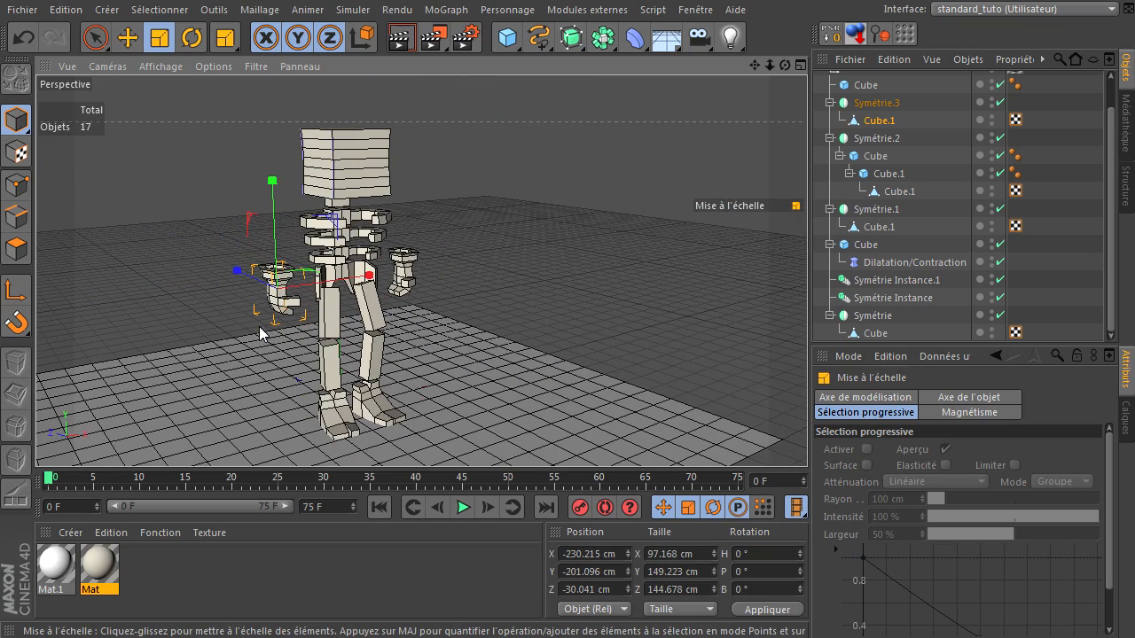
# Move the enlarged hand slightly along Z toward the toe side of the skeleton and deselect it.
pyautogui.keyDown('alt'); pyautogui.moveTo(808, 433); pyautogui.dragTo(156, 133); pyautogui.keyUp('alt')
pyautogui.click(128, 37)
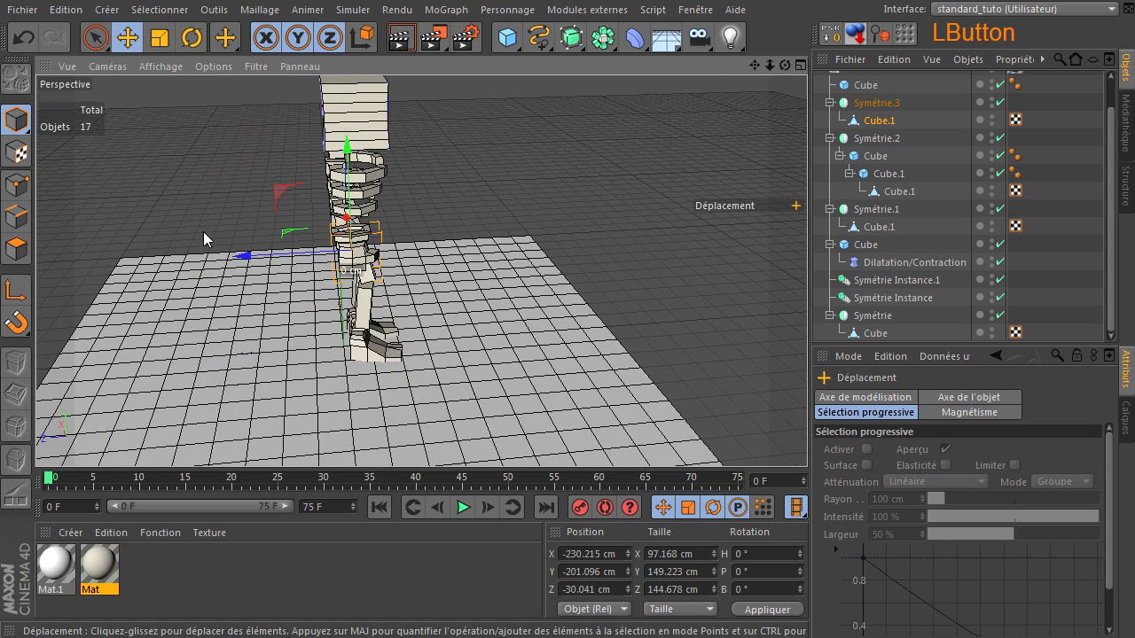
pyautogui.moveTo(241, 258); pyautogui.dragTo(248, 261)
pyautogui.click(680, 193)
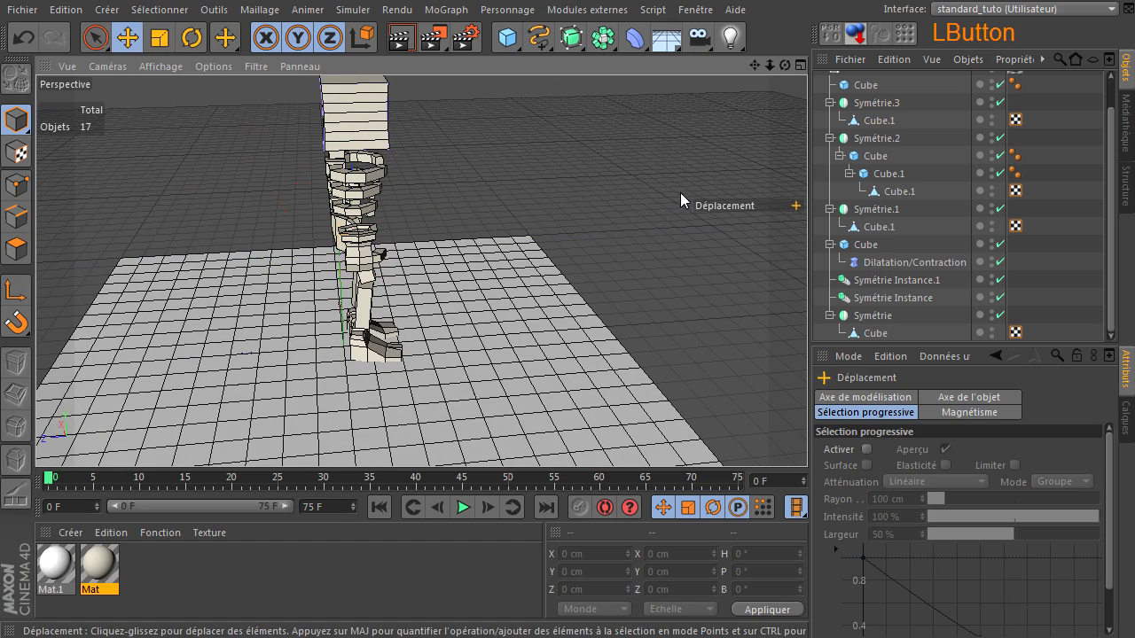
pyautogui.keyDown('alt'); pyautogui.moveTo(807, 434); pyautogui.dragTo(746, 127); pyautogui.keyUp('alt')
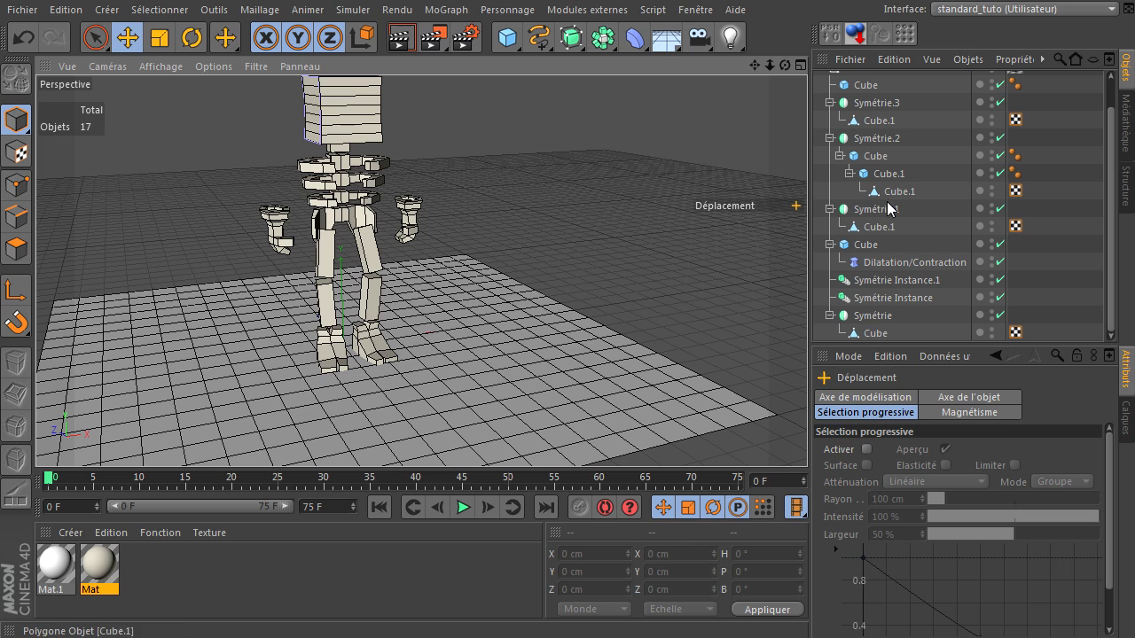
pyautogui.moveTo(508, 37); pyautogui.dragTo(663, 75)
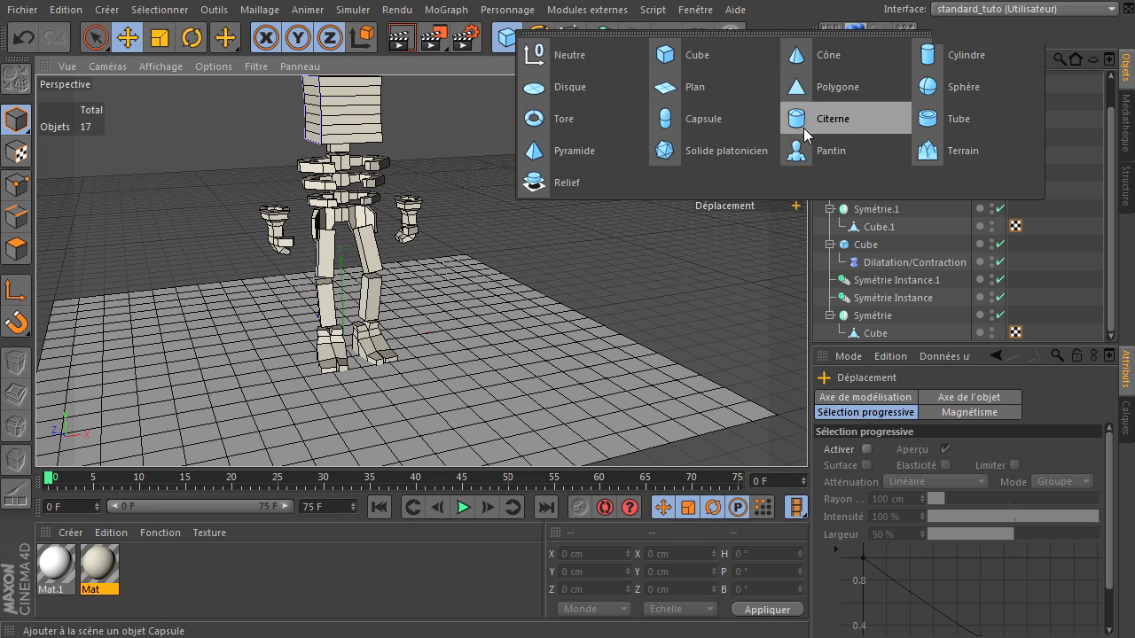
pyautogui.click(650, 271)
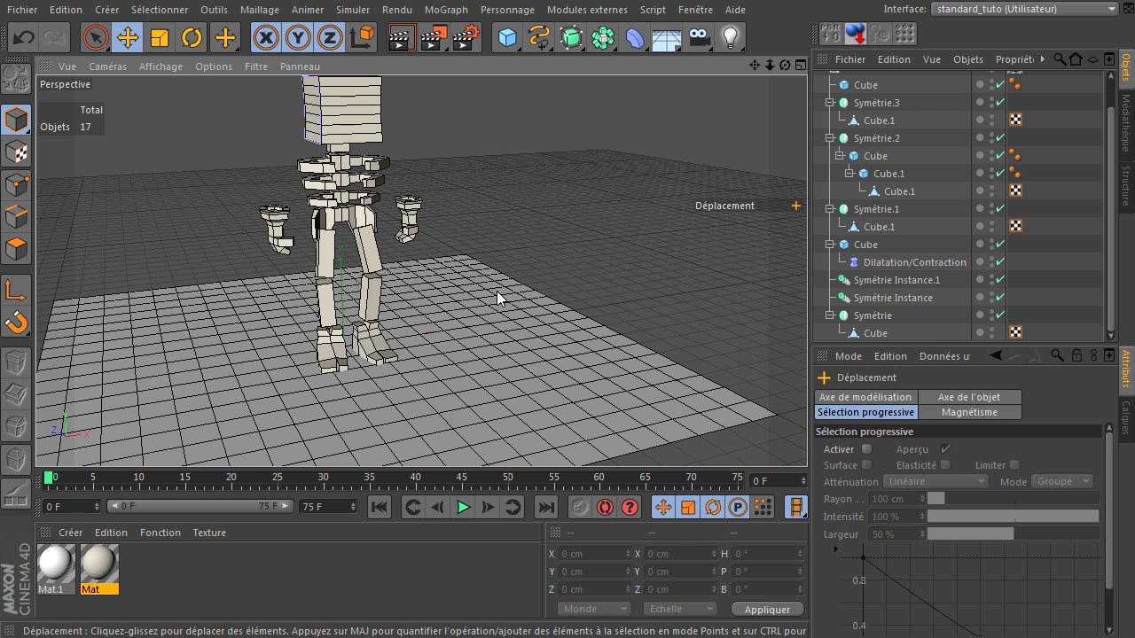
pyautogui.moveTo(753, 67); pyautogui.dragTo(598, 205)
pyautogui.click(592, 245)
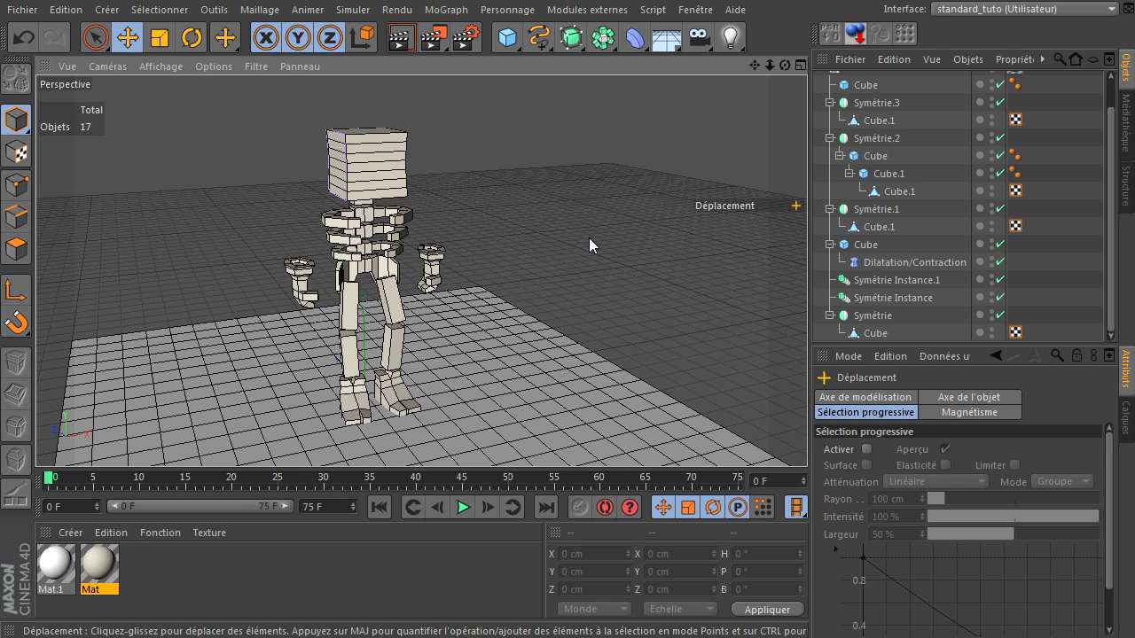
pyautogui.moveTo(783, 66); pyautogui.dragTo(674, 226)
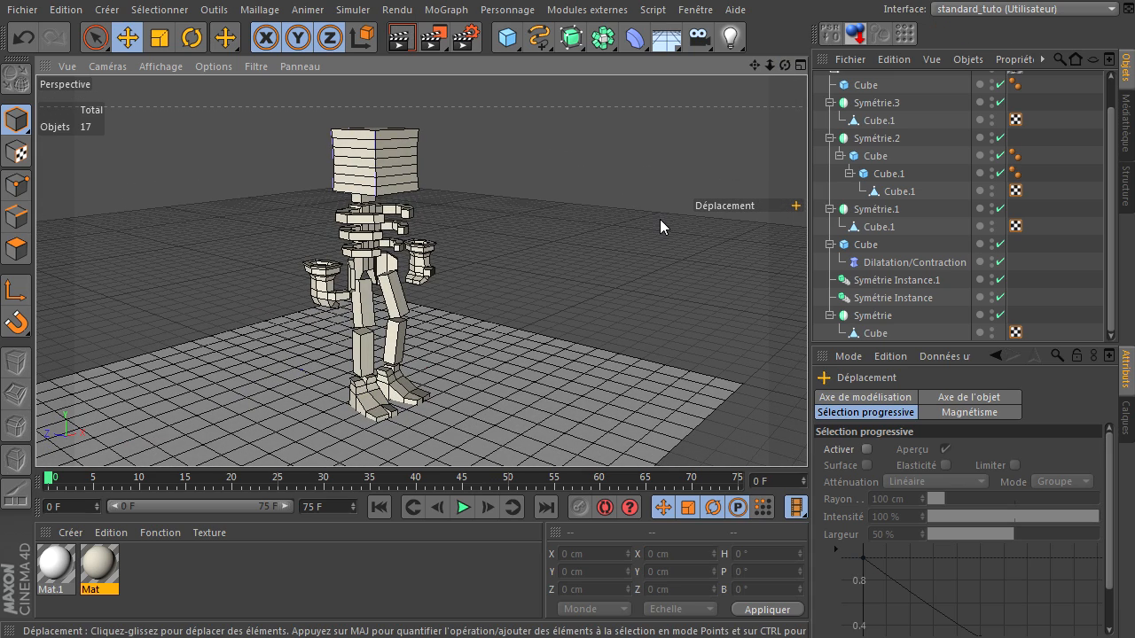